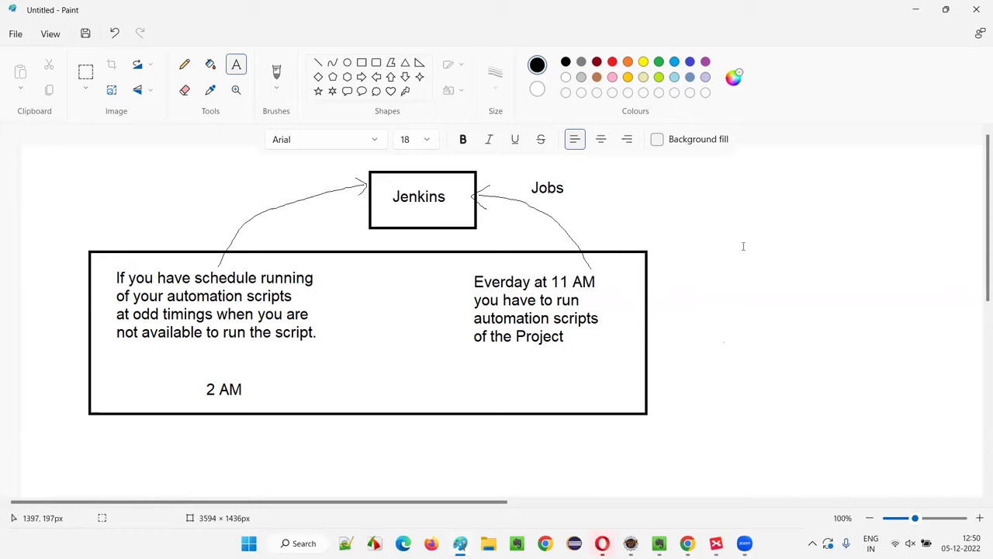
# Search Google for 'download jenkins' in a new tab and open the jenkins.io download result
pyautogui.hotkey('alt', 'Tab')
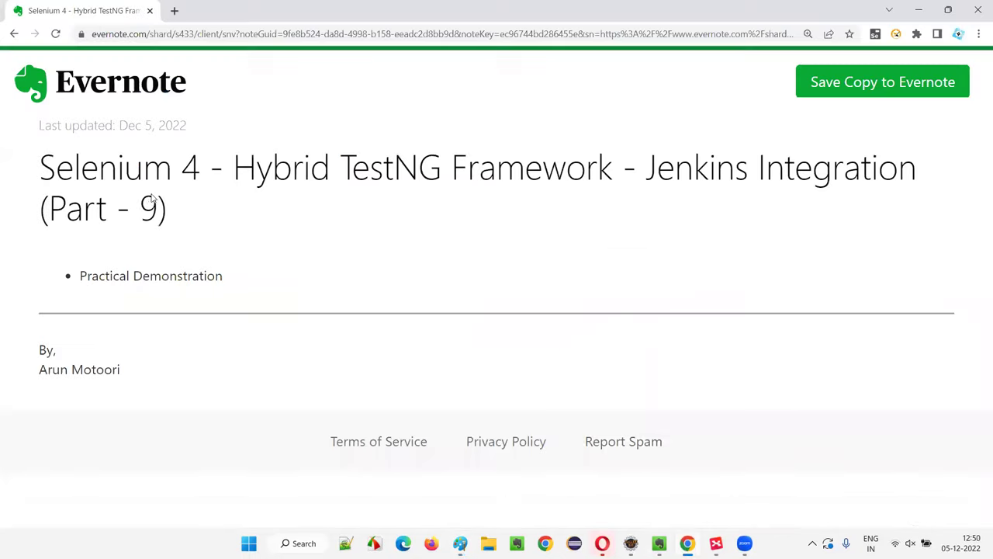
pyautogui.click(175, 11)
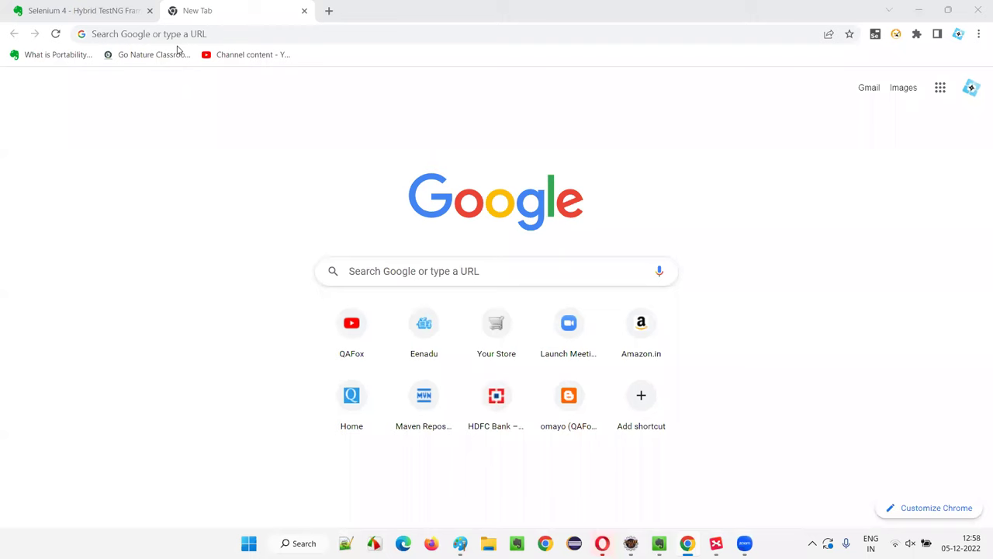
pyautogui.click(183, 33)
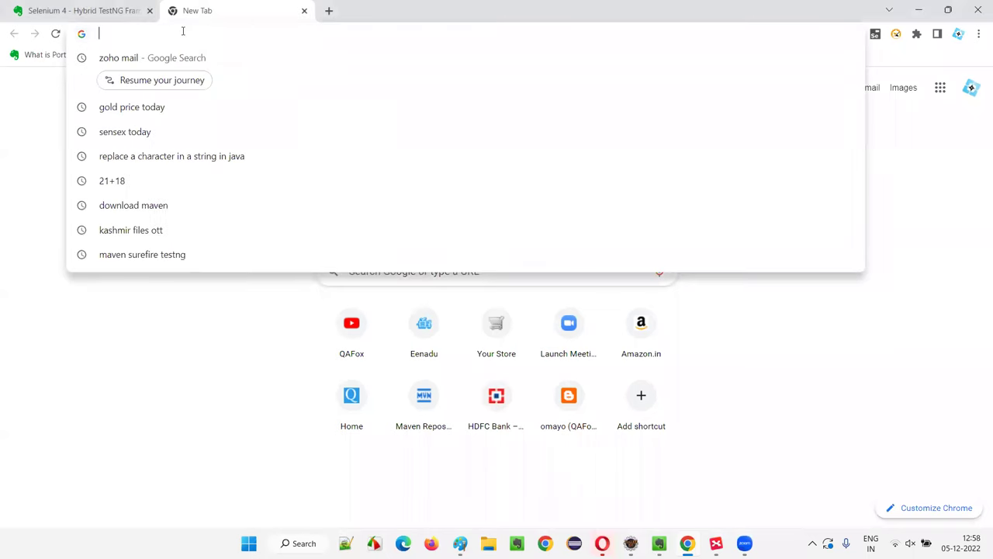
pyautogui.write('j2')
pyautogui.press('BackSpace')
pyautogui.press('BackSpace')
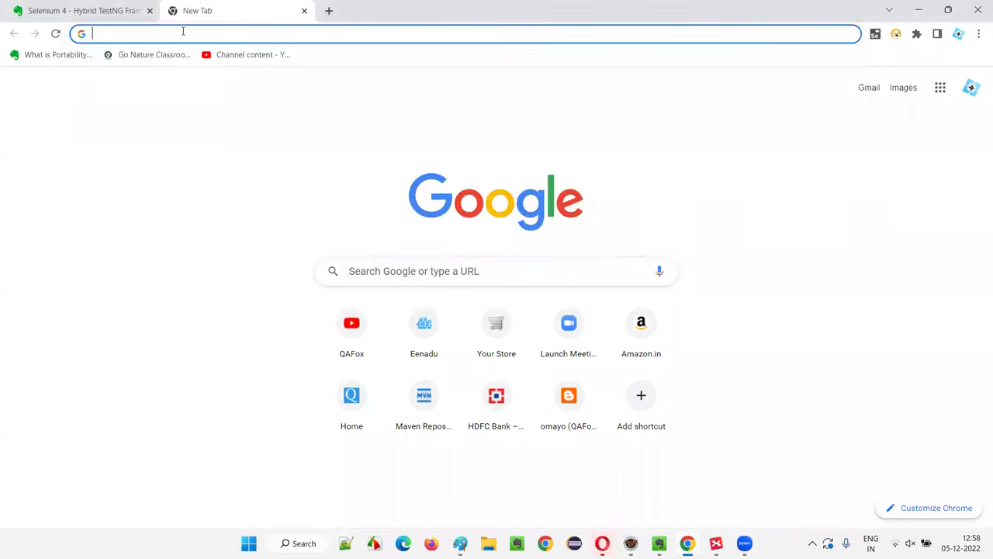
pyautogui.write('download jenkins')
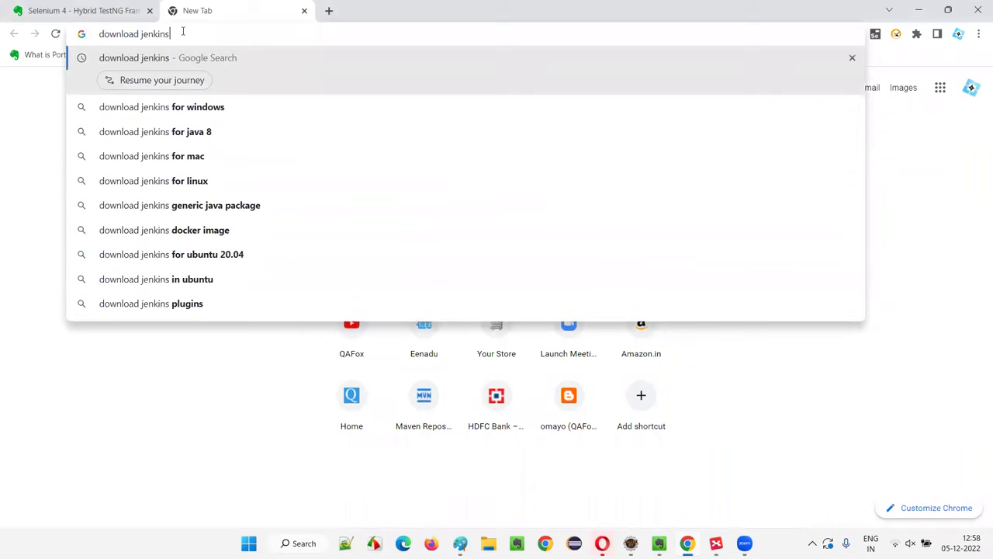
pyautogui.press('Return')
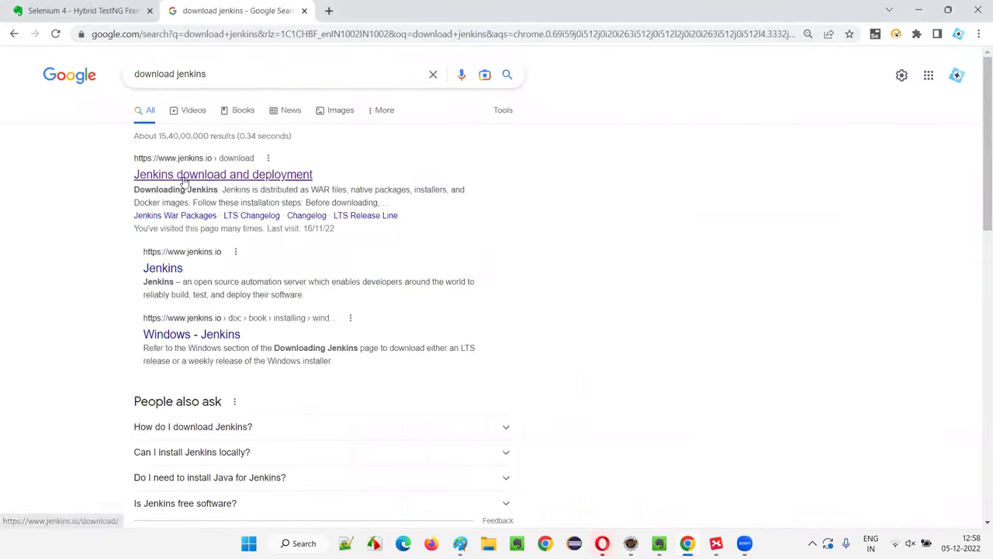
pyautogui.click(270, 176)
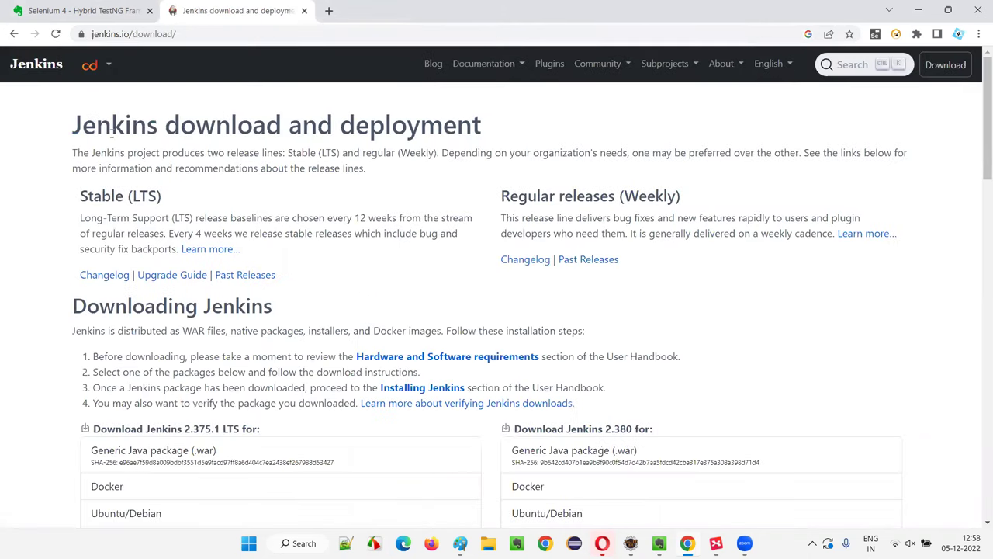
# Scroll to Downloading Jenkins and highlight the 2.375.1 LTS and 2.380 weekly headings
pyautogui.scroll(-3, 403, 237)
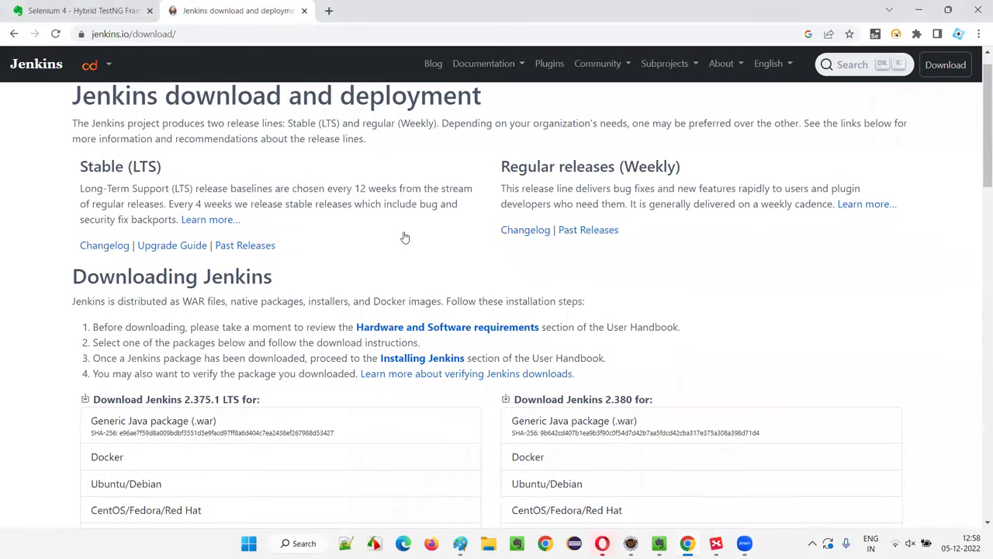
pyautogui.moveTo(93, 235); pyautogui.dragTo(290, 236)
pyautogui.click(258, 244)
pyautogui.moveTo(224, 234); pyautogui.dragTo(287, 237)
pyautogui.click(287, 238)
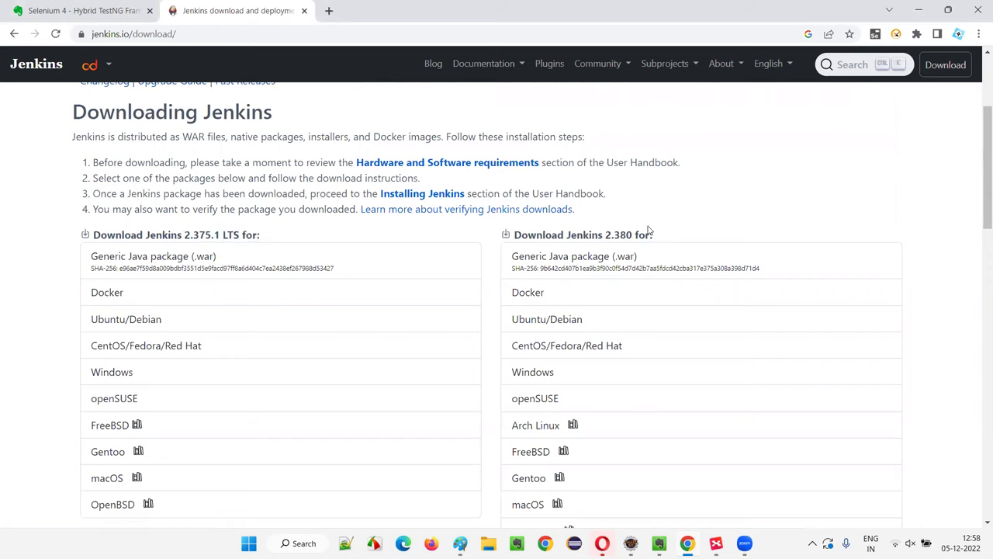
pyautogui.moveTo(604, 233); pyautogui.dragTo(680, 240)
pyautogui.moveTo(224, 234); pyautogui.dragTo(241, 238)
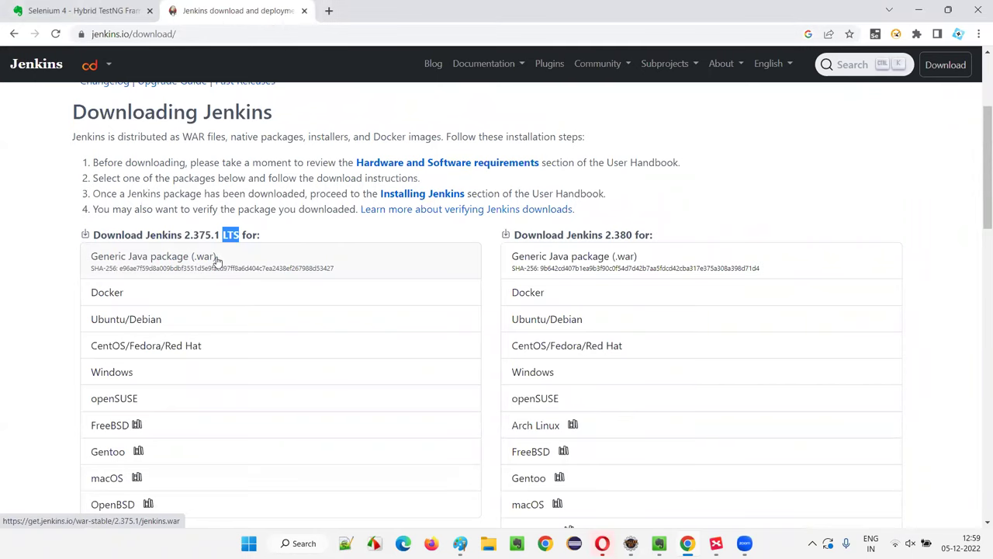
# Download the 2.375.1 LTS Generic Java package jenkins.war and show it in its folder
pyautogui.click(184, 262)
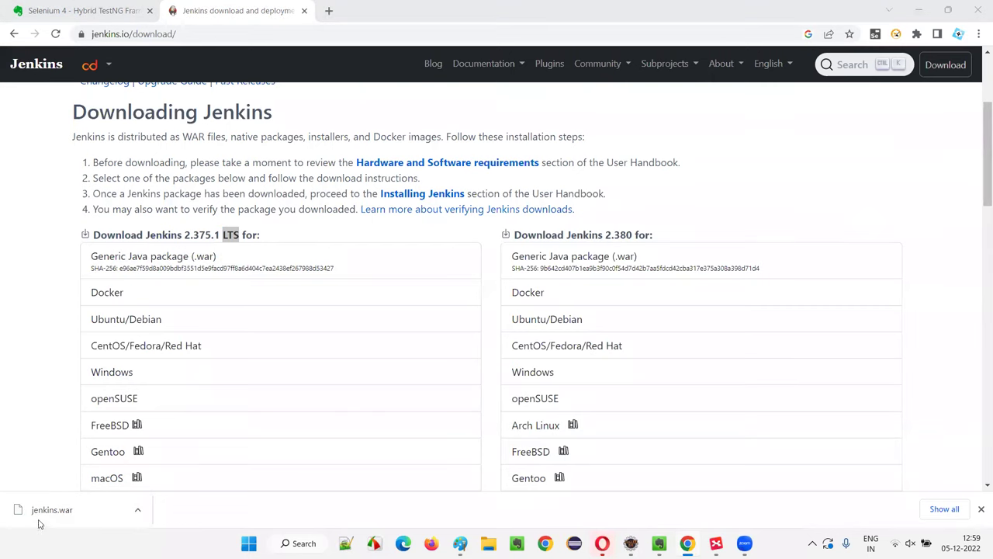
pyautogui.click(138, 510)
pyautogui.click(200, 462)
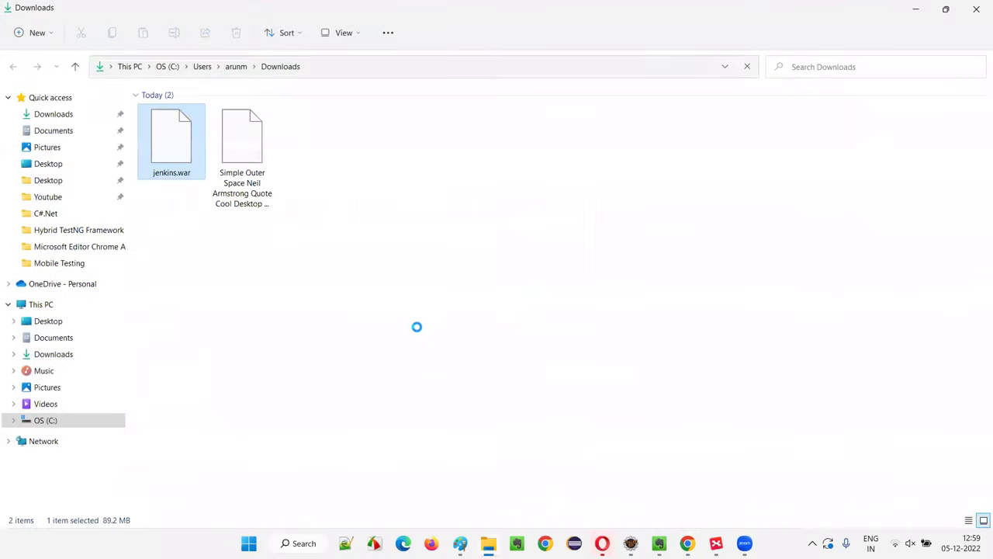
# Delete the other downloaded image and copy jenkins.war to the clipboard
pyautogui.click(242, 176)
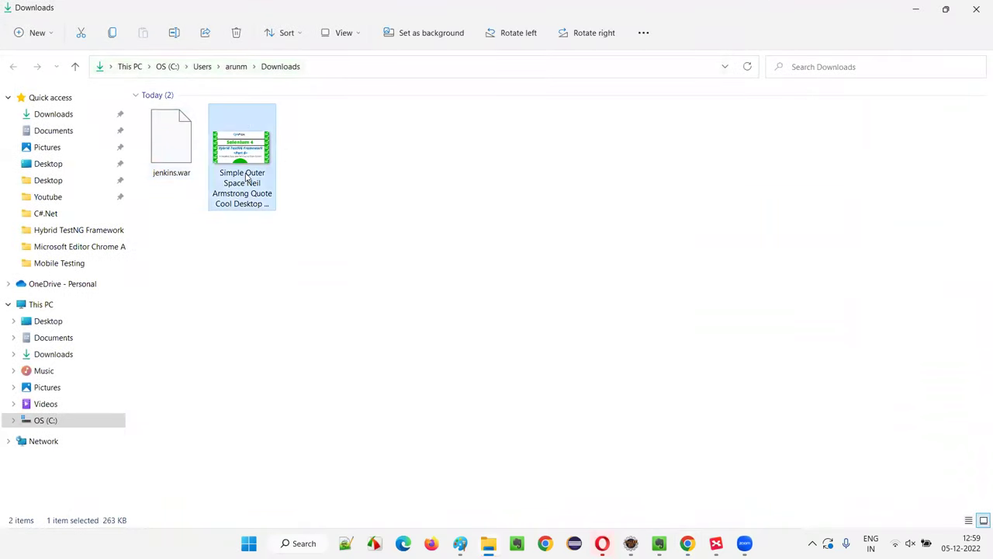
pyautogui.press('Delete')
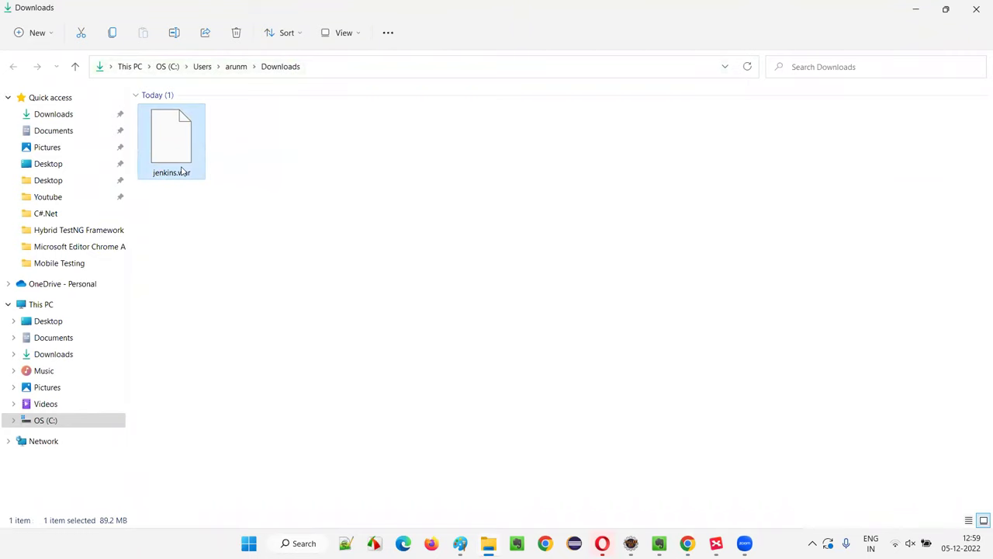
pyautogui.rightClick(172, 134)
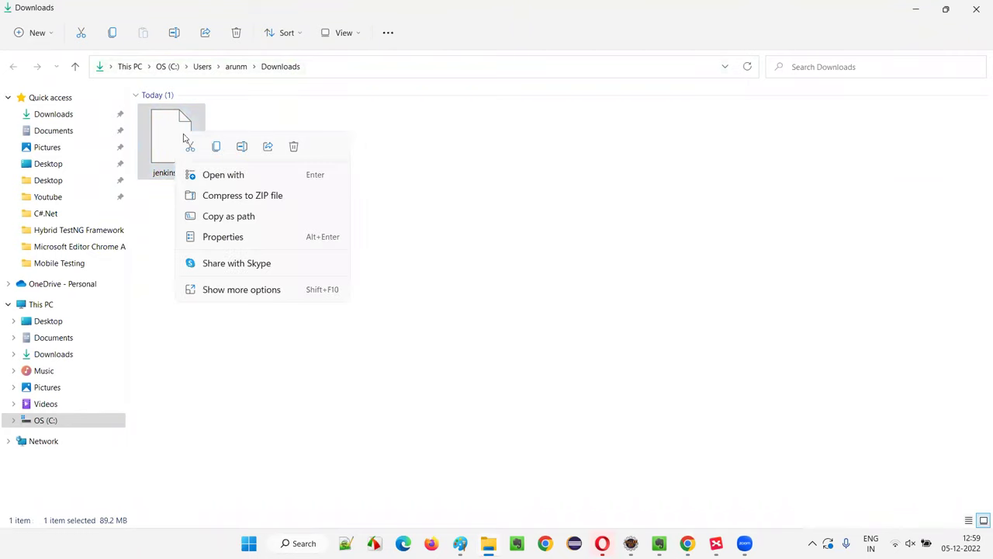
pyautogui.click(215, 146)
pyautogui.rightClick(187, 143)
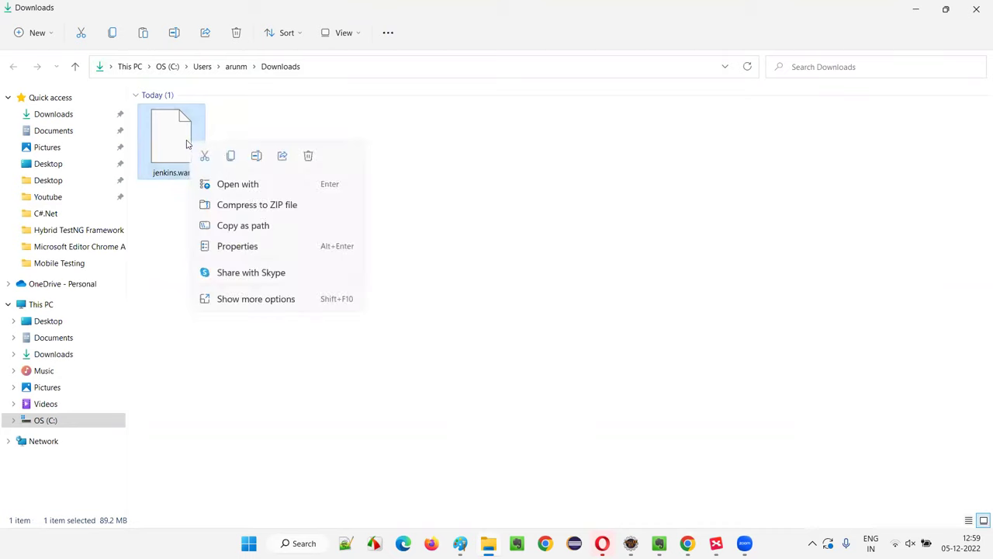
pyautogui.click(232, 155)
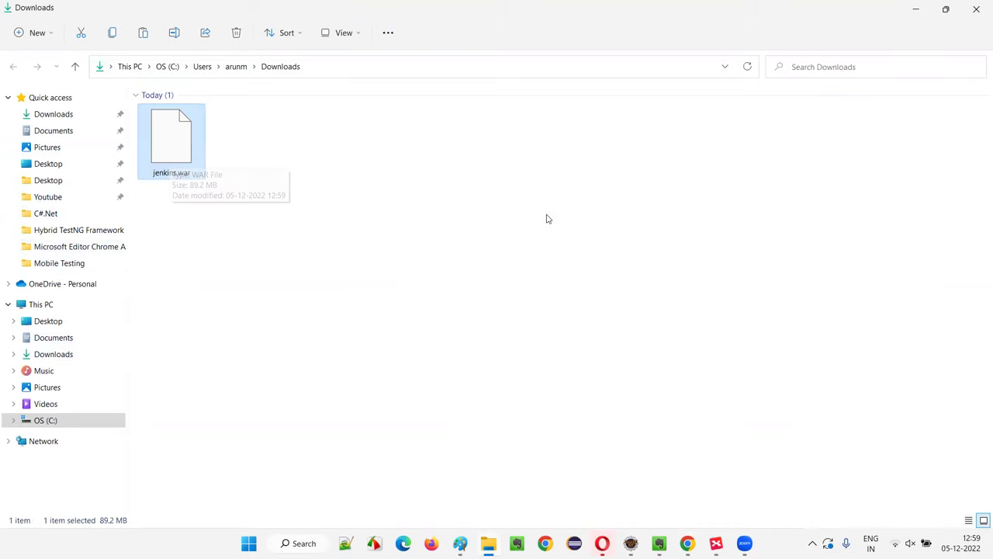
pyautogui.rightClick(184, 152)
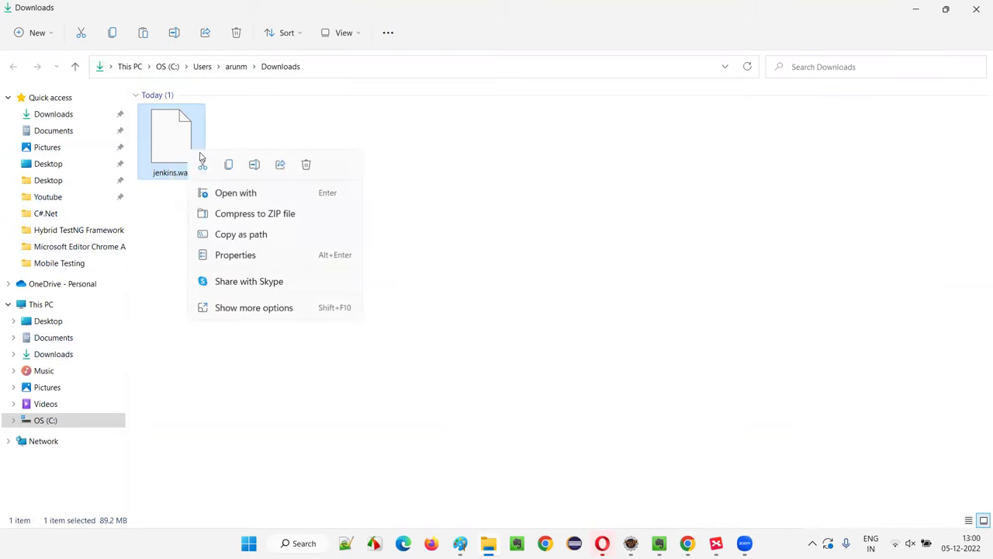
pyautogui.click(228, 167)
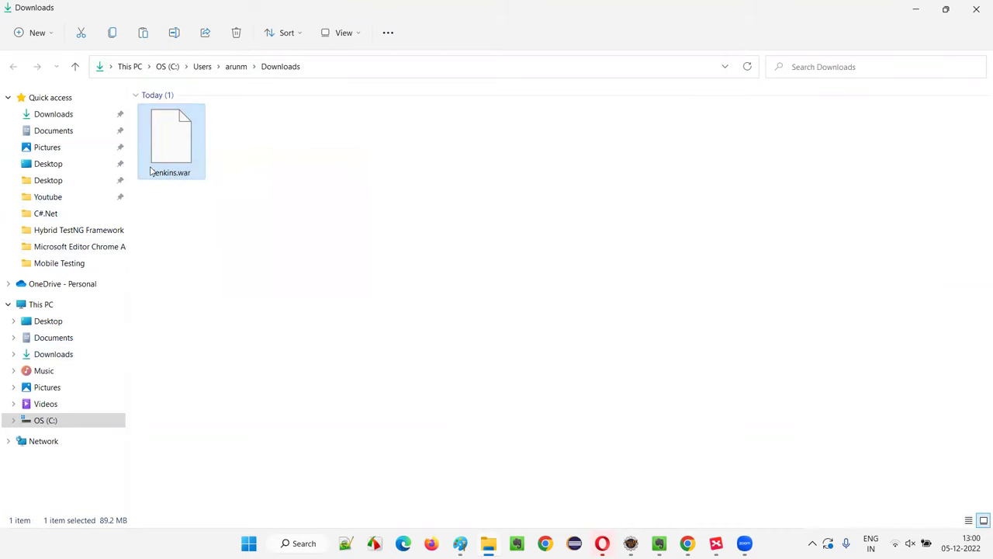
# Switch to Eclipse IDE and select the TutorialsNinjaProj project
pyautogui.click(631, 296)
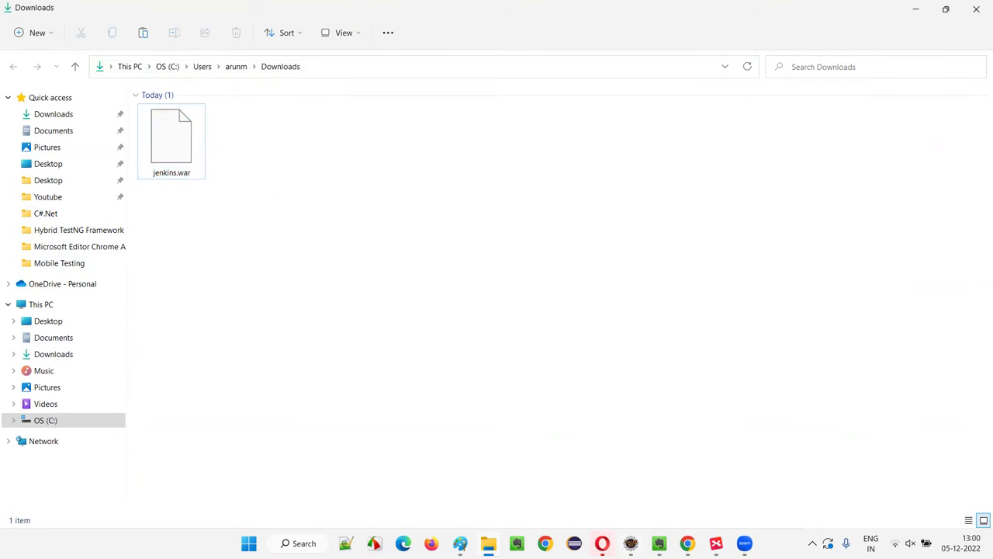
pyautogui.click(631, 544)
pyautogui.click(167, 271)
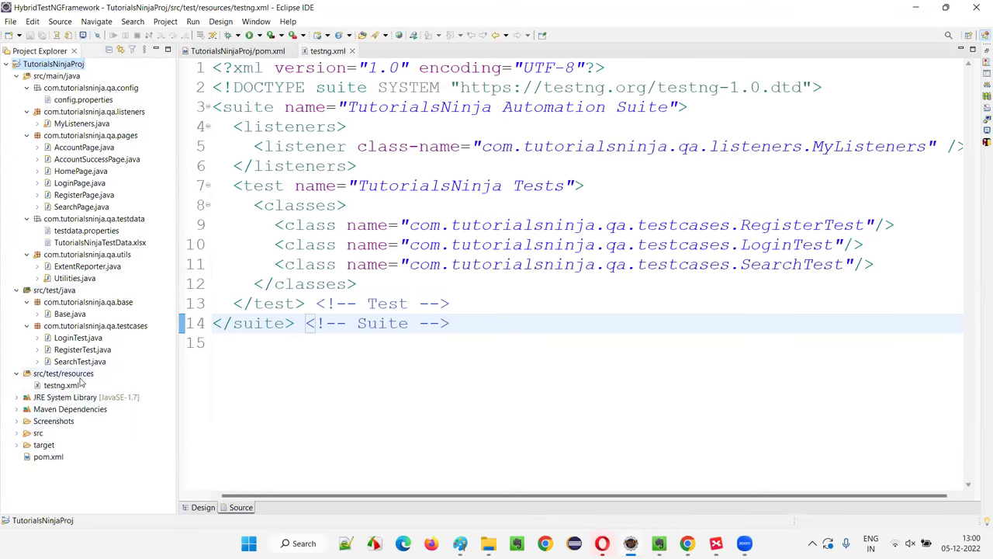
# Dismiss the TutorialsNinjaProj context menu, then return to File Explorer's Downloads folder showing jenkins.war
pyautogui.rightClick(71, 68)
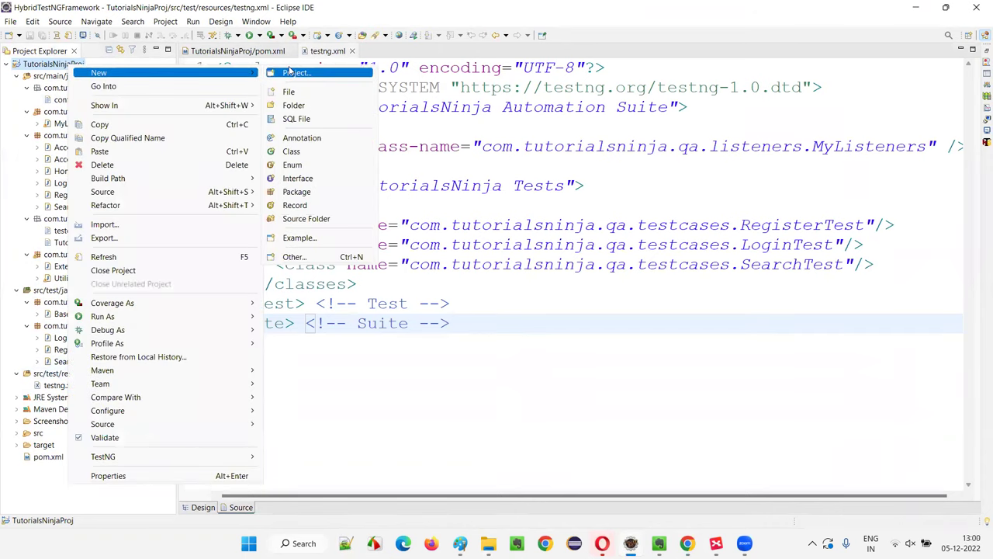
pyautogui.click(39, 479)
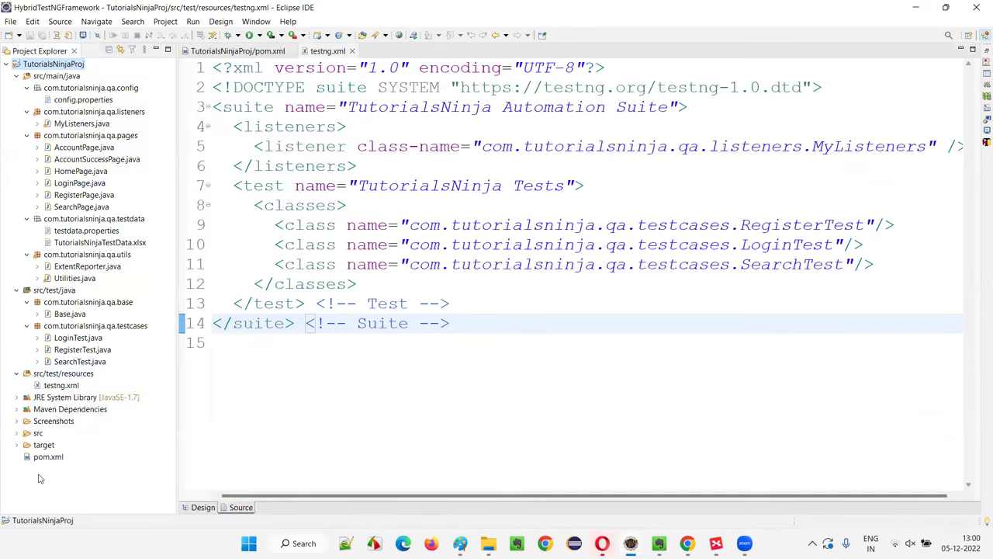
pyautogui.rightClick(51, 64)
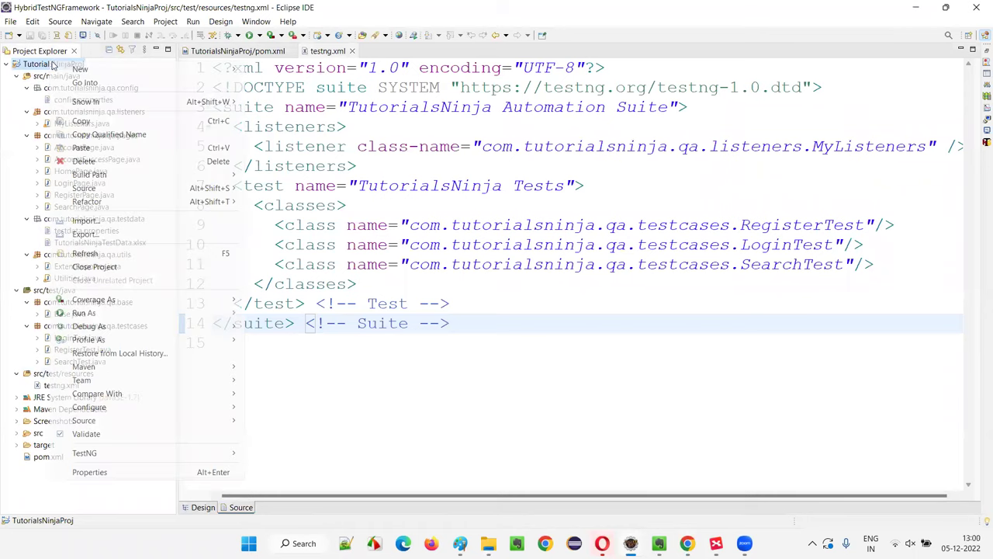
pyautogui.click(33, 70)
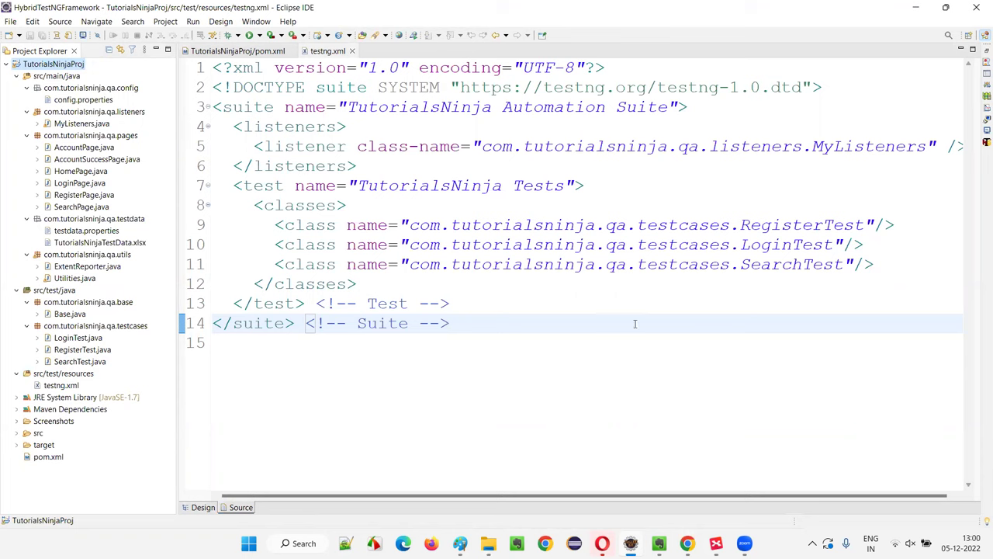
pyautogui.click(656, 337)
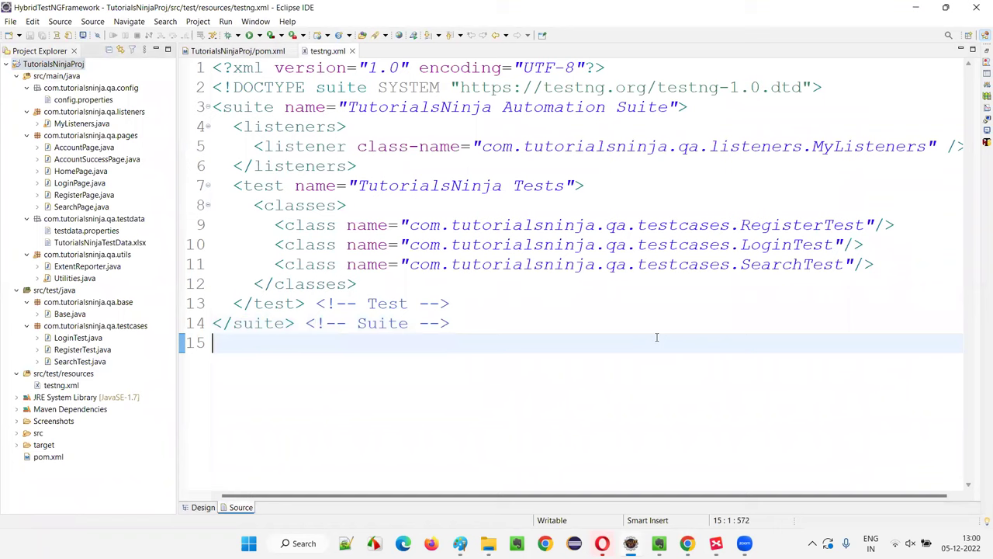
pyautogui.click(73, 66)
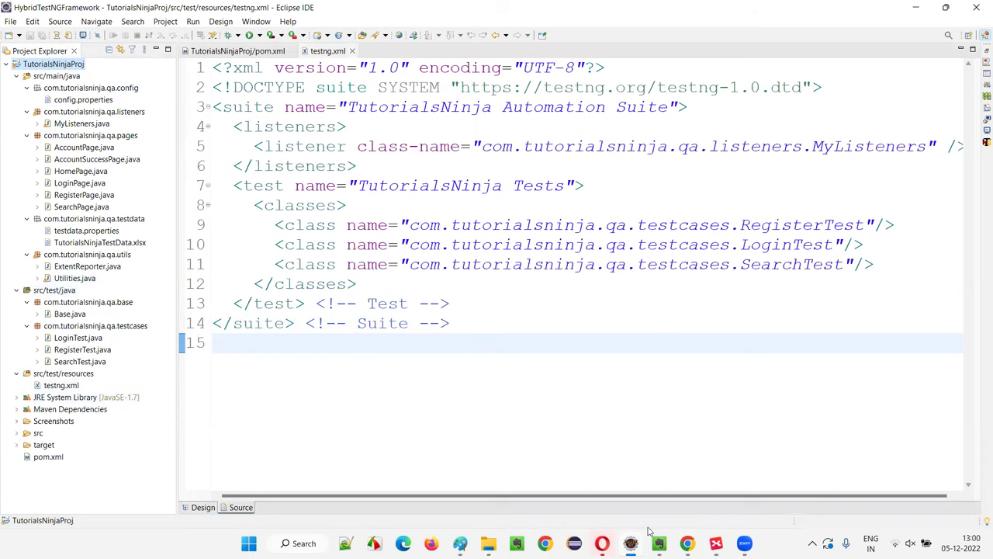
pyautogui.click(489, 543)
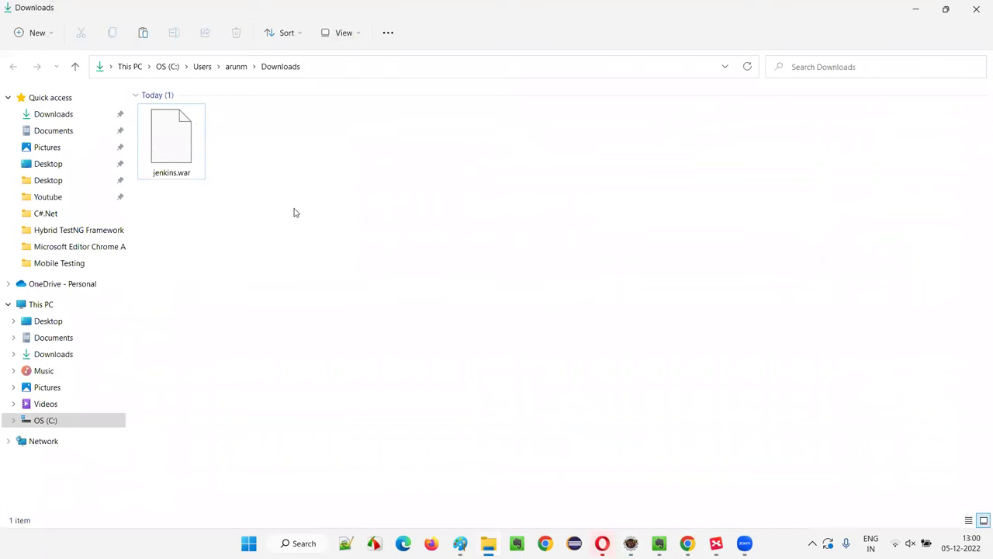
# Create a new folder named Jenkins inside C:\QAFox
pyautogui.click(45, 306)
pyautogui.doubleClick(237, 218)
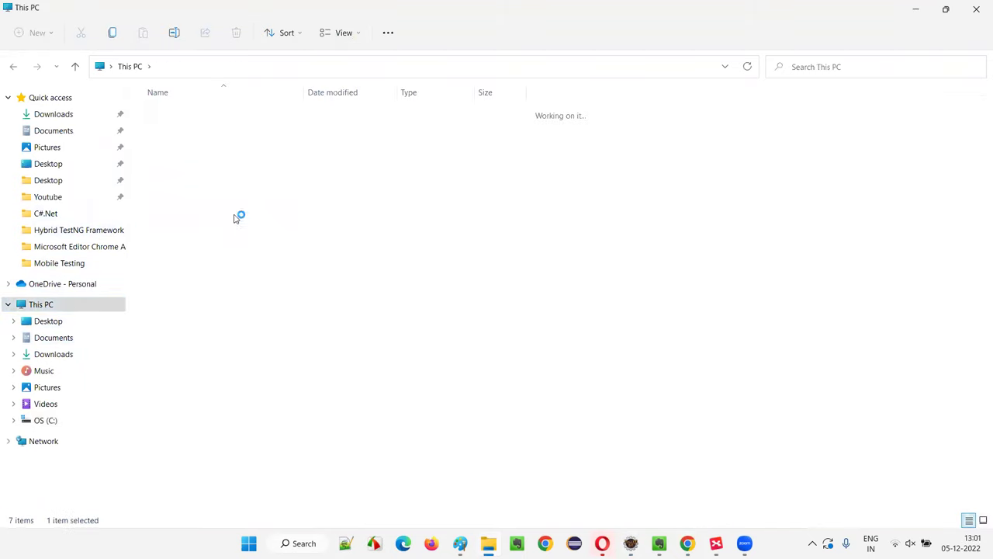
pyautogui.doubleClick(173, 372)
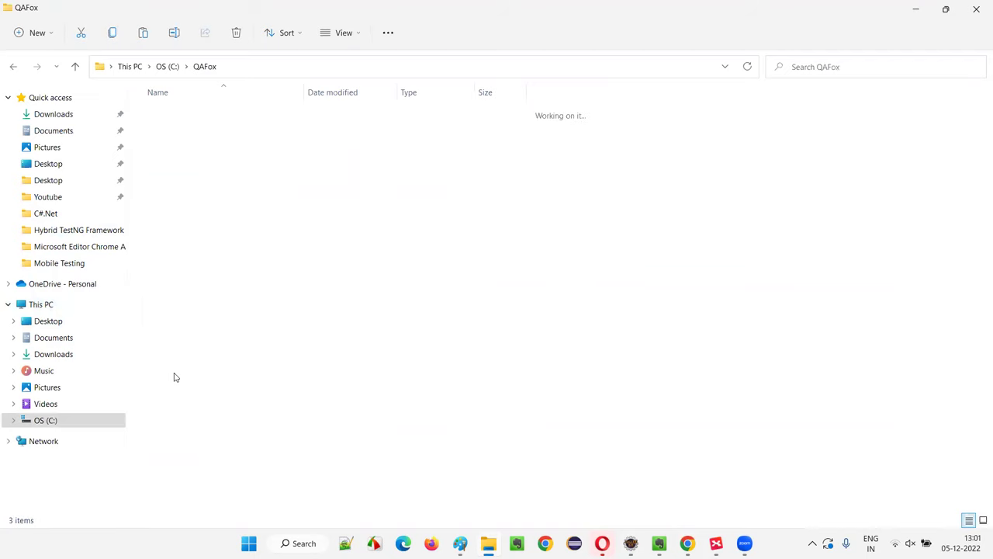
pyautogui.rightClick(195, 210)
pyautogui.moveTo(262, 344)
pyautogui.click(419, 346)
pyautogui.write('Jenkins')
pyautogui.press('Return')
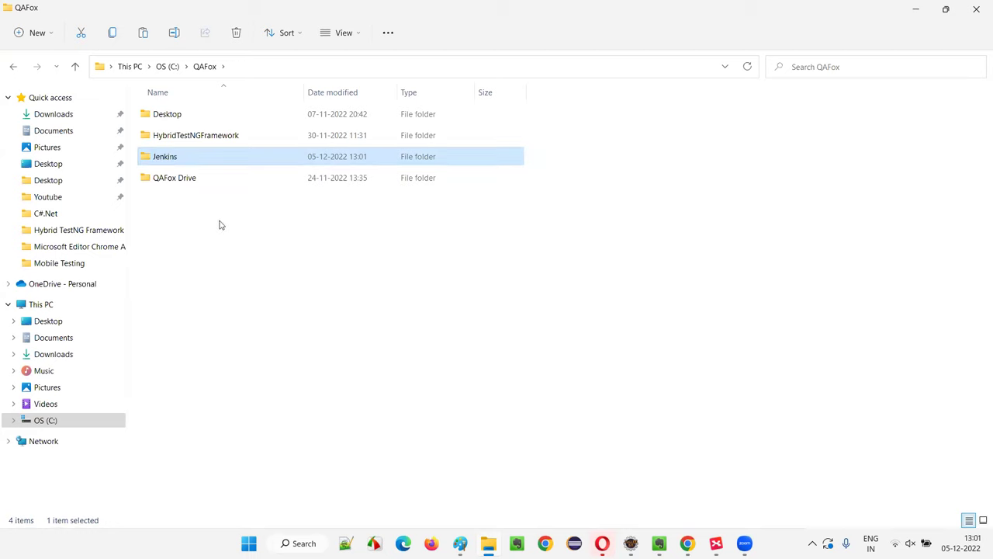
# Paste jenkins.war into the Jenkins folder and check its 91,363 KB size
pyautogui.doubleClick(197, 159)
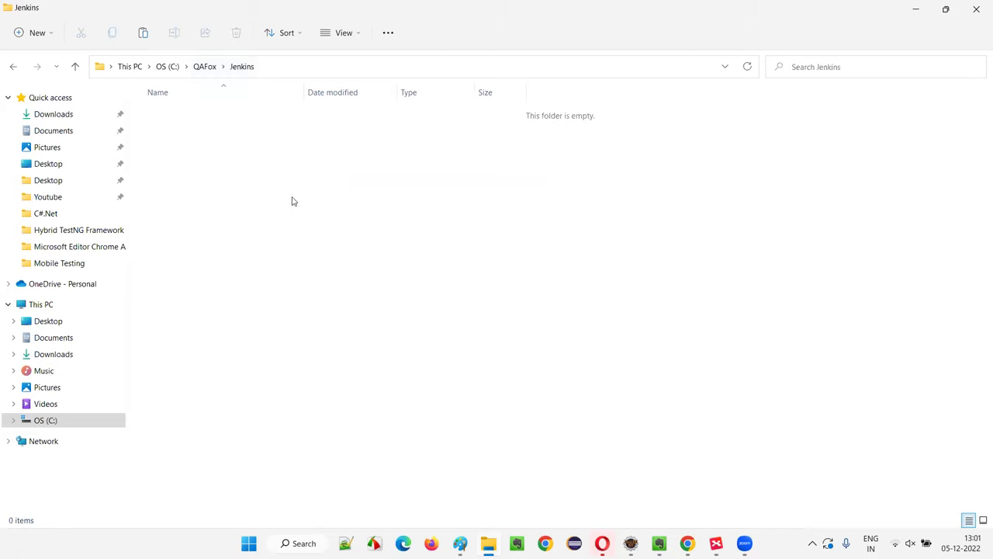
pyautogui.hotkey('ctrl', 'v')
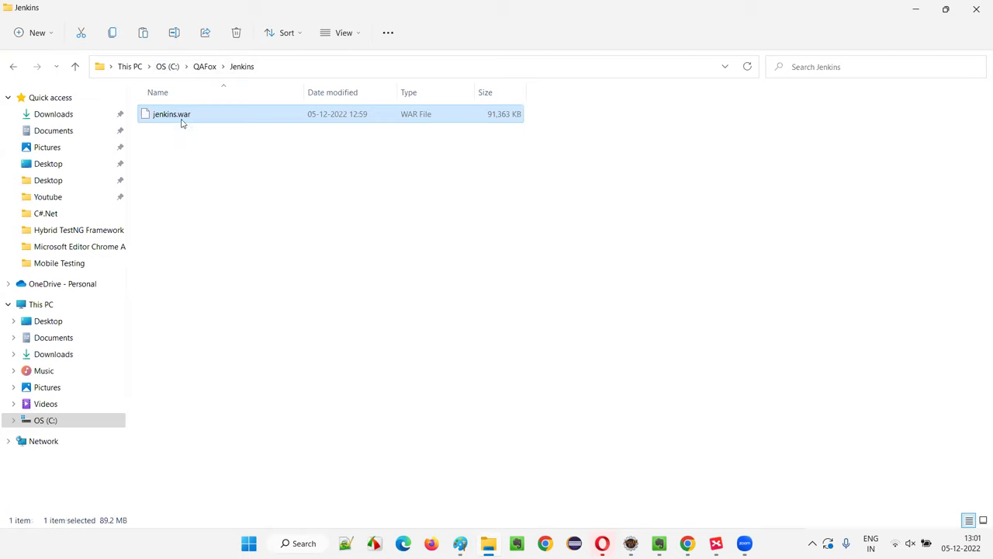
pyautogui.click(190, 208)
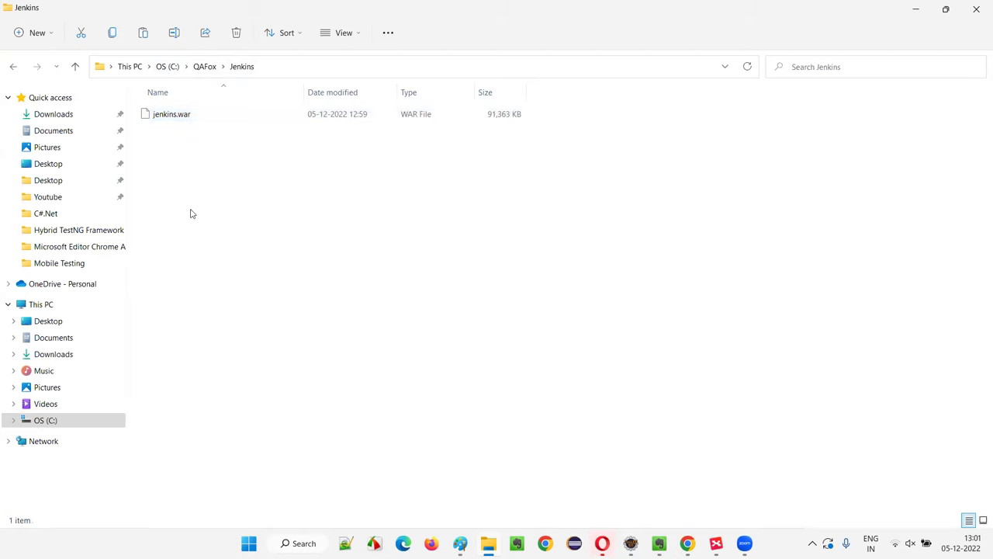
pyautogui.click(179, 117)
pyautogui.click(378, 269)
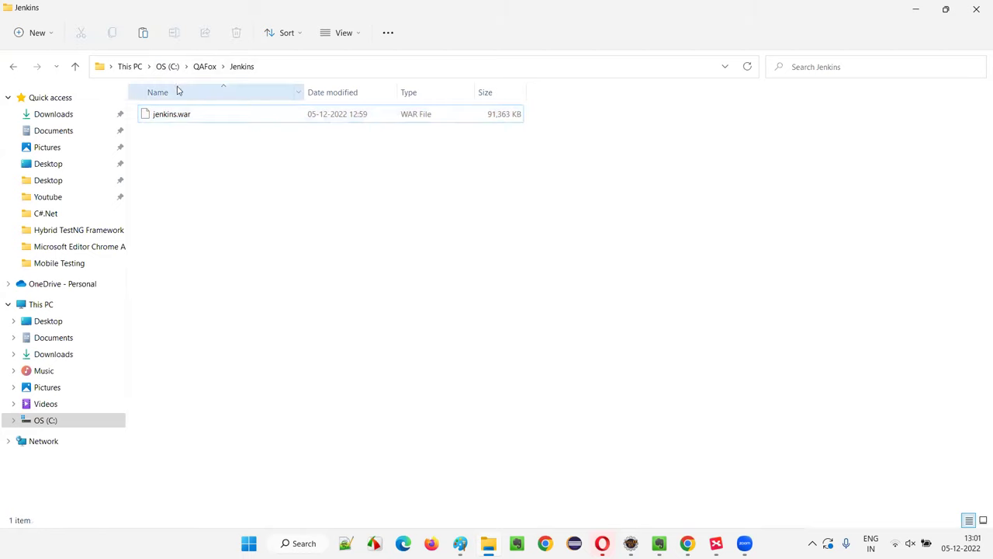
# Add the subtopic 'What is Jenkins and why it is required?' under the Jenkins node
pyautogui.click(716, 544)
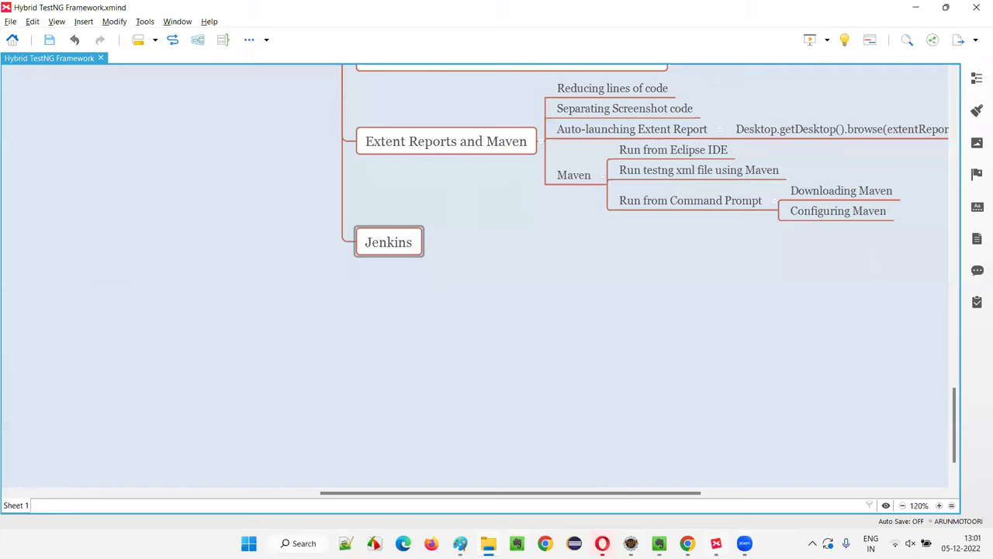
pyautogui.press('Tab')
pyautogui.write('D')
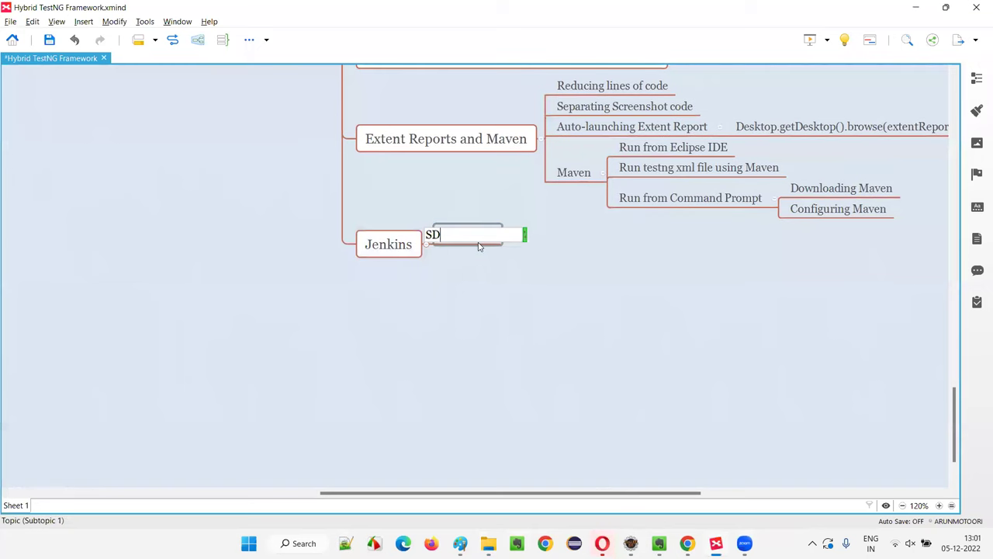
pyautogui.write('hat is Jenk')
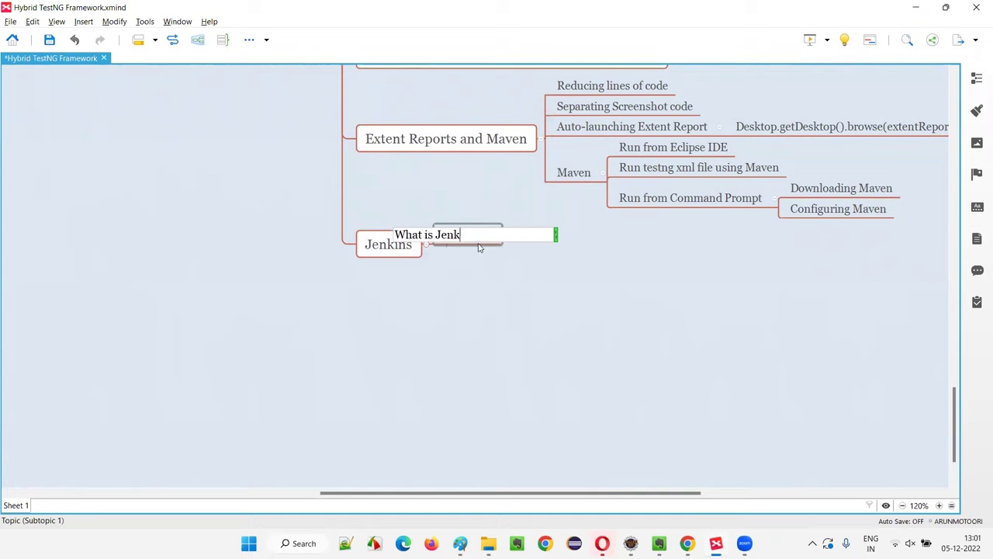
pyautogui.write('ins and why it is required?')
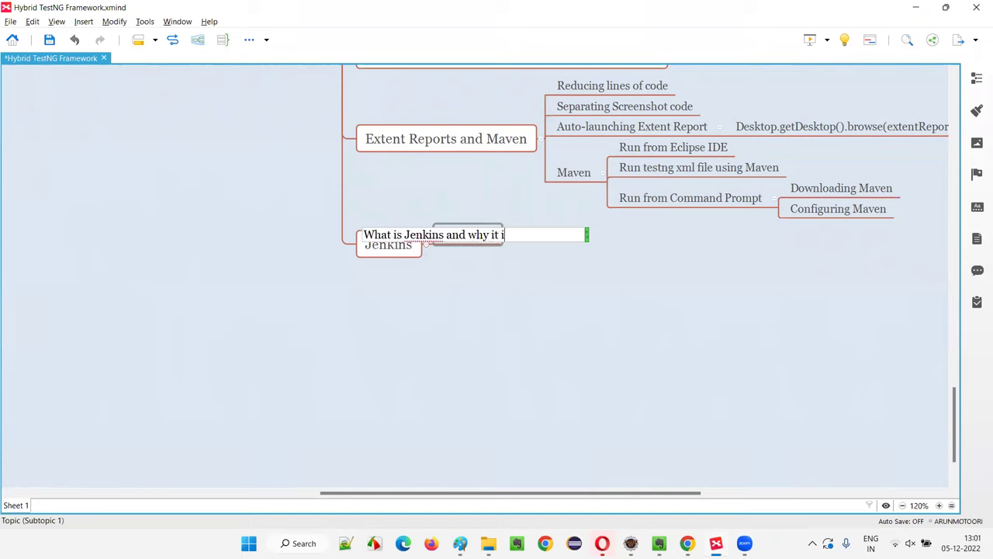
pyautogui.press('Return')
pyautogui.press('Return')
# Add a 'Downloading Jenkins' subtopic with a 'war file' child topic
pyautogui.hotkey('alt', 'Tab')
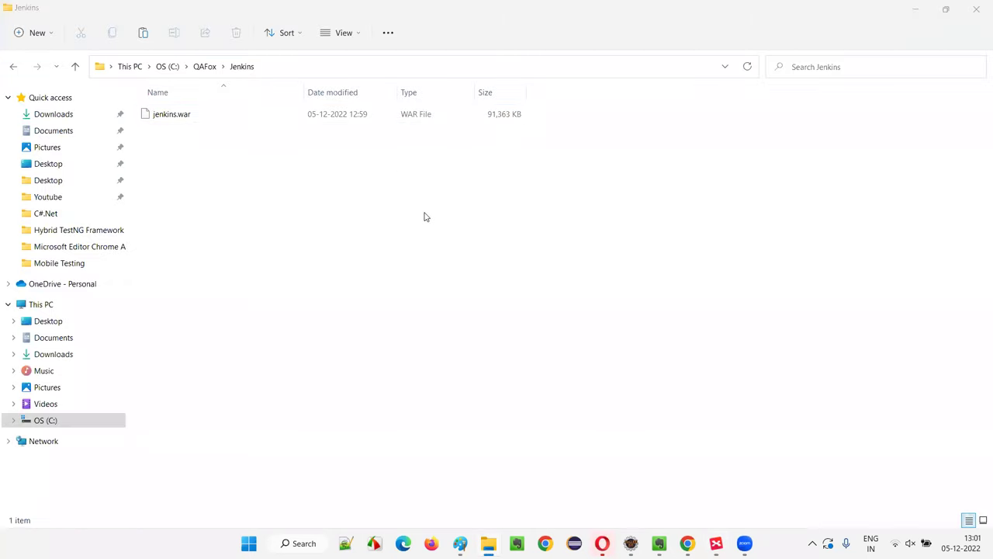
pyautogui.hotkey('alt', 'Tab')
pyautogui.write('DOwnl')
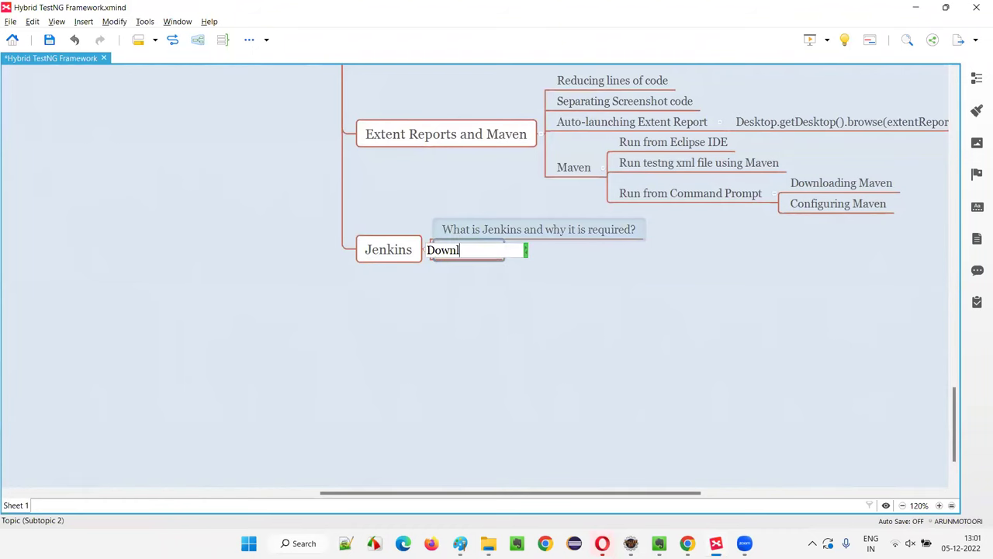
pyautogui.write('oading Jenkins')
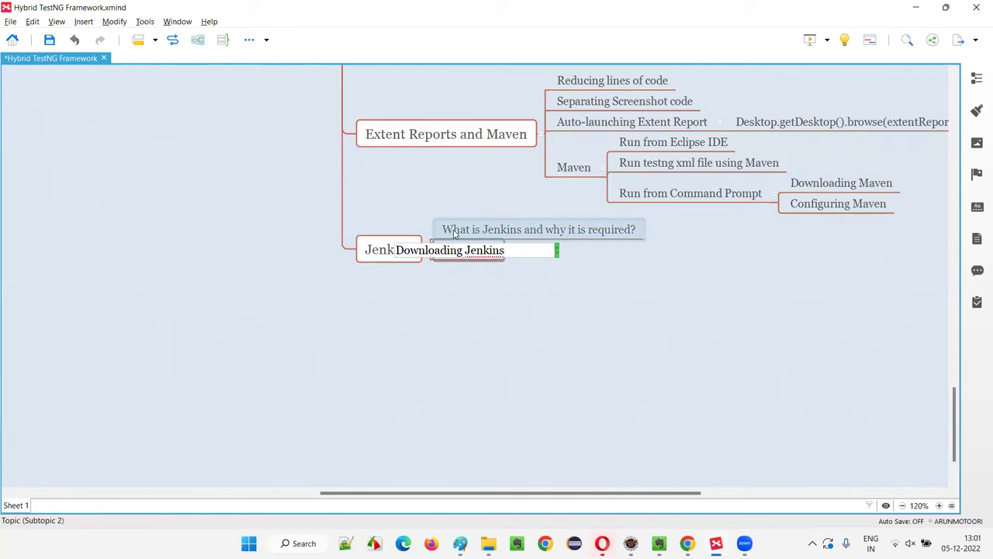
pyautogui.press('Return')
pyautogui.press('Tab')
pyautogui.write('war file')
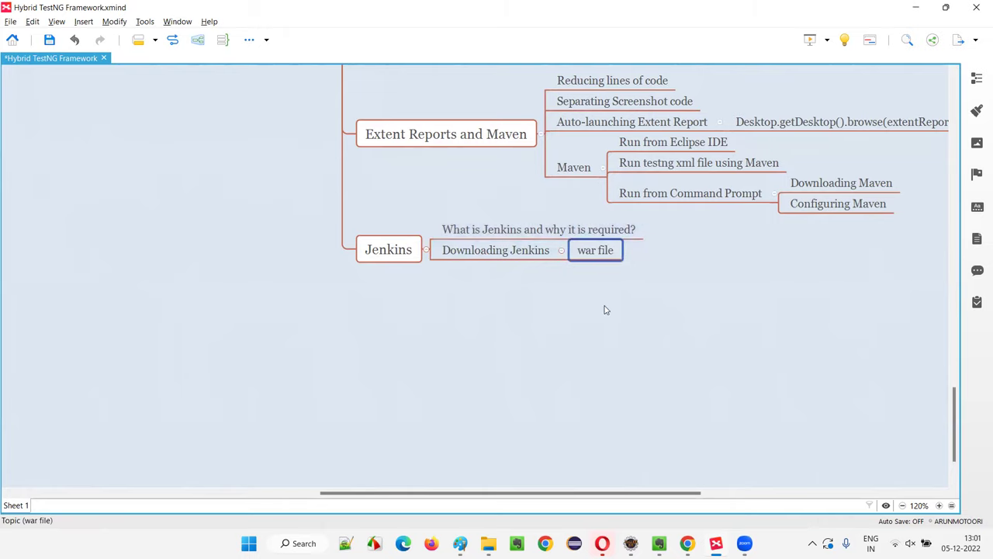
pyautogui.hotkey('alt', 'Tab')
pyautogui.hotkey('alt', 'Tab')
pyautogui.click(507, 261)
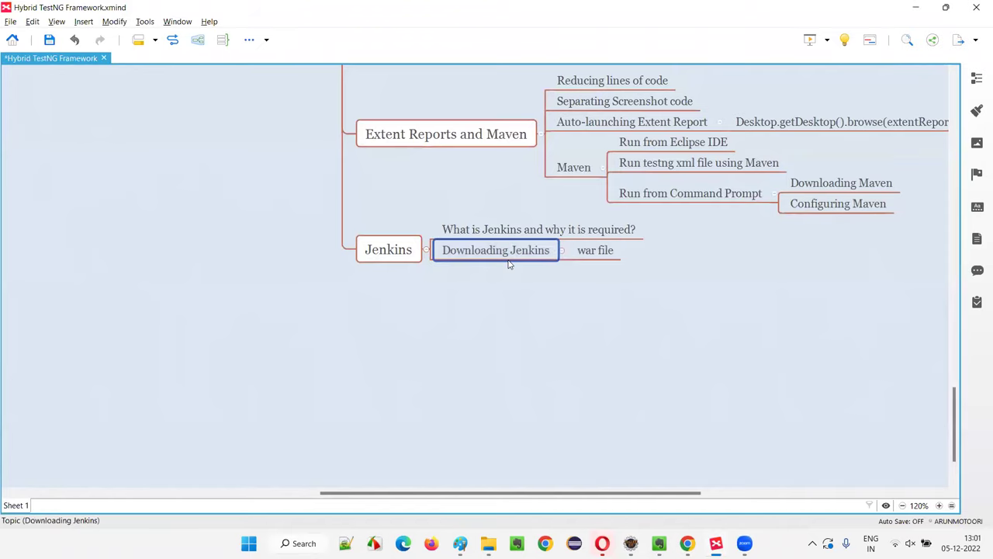
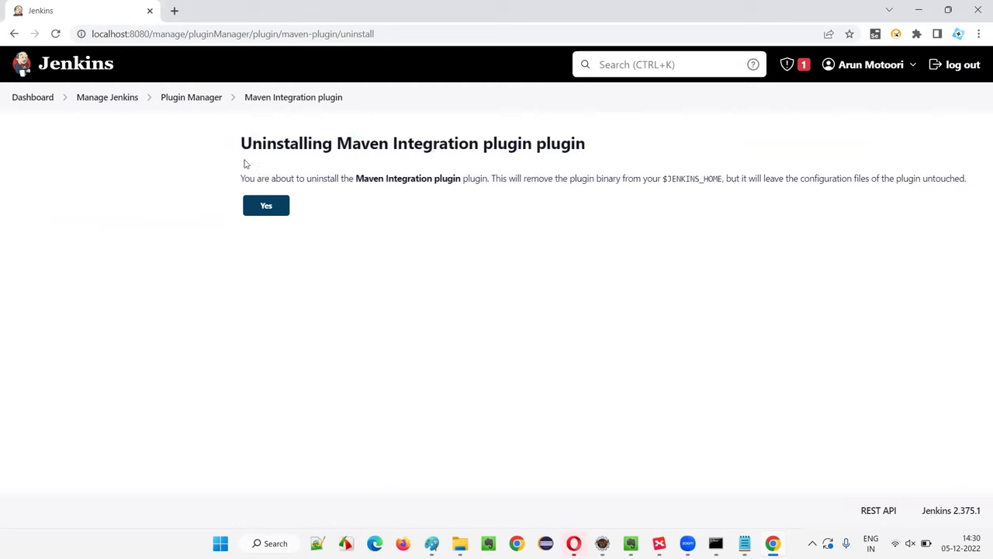
# Review the uninstall warning and confirm removing the Maven Integration plugin
pyautogui.moveTo(234, 144); pyautogui.dragTo(626, 180)
pyautogui.click(592, 203)
pyautogui.moveTo(432, 144); pyautogui.dragTo(612, 178)
pyautogui.click(612, 178)
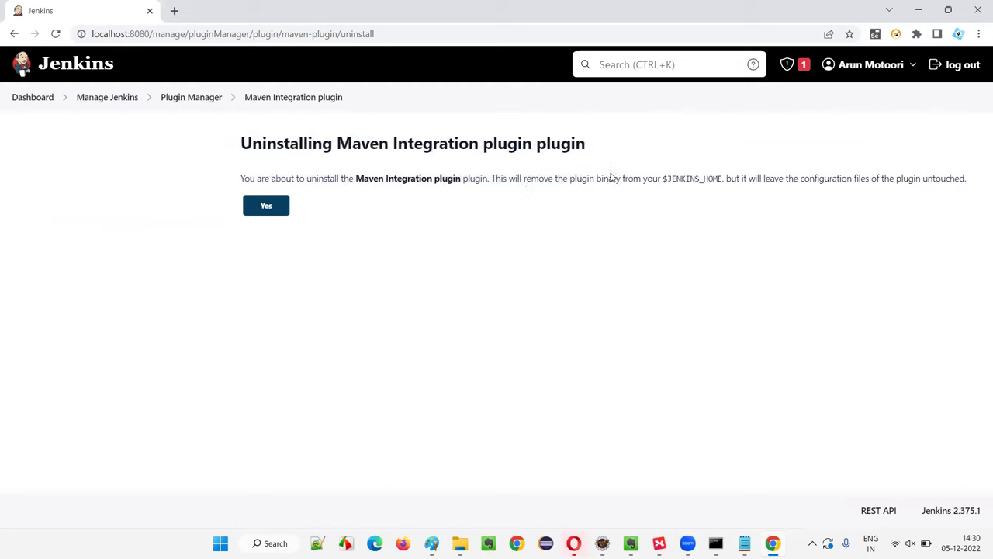
pyautogui.click(284, 208)
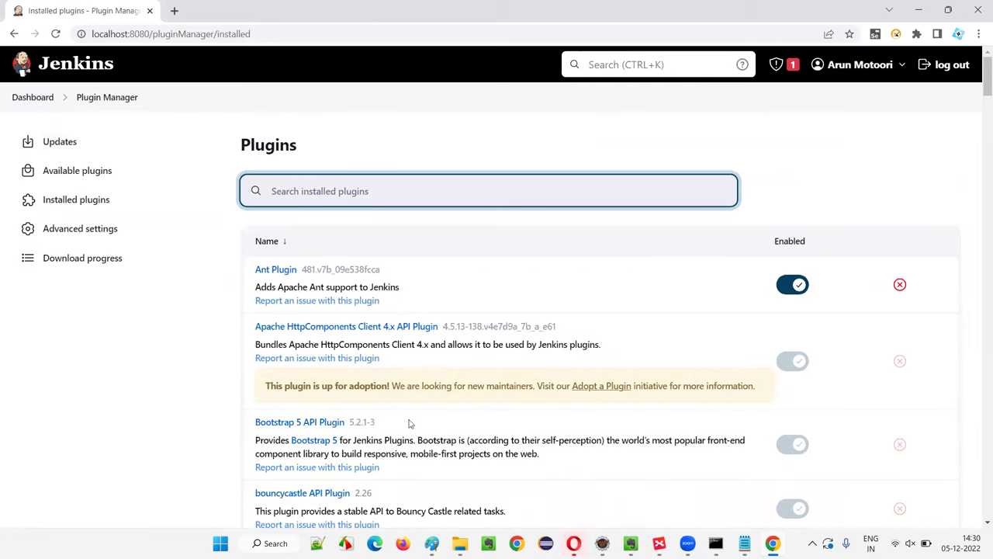
# Go from the Dashboard to the New Item page and back to the Dashboard
pyautogui.click(47, 99)
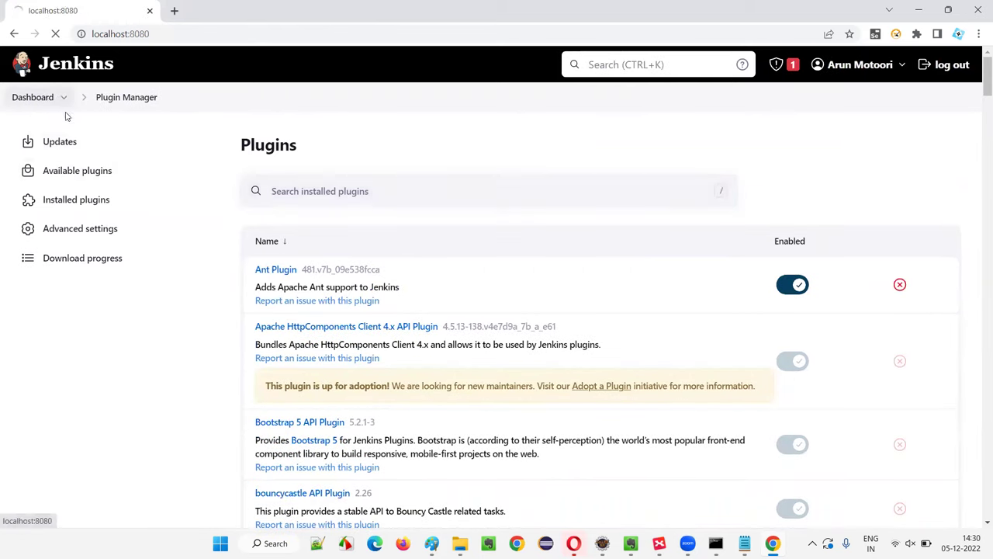
pyautogui.click(50, 143)
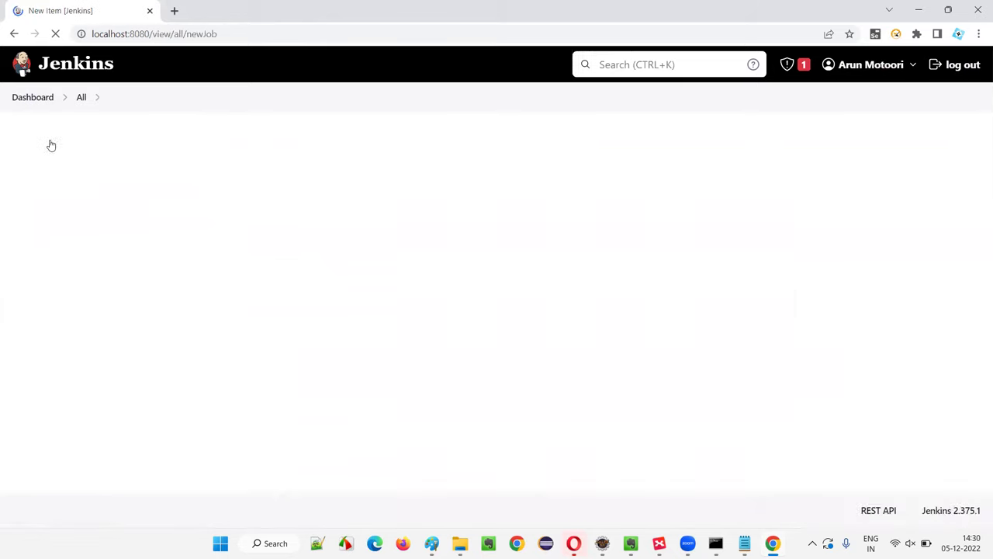
pyautogui.click(55, 34)
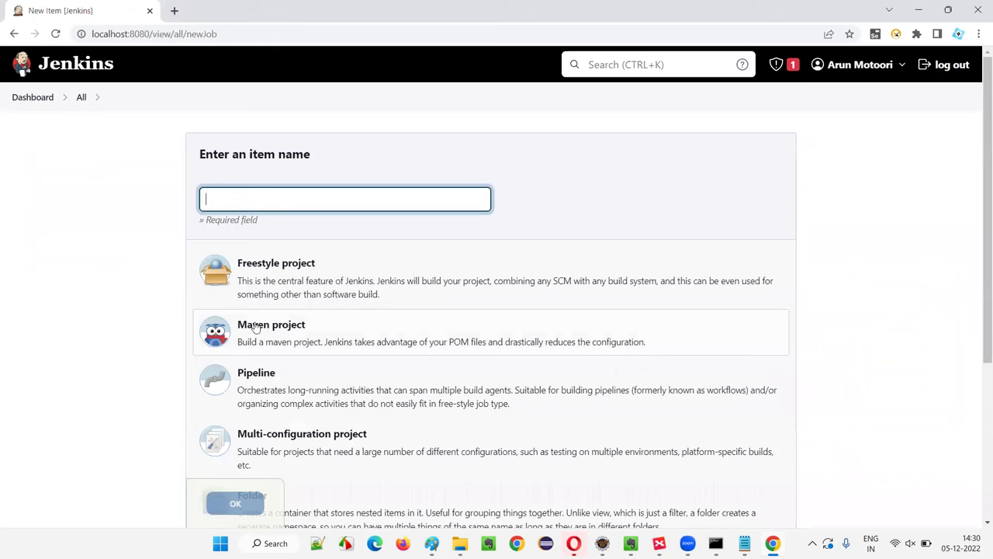
pyautogui.click(43, 99)
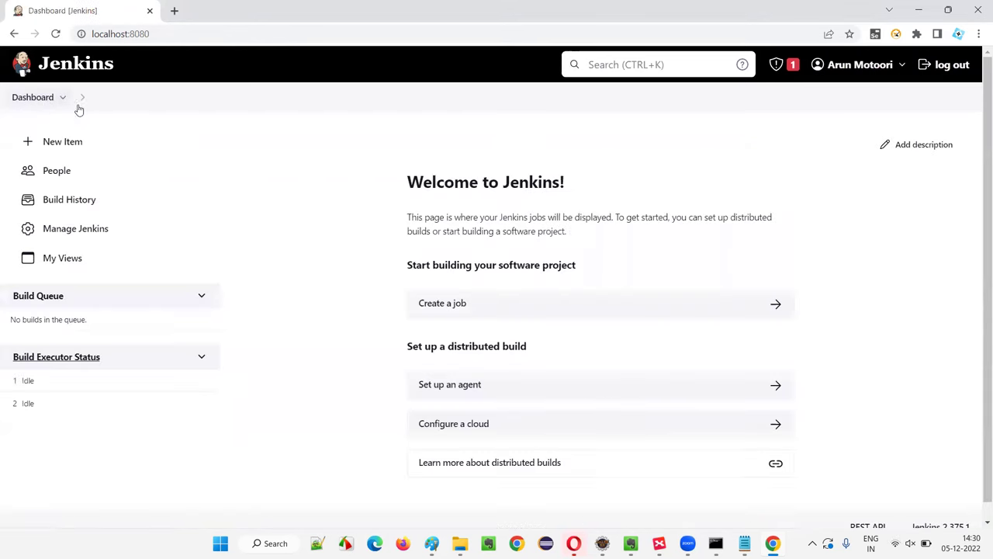
# Search installed plugins for 'maven' to check its uninstall status, then log out
pyautogui.click(74, 235)
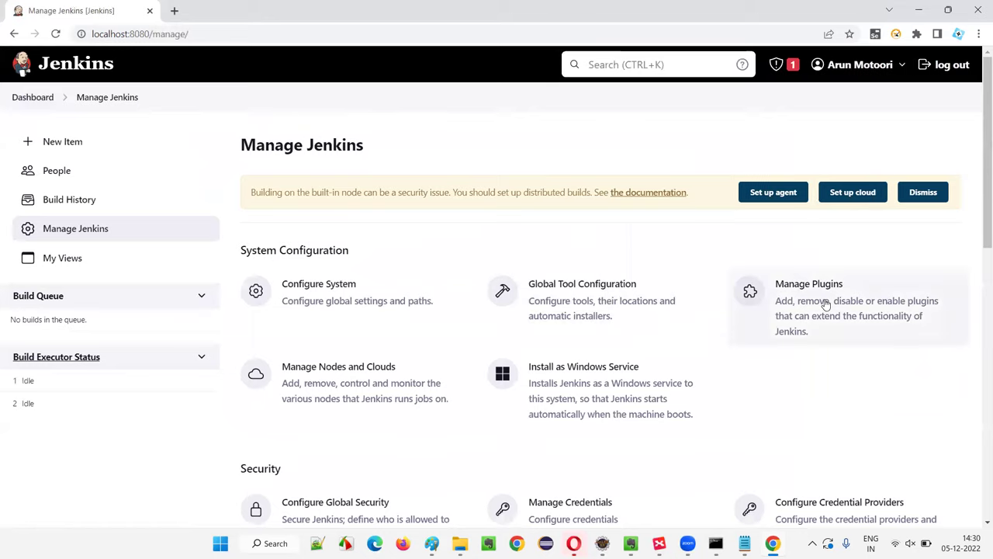
pyautogui.click(826, 304)
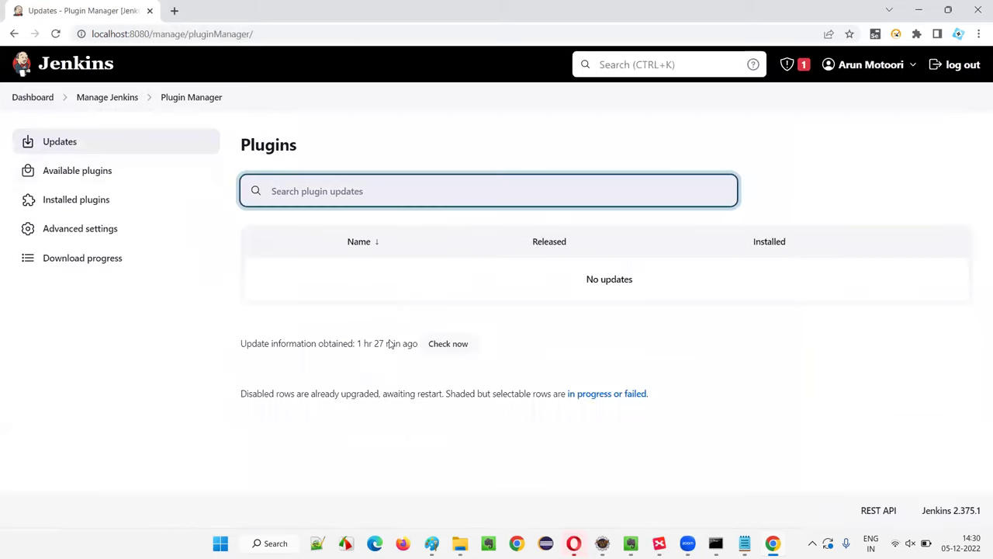
pyautogui.click(59, 200)
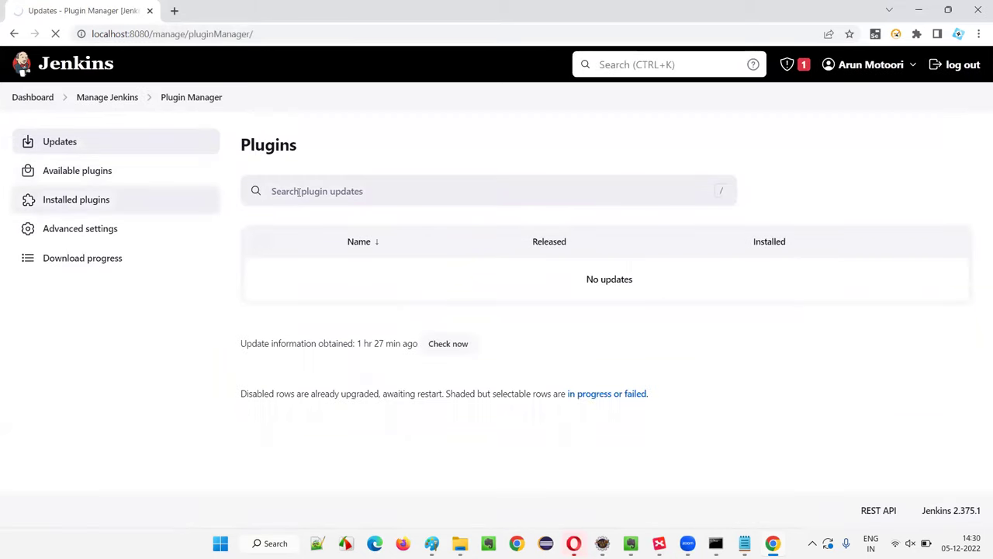
pyautogui.write('maven')
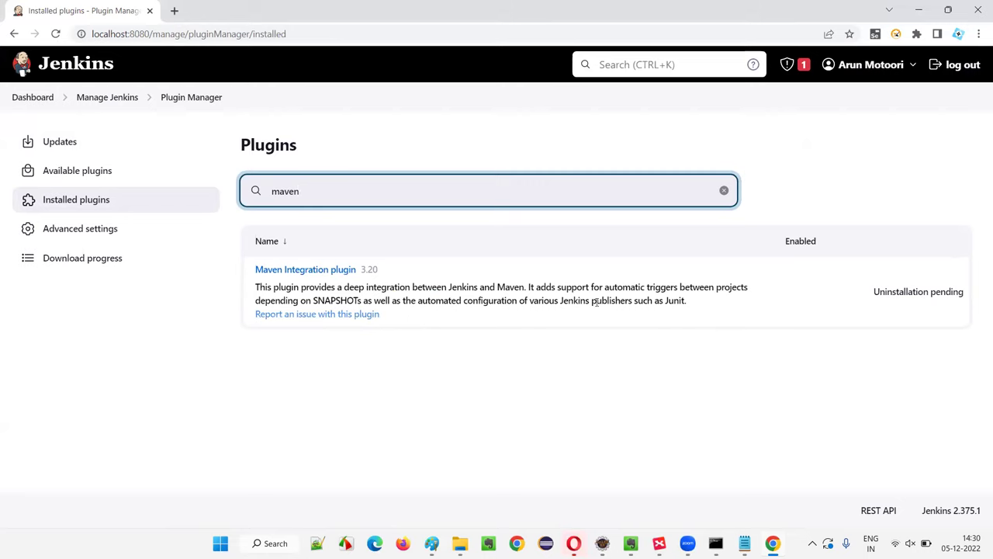
pyautogui.click(956, 65)
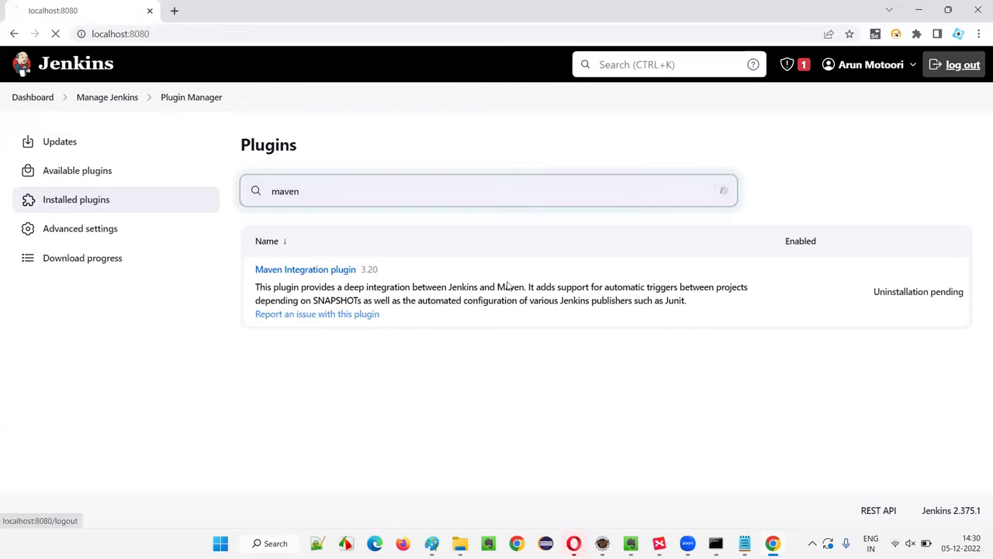
# Reopen Chrome at localhost:8080 and sign in with the Jenkins username and password
pyautogui.click(979, 10)
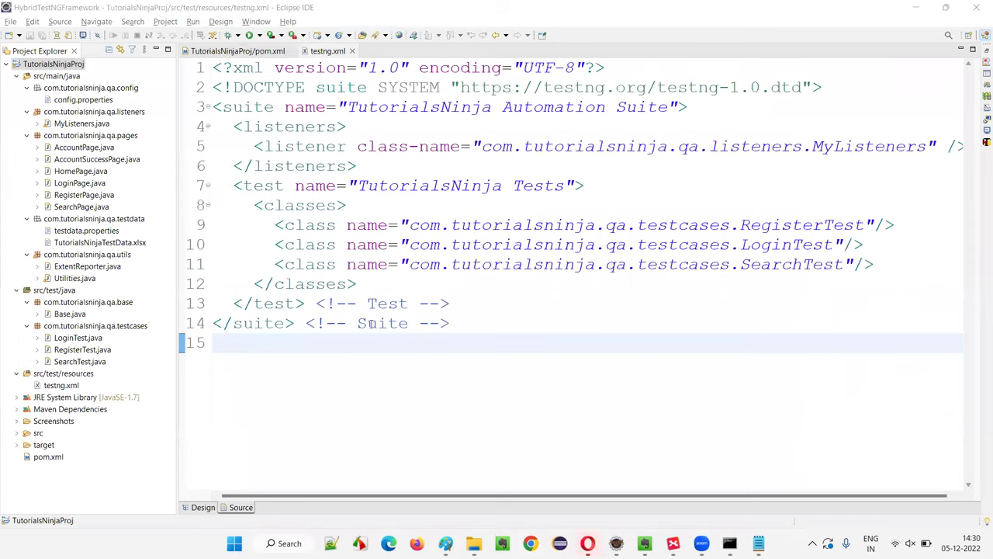
pyautogui.press('super+8')
pyautogui.write('localhost:8080')
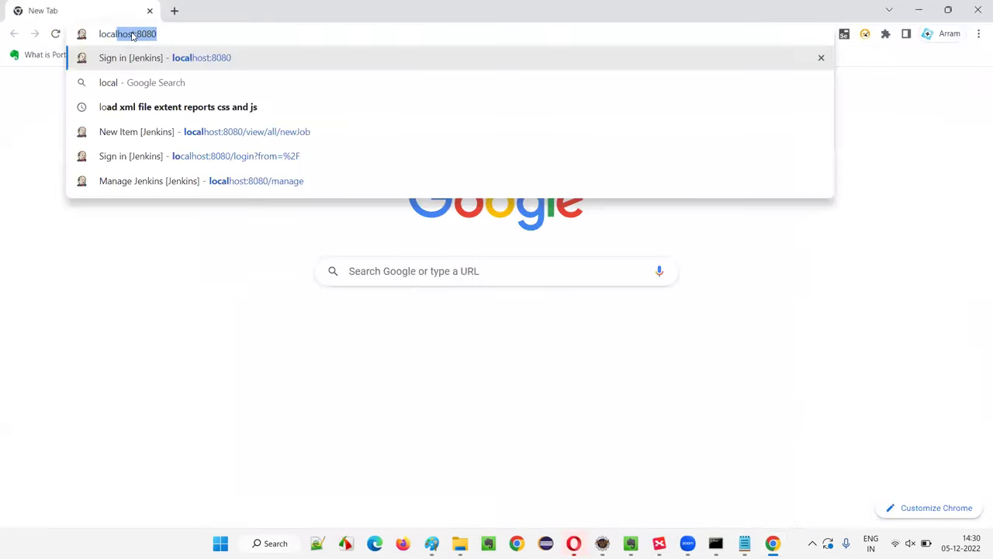
pyautogui.press('Return')
pyautogui.write('arunmotoori')
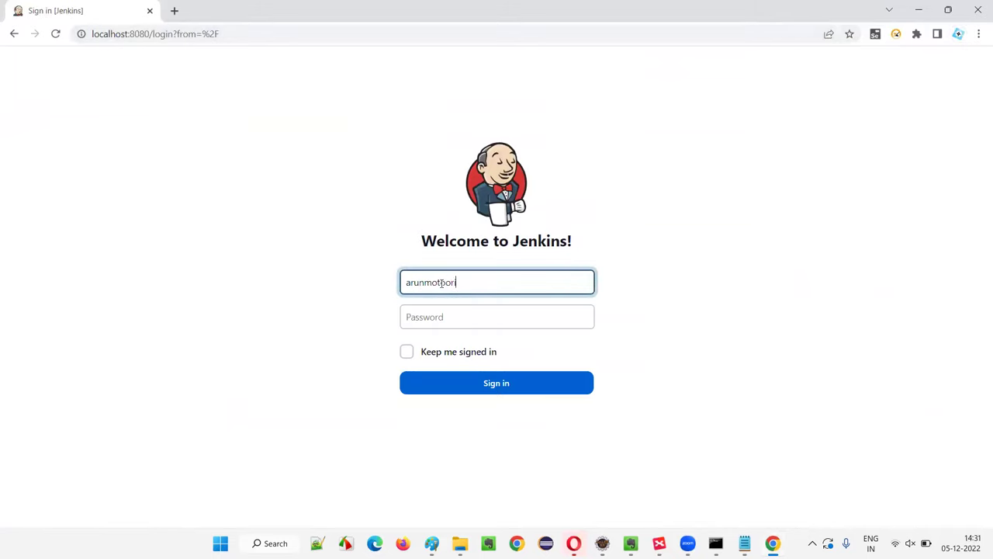
pyautogui.click(450, 316)
pyautogui.write('•••••')
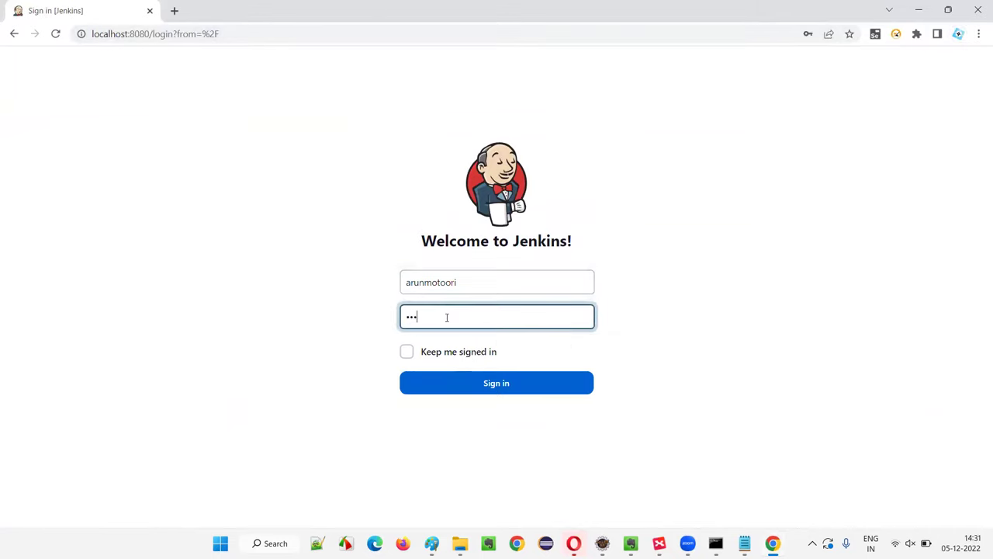
pyautogui.click(433, 378)
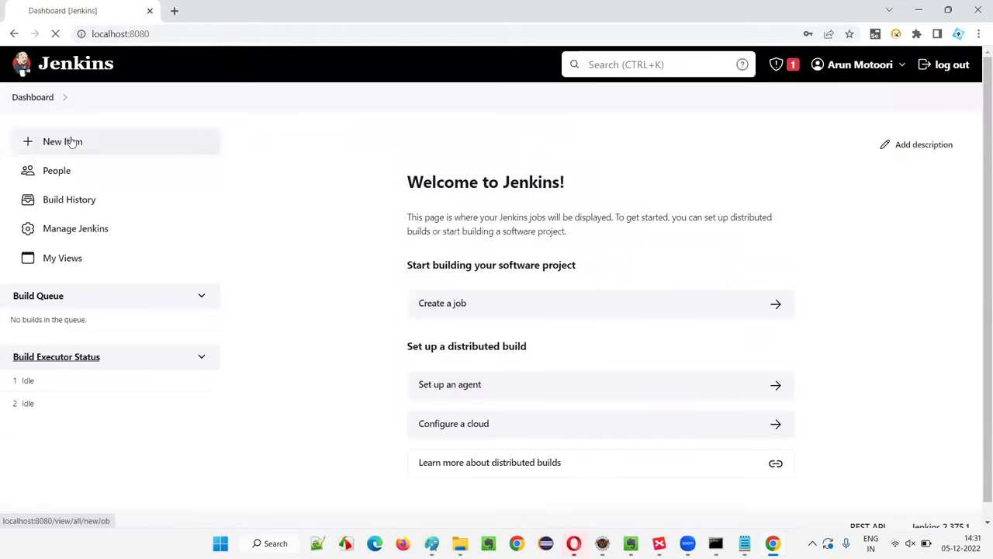
# Search Installed plugins for 'maven' and check Maven Integration shows 'Uninstallation pending'
pyautogui.click(74, 141)
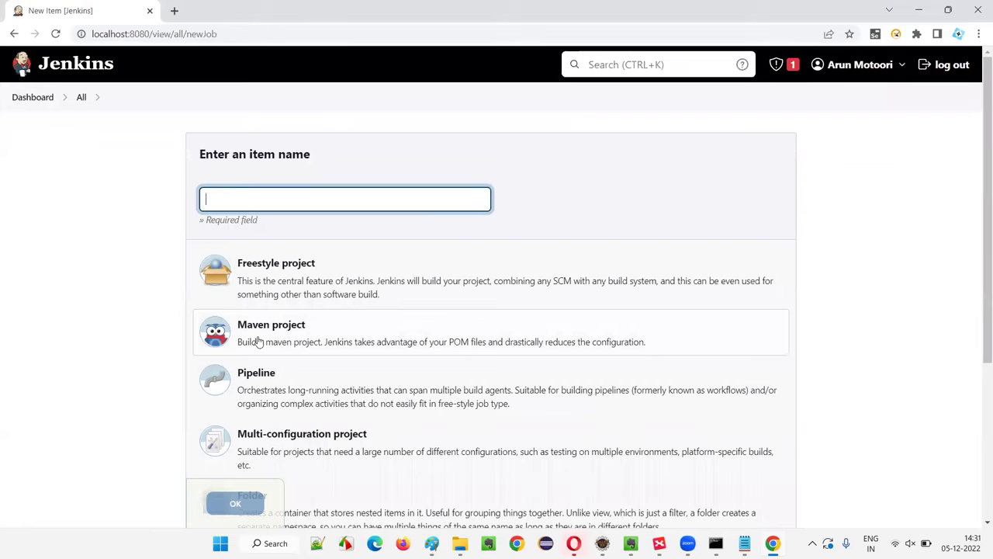
pyautogui.click(45, 98)
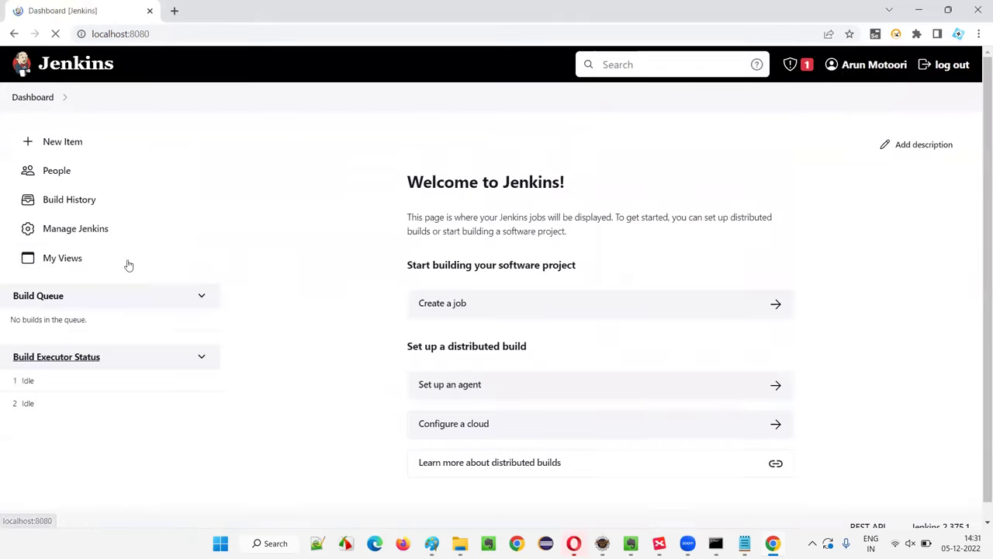
pyautogui.click(75, 233)
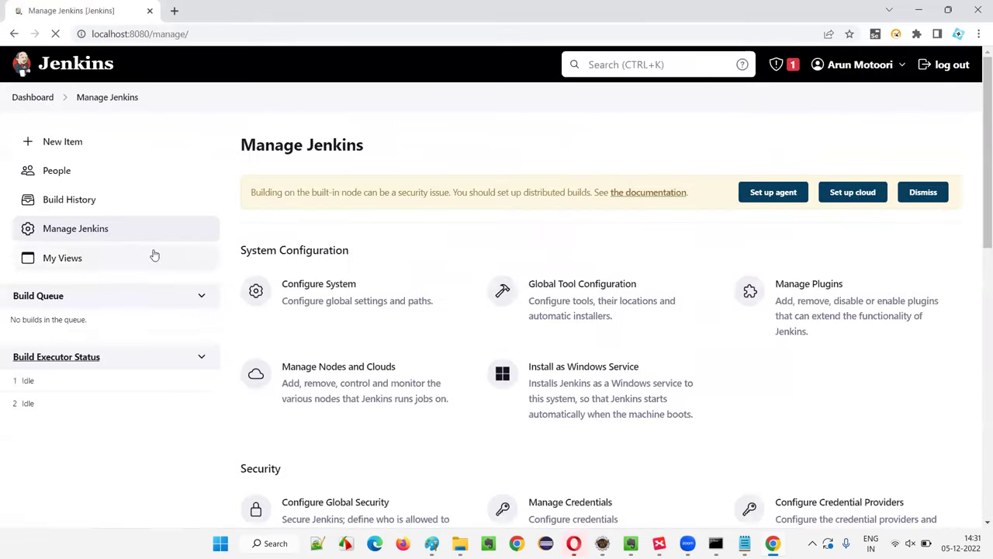
pyautogui.click(787, 286)
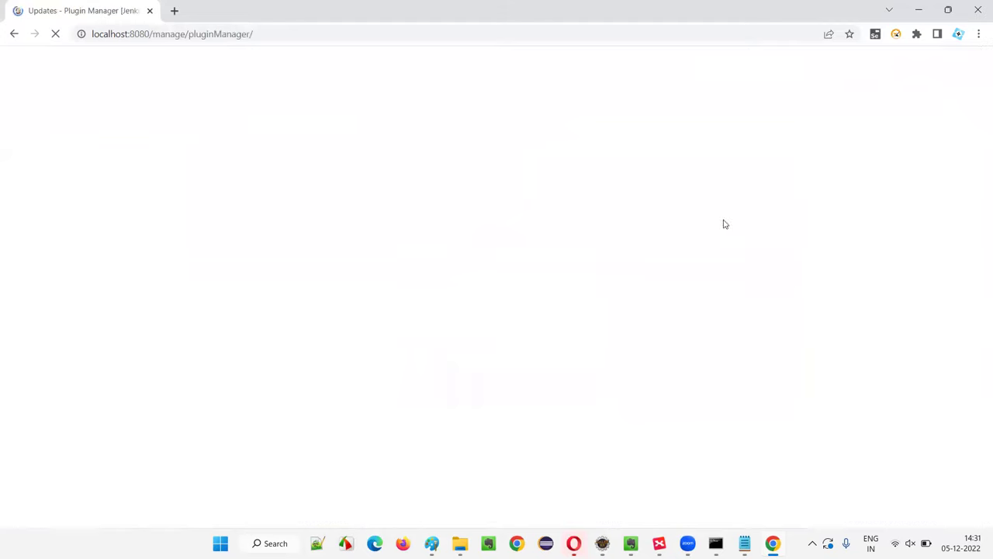
pyautogui.click(78, 199)
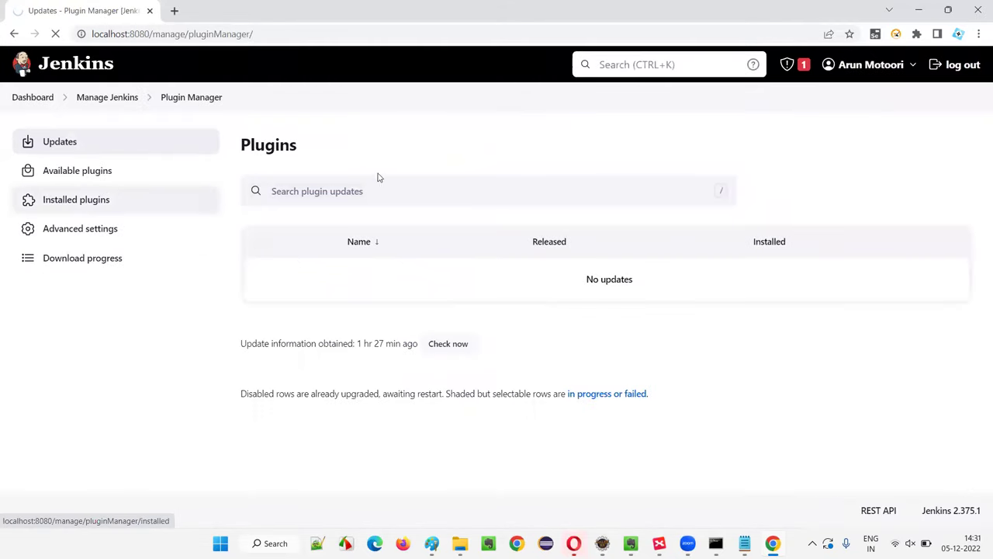
pyautogui.write('maven')
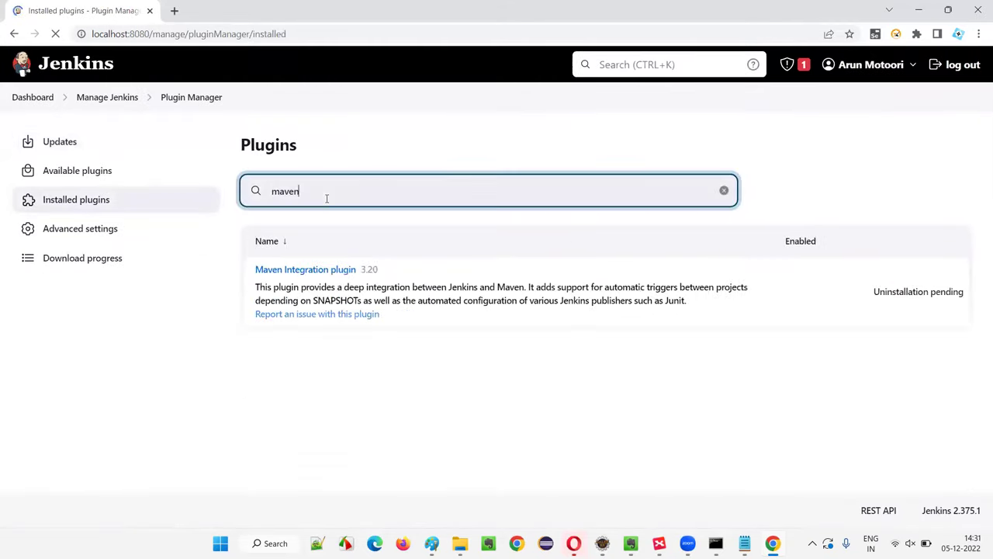
pyautogui.click(322, 270)
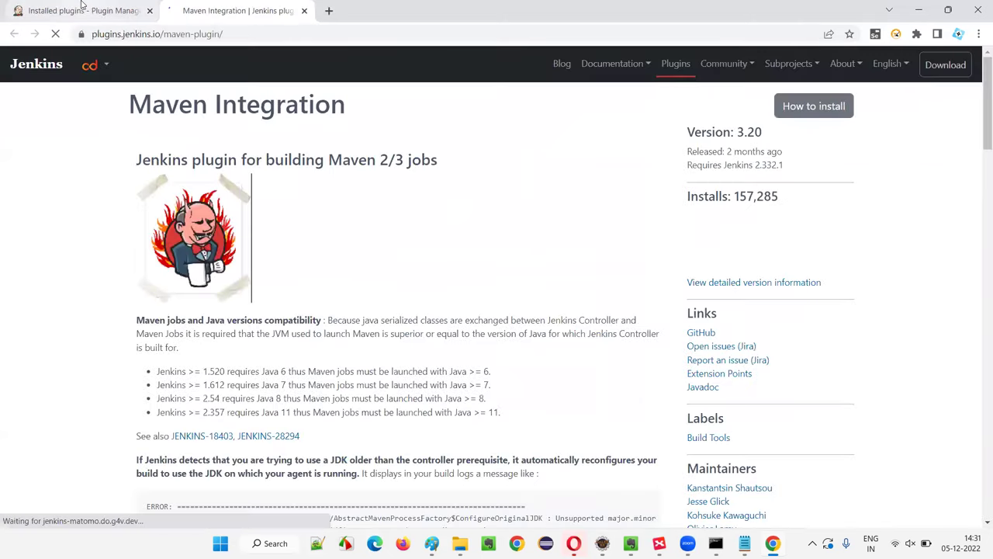
pyautogui.click(82, 10)
pyautogui.moveTo(976, 291); pyautogui.dragTo(891, 294)
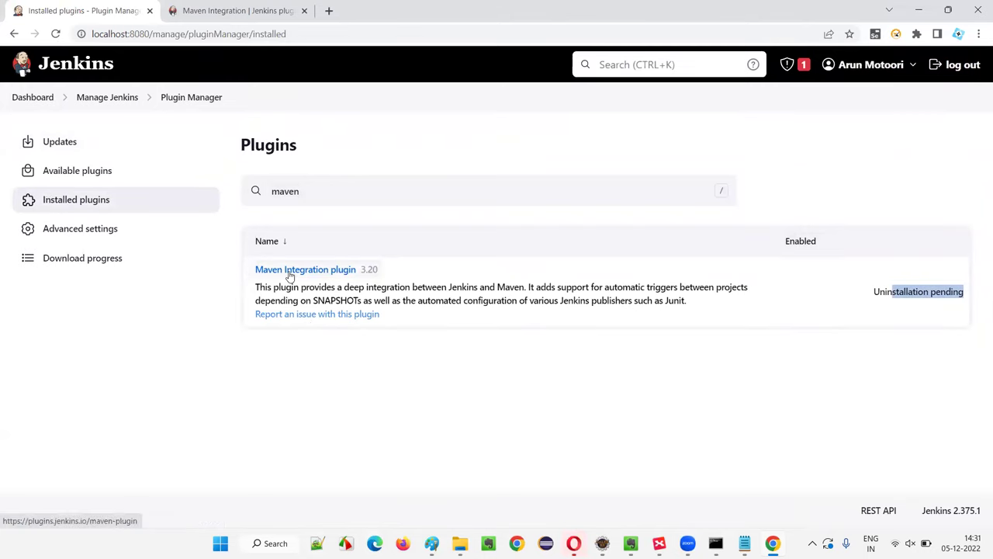
# Search the Available plugins list for 'maven'
pyautogui.click(78, 172)
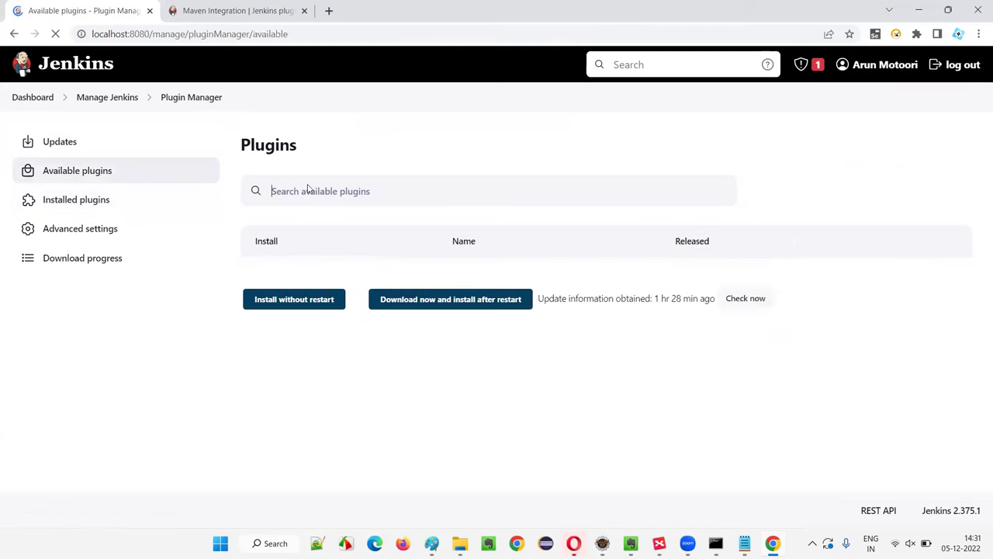
pyautogui.click(309, 192)
pyautogui.write('maven')
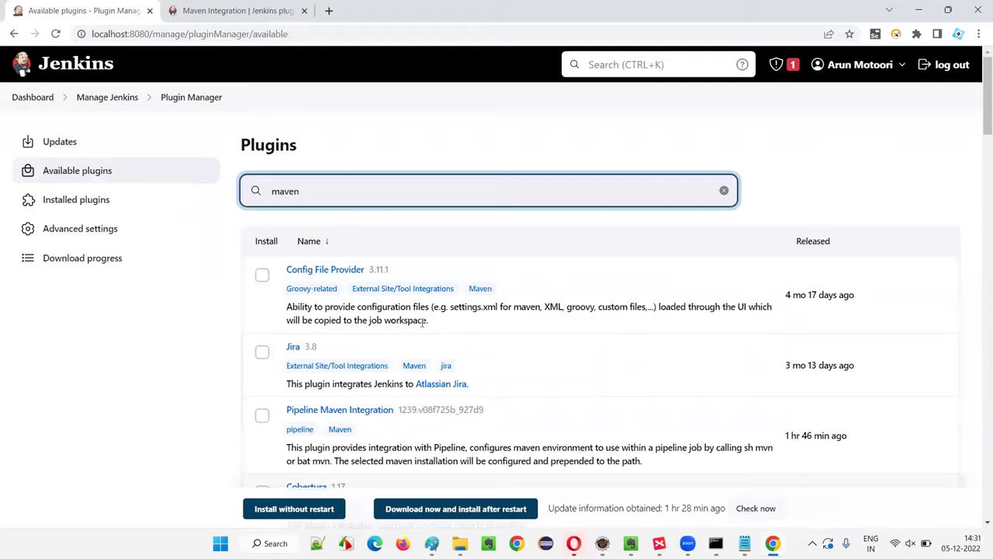
pyautogui.scroll(-3, 422, 323)
pyautogui.scroll(-5, 404, 292)
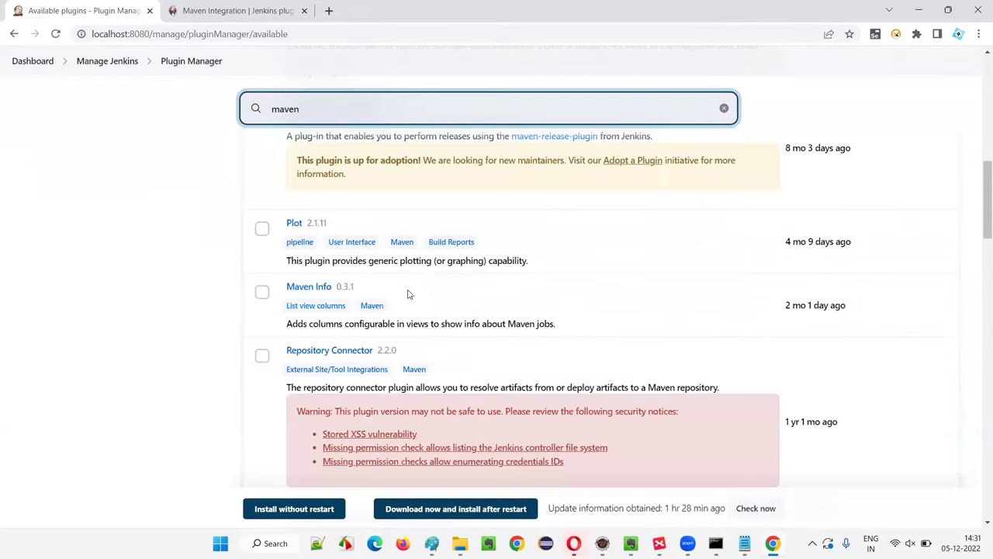
pyautogui.scroll(8, 400, 283)
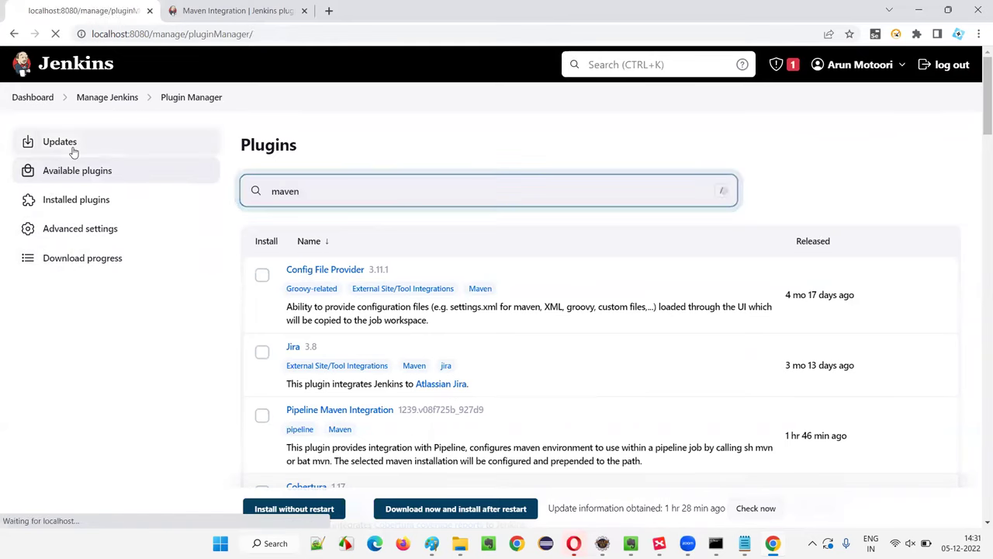
# Recheck Maven Integration 3.20's pending uninstall under Installed plugins, then go back to the Dashboard
pyautogui.click(71, 147)
pyautogui.click(90, 203)
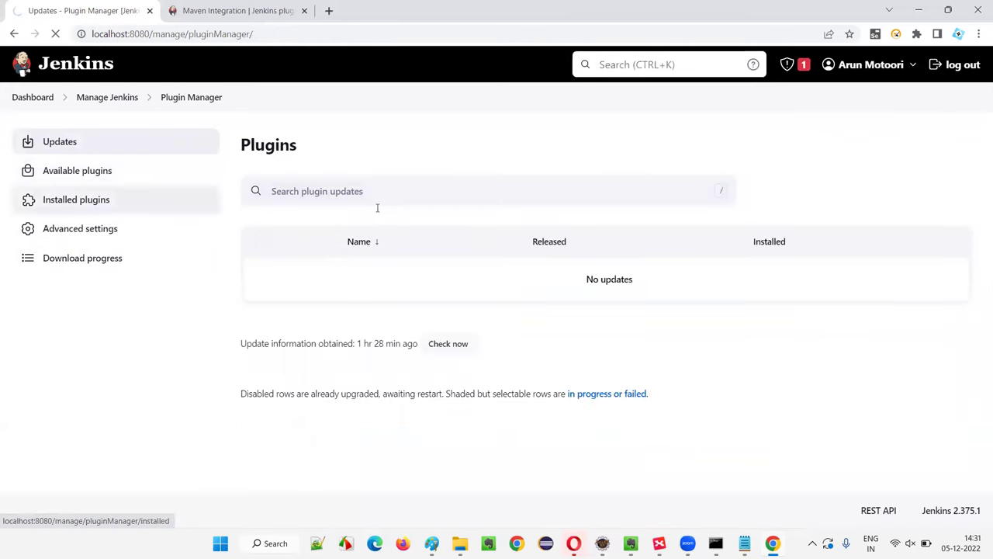
pyautogui.write('maven')
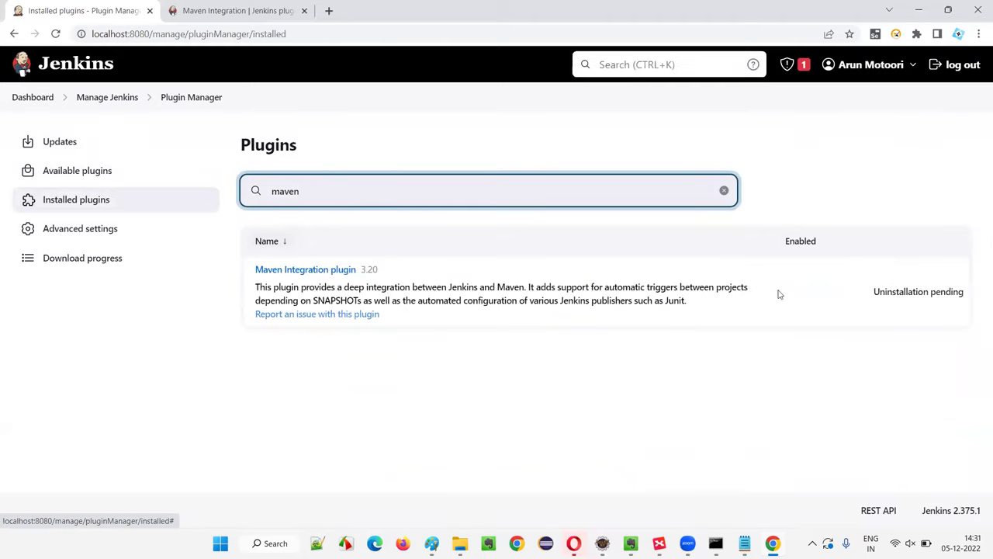
pyautogui.tripleClick(968, 293)
pyautogui.click(835, 353)
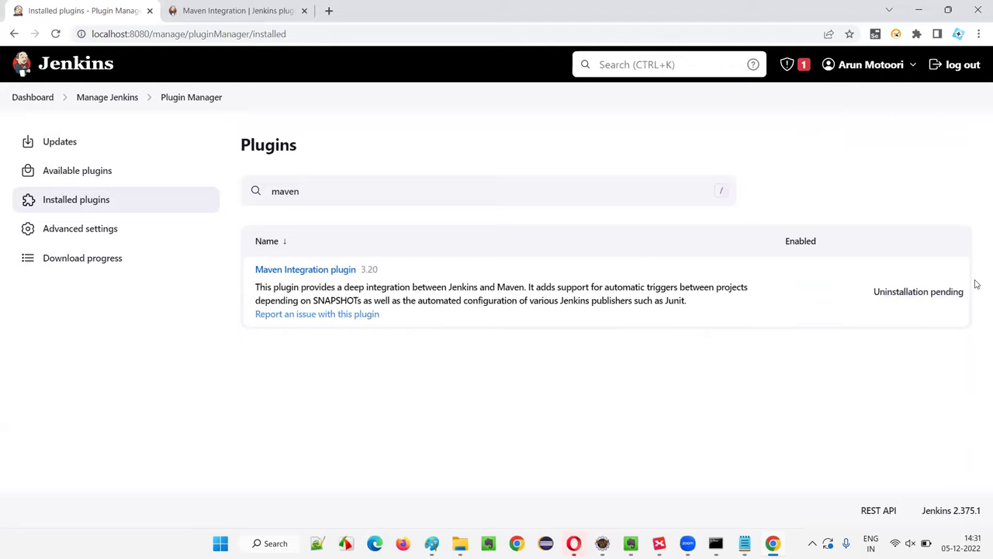
pyautogui.click(32, 97)
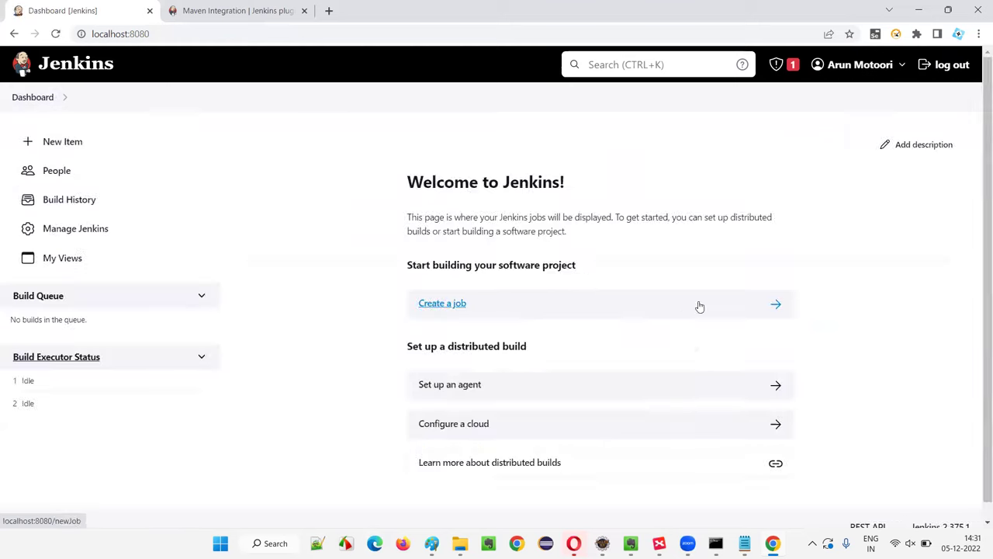
# Start a New Item after checking the Eclipse project's name for the job
pyautogui.click(74, 142)
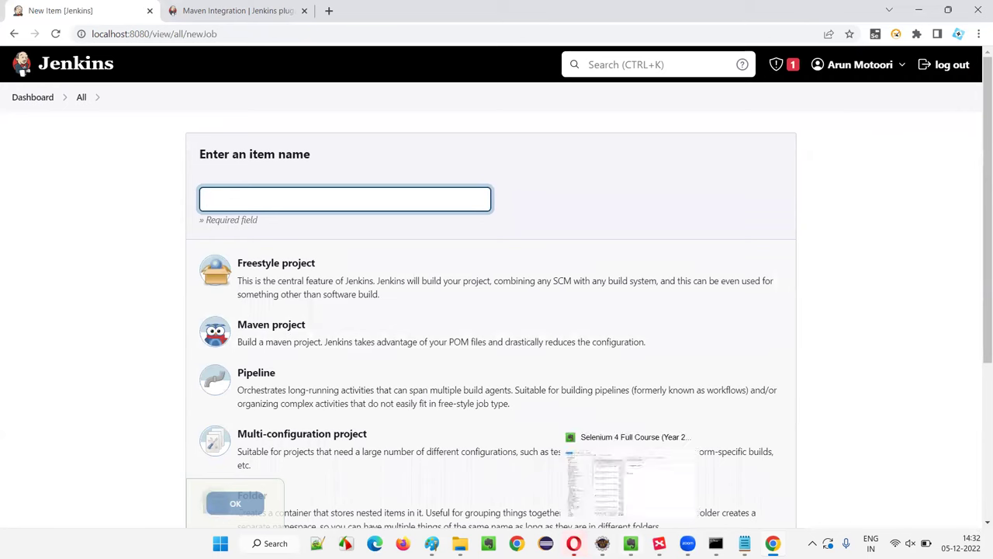
pyautogui.click(602, 543)
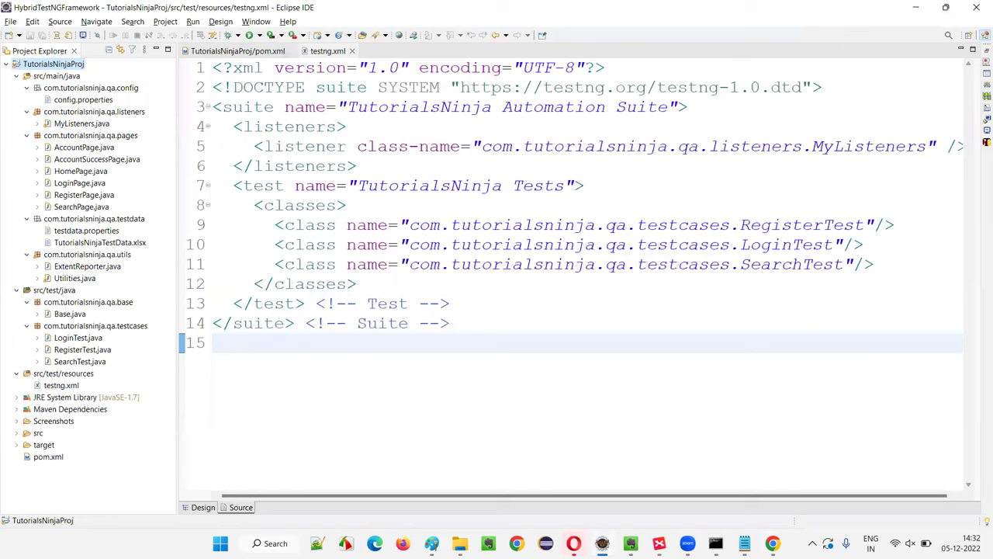
pyautogui.click(916, 11)
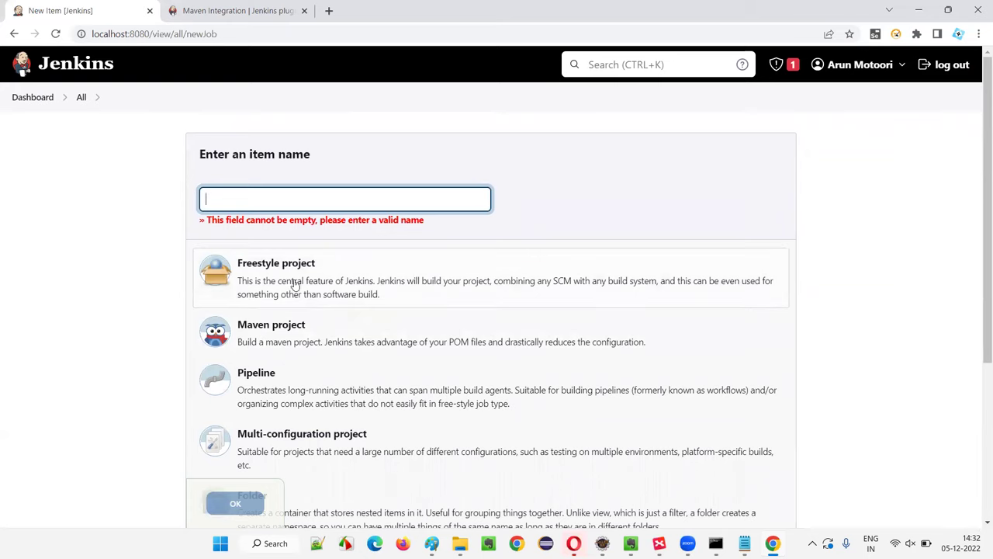
pyautogui.hotkey('alt', 'Tab')
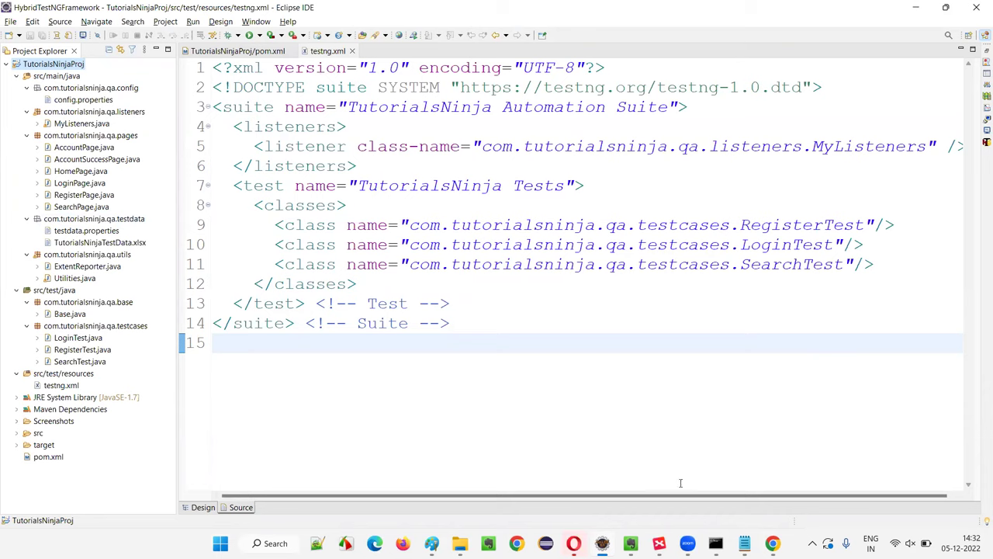
pyautogui.click(773, 543)
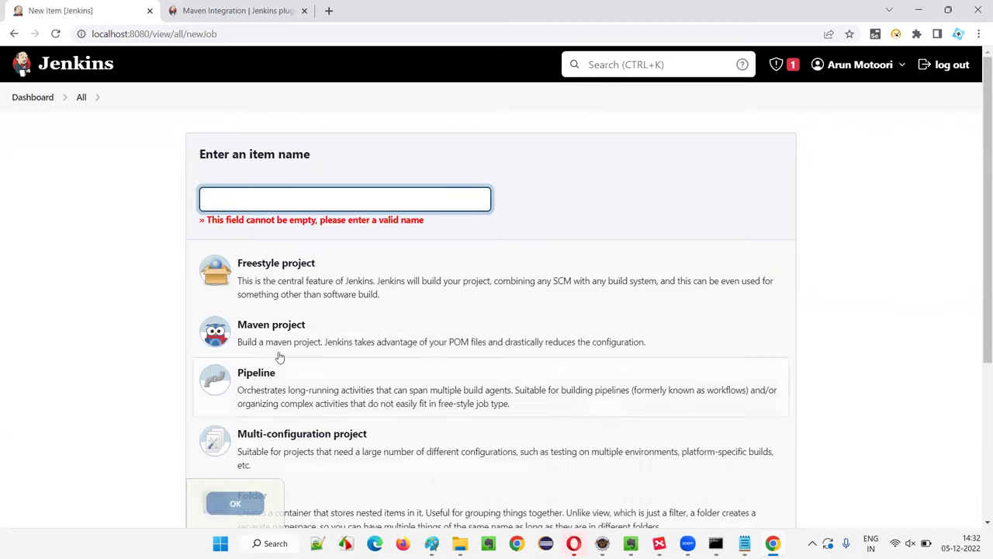
# Name the job TutorialsNinjaProjJob, choose Freestyle project, and create it
pyautogui.click(243, 196)
pyautogui.press('Down')
pyautogui.press('Down')
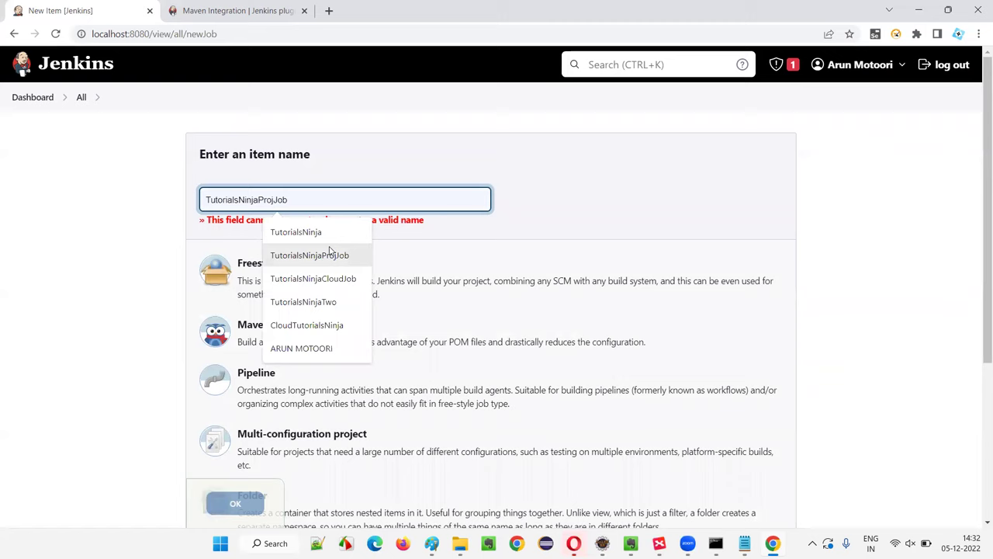
pyautogui.press('Return')
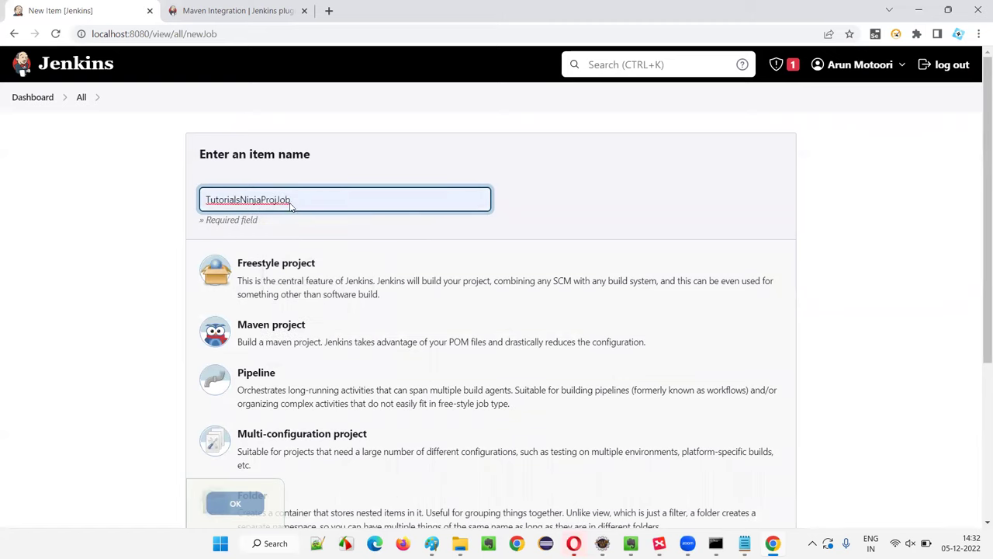
pyautogui.click(279, 275)
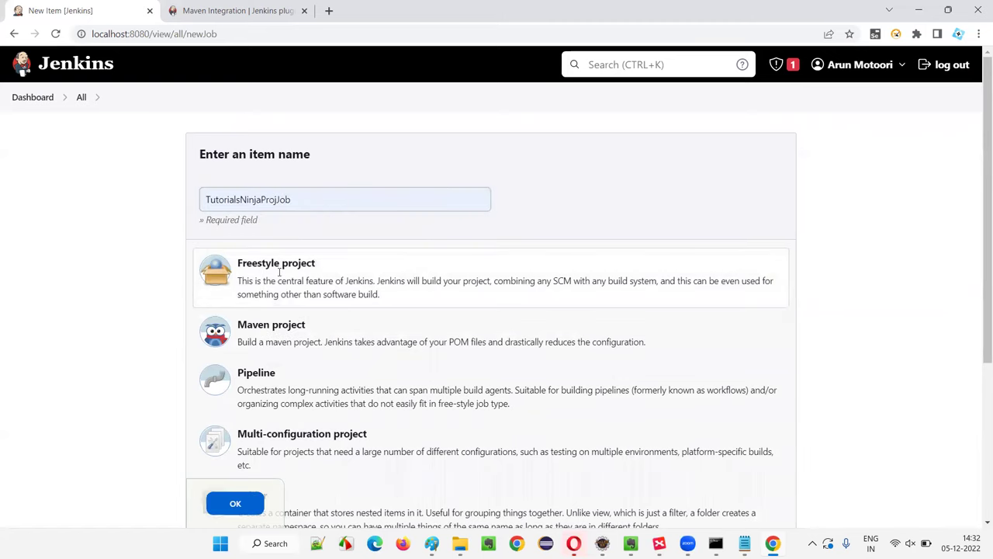
pyautogui.click(235, 503)
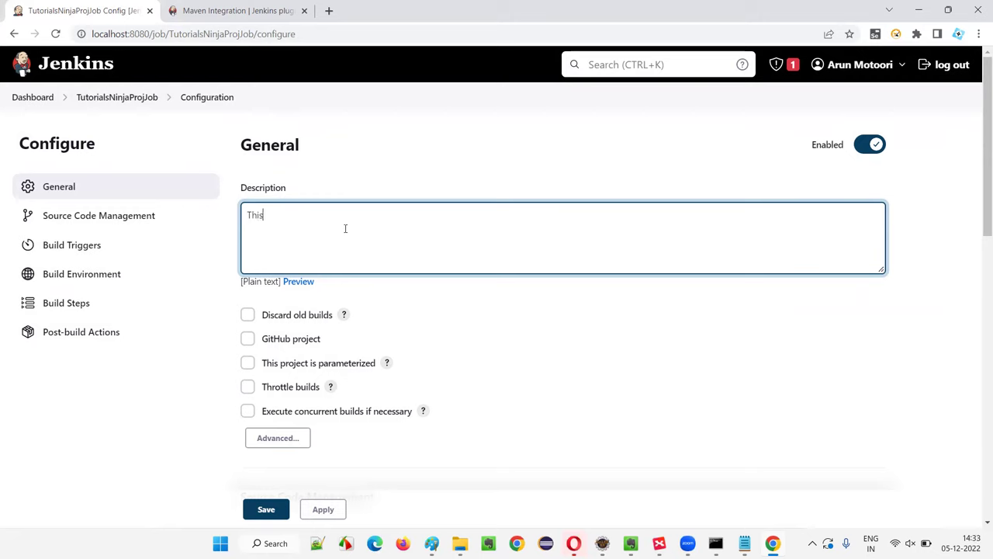
# Type a description mentioning Hybrid Framework - TestNG - Selenium Java - Page Object Model
pyautogui.write('created to run the project')
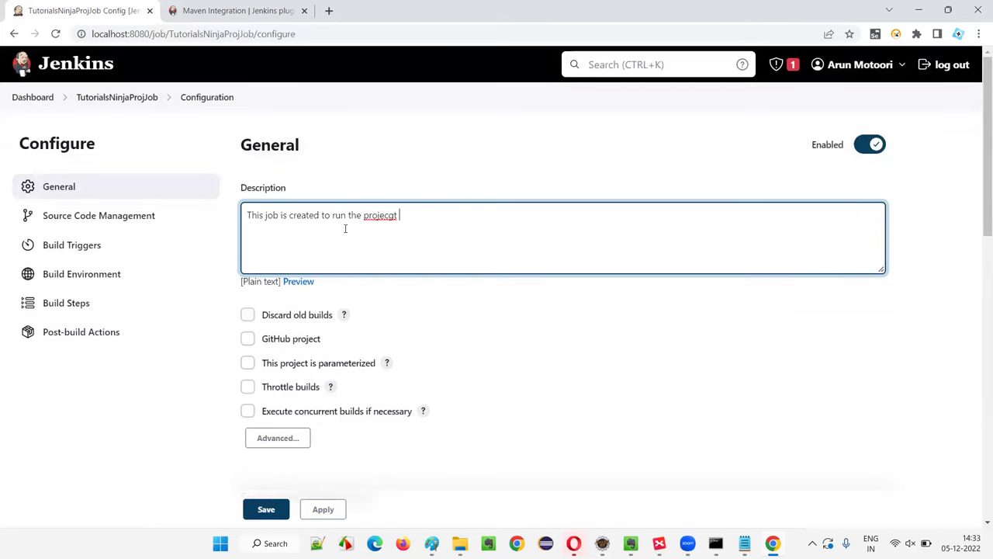
pyautogui.write(' having')
pyautogui.press('BackSpace')
pyautogui.press('BackSpace')
pyautogui.press('BackSpace')
pyautogui.write('in our locat')
pyautogui.write('catl ')
pyautogui.write(' machine')
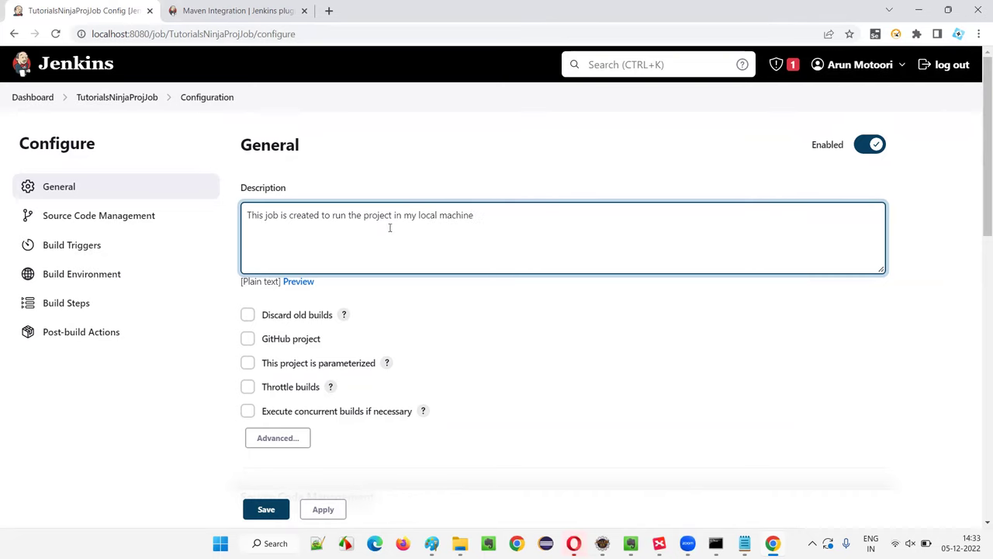
pyautogui.write('from')
pyautogui.write('having Hyb')
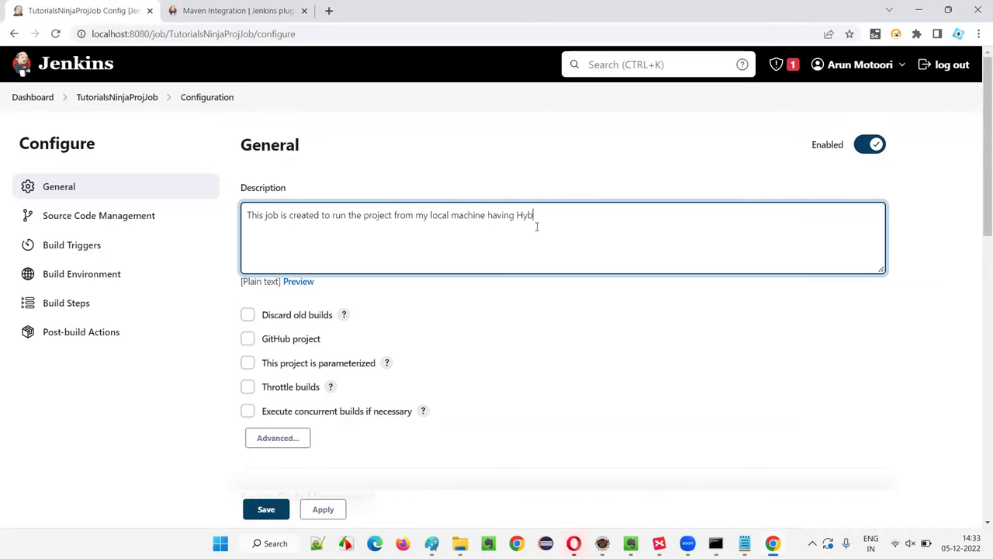
pyautogui.write('rid TestN')
pyautogui.write('Frameew')
pyautogui.write('work')
pyautogui.write(' - TestNG')
pyautogui.write('S')
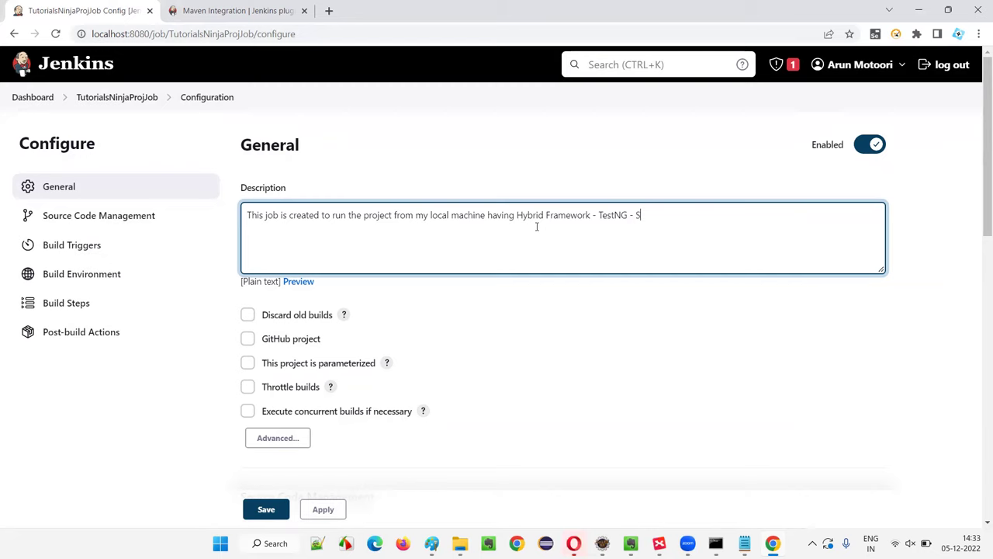
pyautogui.write('elenium Java ')
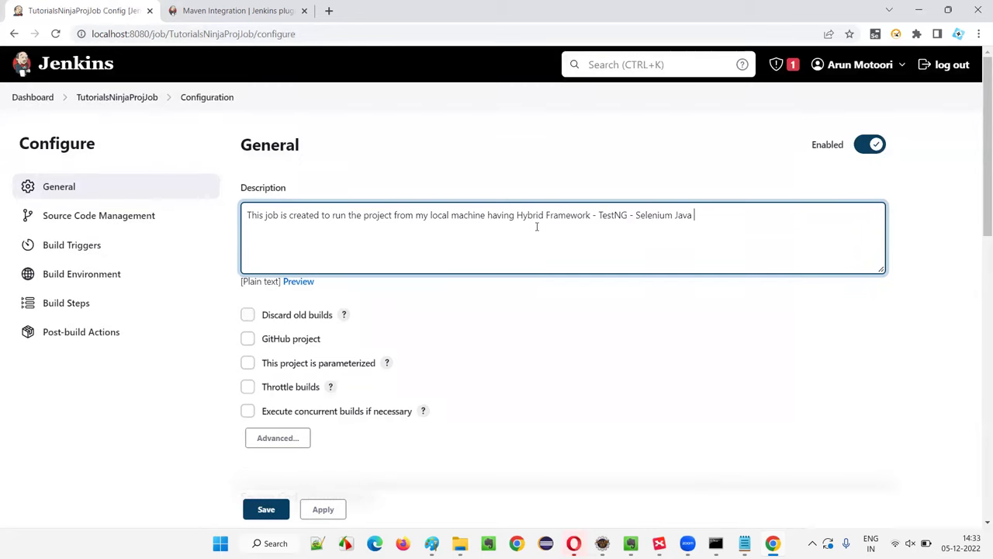
pyautogui.write('- Page Object Model and Page F')
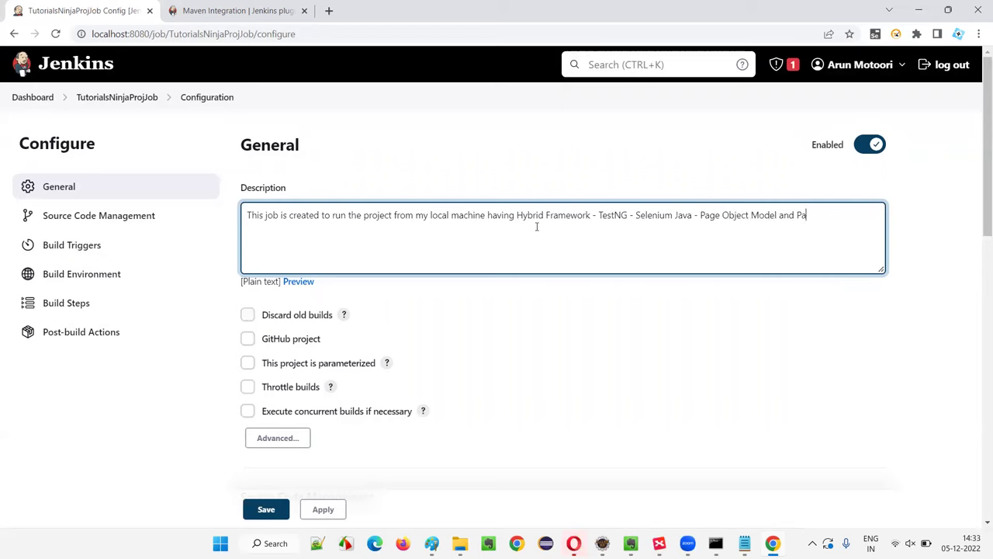
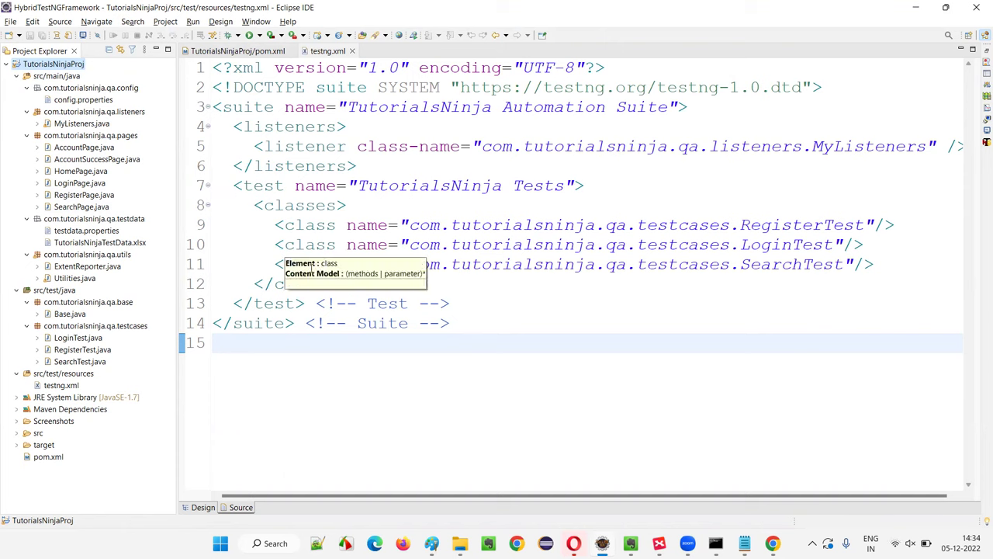
# Switch from Eclipse to the TutorialsNinjaProjJob configuration page in Jenkins
pyautogui.hotkey('alt', 'Tab')
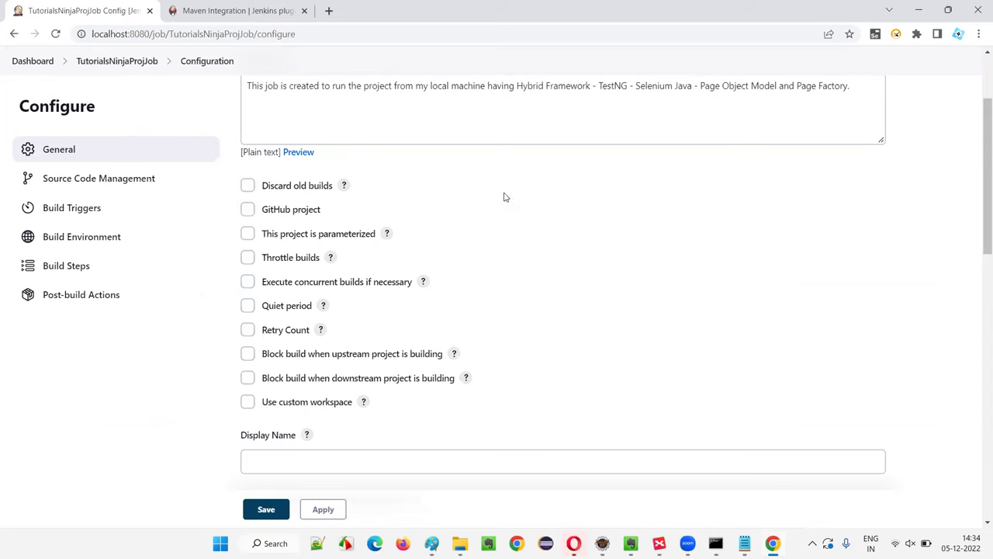
# Enable 'Use custom workspace' for the job with an empty Directory, then return to Eclipse
pyautogui.scroll(3, 517, 217)
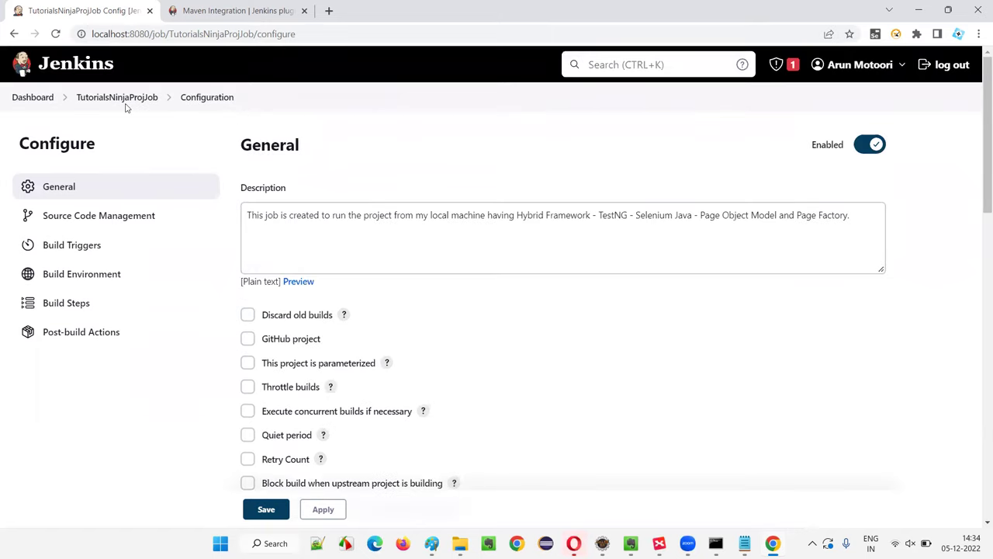
pyautogui.scroll(-3, 486, 251)
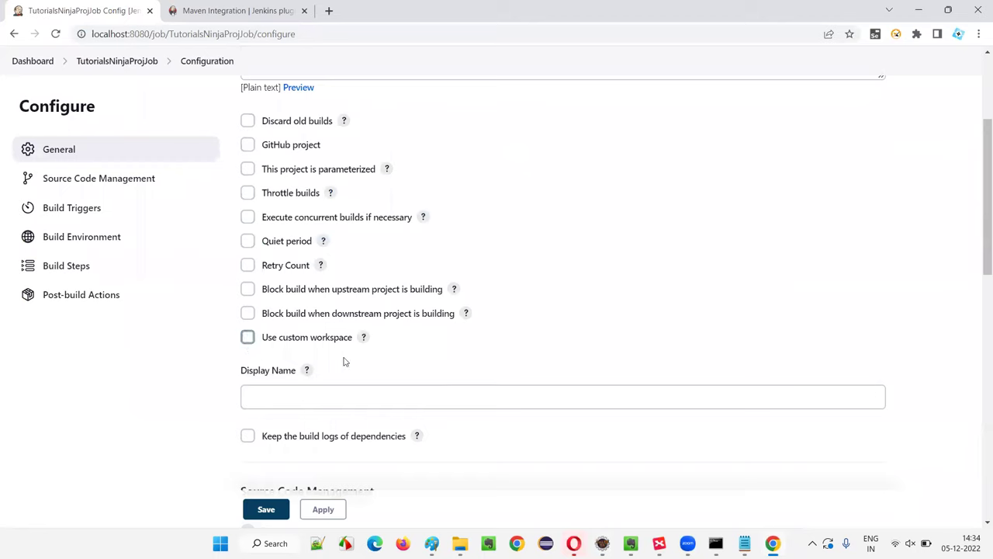
pyautogui.click(247, 337)
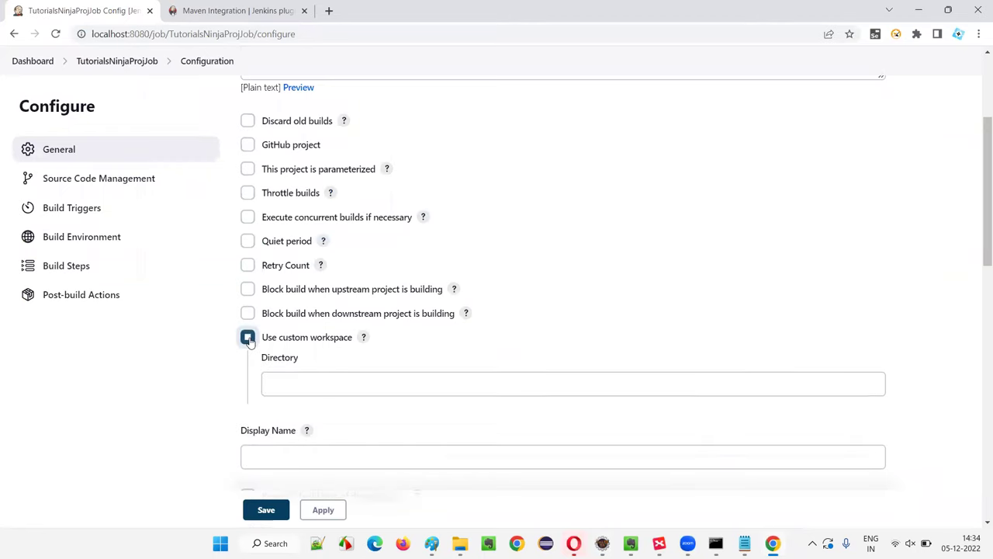
pyautogui.click(315, 386)
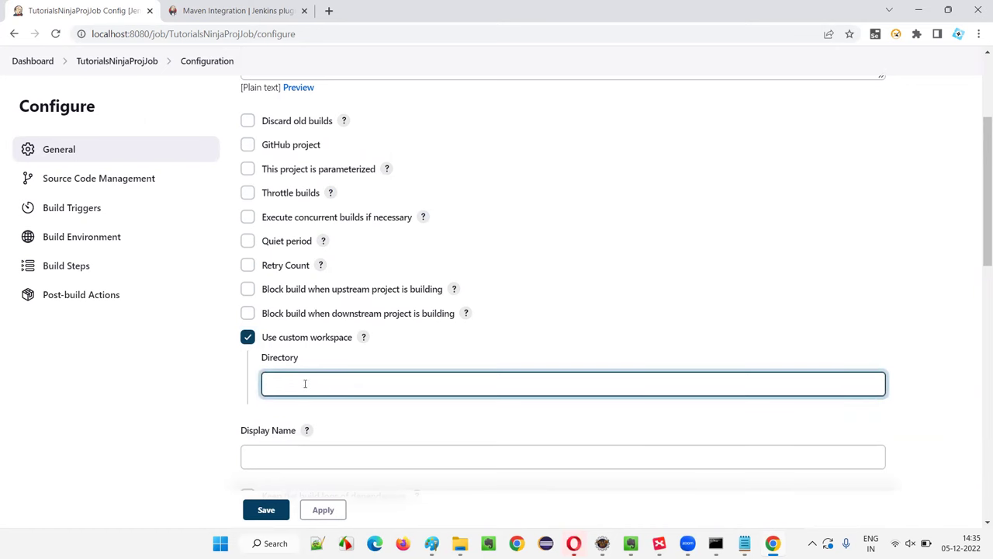
pyautogui.hotkey('alt', 'Tab')
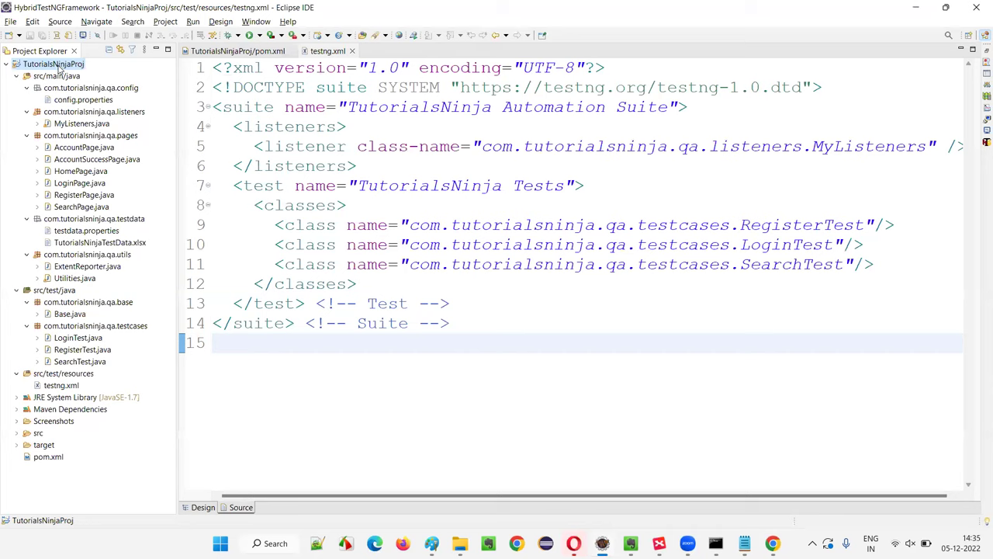
# Open the TutorialsNinjaProj location C:\QAFox\HybridTestNGFramework in File Explorer from the project's Properties
pyautogui.rightClick(59, 69)
pyautogui.click(93, 475)
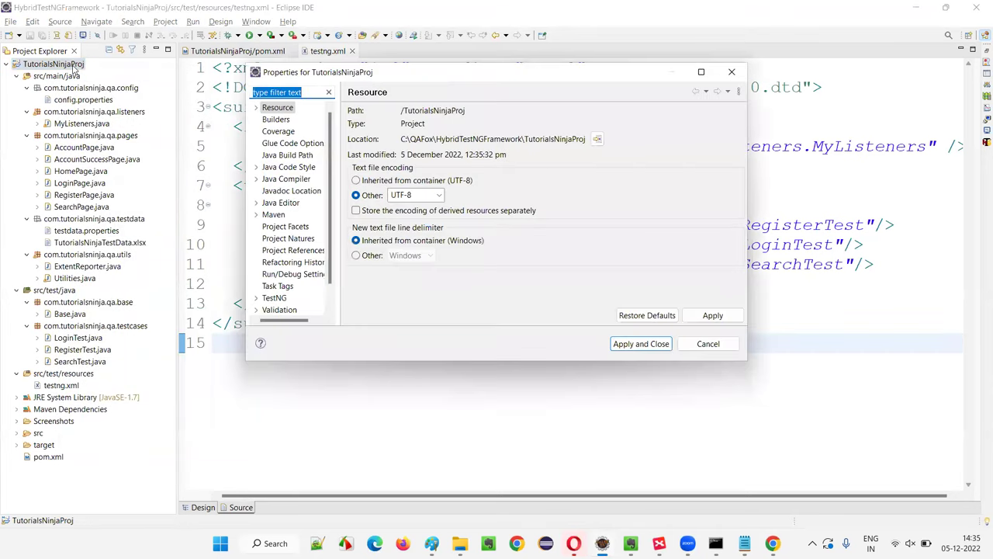
pyautogui.moveTo(403, 139); pyautogui.dragTo(582, 139)
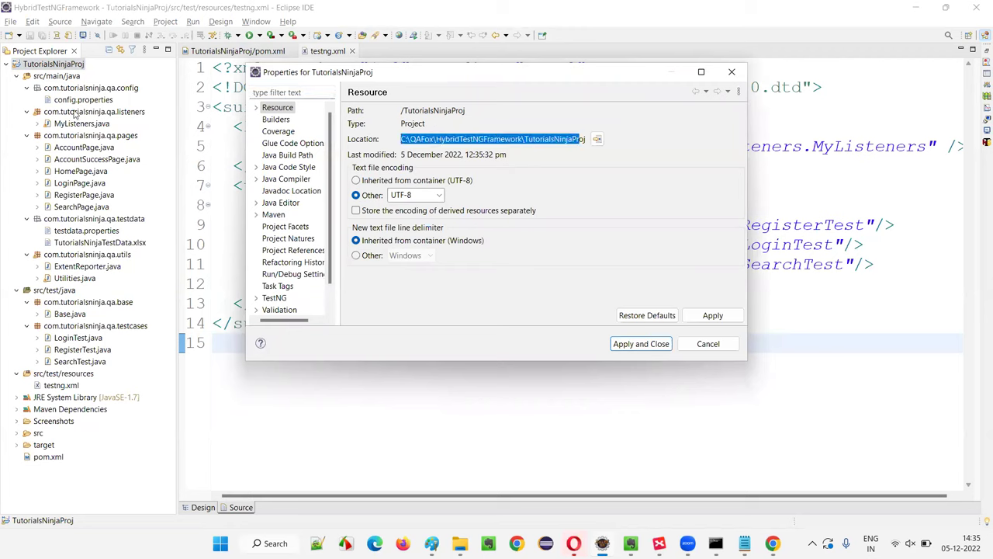
pyautogui.click(599, 140)
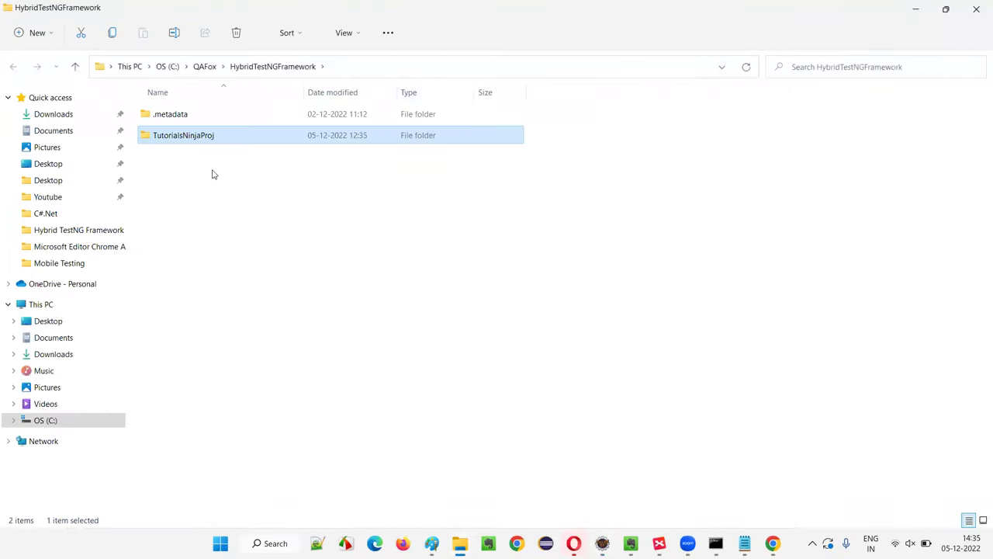
# Open the TutorialsNinjaProj folder in File Explorer and copy its full path from the address bar
pyautogui.doubleClick(197, 138)
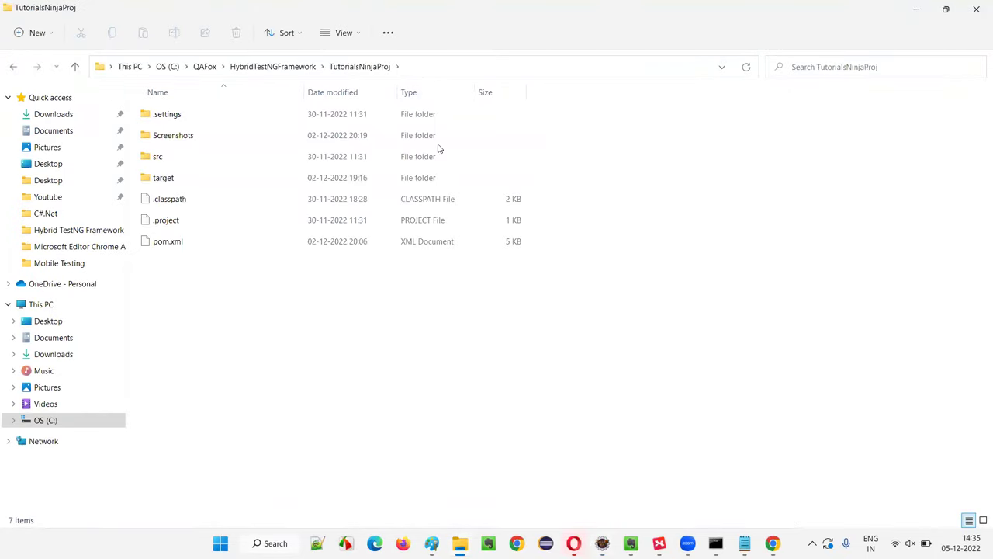
pyautogui.click(411, 66)
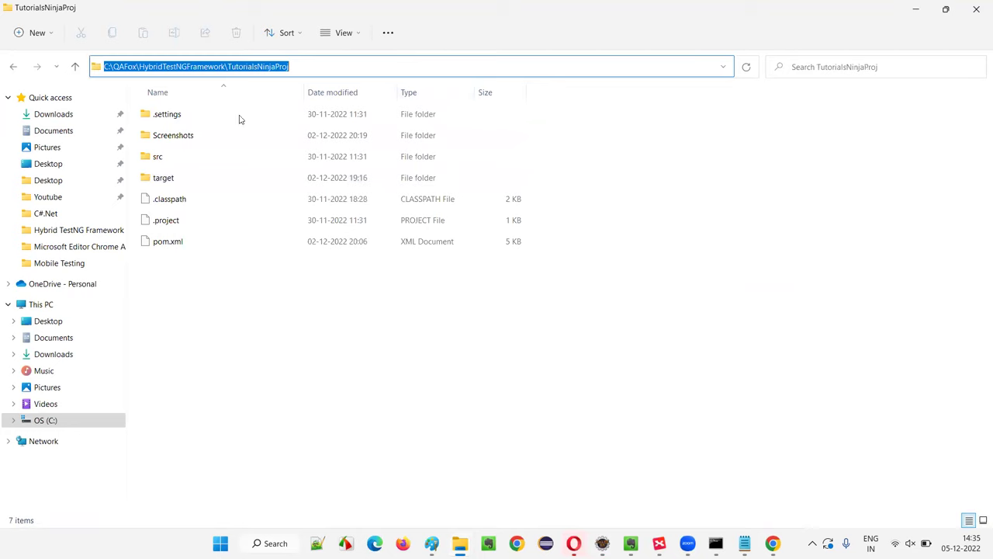
pyautogui.rightClick(262, 67)
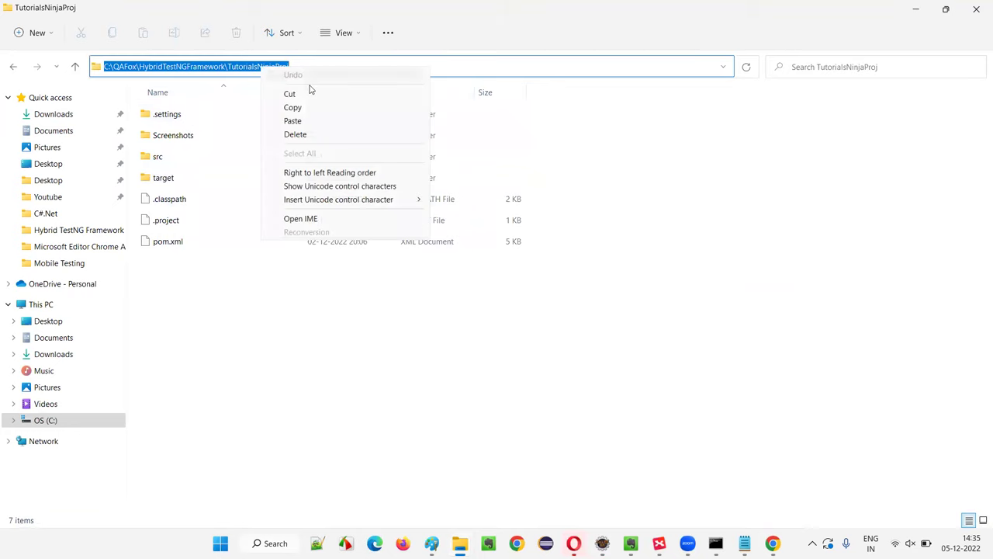
pyautogui.click(306, 109)
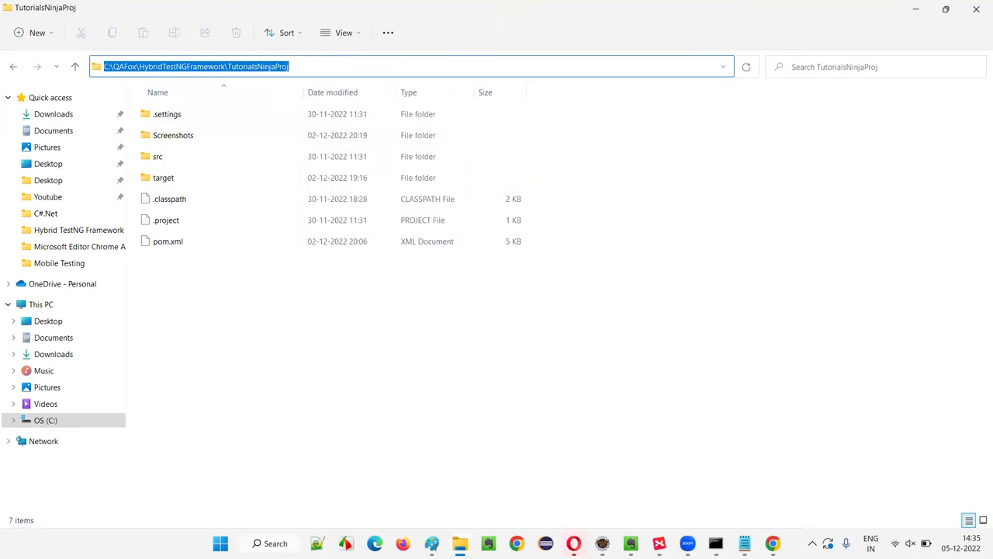
pyautogui.click(602, 544)
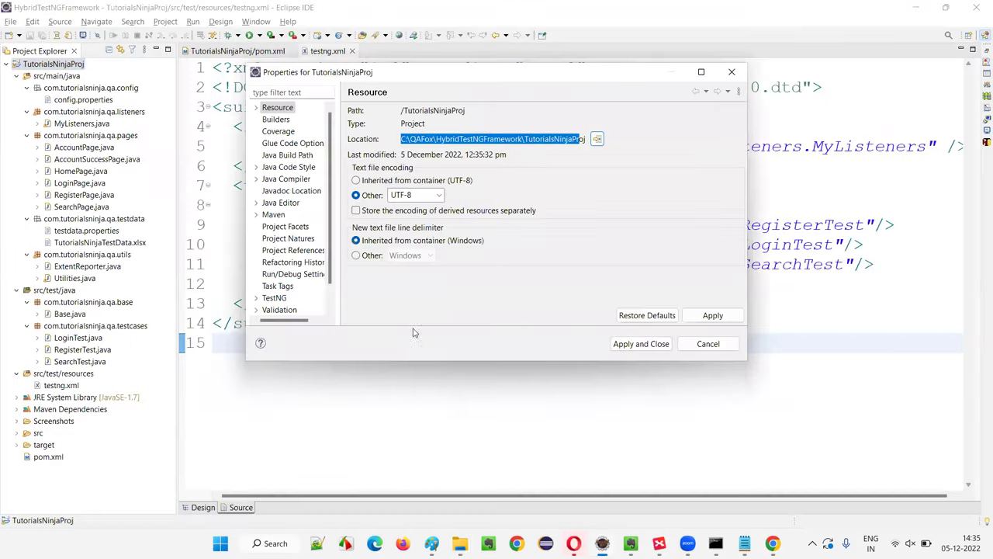
# Paste C:\QAFox\HybridTestNGFramework\TutorialsNinjaProj as the job's custom workspace directory
pyautogui.click(705, 342)
pyautogui.hotkey('alt', 'Tab')
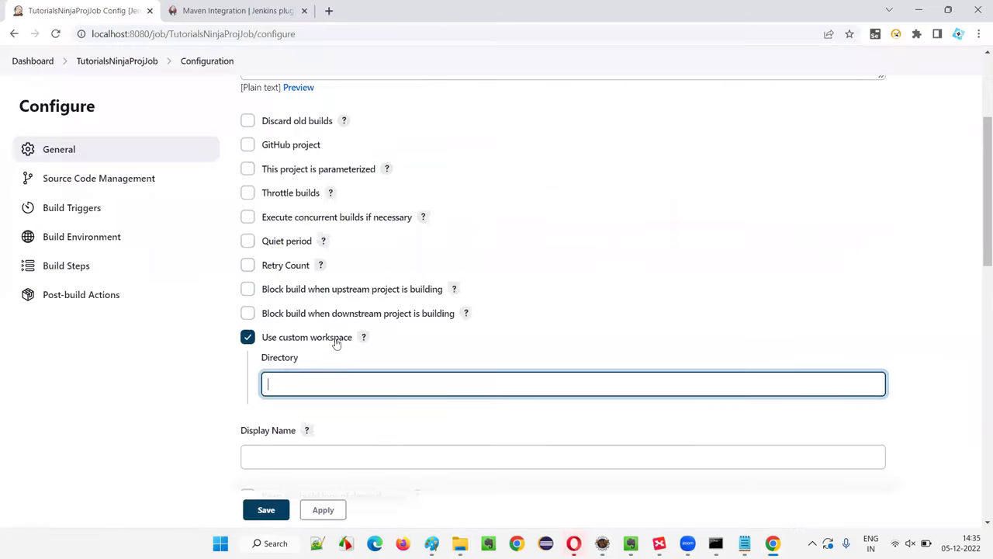
pyautogui.scroll(4, 308, 248)
pyautogui.scroll(-5, 312, 225)
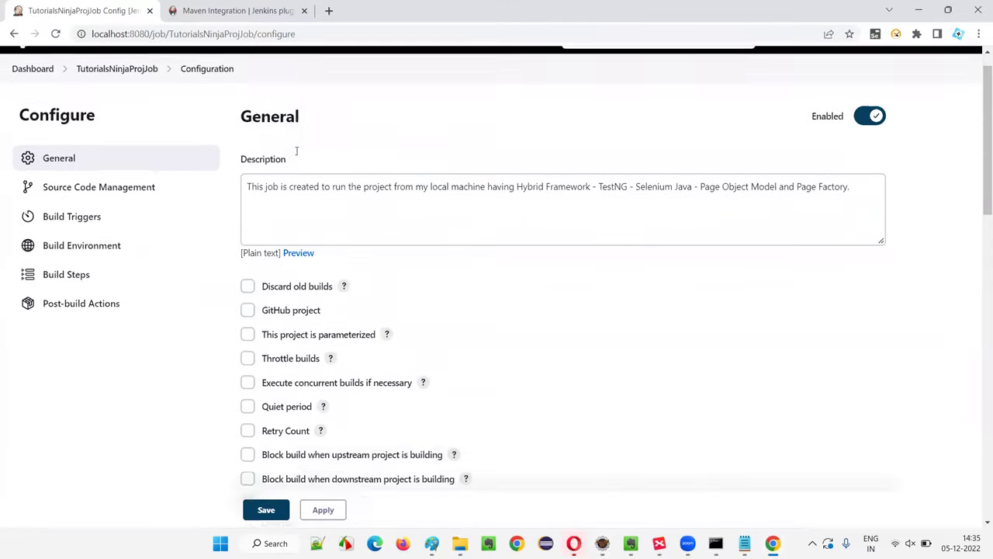
pyautogui.hotkey('ctrl', 'v')
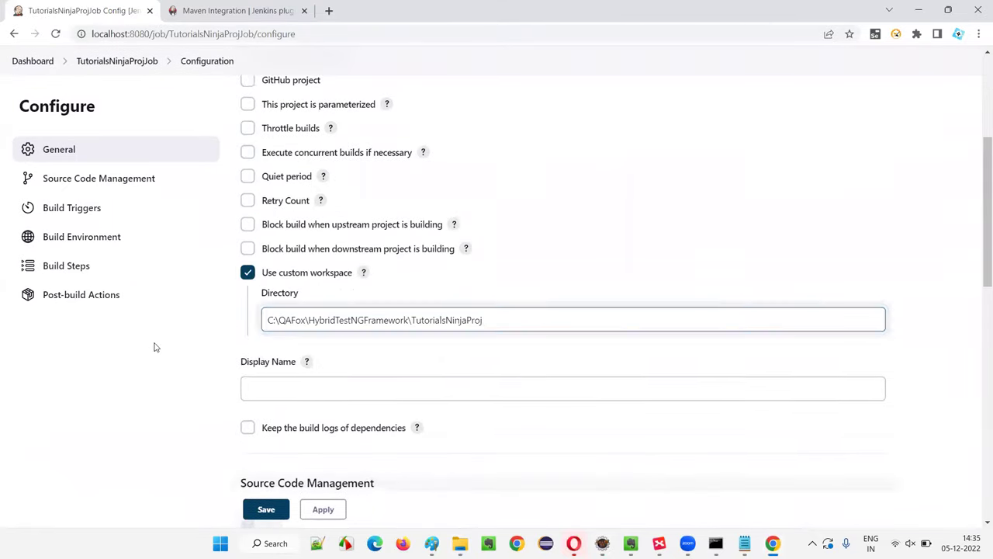
pyautogui.moveTo(269, 318); pyautogui.dragTo(494, 338)
pyautogui.click(160, 395)
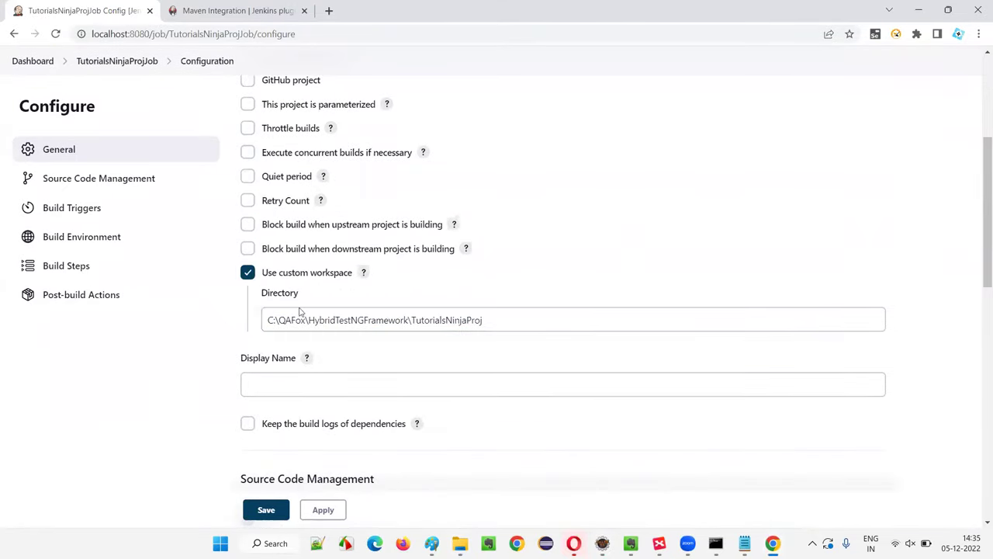
# Scroll to the Source Code Management section, then switch back to Eclipse
pyautogui.scroll(-2, 403, 313)
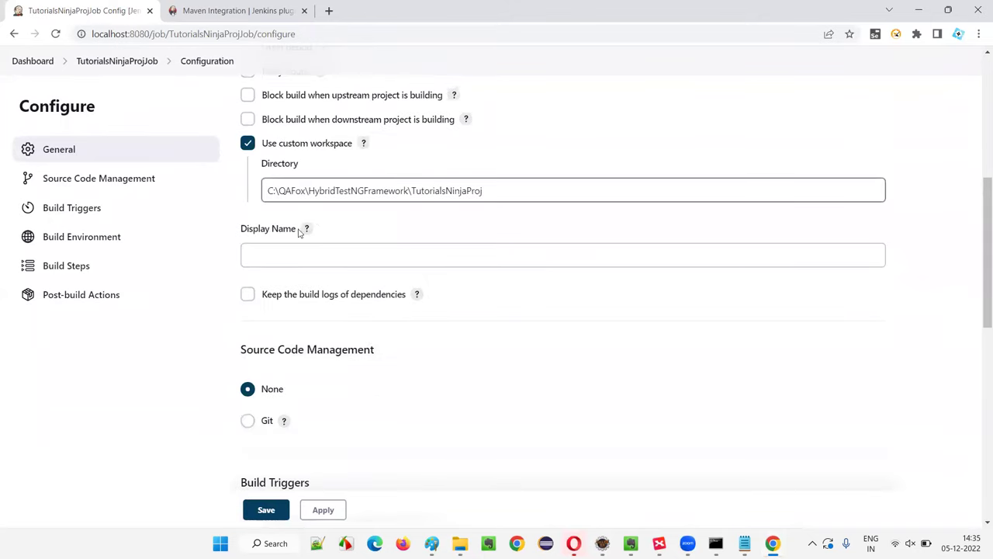
pyautogui.scroll(-1, 297, 237)
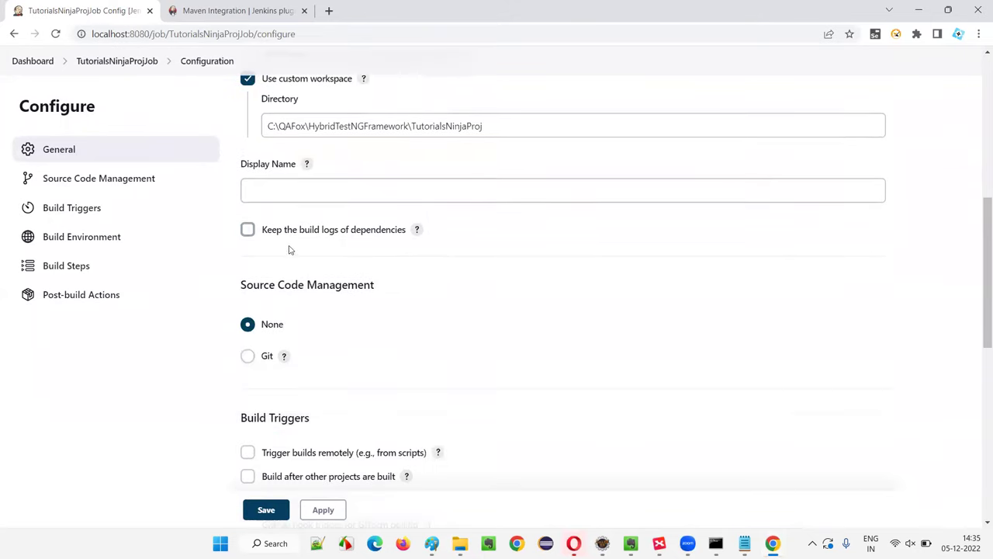
pyautogui.scroll(-1, 282, 270)
pyautogui.tripleClick(378, 215)
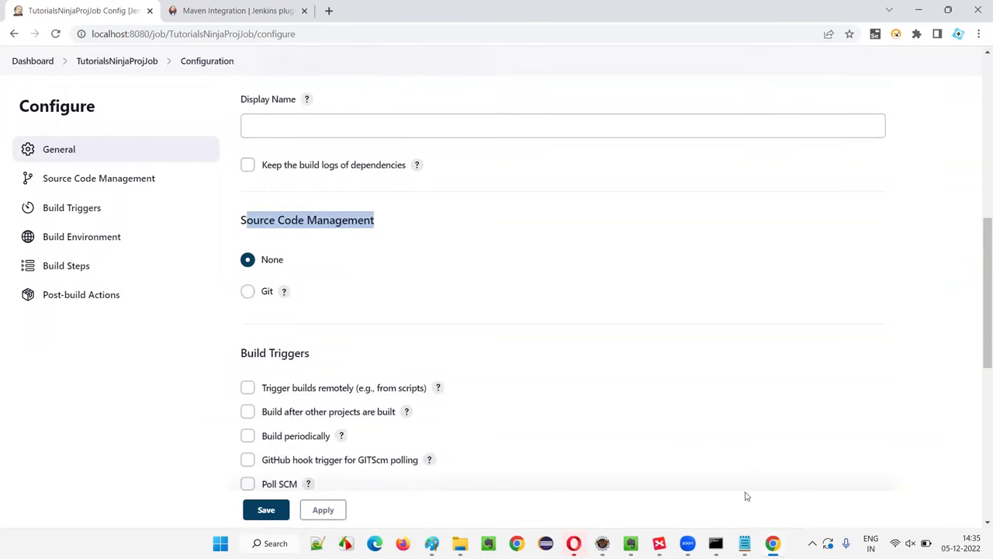
pyautogui.hotkey('alt', 'Tab')
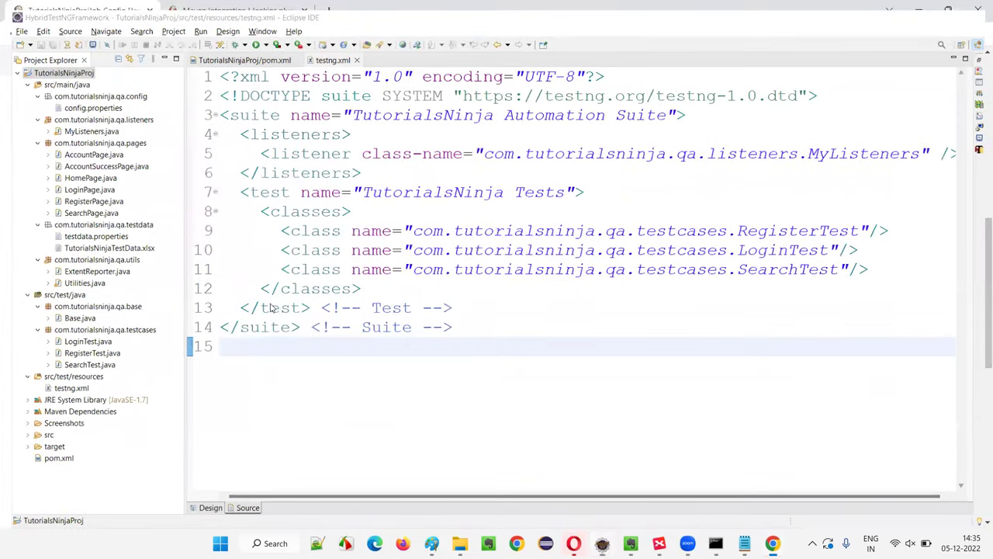
# Scroll through the job configuration past Build Triggers down to the Build Steps section
pyautogui.hotkey('alt', 'Tab')
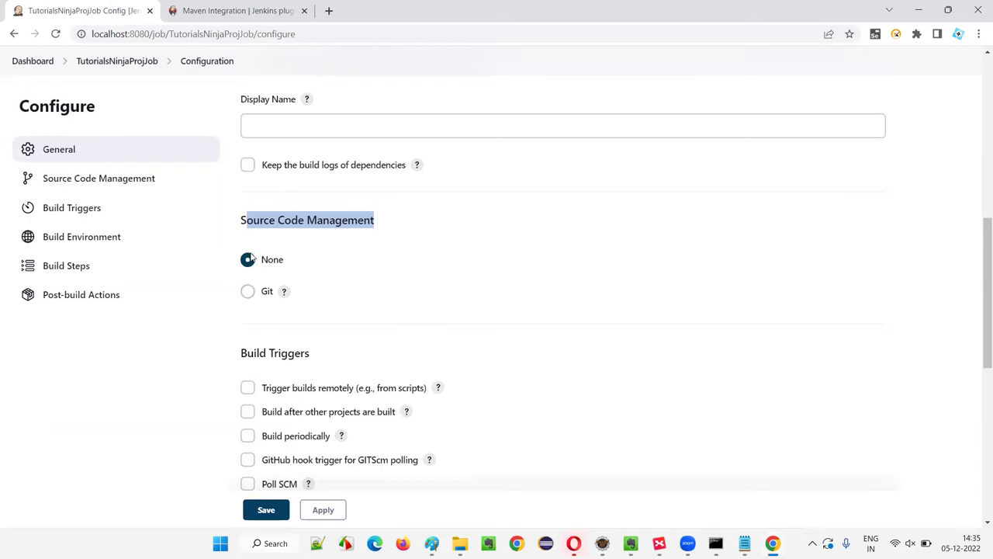
pyautogui.click(442, 261)
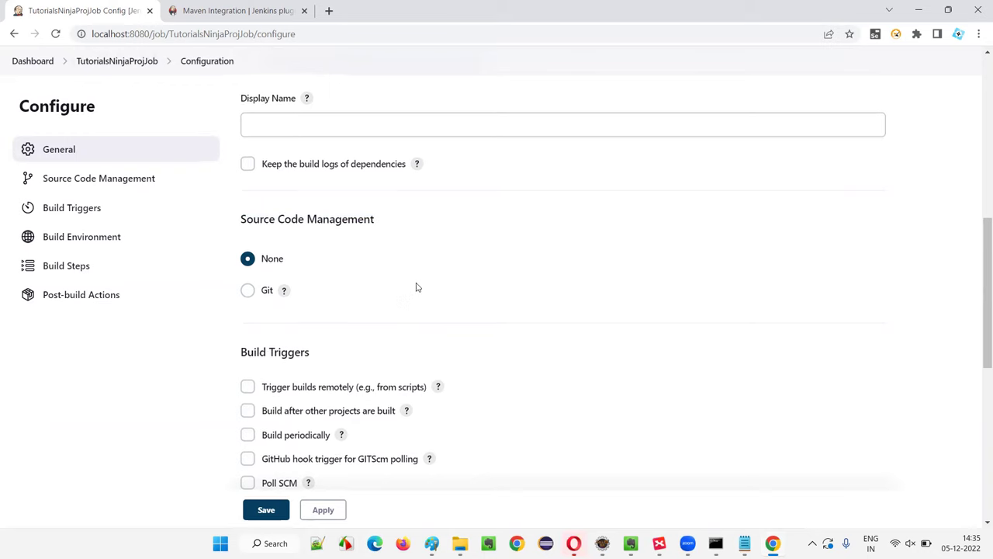
pyautogui.scroll(-1, 414, 286)
pyautogui.moveTo(243, 288); pyautogui.dragTo(325, 288)
pyautogui.click(324, 288)
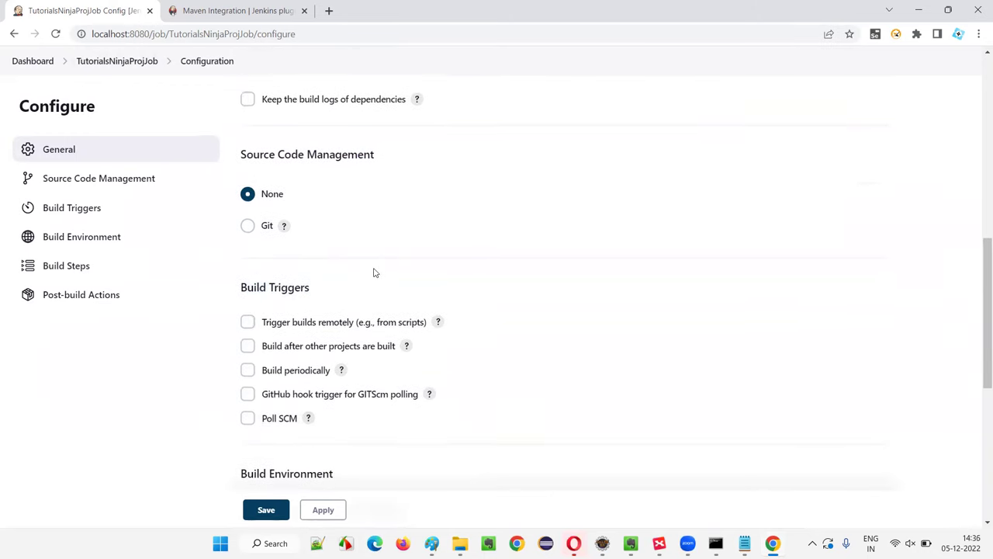
pyautogui.scroll(-1, 373, 271)
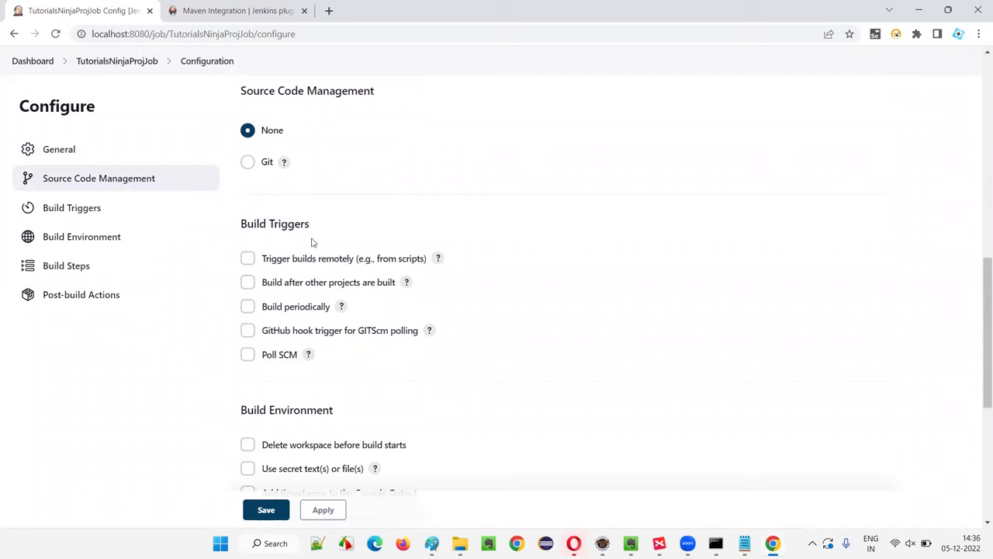
pyautogui.scroll(-2, 300, 298)
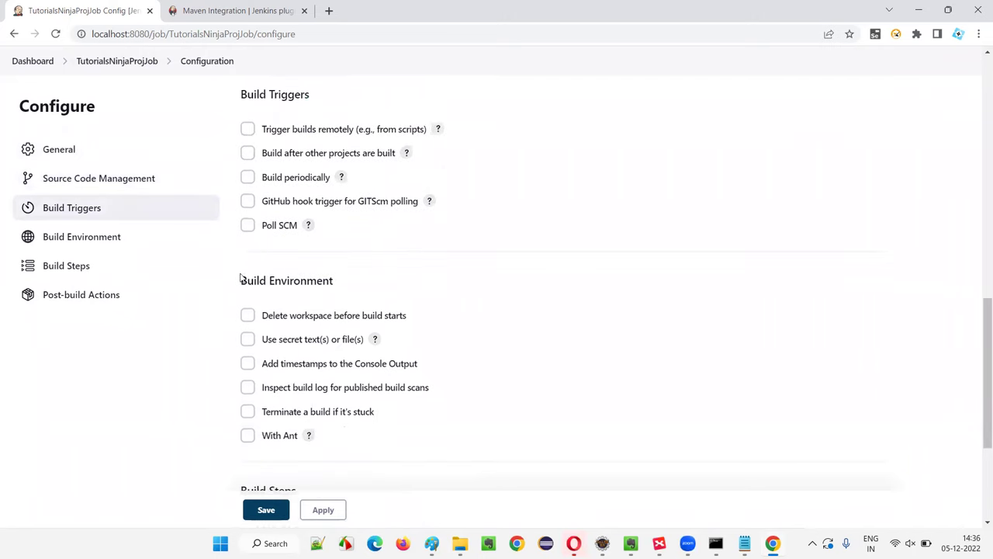
pyautogui.moveTo(241, 280); pyautogui.dragTo(383, 281)
pyautogui.scroll(-1, 366, 248)
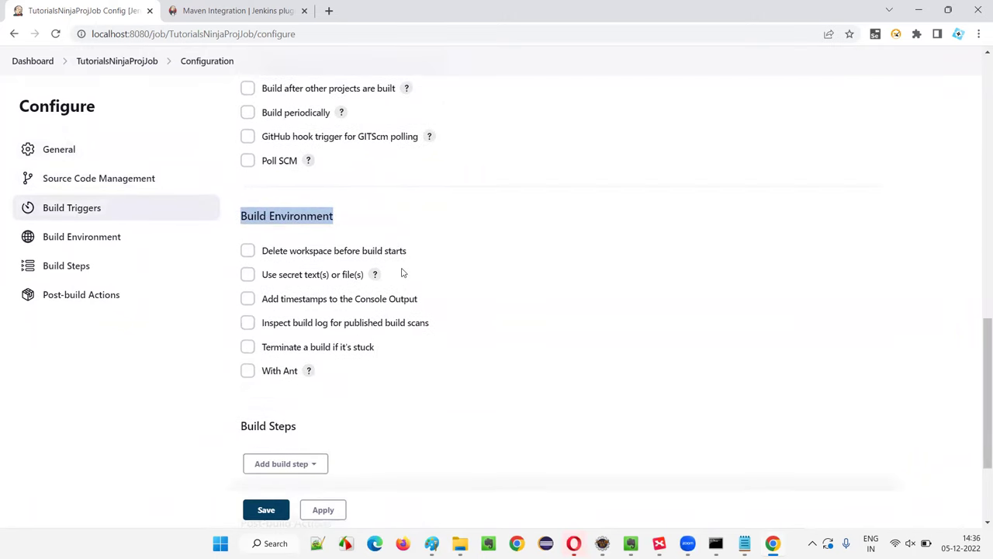
pyautogui.scroll(-3, 400, 276)
pyautogui.moveTo(240, 266); pyautogui.dragTo(315, 273)
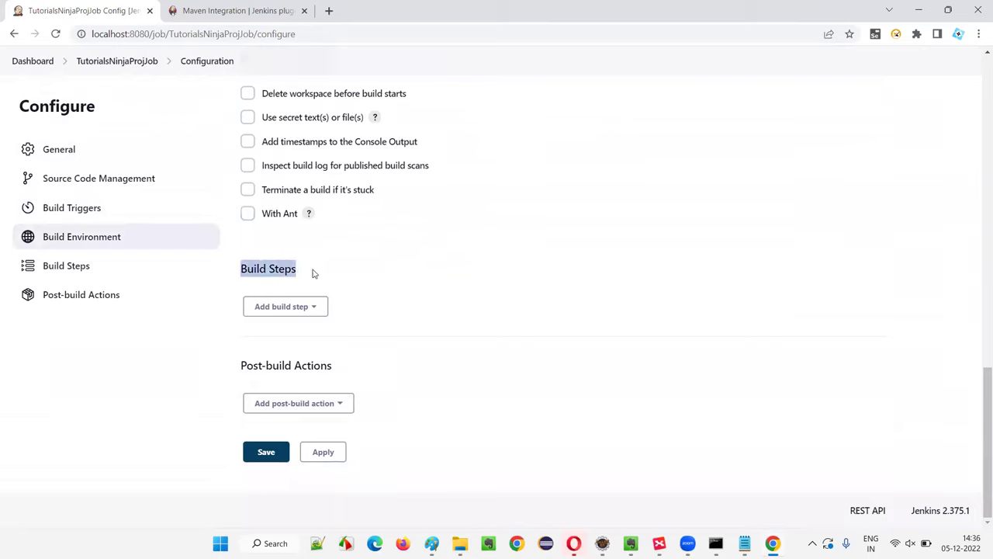
pyautogui.click(314, 273)
pyautogui.moveTo(240, 270); pyautogui.dragTo(325, 275)
pyautogui.click(324, 275)
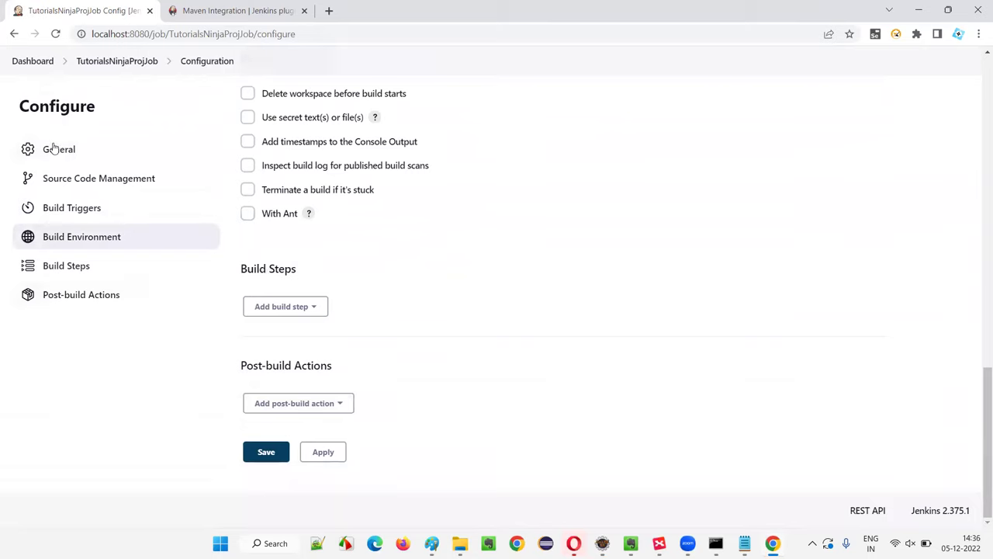
pyautogui.scroll(15, 98, 210)
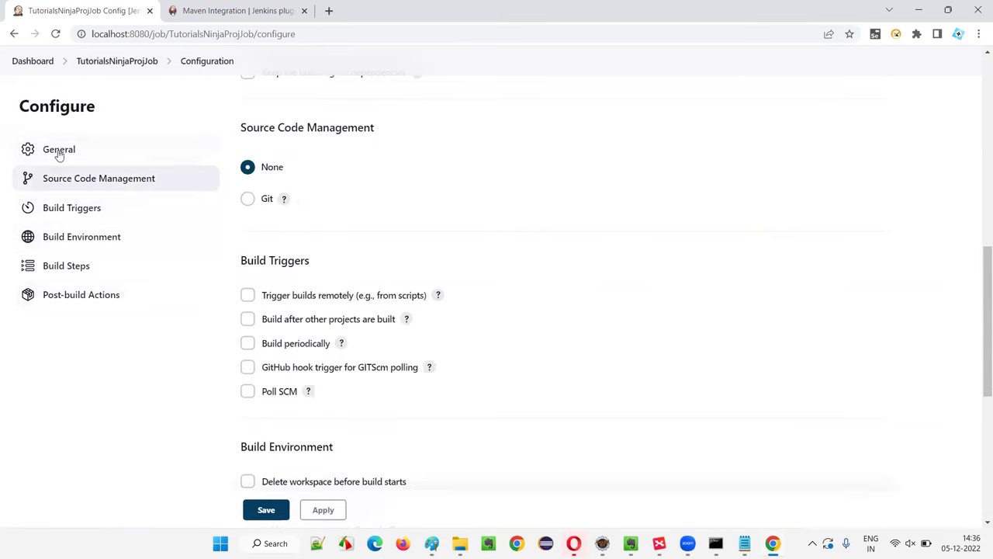
pyautogui.scroll(-3, 322, 234)
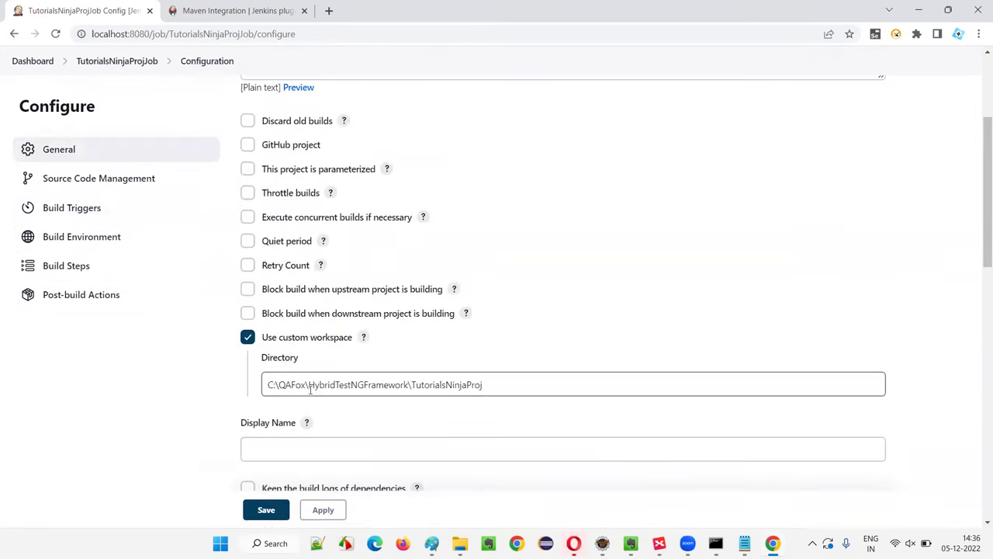
# Visit General, Build Triggers, Build Environment and Build Steps, then show the build step types
pyautogui.click(73, 152)
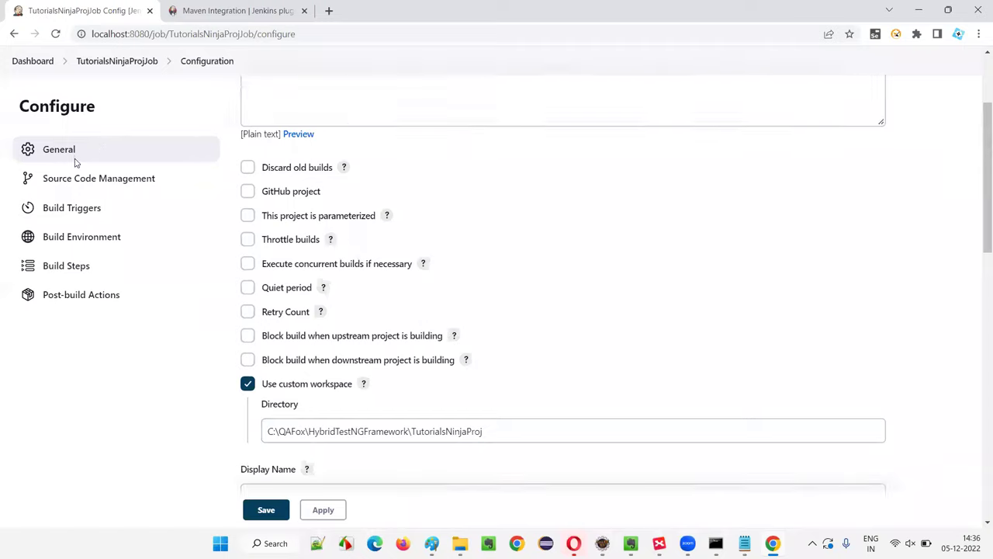
pyautogui.scroll(-2, 86, 221)
pyautogui.scroll(-6, 86, 226)
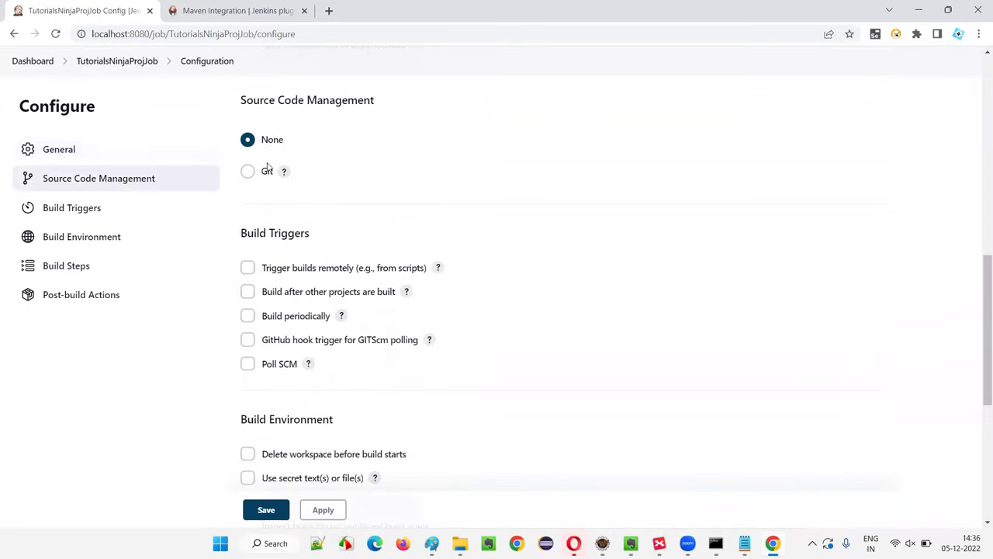
pyautogui.click(61, 210)
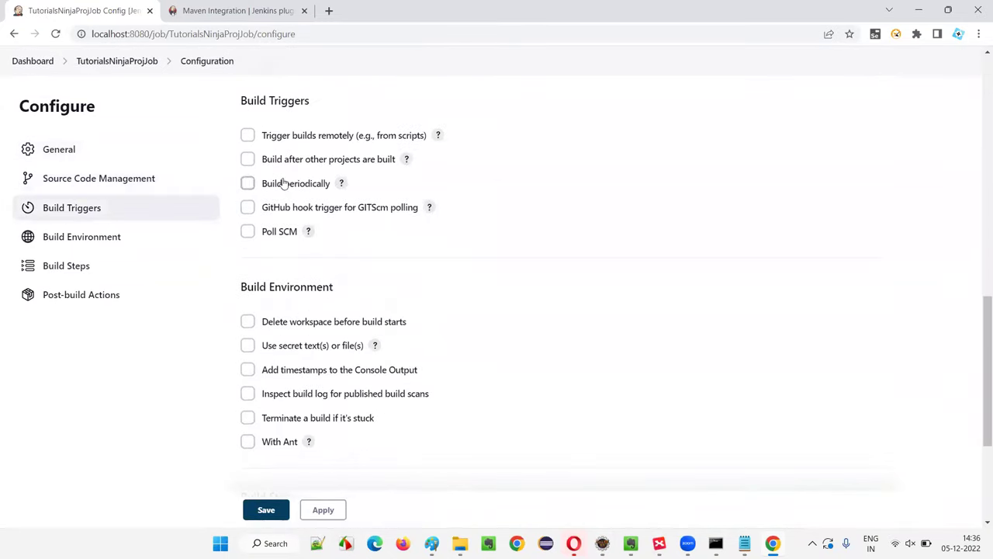
pyautogui.click(104, 238)
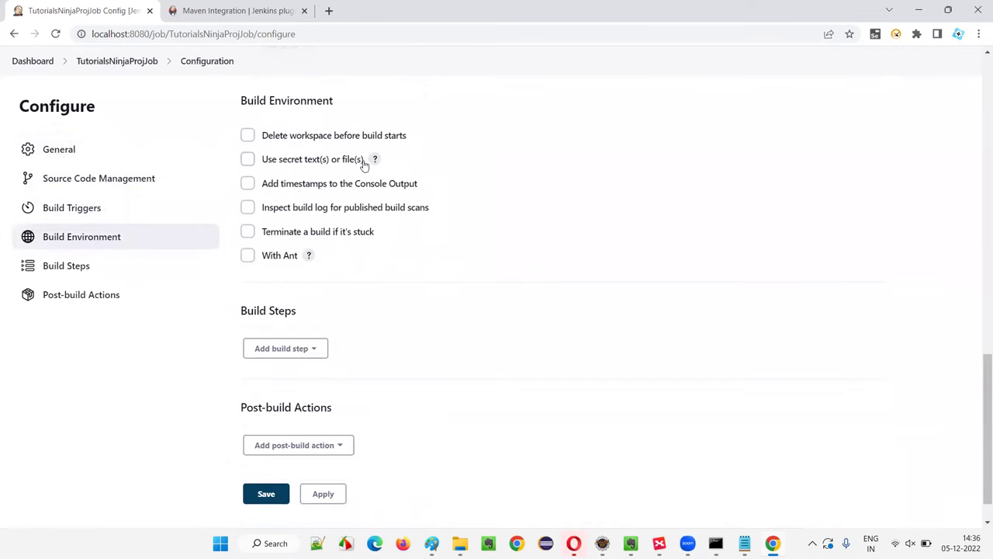
pyautogui.click(86, 268)
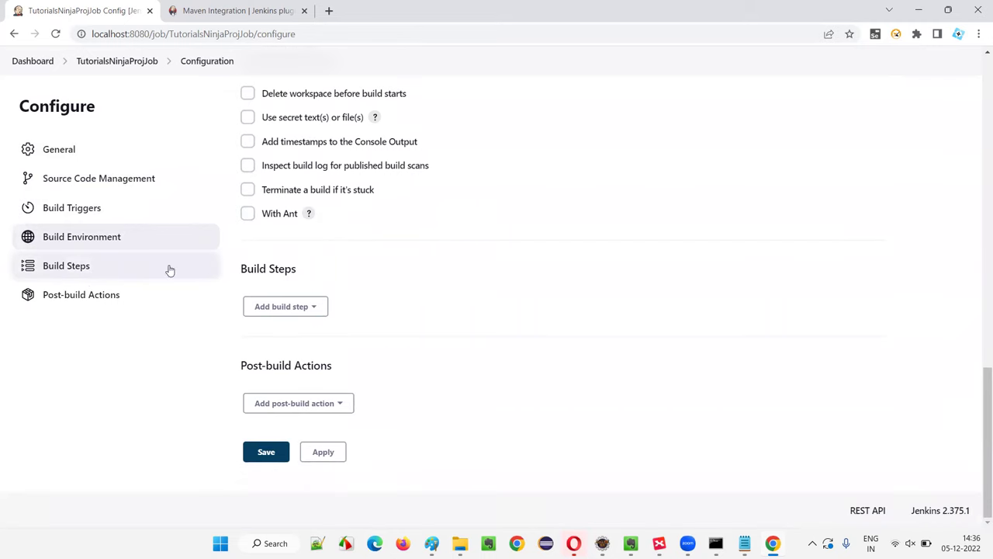
pyautogui.click(293, 311)
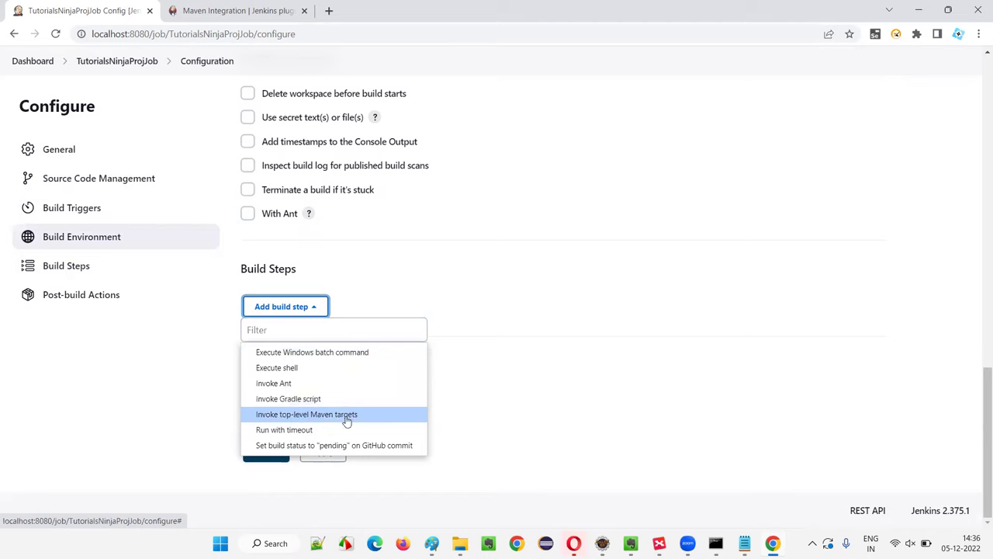
pyautogui.click(602, 544)
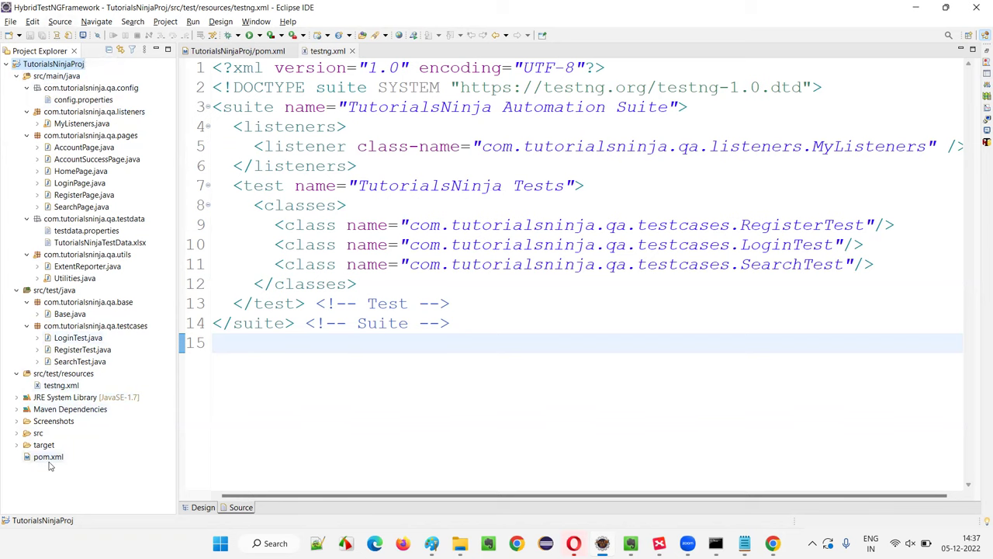
pyautogui.click(773, 543)
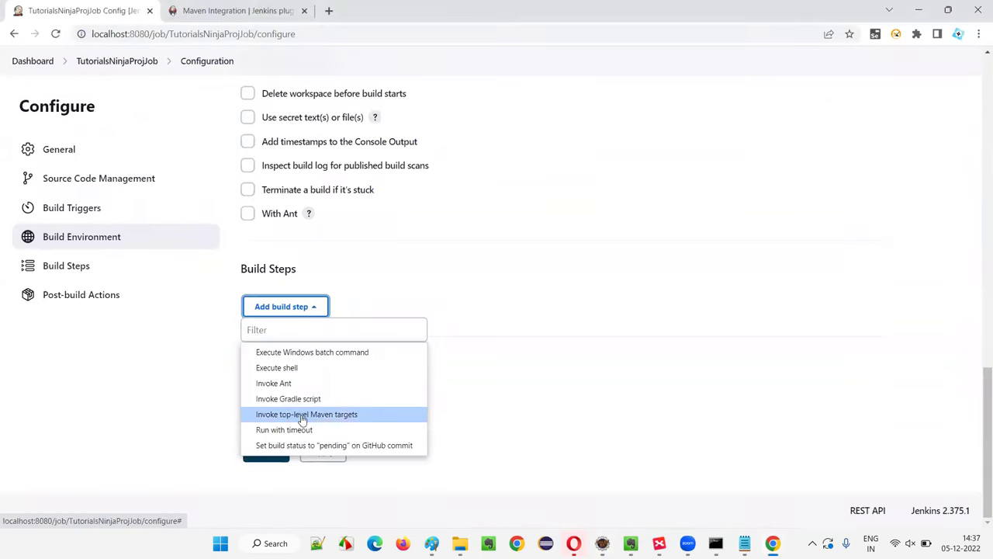
# Add an Invoke top-level Maven targets step using Maven version MAVEN_HOME and goal 'test'
pyautogui.click(326, 420)
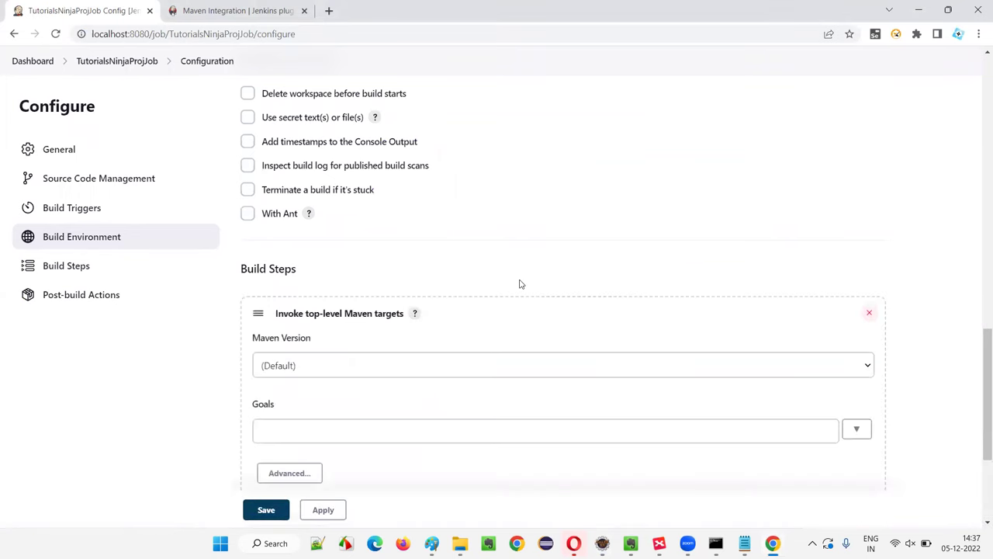
pyautogui.scroll(-1, 335, 296)
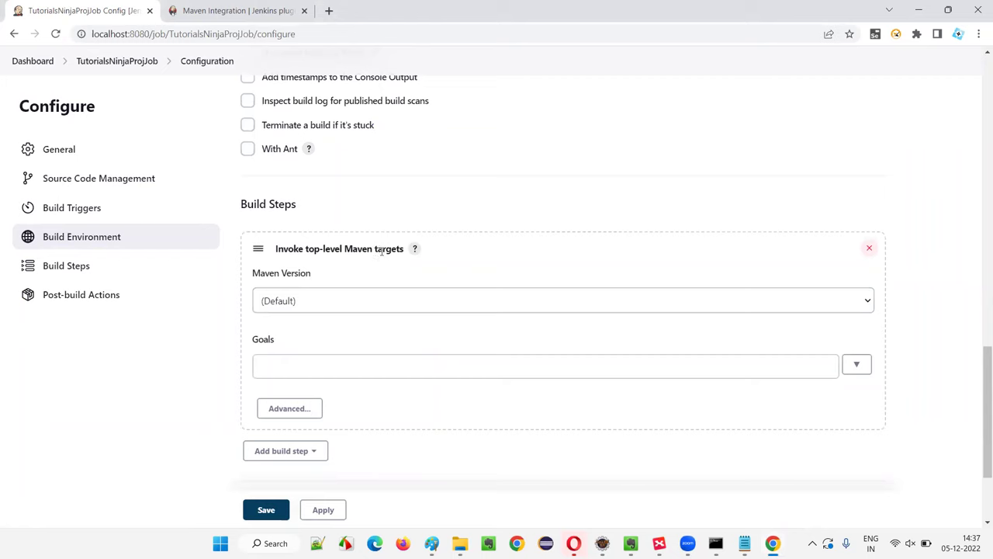
pyautogui.click(329, 303)
pyautogui.click(314, 334)
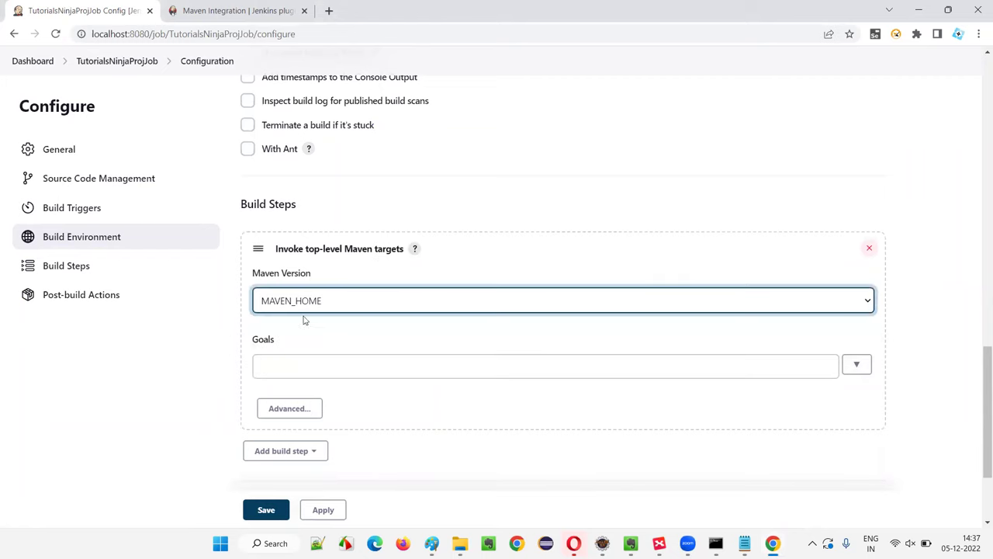
pyautogui.click(394, 368)
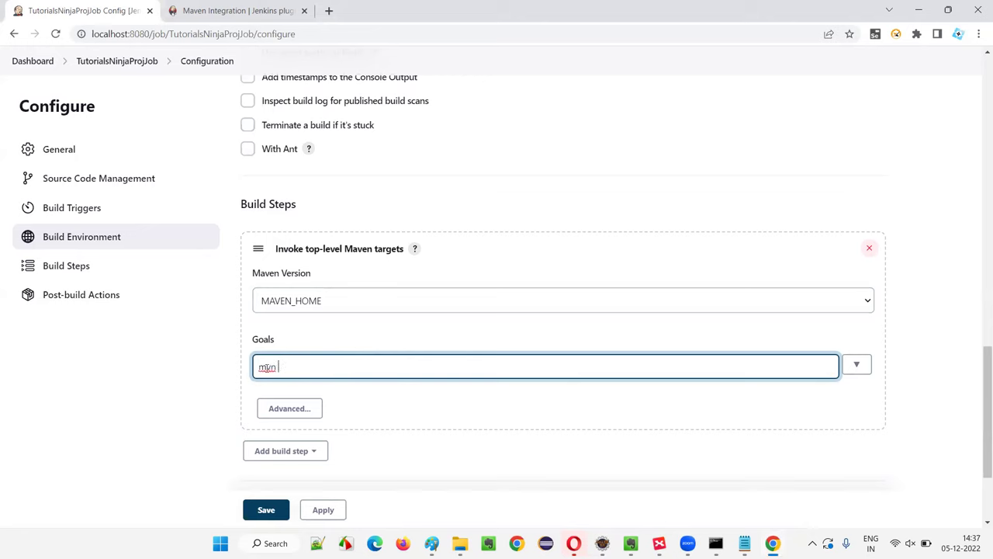
pyautogui.write('test')
pyautogui.doubleClick(268, 368)
pyautogui.press('BackSpace')
pyautogui.click(108, 87)
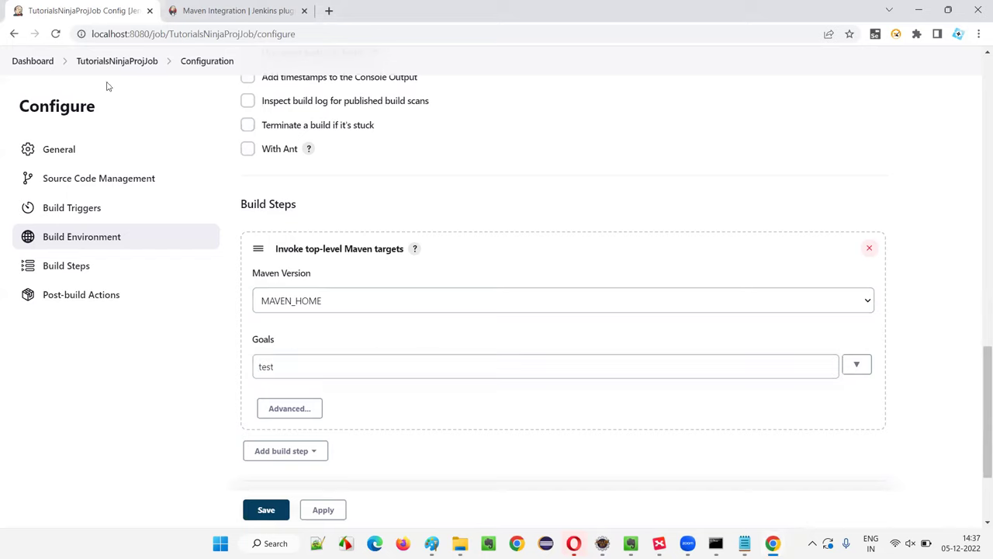
pyautogui.doubleClick(273, 366)
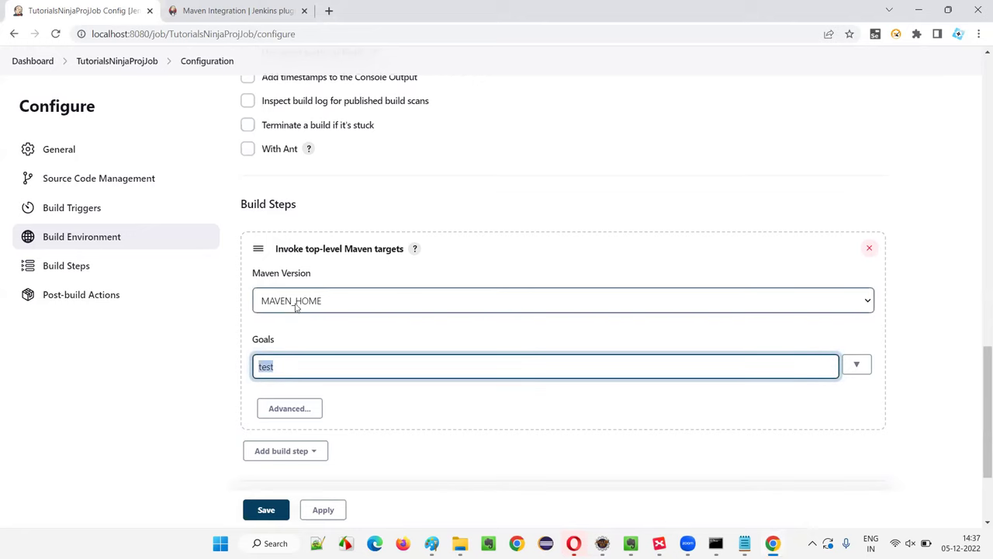
pyautogui.doubleClick(287, 366)
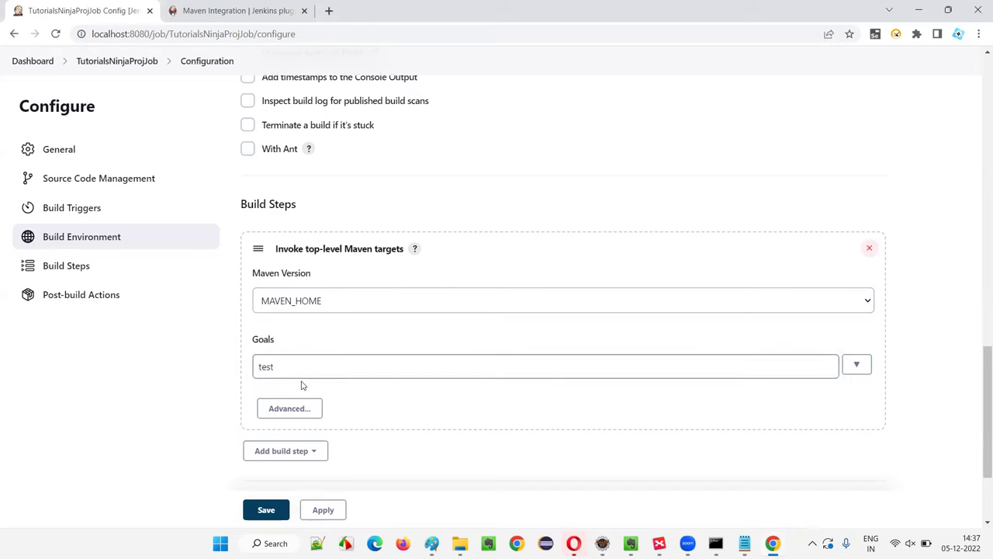
pyautogui.scroll(-1, 333, 298)
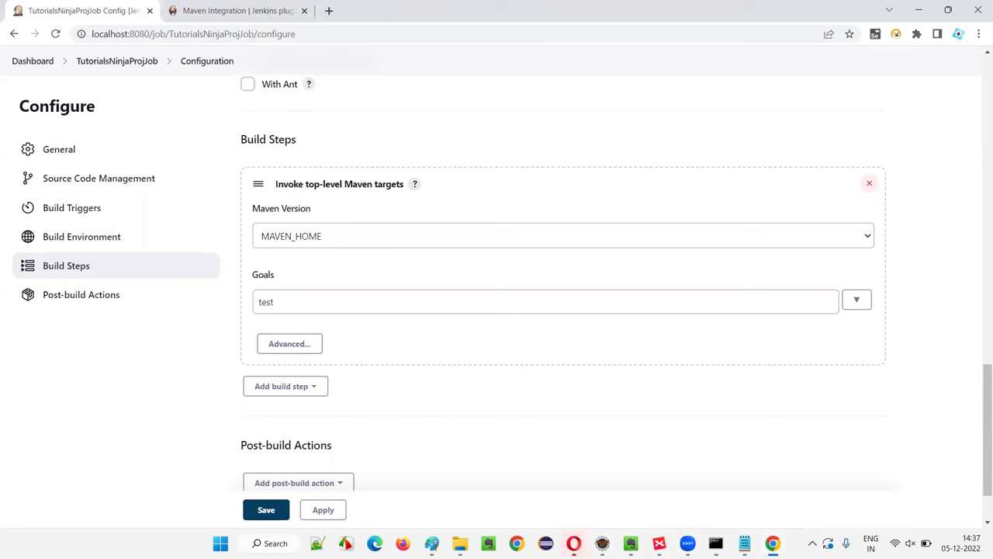
# Cross-check the workspace path C:\QAFox\HybridTestNGFramework\TutorialsNinjaProj against the project folder in File Explorer
pyautogui.hotkey('alt', 'Tab')
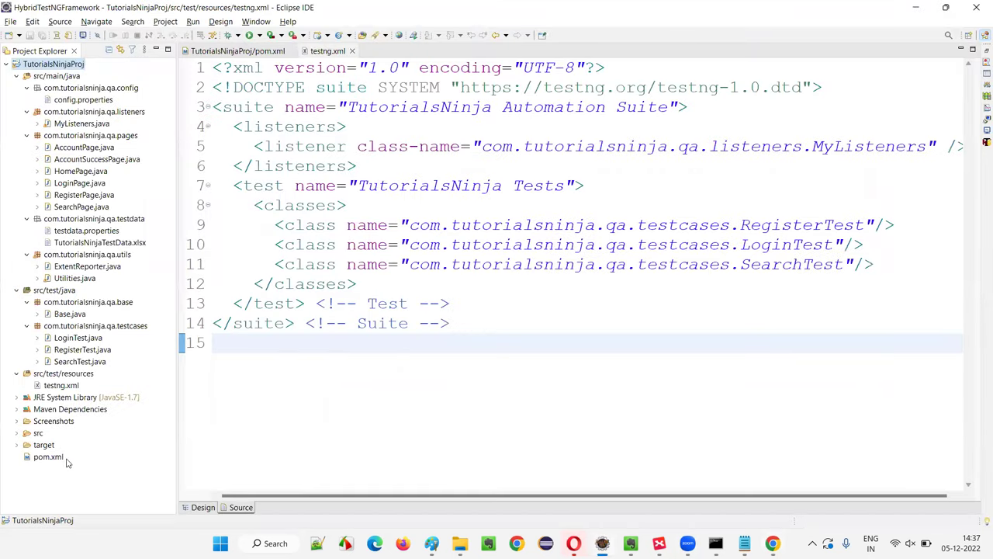
pyautogui.hotkey('alt', 'Tab')
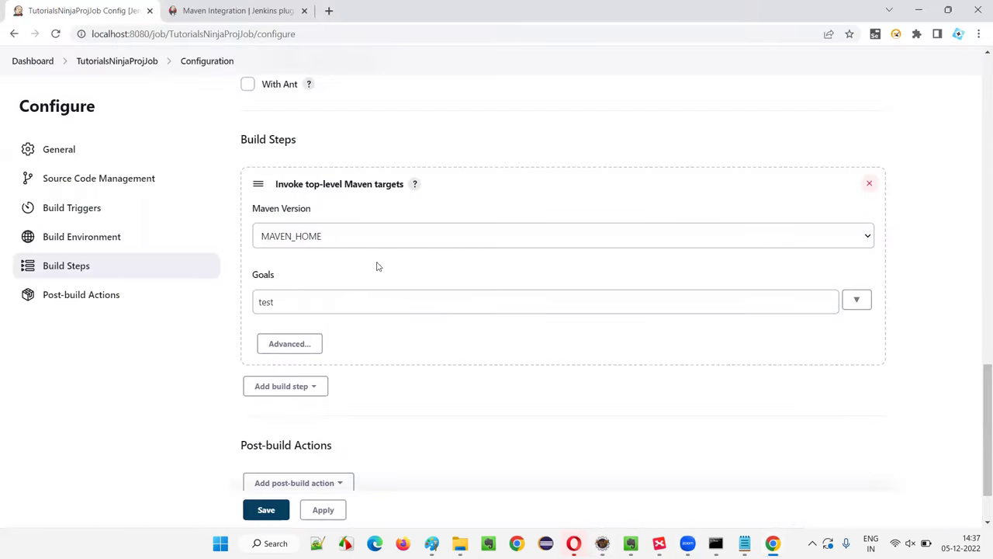
pyautogui.scroll(12, 378, 266)
pyautogui.moveTo(527, 227); pyautogui.dragTo(4, 208)
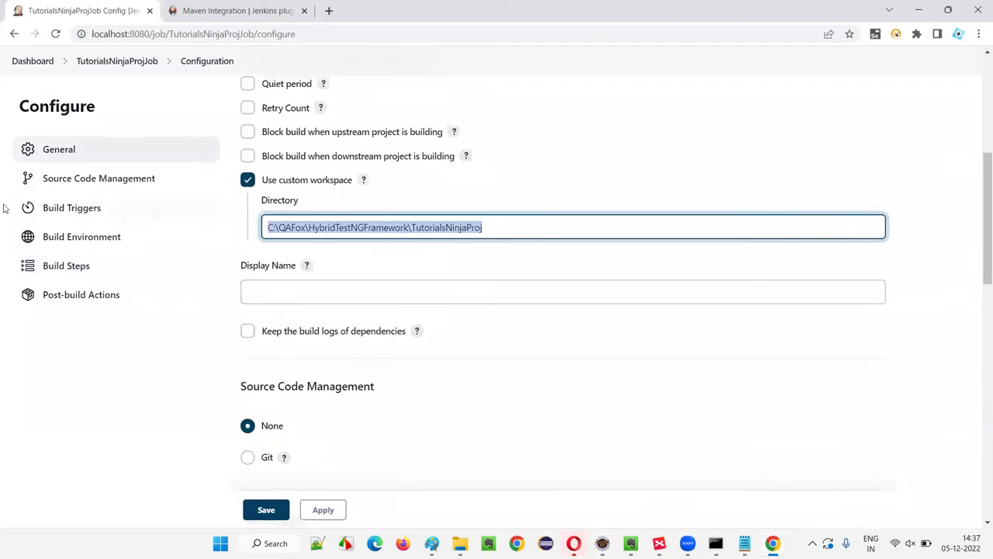
pyautogui.hotkey('alt', 'Tab')
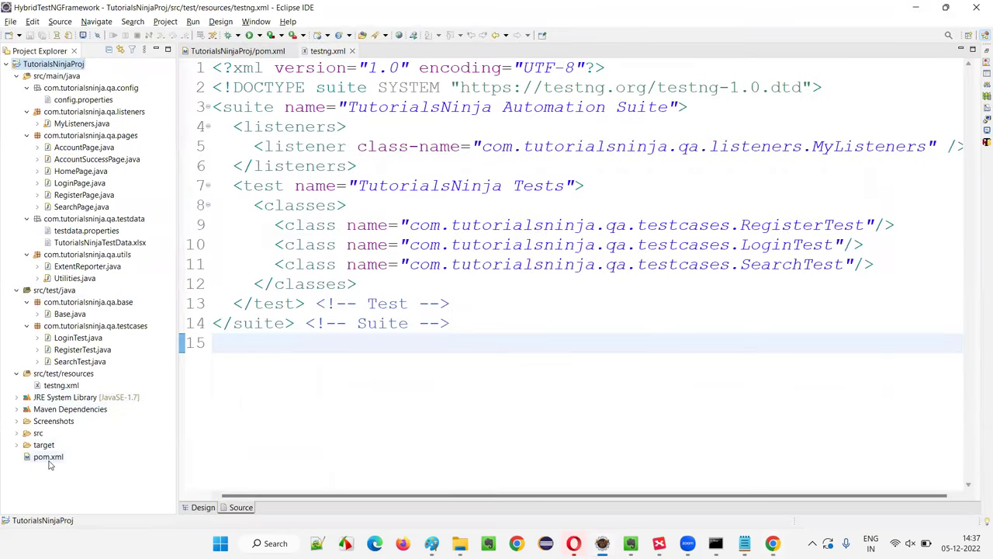
pyautogui.moveTo(460, 543)
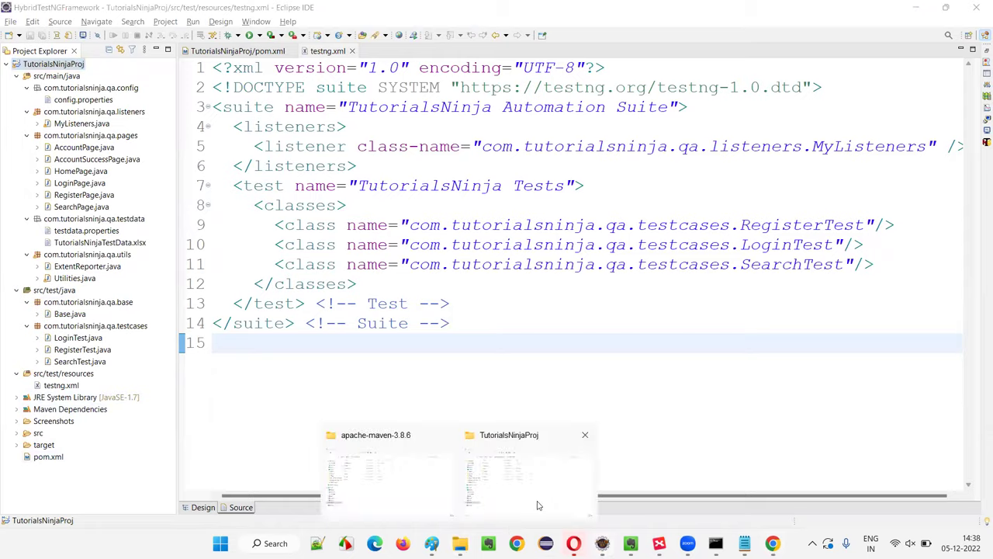
pyautogui.click(534, 500)
pyautogui.click(408, 67)
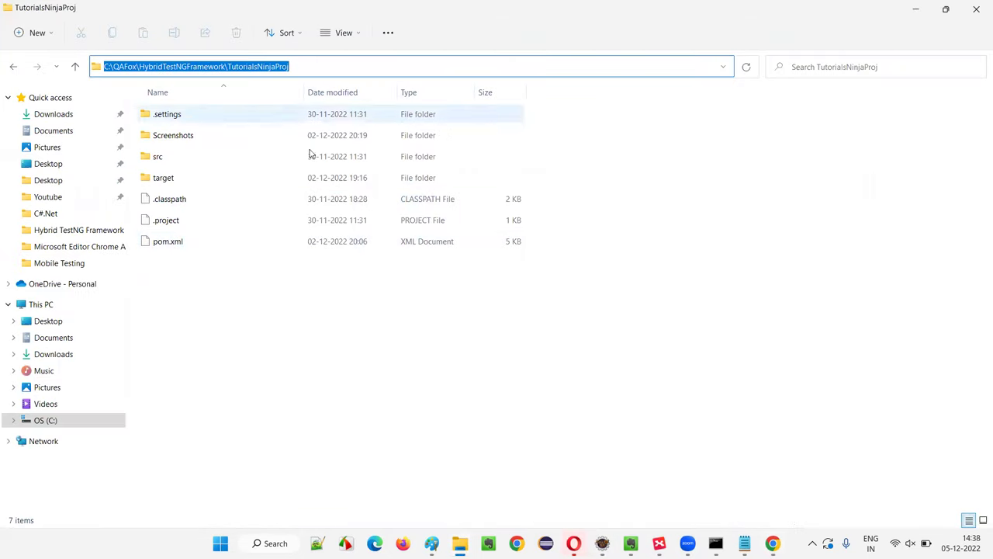
pyautogui.click(773, 544)
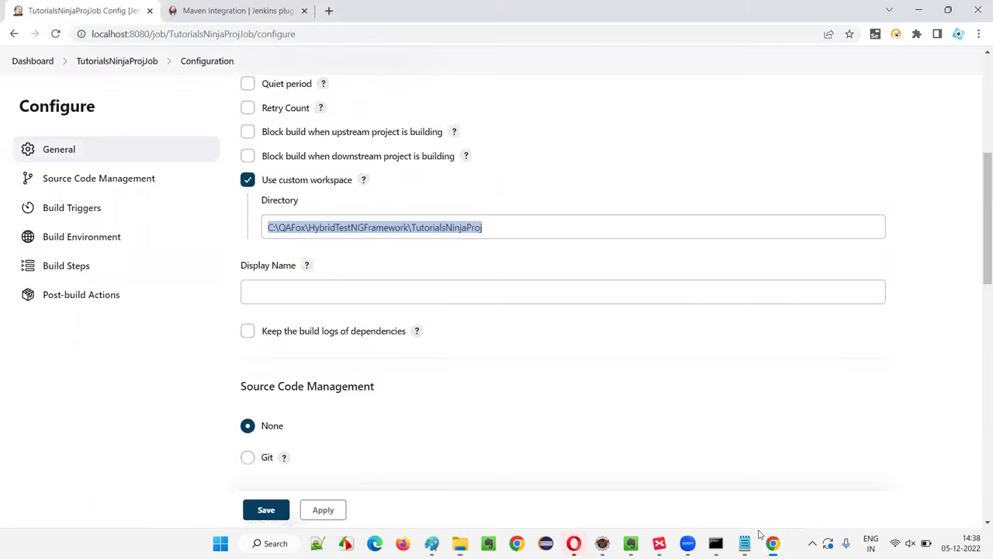
pyautogui.click(71, 207)
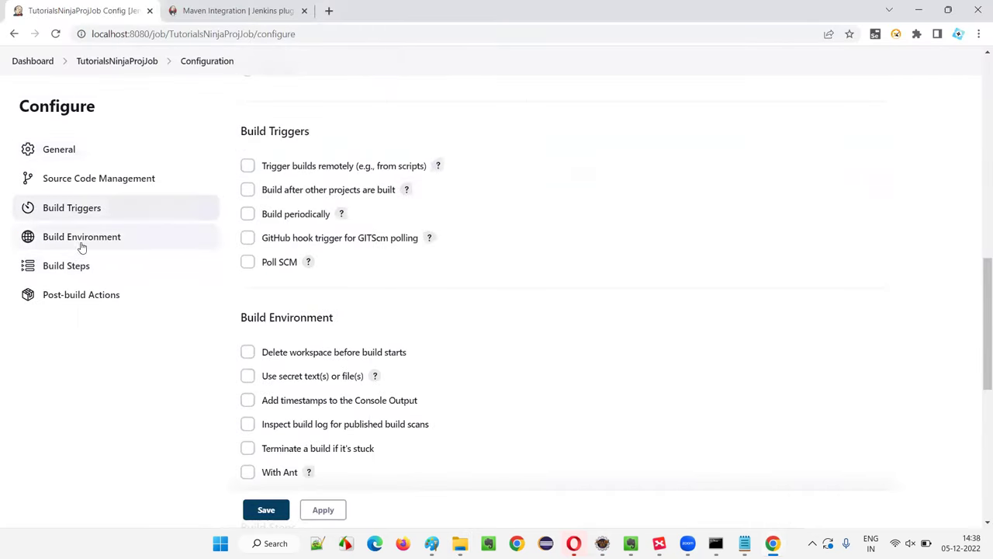
pyautogui.click(78, 265)
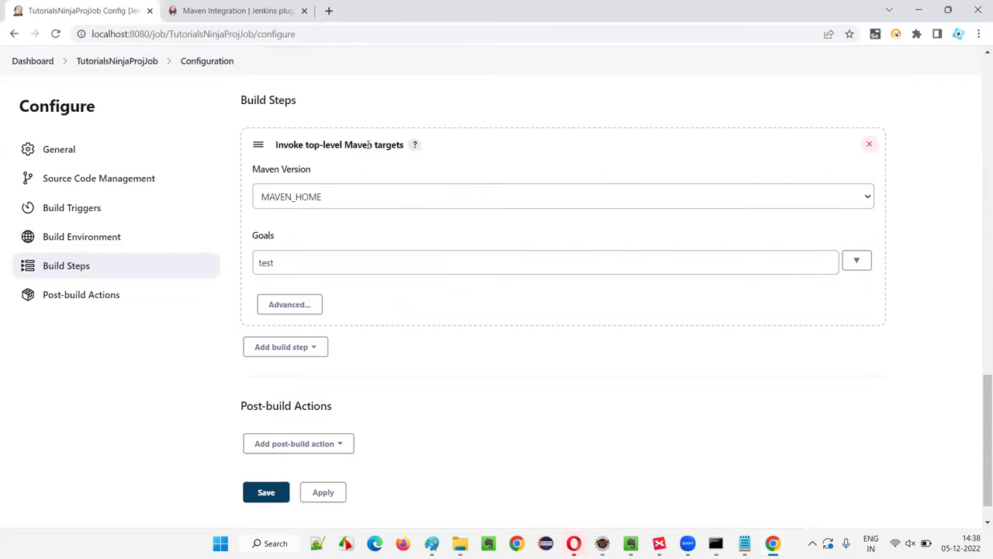
pyautogui.doubleClick(276, 262)
pyautogui.click(209, 361)
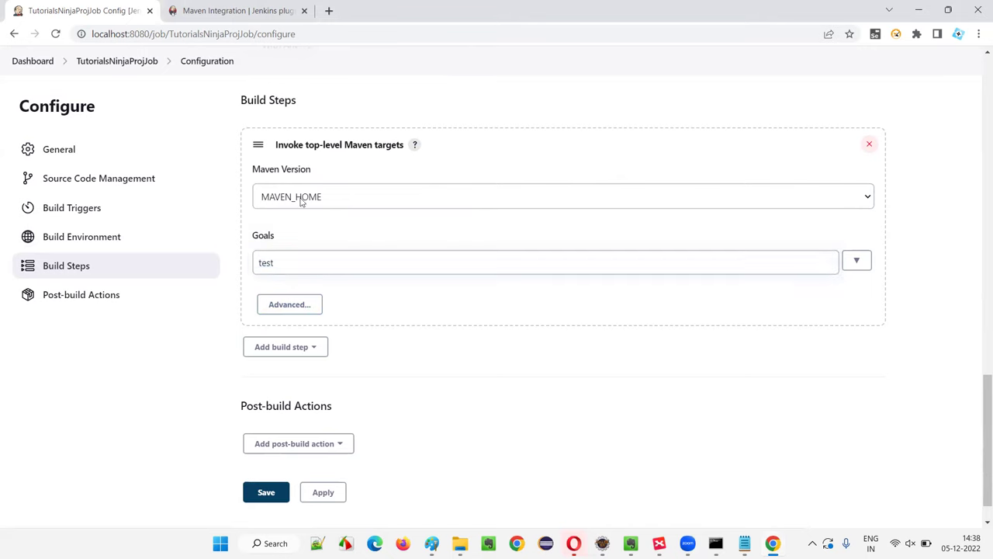
pyautogui.scroll(-1, 448, 304)
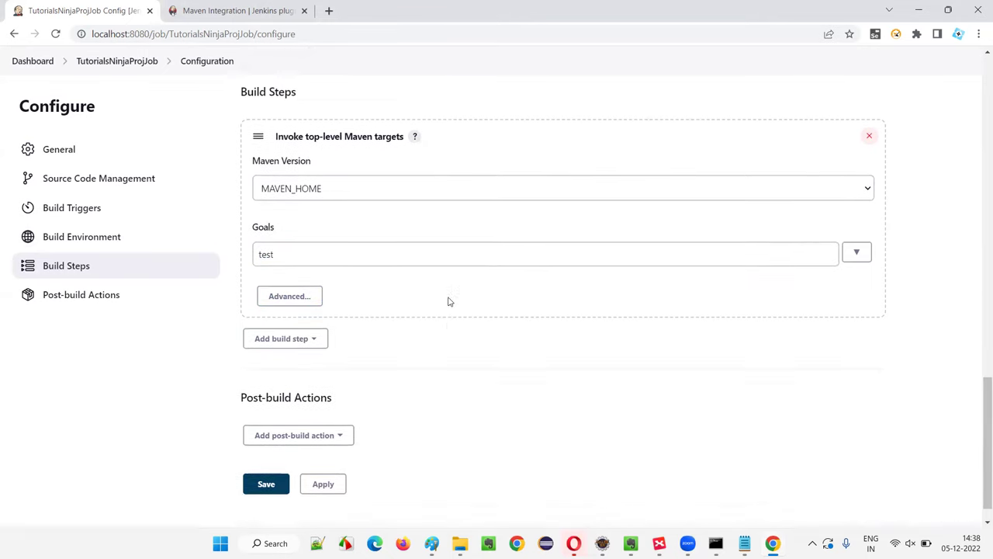
pyautogui.scroll(12, 318, 211)
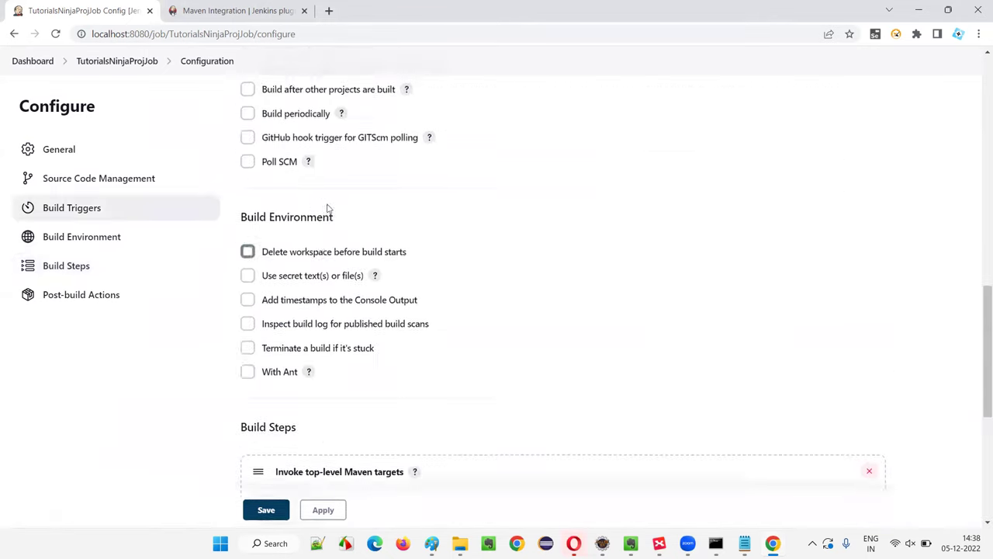
pyautogui.scroll(-5, 426, 349)
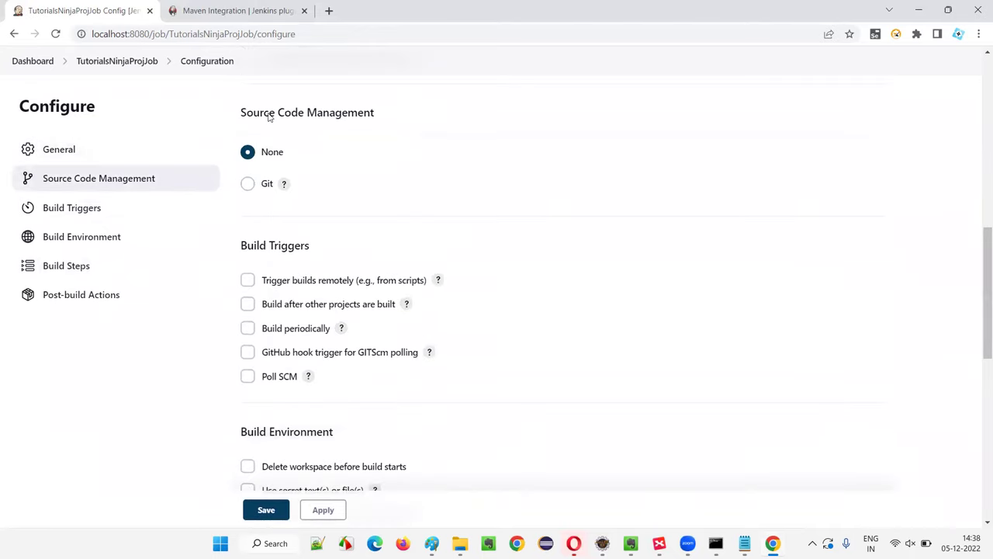
pyautogui.scroll(-6, 517, 290)
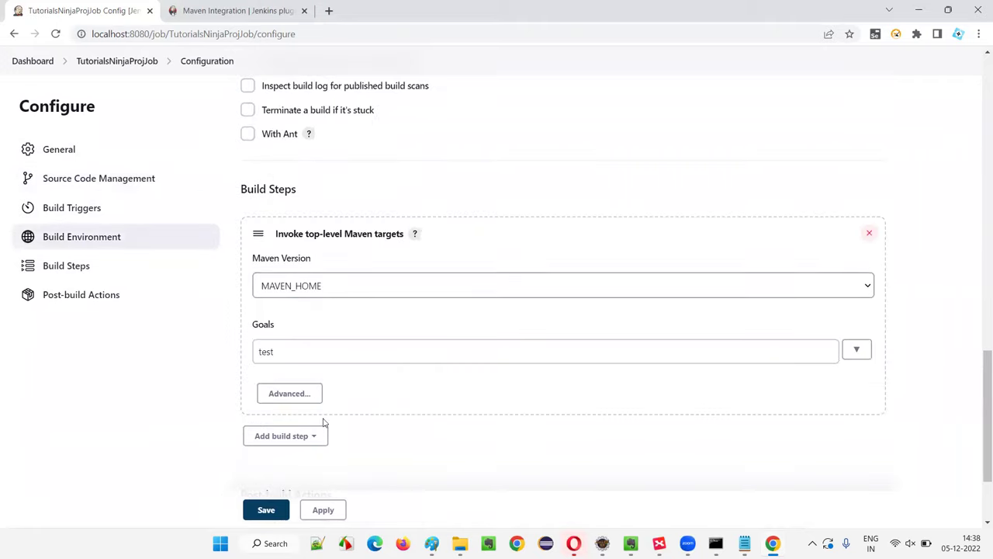
pyautogui.scroll(-2, 388, 403)
pyautogui.moveTo(246, 363); pyautogui.dragTo(365, 365)
pyautogui.click(366, 366)
pyautogui.click(344, 404)
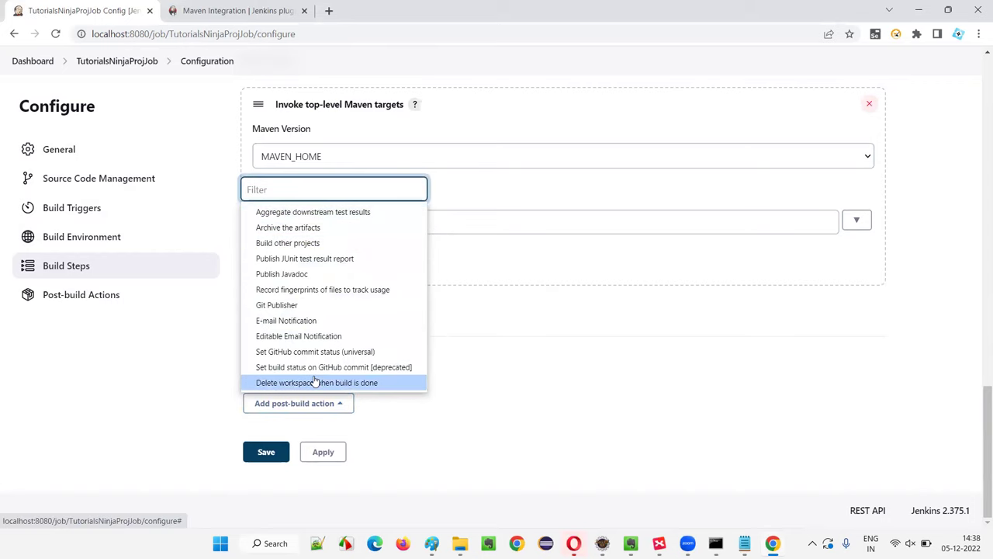
pyautogui.click(473, 346)
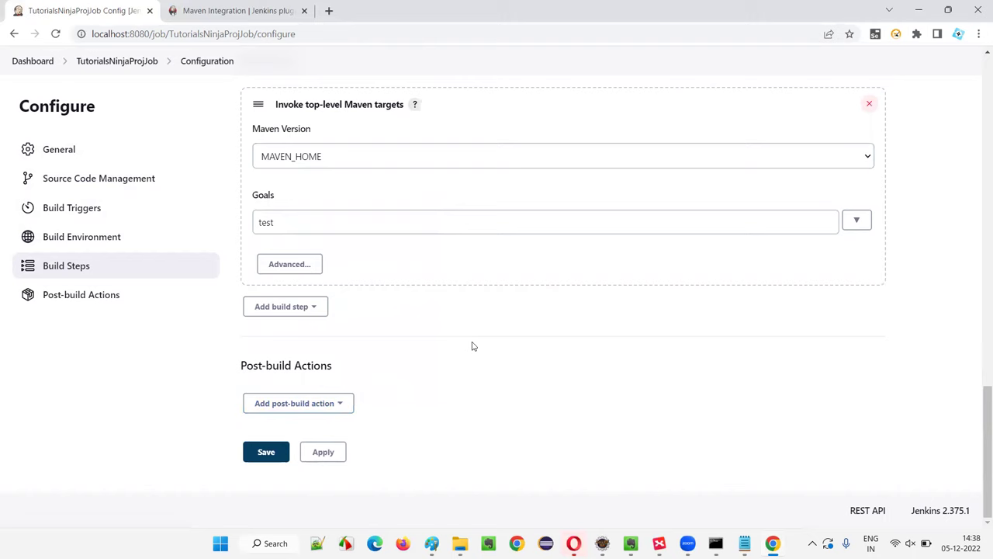
pyautogui.click(286, 403)
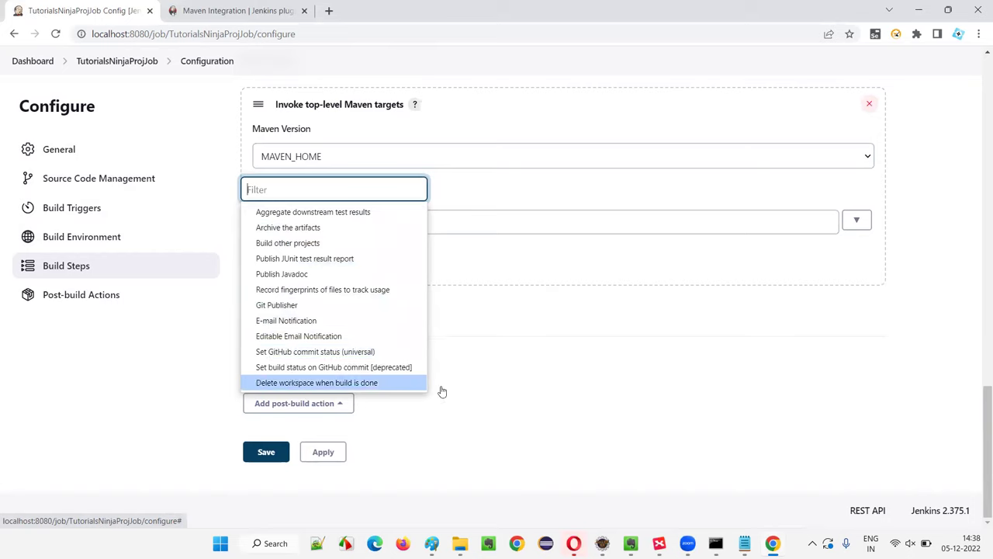
pyautogui.click(526, 380)
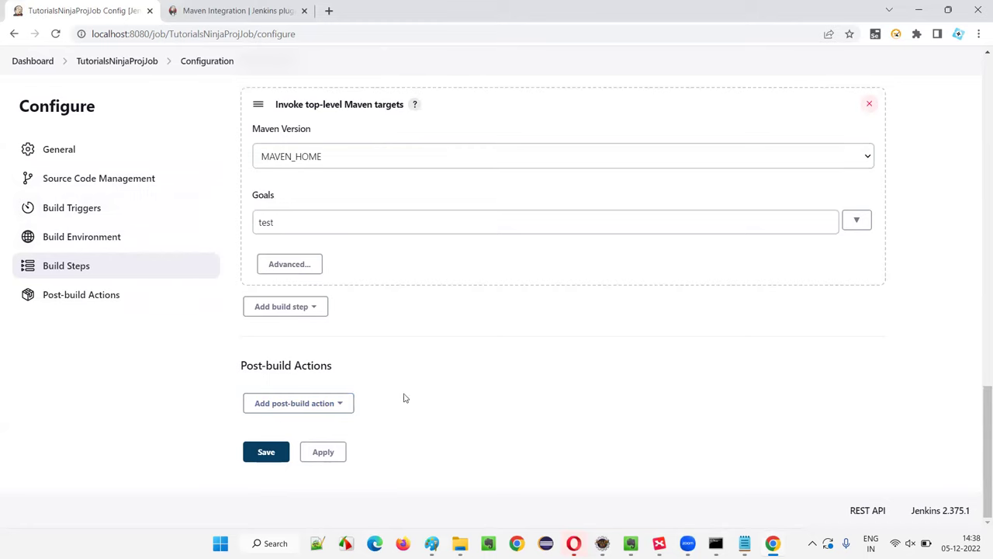
# Review the custom workspace directory and the Maven goal 'test' across the configuration sections
pyautogui.scroll(12, 427, 337)
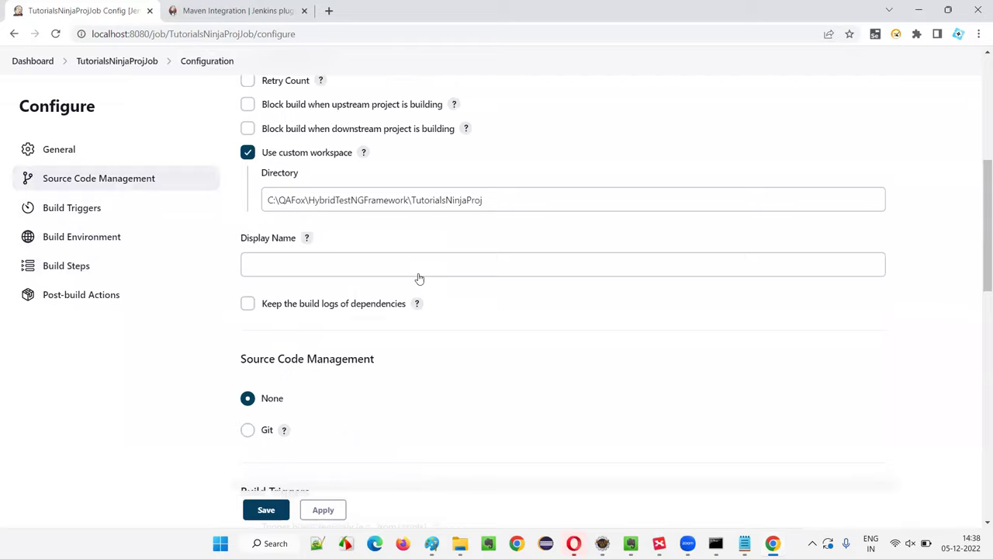
pyautogui.scroll(4, 358, 151)
pyautogui.scroll(-2, 365, 160)
pyautogui.scroll(2, 114, 163)
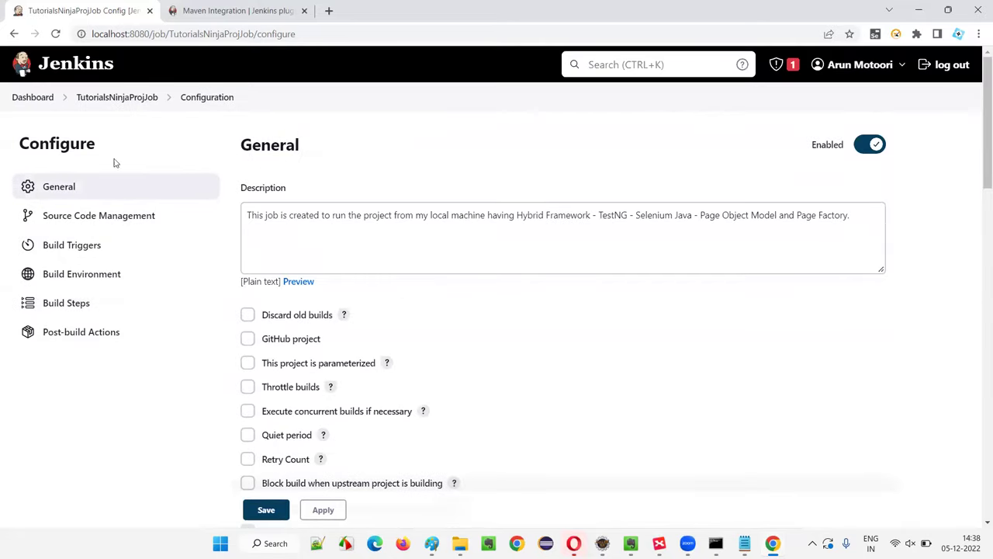
pyautogui.scroll(-5, 390, 222)
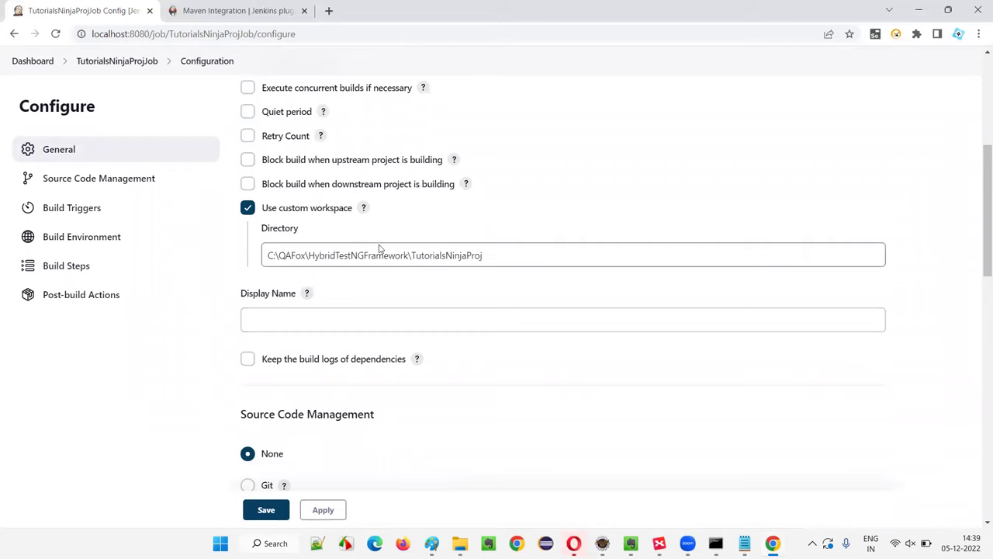
pyautogui.scroll(5, 299, 226)
pyautogui.scroll(-4, 503, 233)
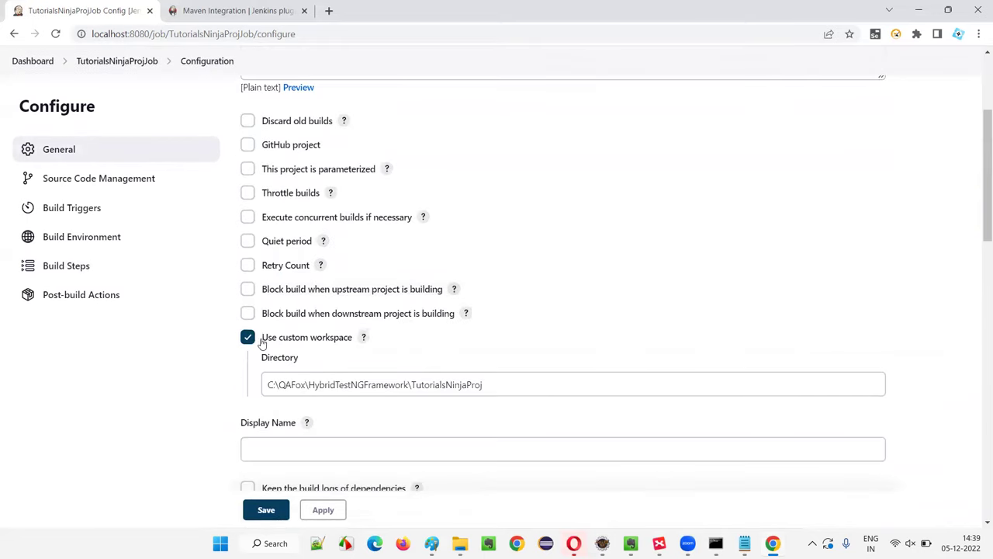
pyautogui.click(489, 385)
pyautogui.scroll(-4, 439, 304)
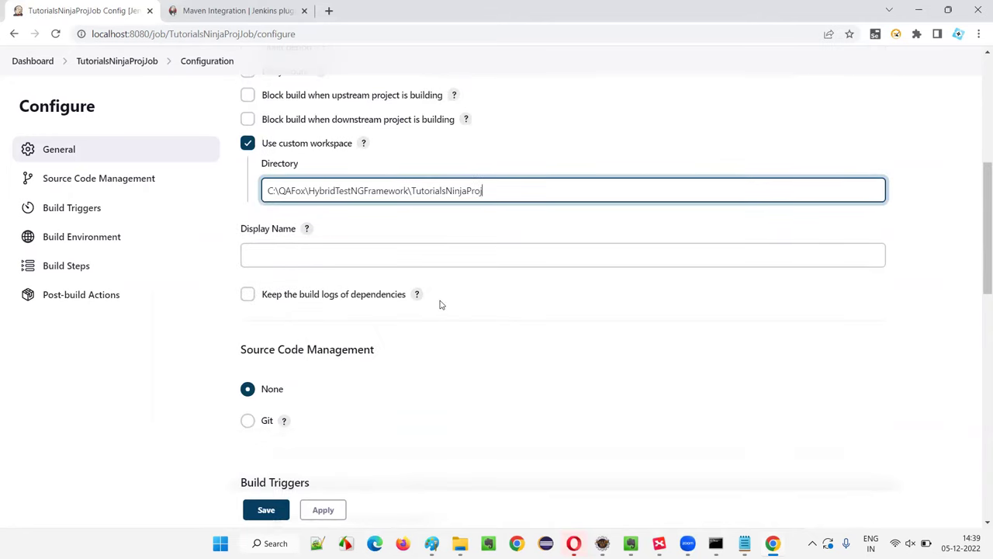
pyautogui.click(84, 181)
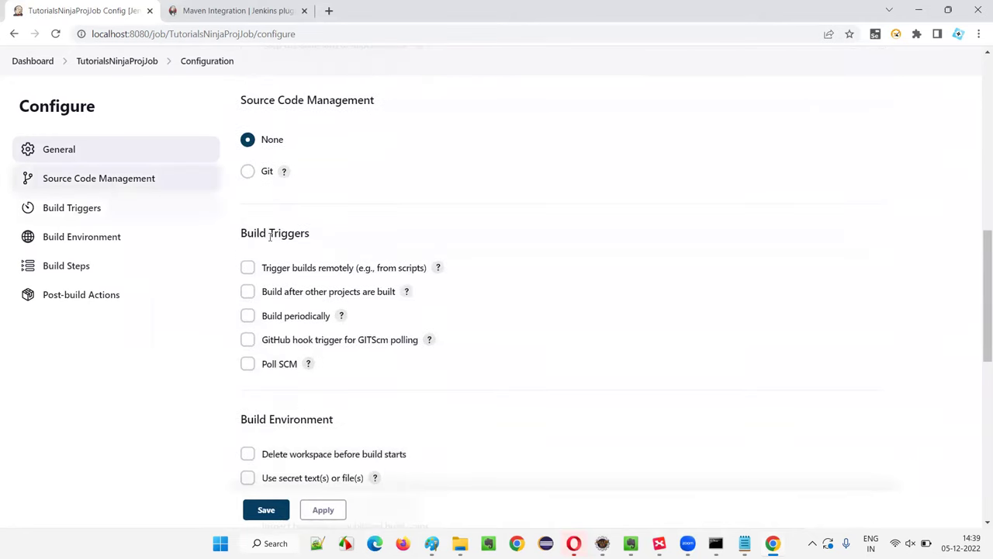
pyautogui.click(91, 211)
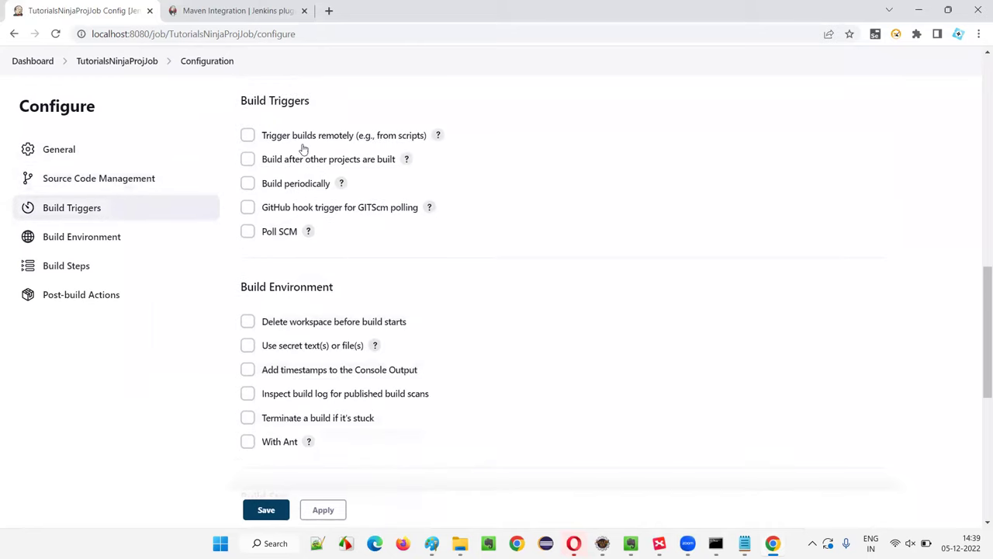
pyautogui.click(88, 250)
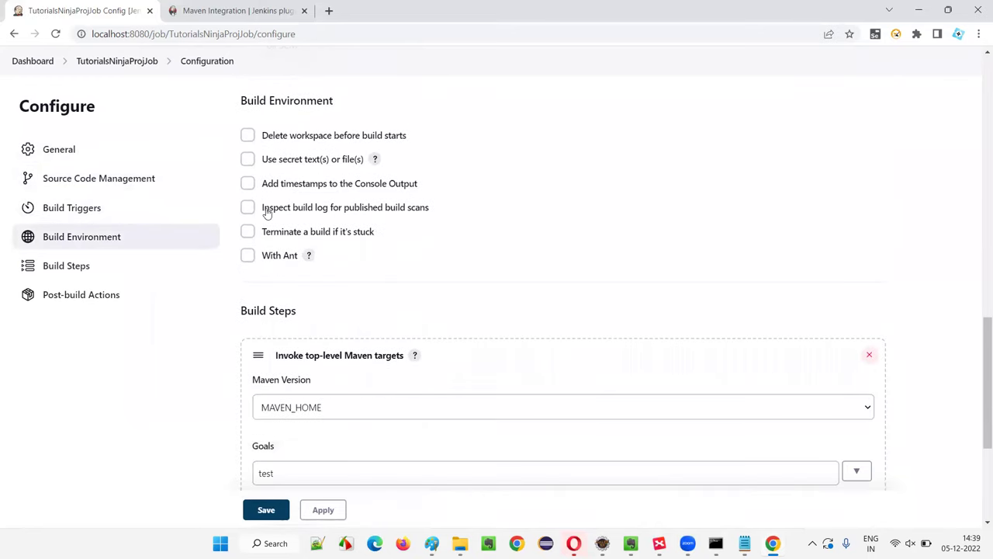
pyautogui.click(88, 265)
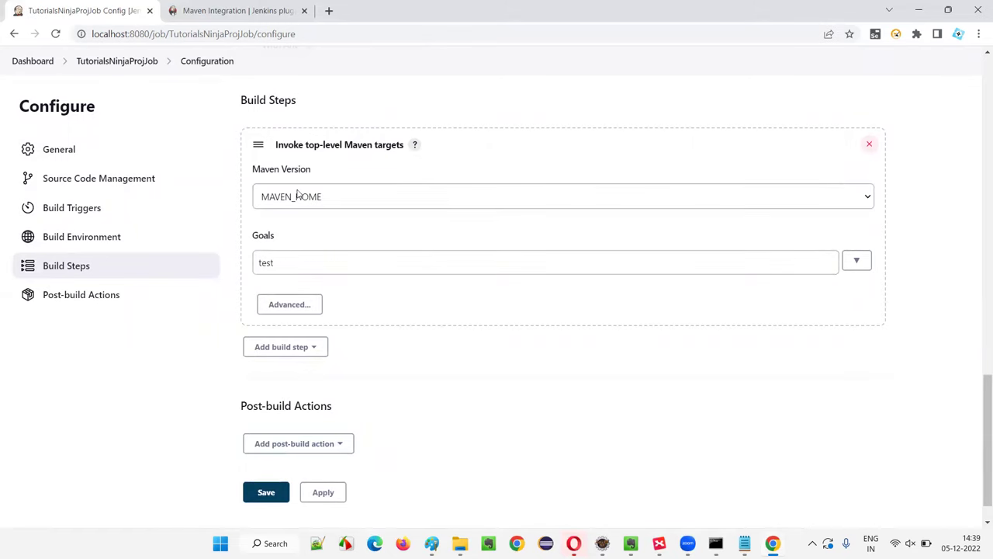
pyautogui.doubleClick(278, 264)
pyautogui.click(413, 362)
# Apply and save the TutorialsNinjaProjJob configuration
pyautogui.scroll(-1, 403, 360)
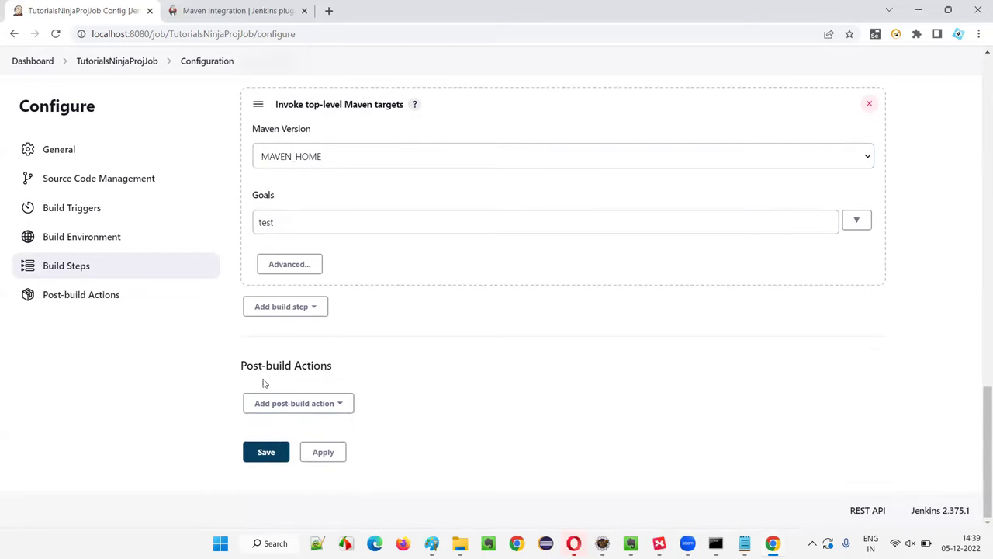
pyautogui.click(305, 407)
pyautogui.click(323, 458)
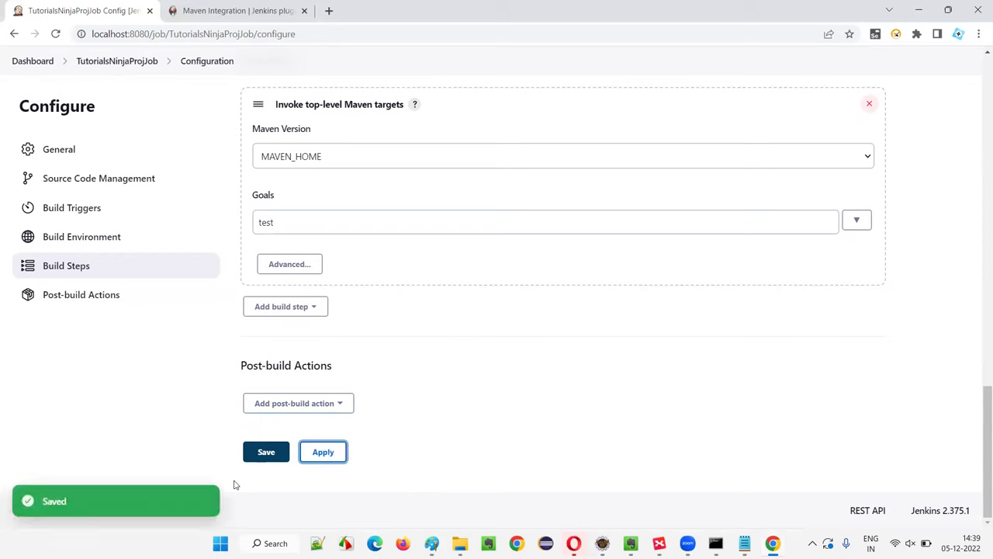
pyautogui.click(266, 452)
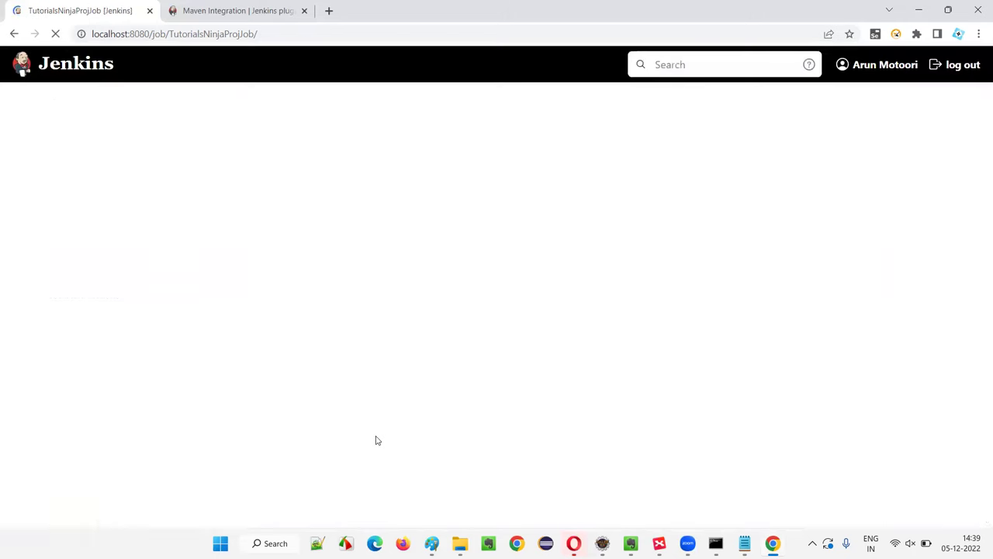
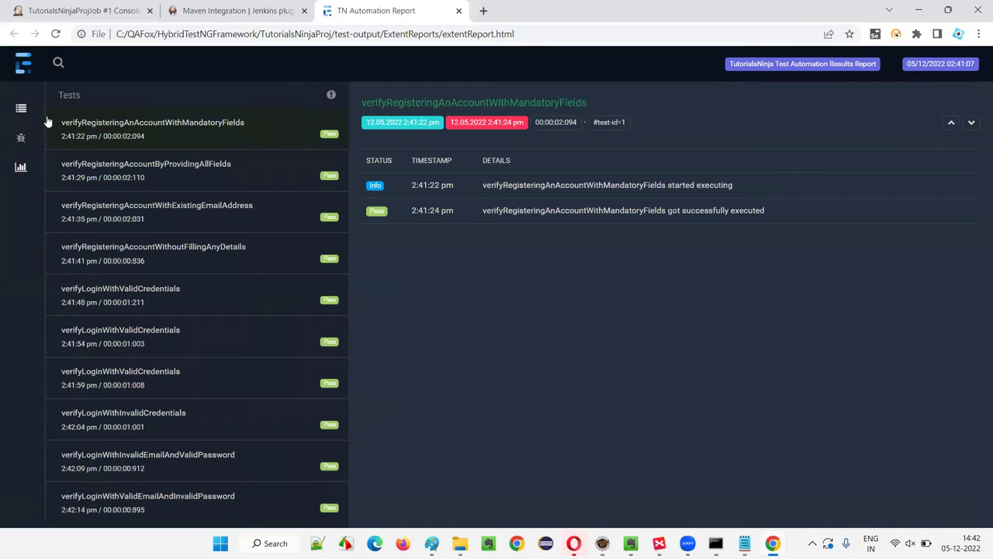
# Review the failed verifySearchWithInvalidProduct test, then the report's Dashboard and Exceptions views
pyautogui.click(22, 109)
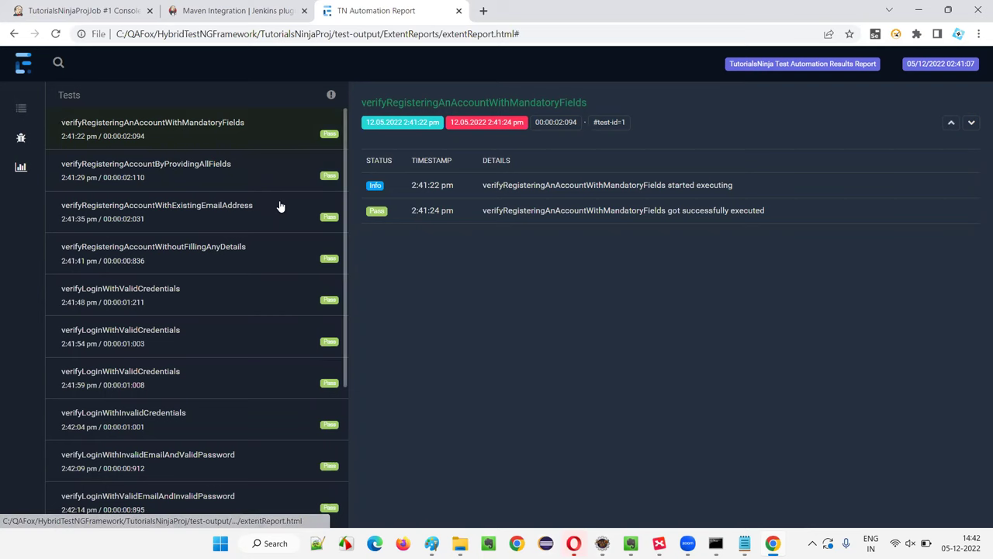
pyautogui.scroll(-3, 279, 256)
pyautogui.click(277, 429)
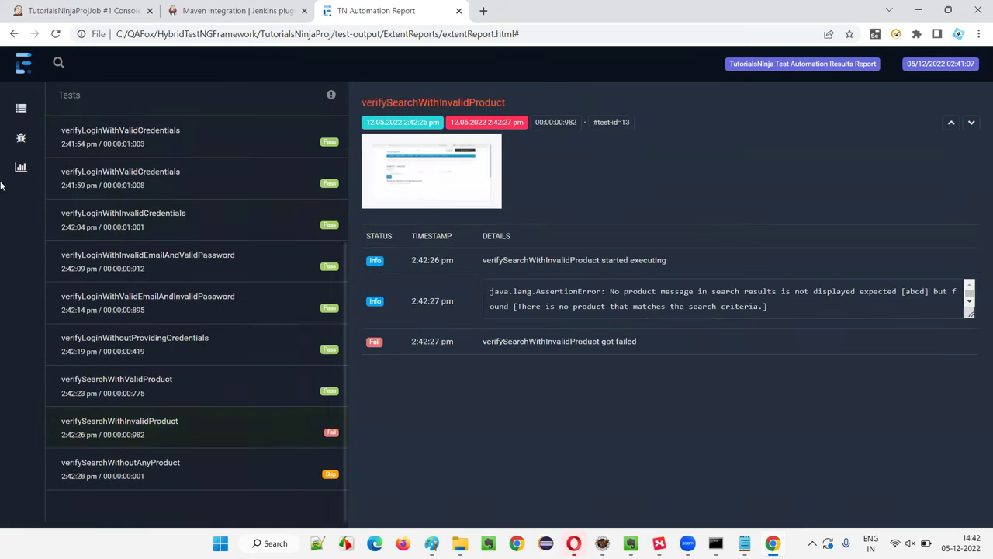
pyautogui.click(22, 166)
pyautogui.scroll(-3, 276, 313)
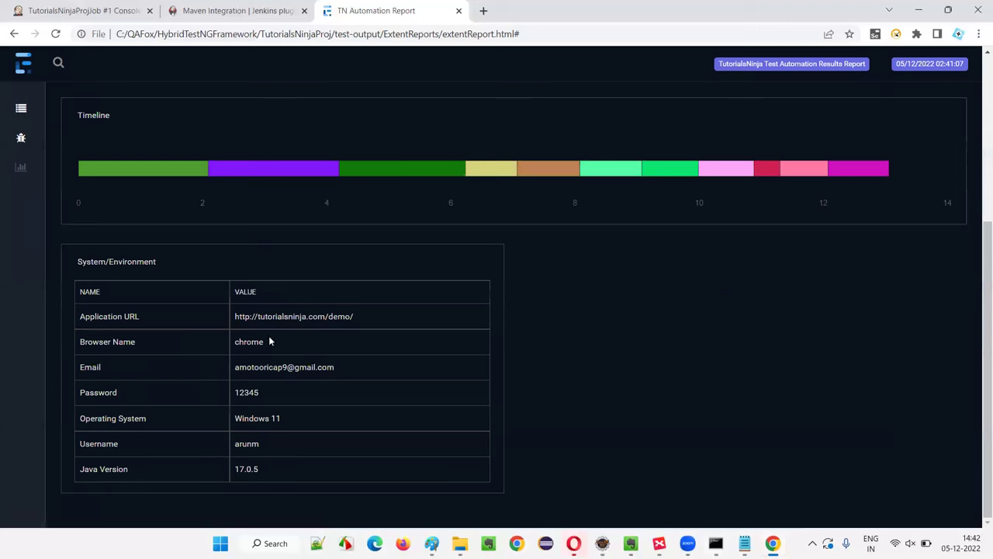
pyautogui.click(19, 140)
pyautogui.click(21, 109)
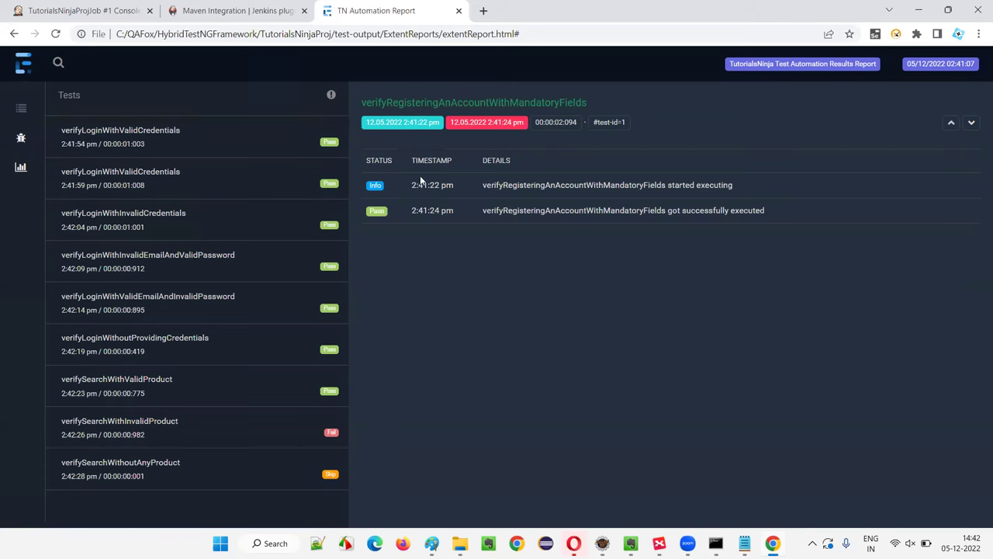
# Close the TN Automation Report tab
pyautogui.moveTo(364, 14); pyautogui.dragTo(209, 10)
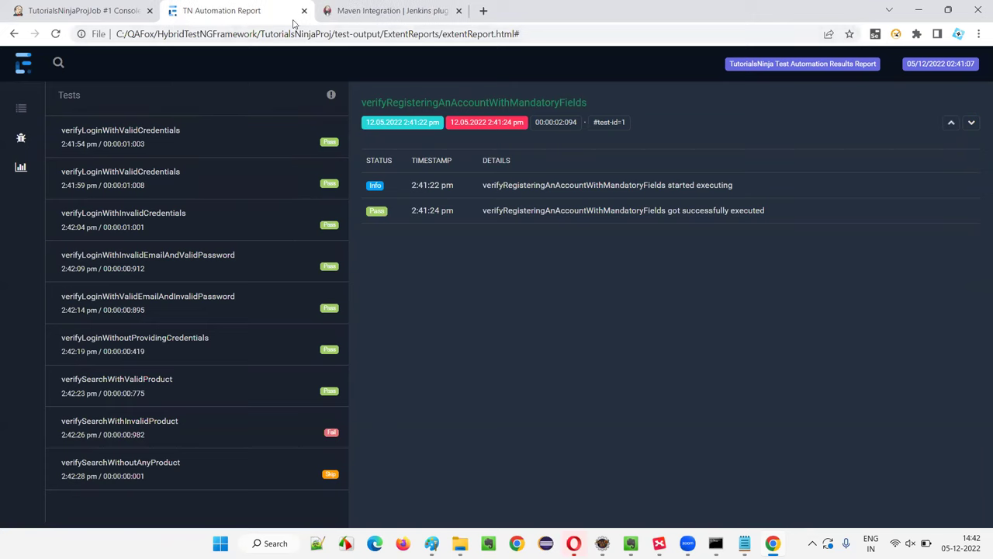
pyautogui.click(336, 11)
pyautogui.click(304, 11)
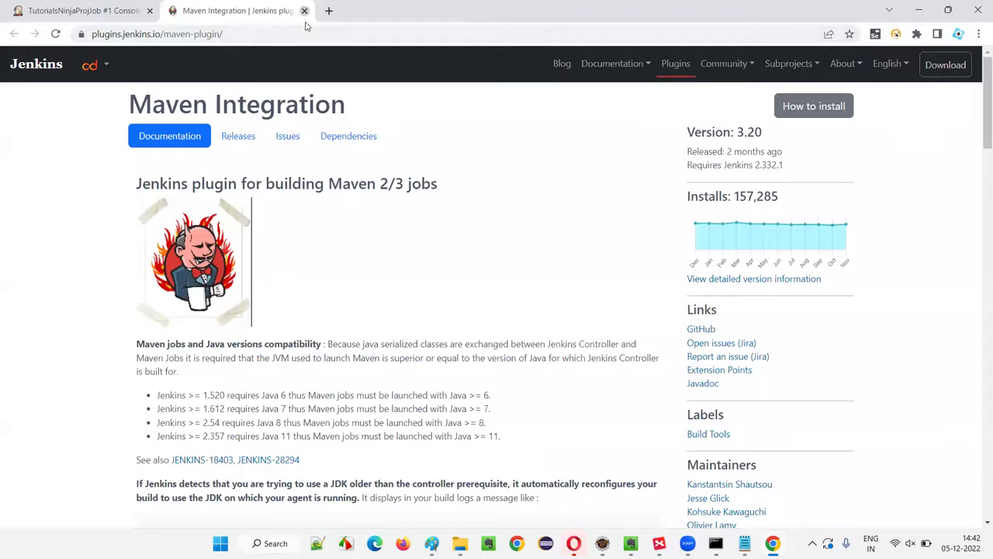
# Close the Maven Integration tab and scroll build #1's console to the Tests run summary
pyautogui.click(305, 10)
pyautogui.scroll(-5, 381, 382)
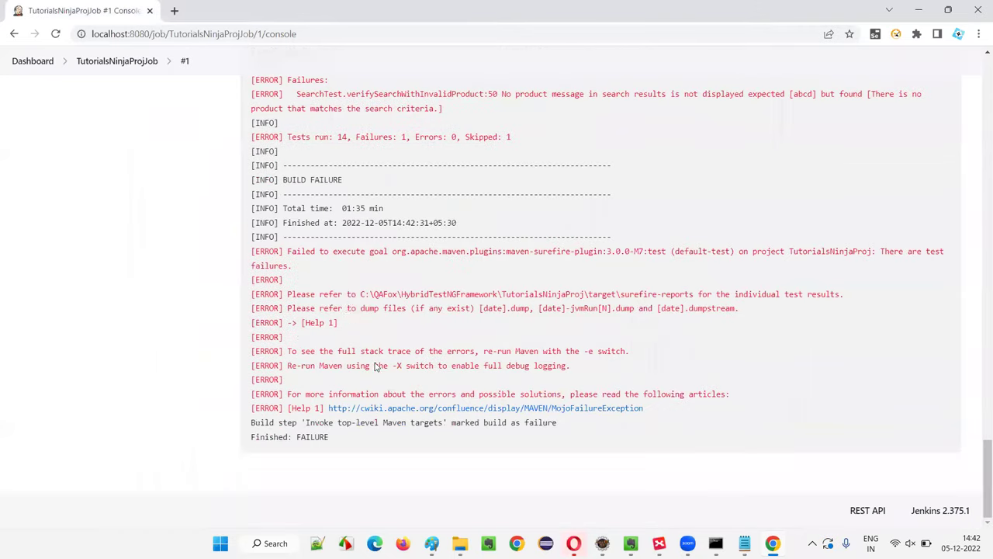
pyautogui.scroll(15, 138, 187)
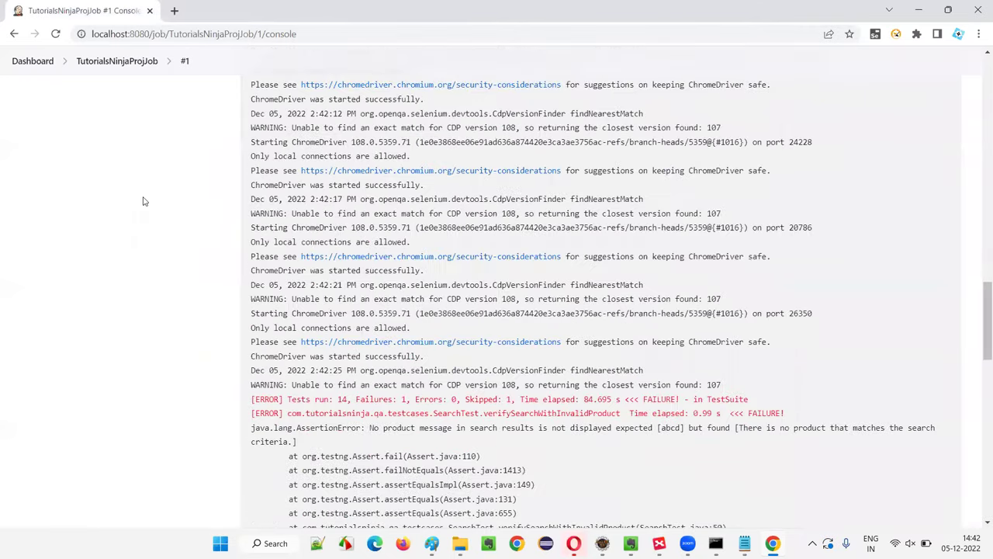
pyautogui.scroll(-15, 426, 255)
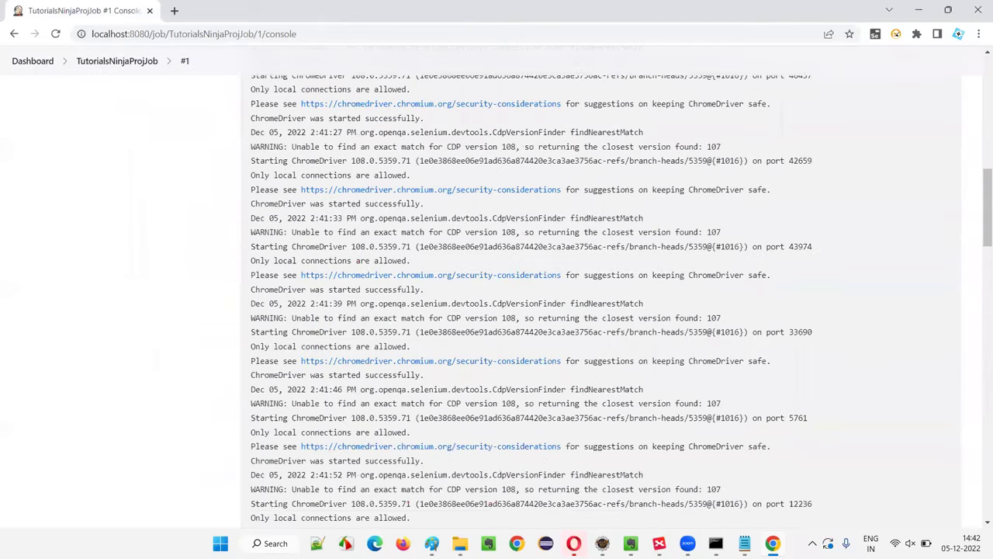
pyautogui.scroll(-10, 390, 283)
pyautogui.scroll(-10, 342, 221)
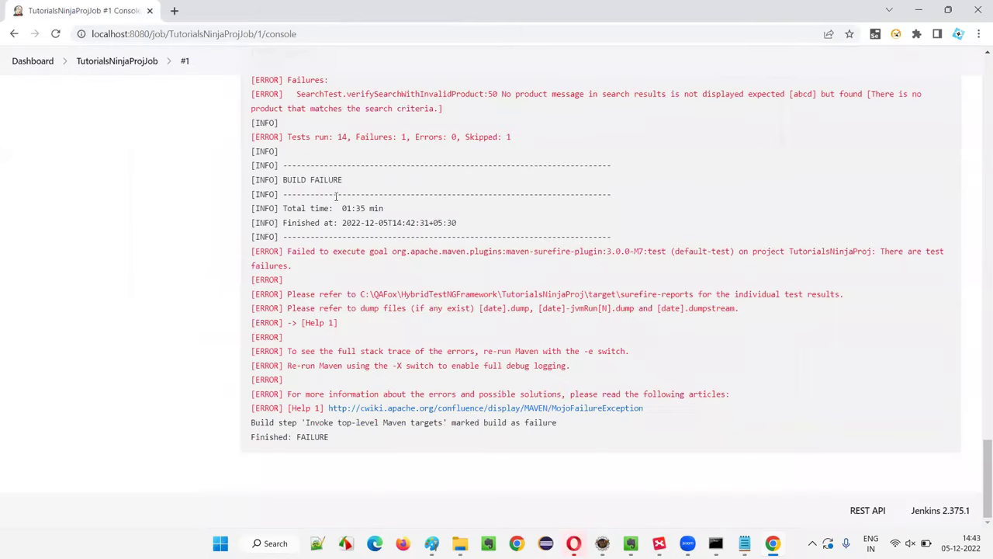
# Highlight the failures, zero errors and single skipped counts in the 14-test summary
pyautogui.moveTo(339, 138); pyautogui.dragTo(528, 149)
pyautogui.moveTo(439, 138); pyautogui.dragTo(460, 140)
pyautogui.click(444, 175)
pyautogui.moveTo(501, 137); pyautogui.dragTo(512, 138)
pyautogui.click(518, 186)
pyautogui.moveTo(603, 544)
# Go to the TutorialsNinjaProjJob project page via its breadcrumb
pyautogui.scroll(15, 430, 224)
pyautogui.scroll(15, 529, 177)
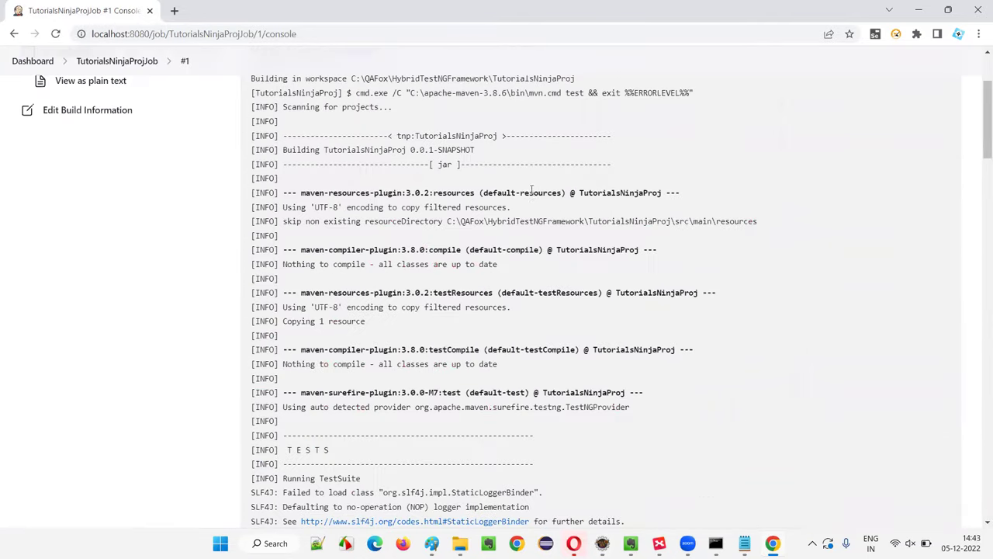
pyautogui.click(121, 100)
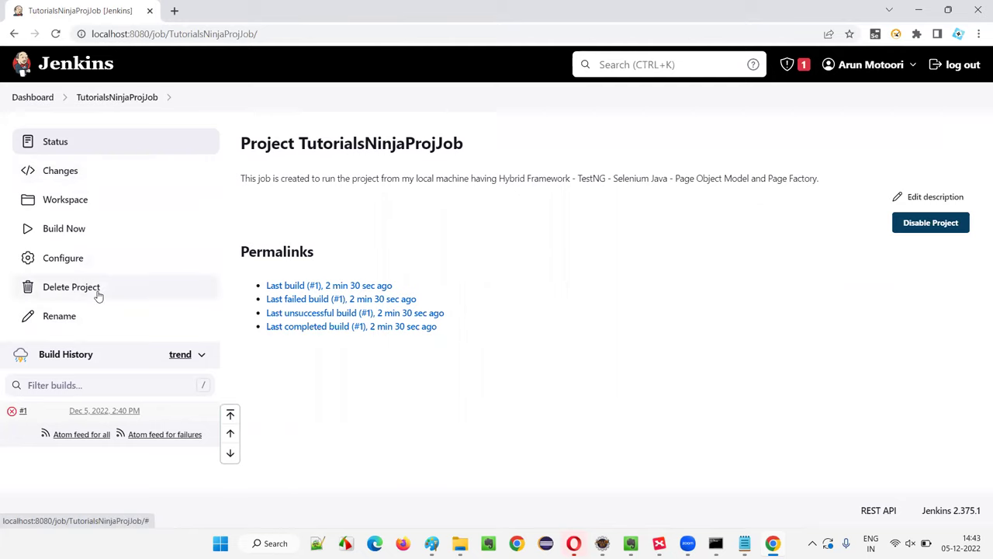
# Review the TutorialsNinjaProjJob build time trend
pyautogui.click(185, 360)
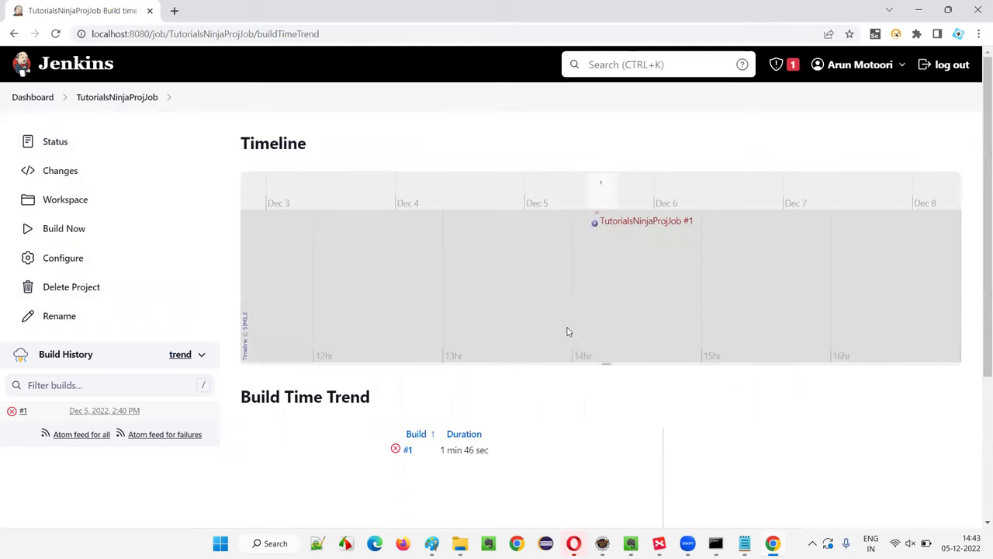
pyautogui.scroll(-2, 782, 332)
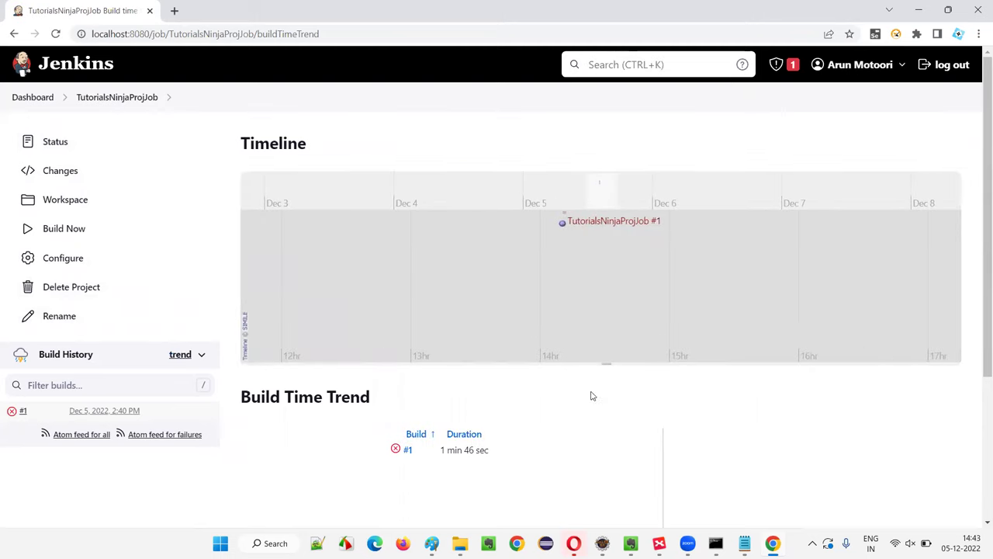
pyautogui.scroll(-3, 599, 437)
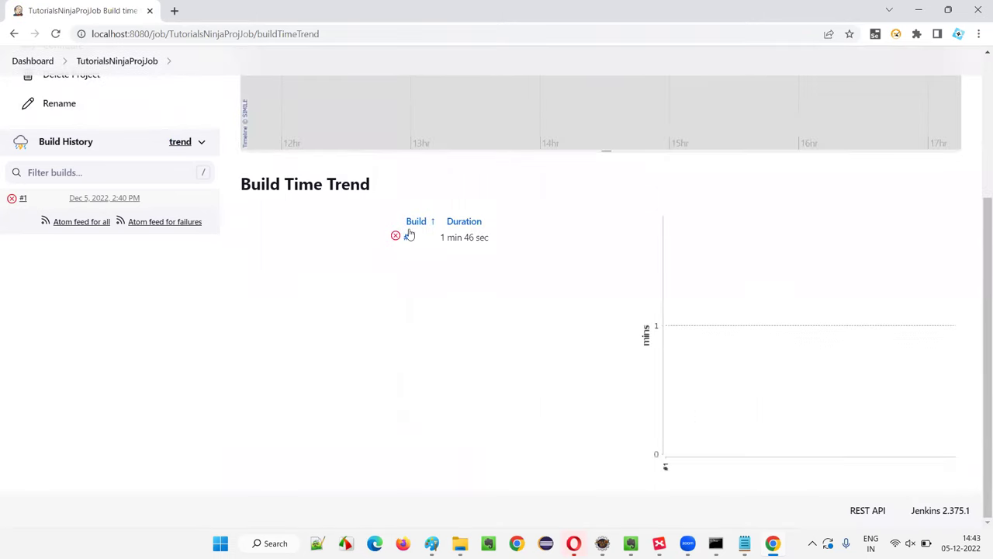
pyautogui.scroll(3, 404, 380)
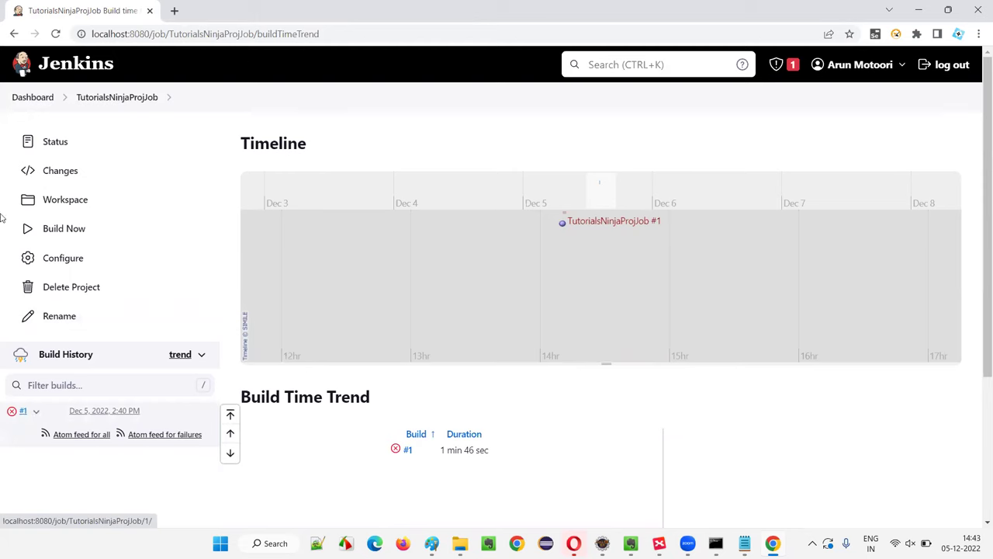
# Return to the dashboard and go to Manage Jenkins
pyautogui.click(32, 97)
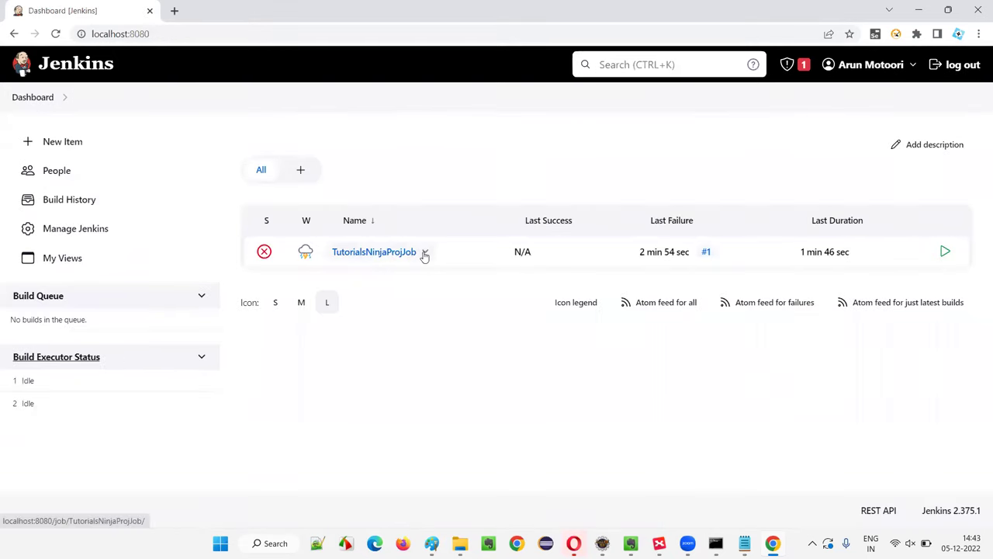
pyautogui.click(424, 256)
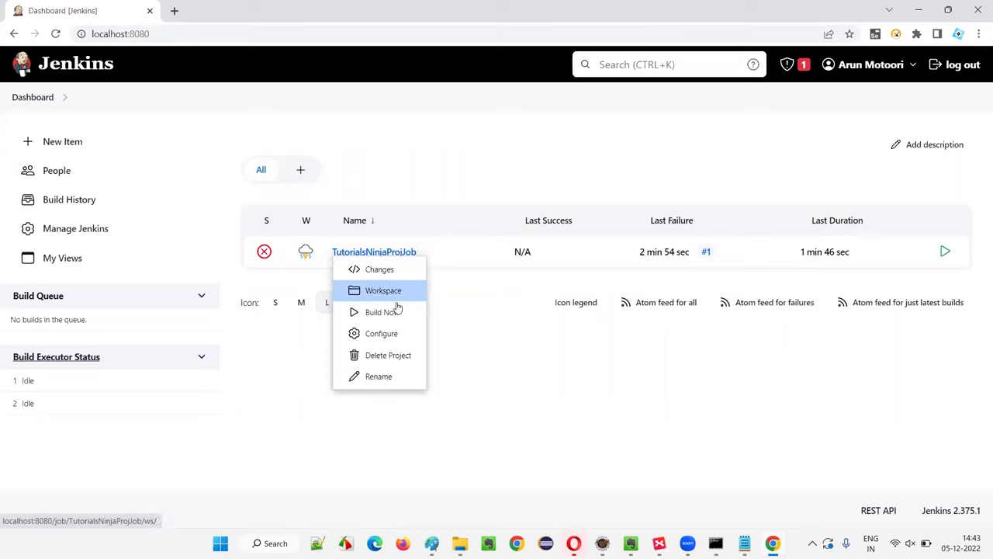
pyautogui.click(497, 363)
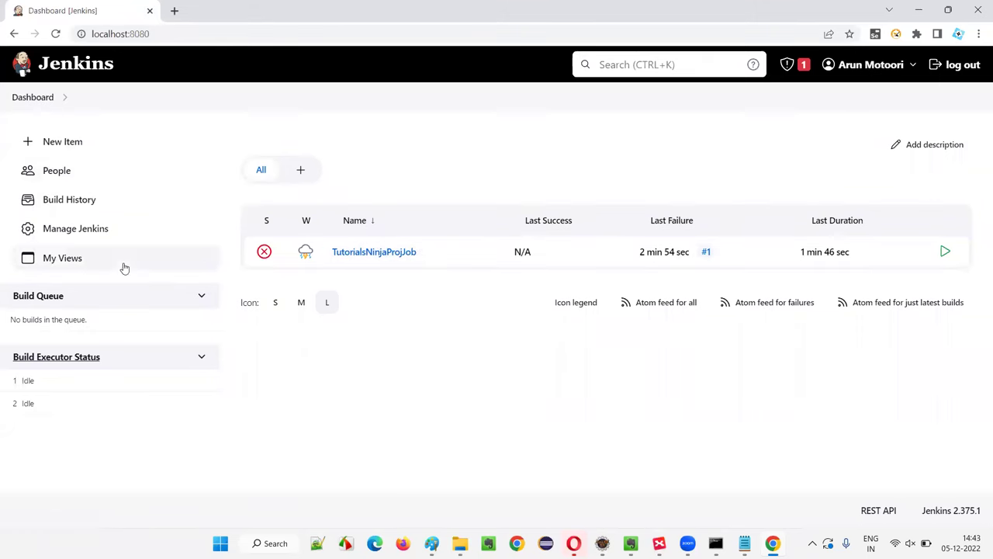
pyautogui.click(92, 237)
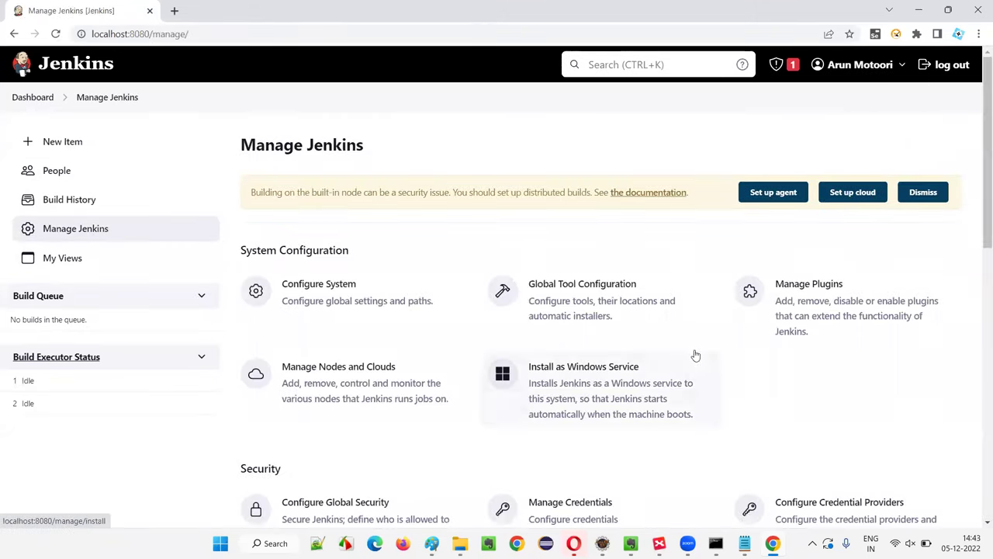
# Search the available plugins for 'testng'
pyautogui.click(810, 288)
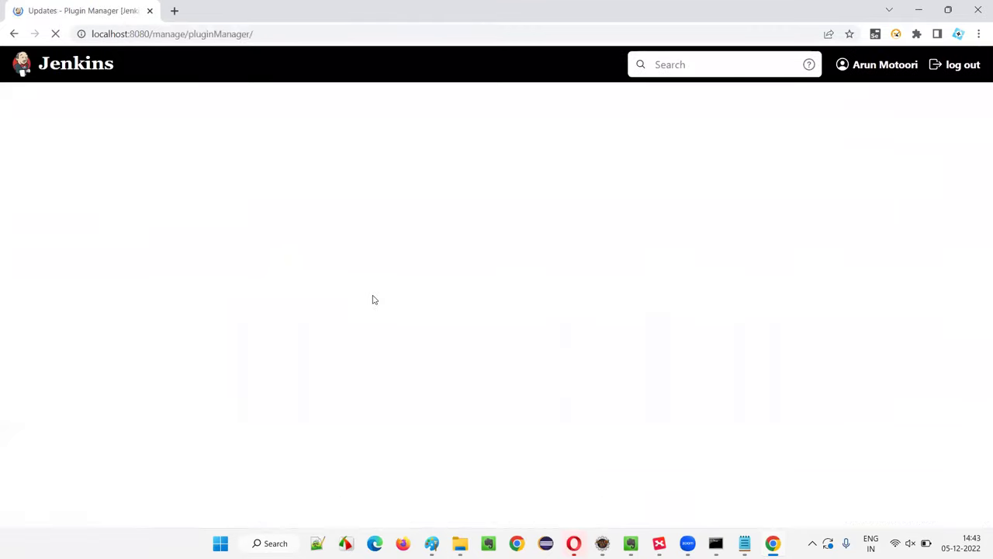
pyautogui.click(104, 170)
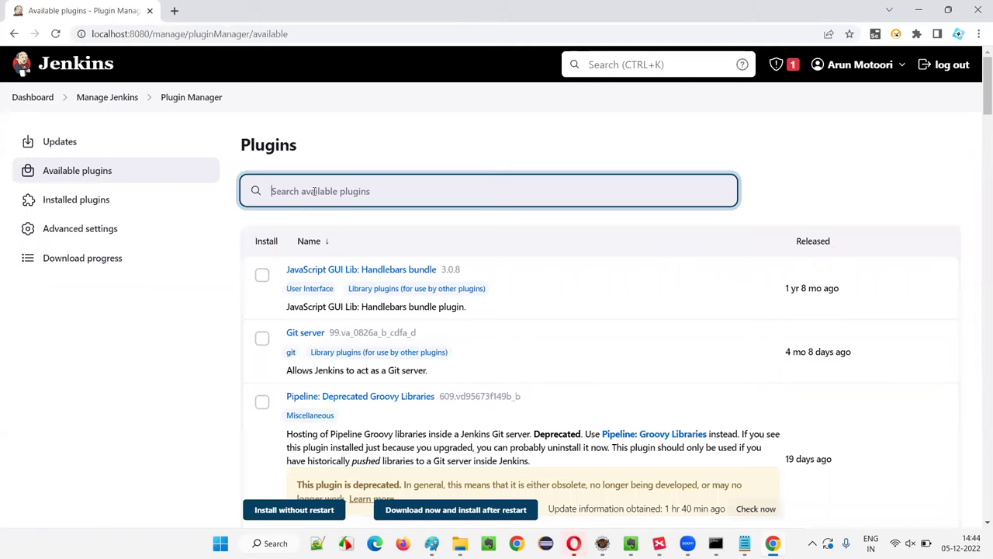
pyautogui.write('testng')
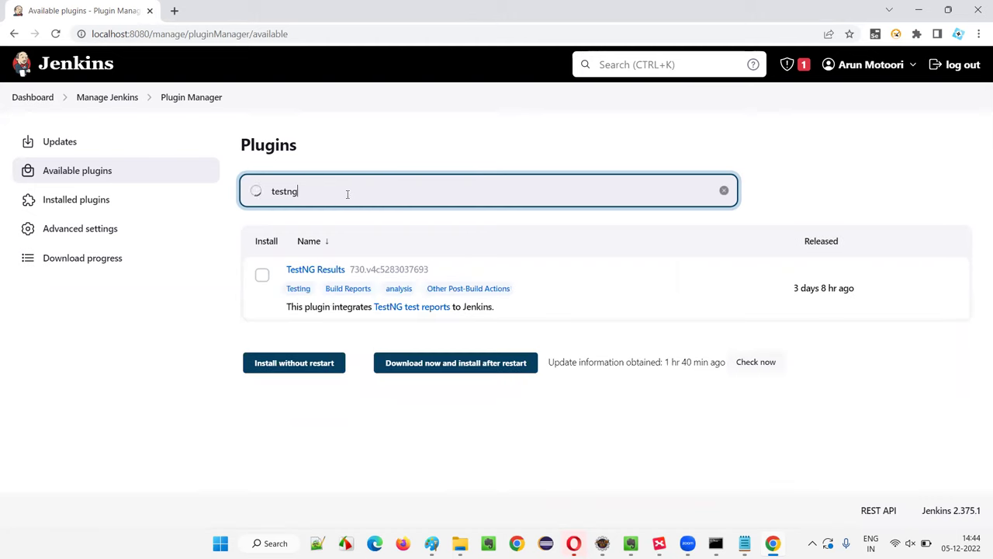
# Install TestNG Results without restart, confirm all show Success, and return to the dashboard
pyautogui.click(262, 274)
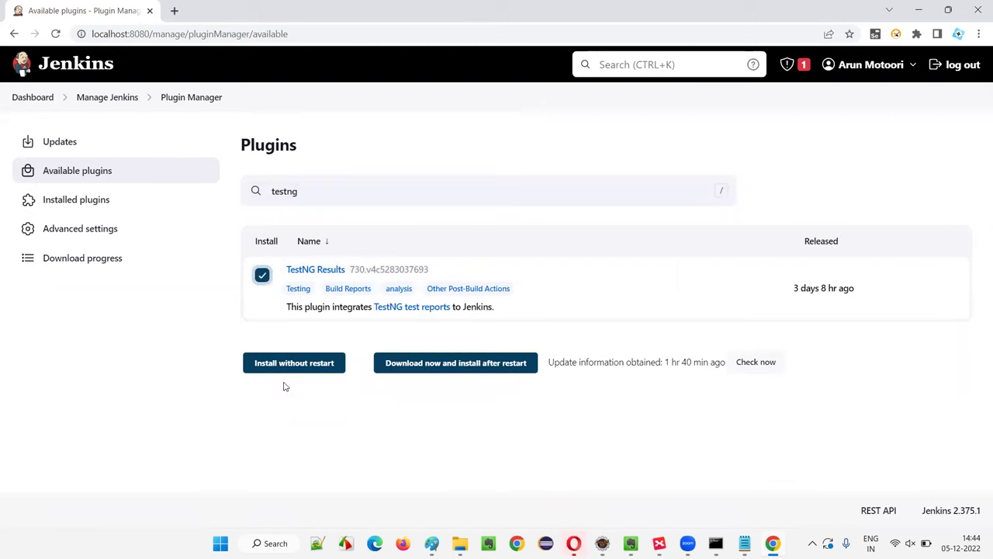
pyautogui.click(307, 368)
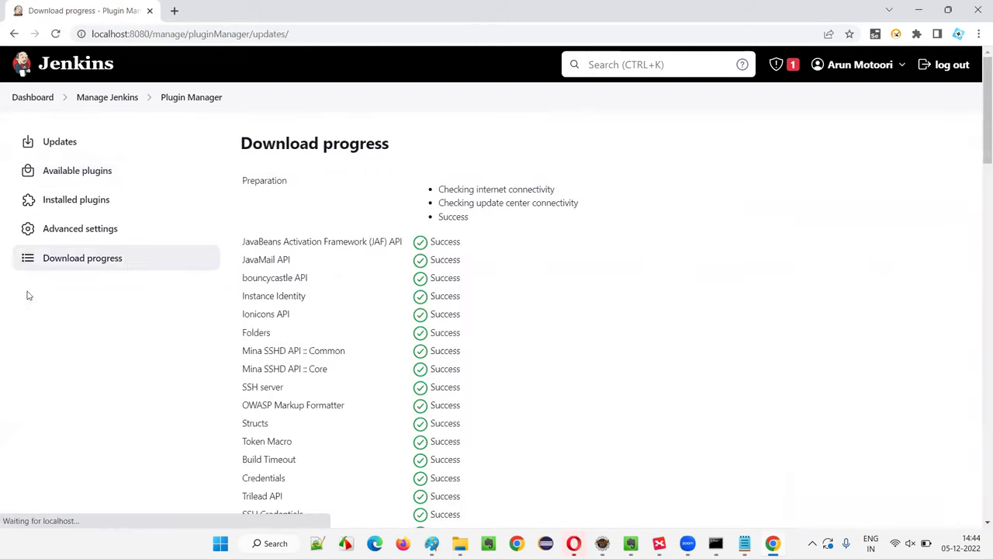
pyautogui.scroll(-10, 610, 335)
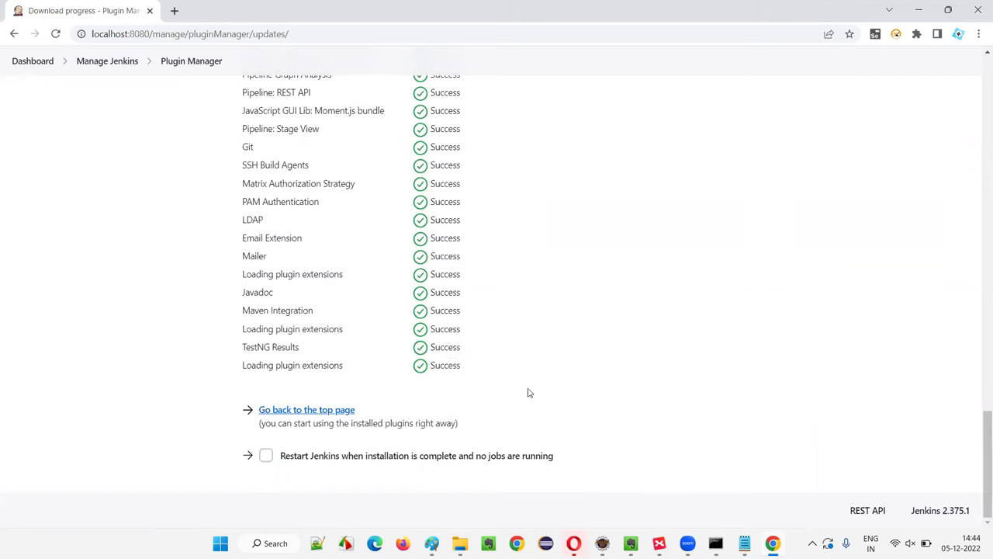
pyautogui.scroll(15, 204, 207)
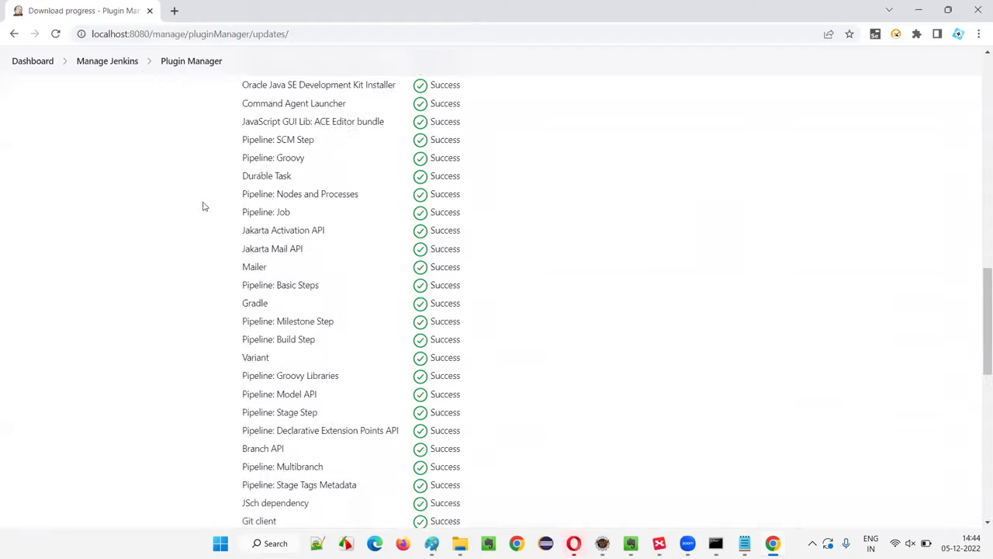
pyautogui.click(37, 62)
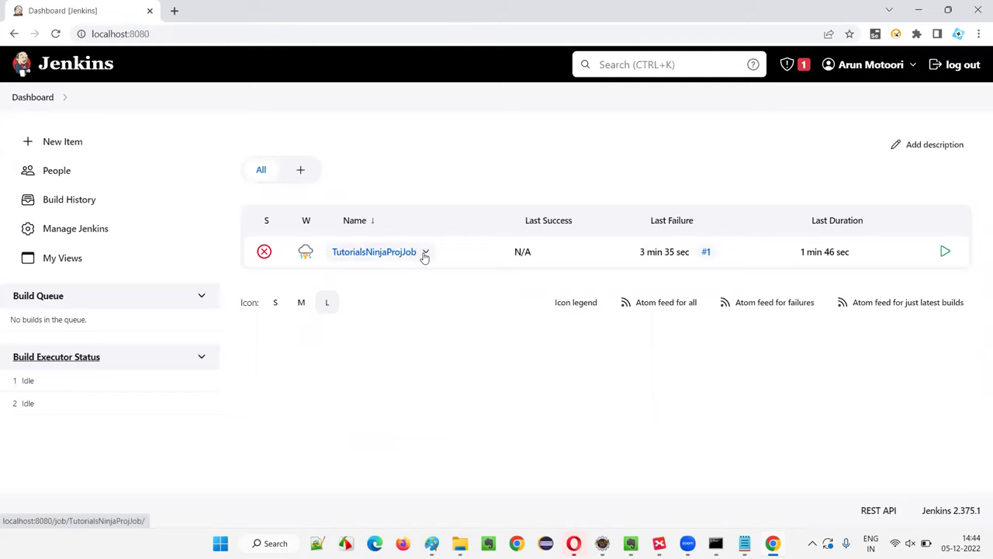
# Run Build Now on TutorialsNinjaProjJob and open build #2's console output
pyautogui.click(425, 255)
pyautogui.click(392, 320)
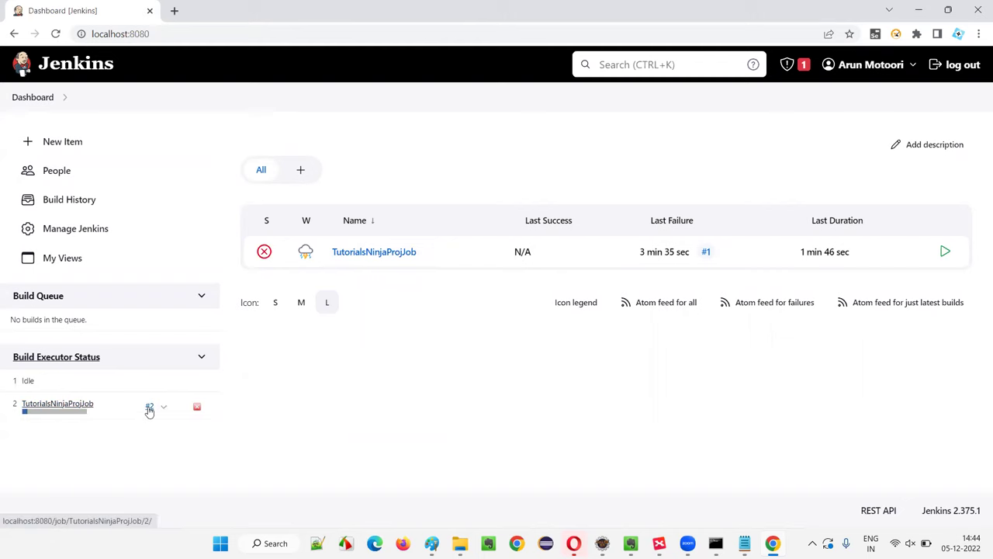
pyautogui.click(380, 253)
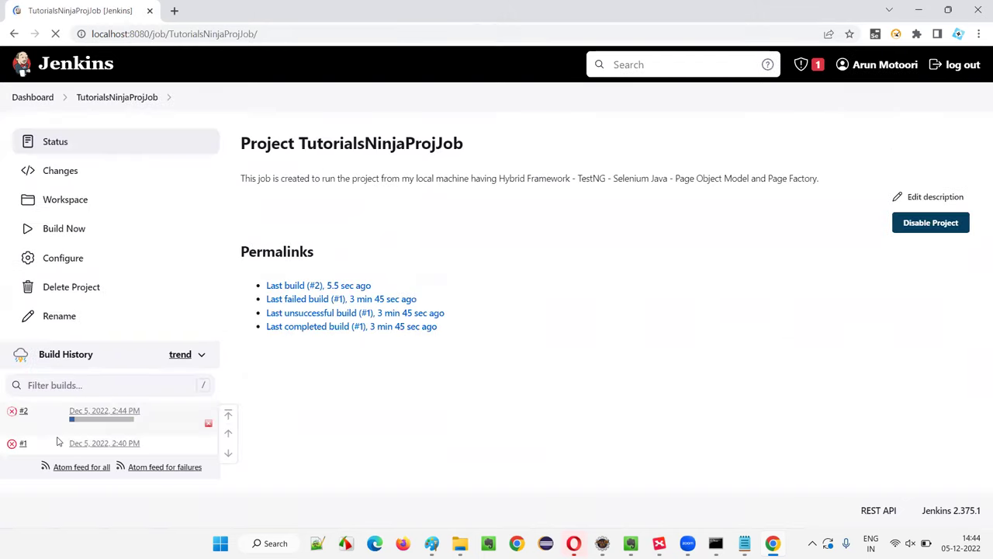
pyautogui.click(24, 411)
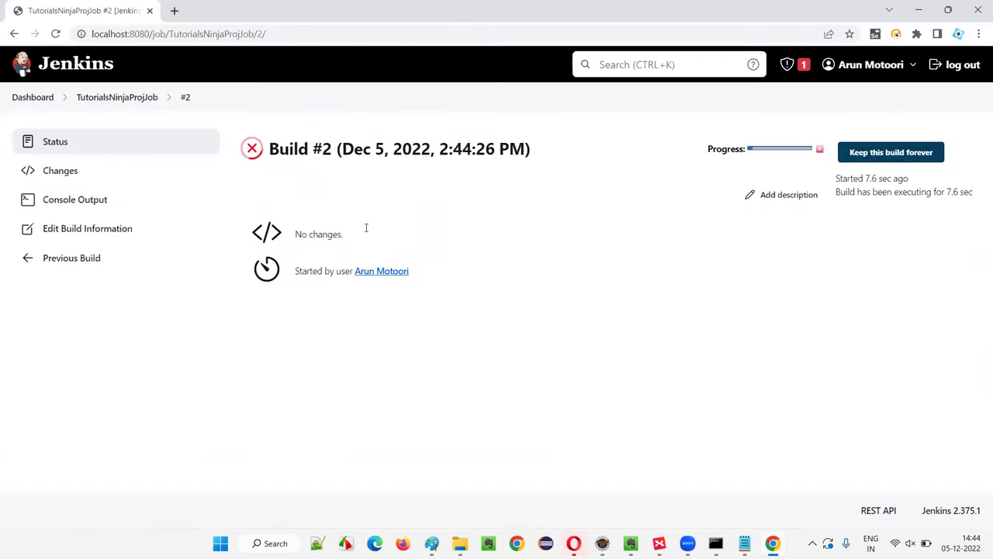
pyautogui.click(85, 200)
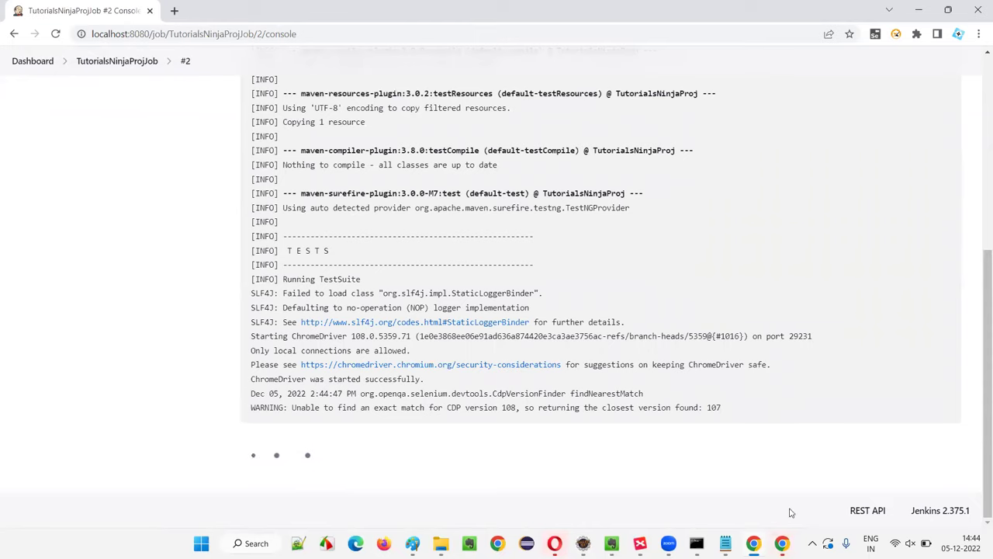
# Bring the automated Chrome test window to the front
pyautogui.click(783, 543)
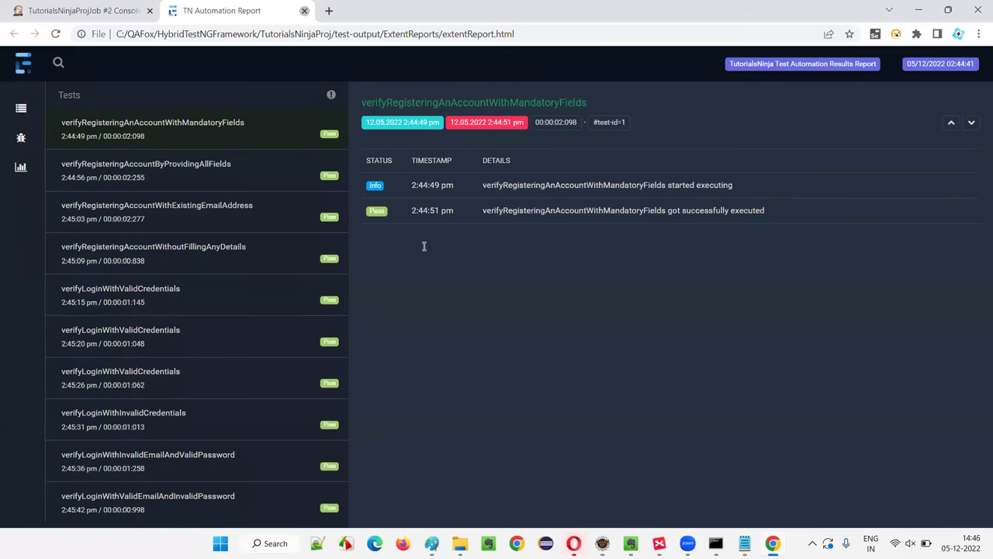
# Close the report, highlight Failures: 1 and Skipped: 1 in build #2's console, then return to the job
pyautogui.hotkey('ctrl', 'w')
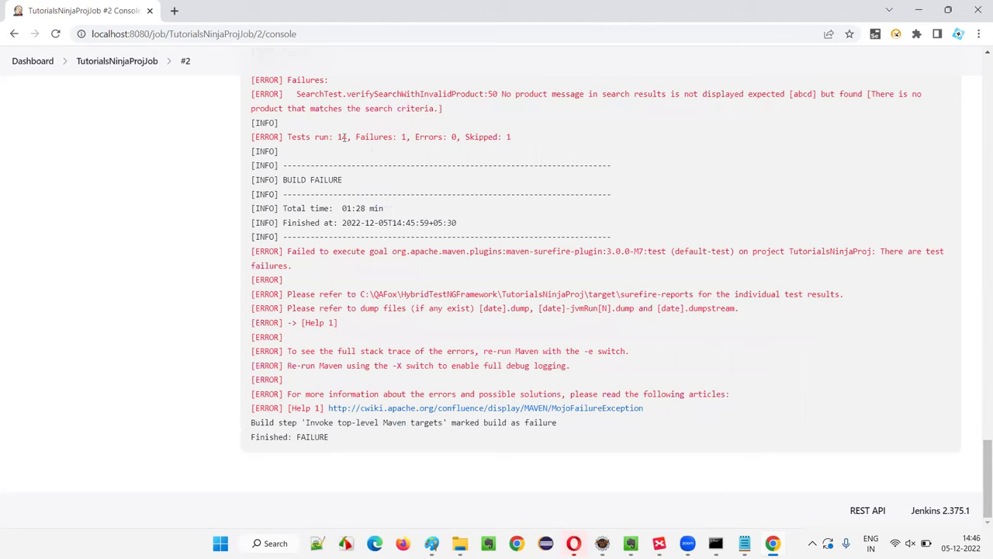
pyautogui.moveTo(357, 137); pyautogui.dragTo(416, 136)
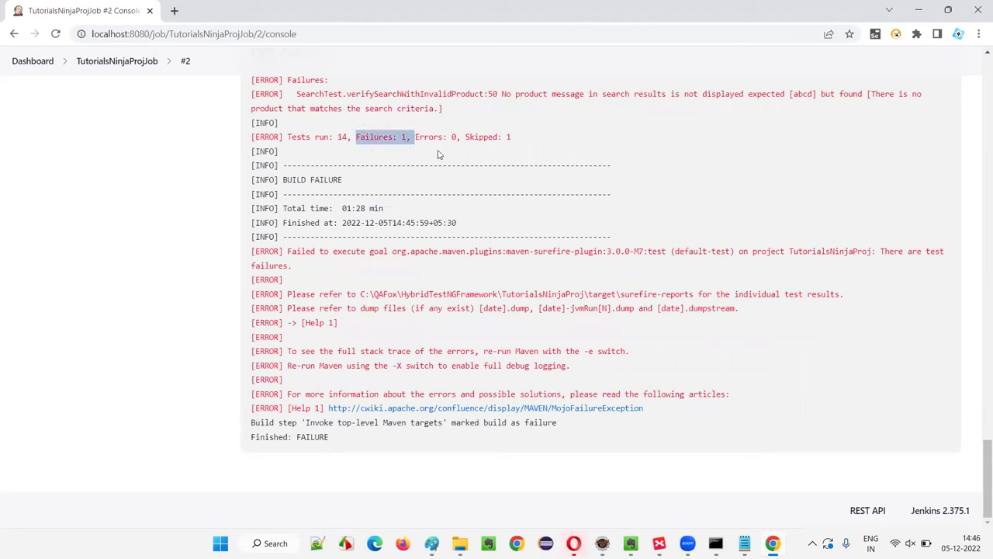
pyautogui.moveTo(461, 137); pyautogui.dragTo(538, 138)
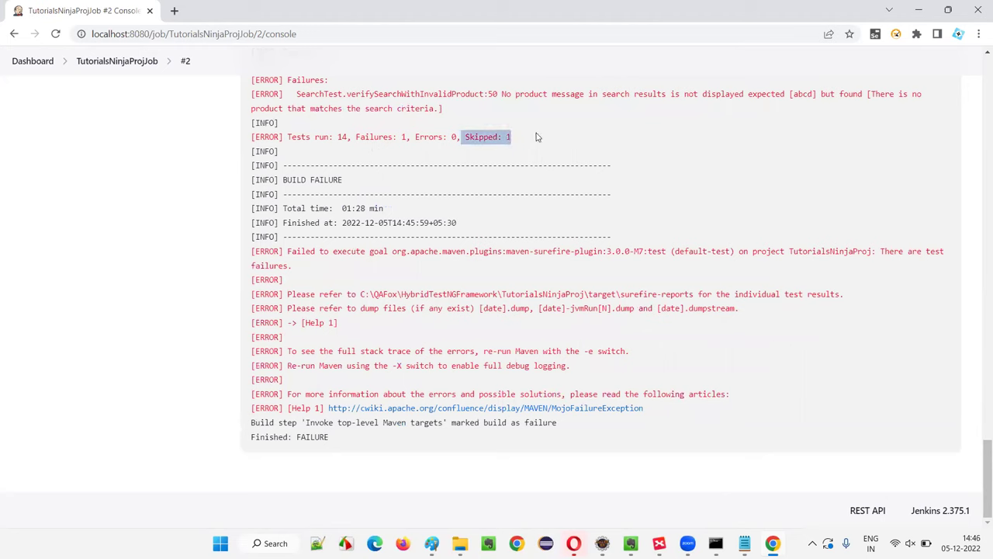
pyautogui.click(91, 190)
pyautogui.scroll(10, 160, 227)
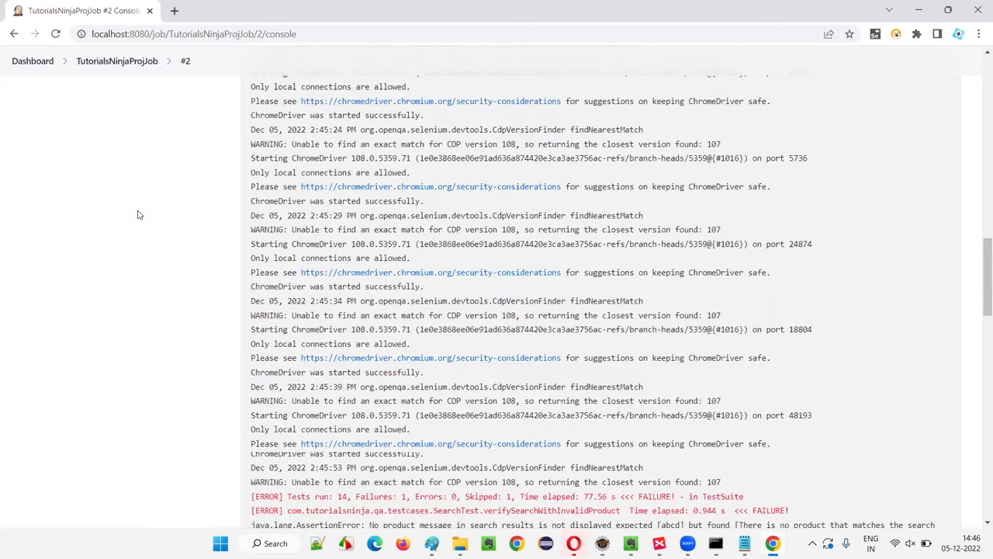
pyautogui.scroll(10, 133, 198)
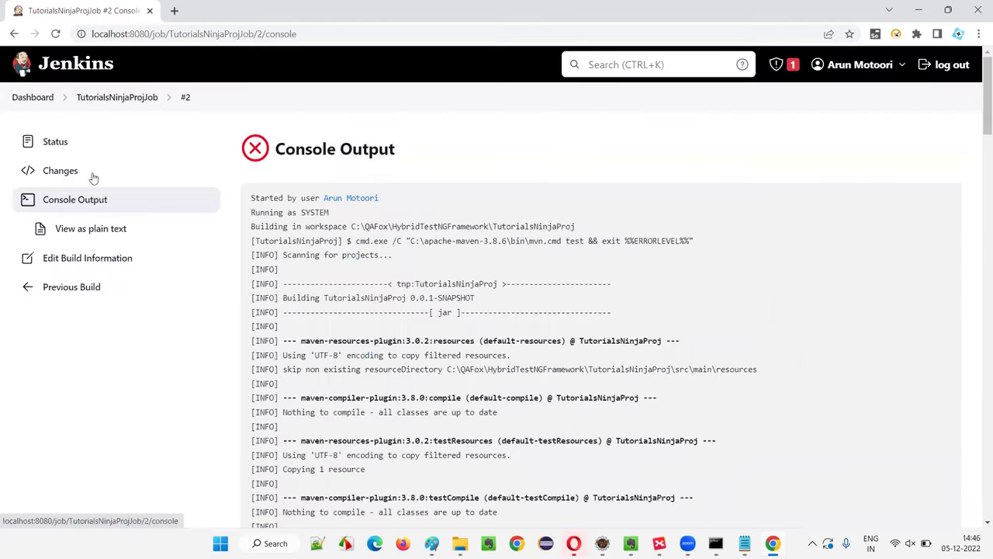
pyautogui.click(120, 99)
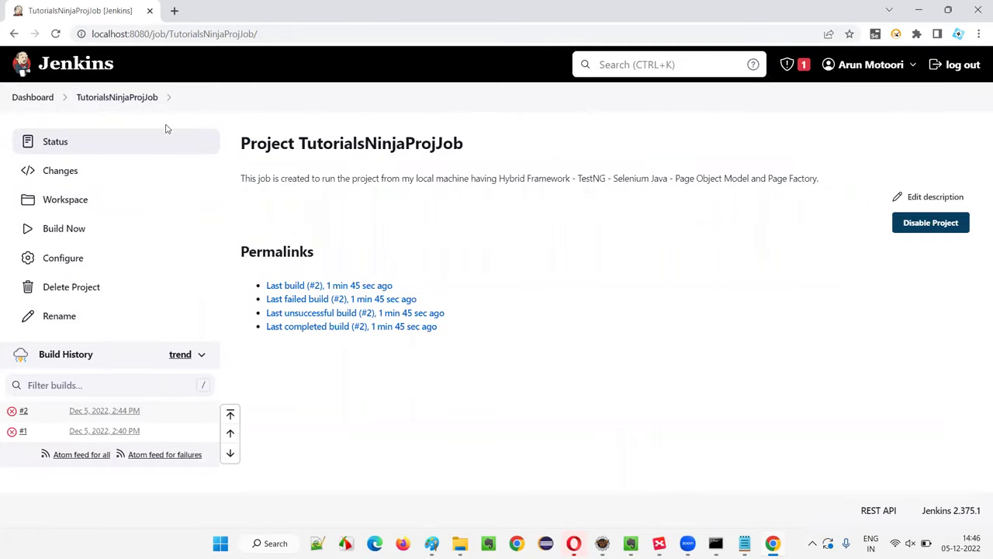
# Open TutorialsNinjaProjJob's Configure page from the dashboard job menu
pyautogui.click(45, 98)
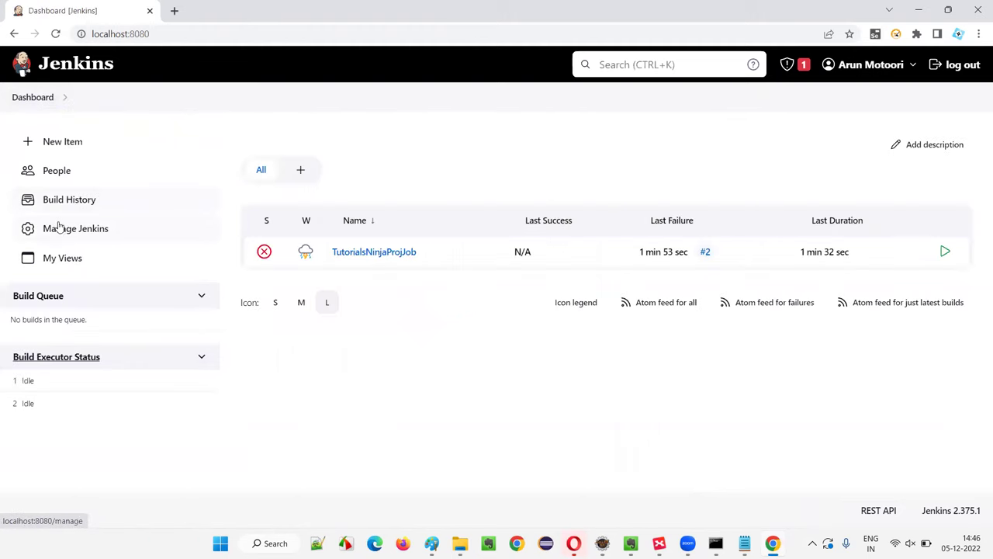
pyautogui.click(426, 253)
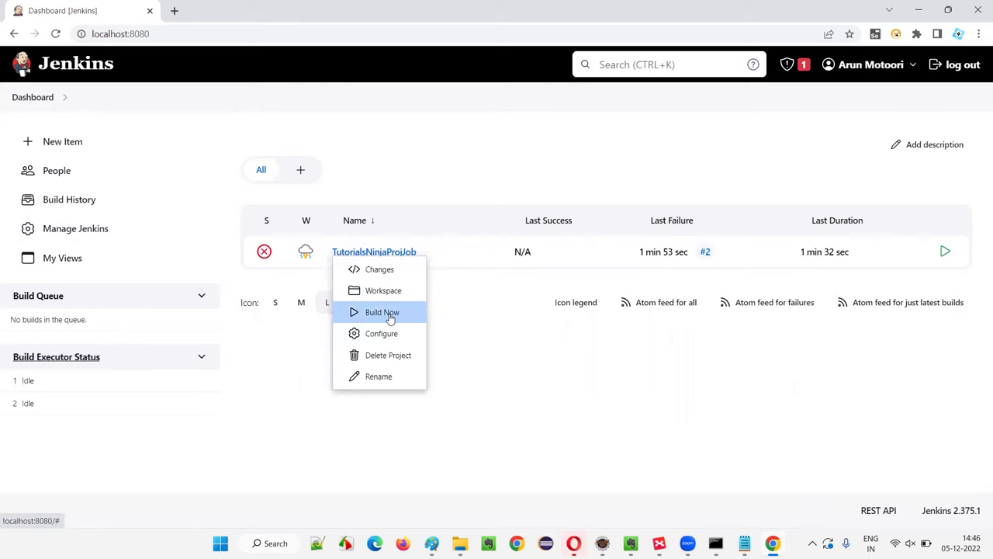
pyautogui.click(391, 338)
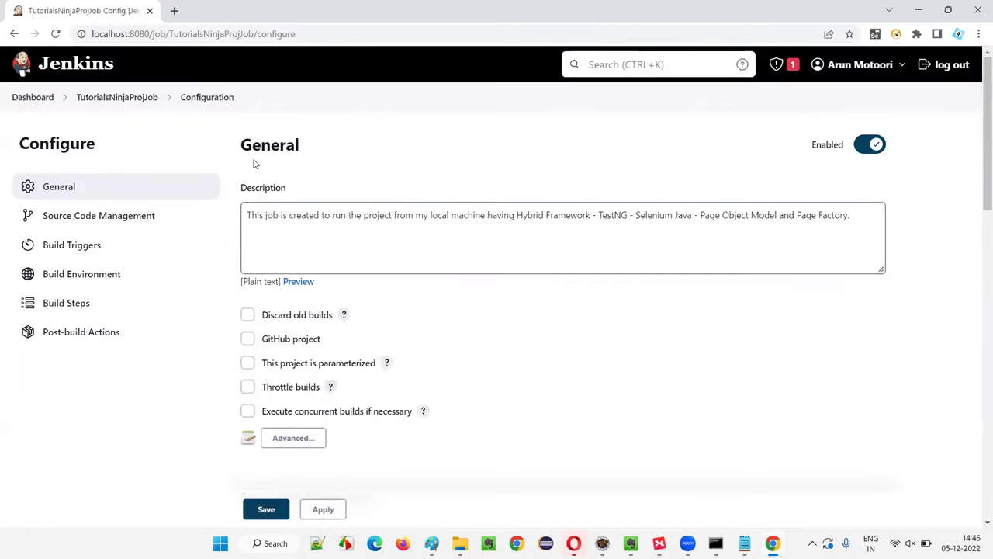
# List the post-build action choices, including Publish TestNG Results
pyautogui.scroll(-3, 562, 332)
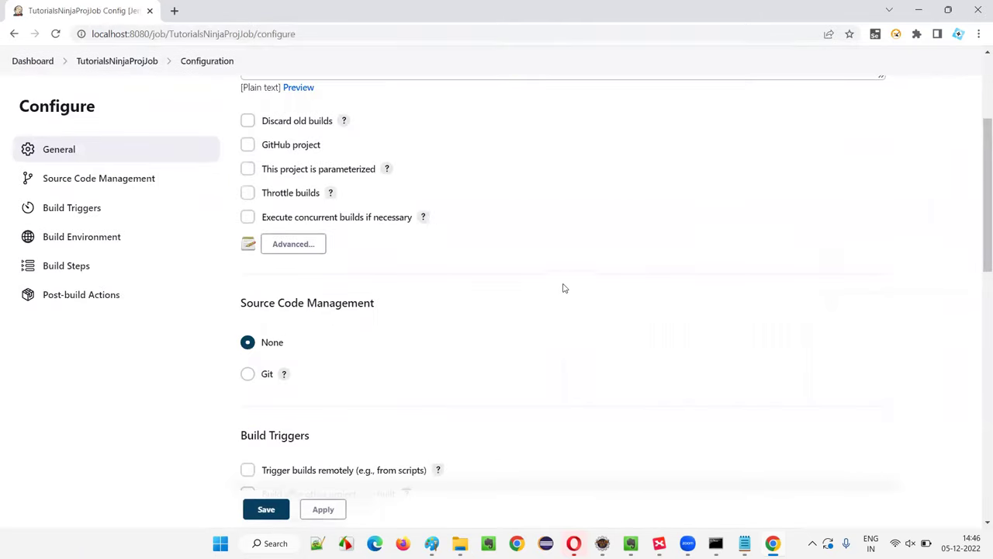
pyautogui.scroll(-10, 564, 291)
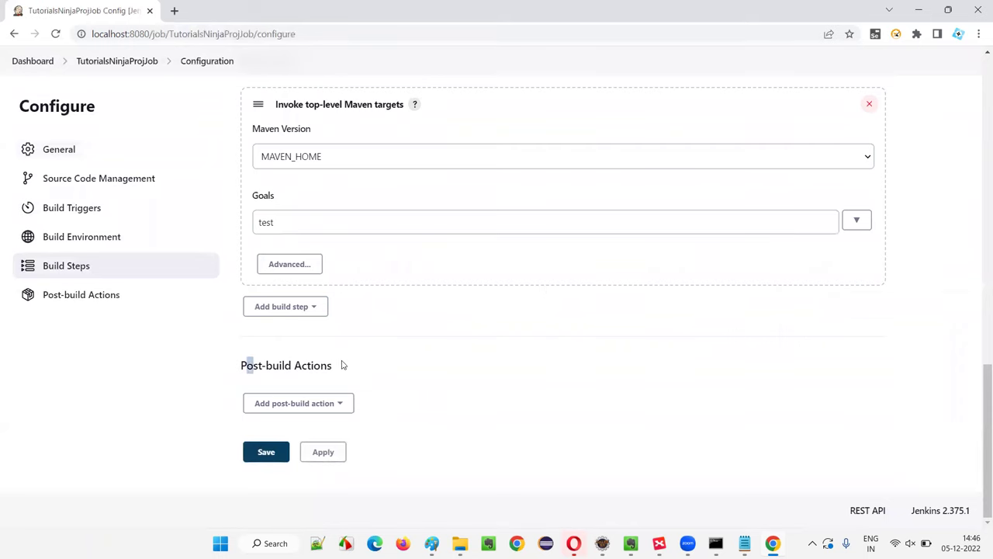
pyautogui.click(317, 410)
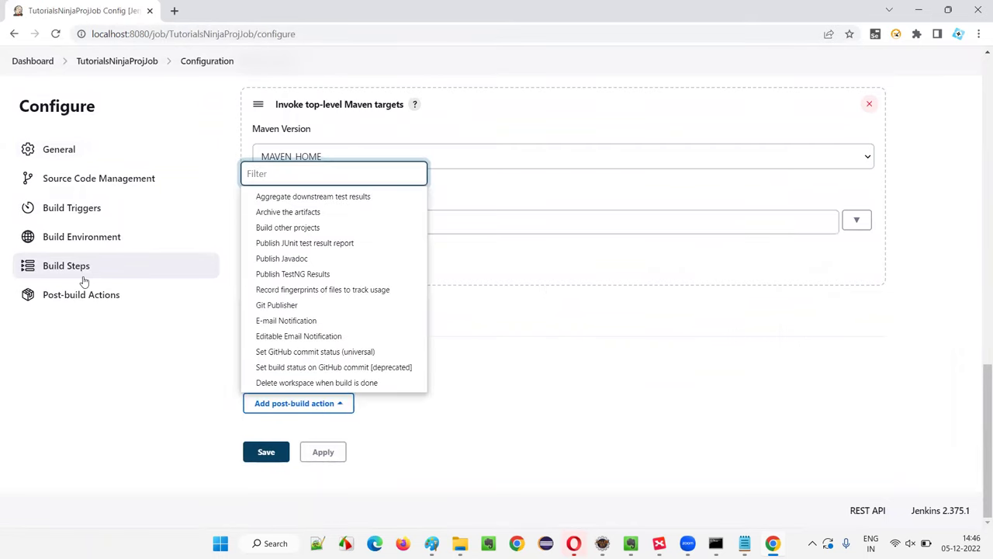
pyautogui.click(71, 299)
pyautogui.click(321, 405)
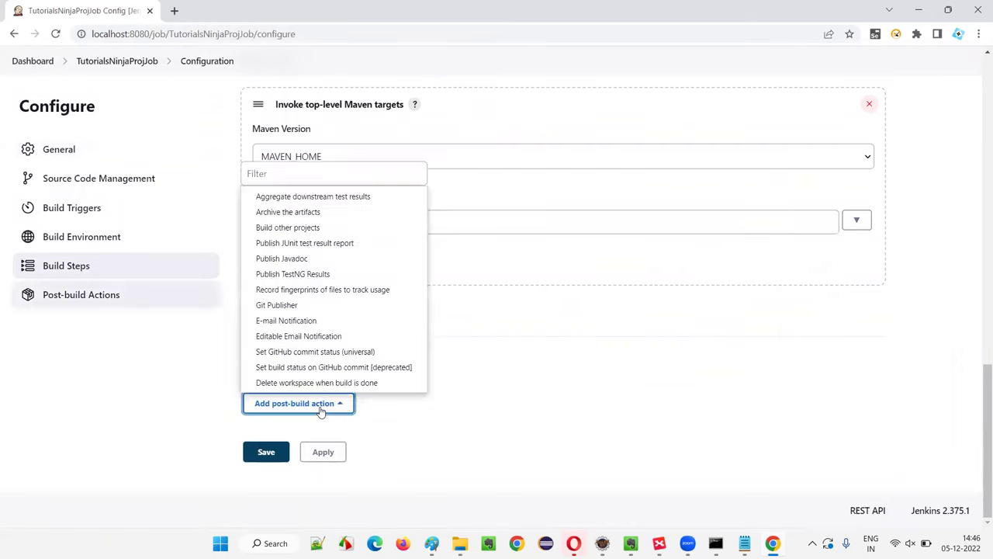
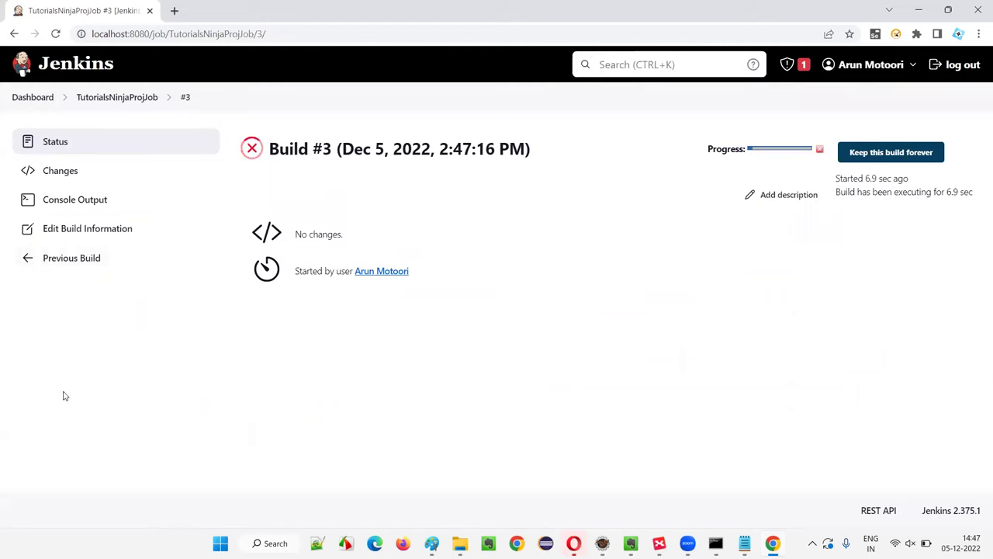
# Review build #3's console output and the failed verifySearchWithInvalidProduct test in the extent report
pyautogui.click(59, 205)
pyautogui.scroll(-4, 404, 314)
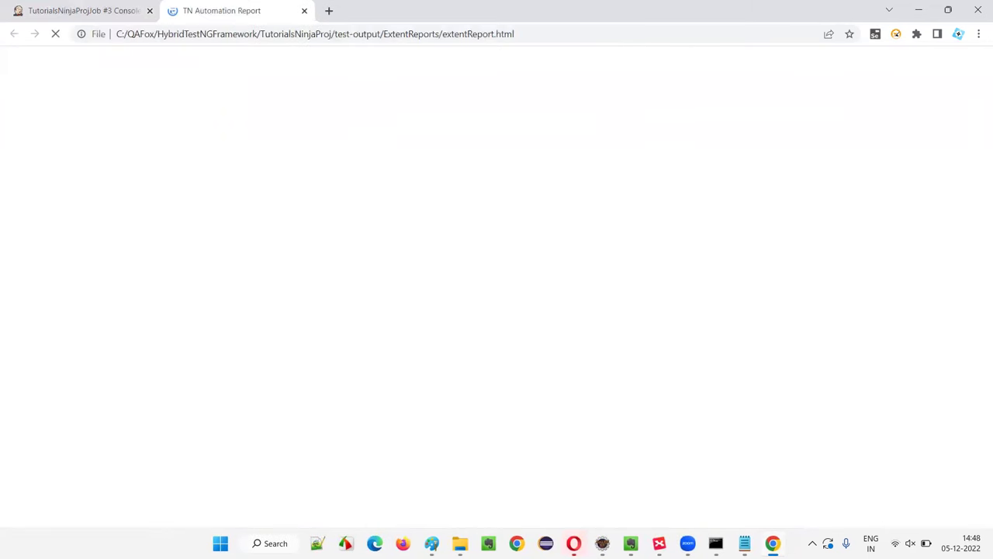
pyautogui.scroll(-5, 276, 156)
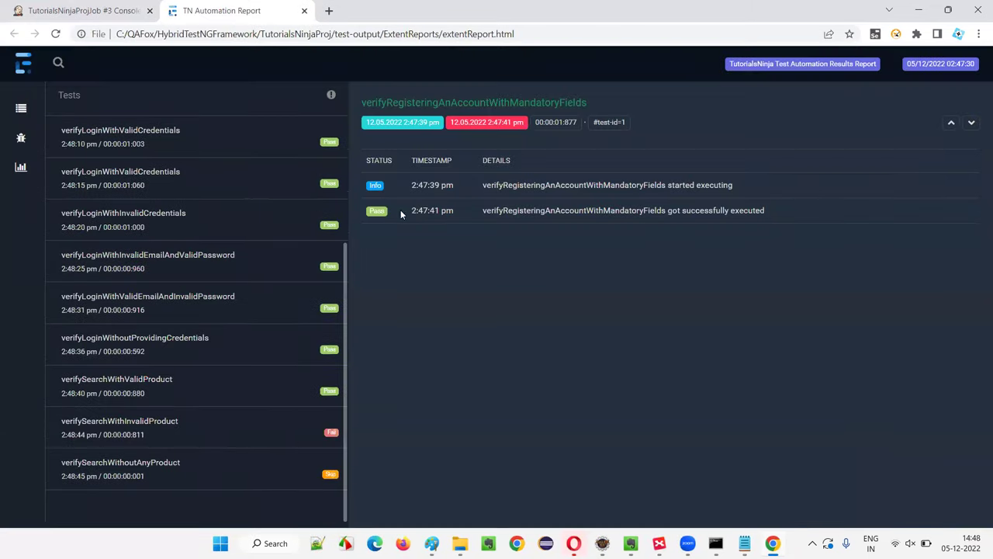
pyautogui.click(119, 425)
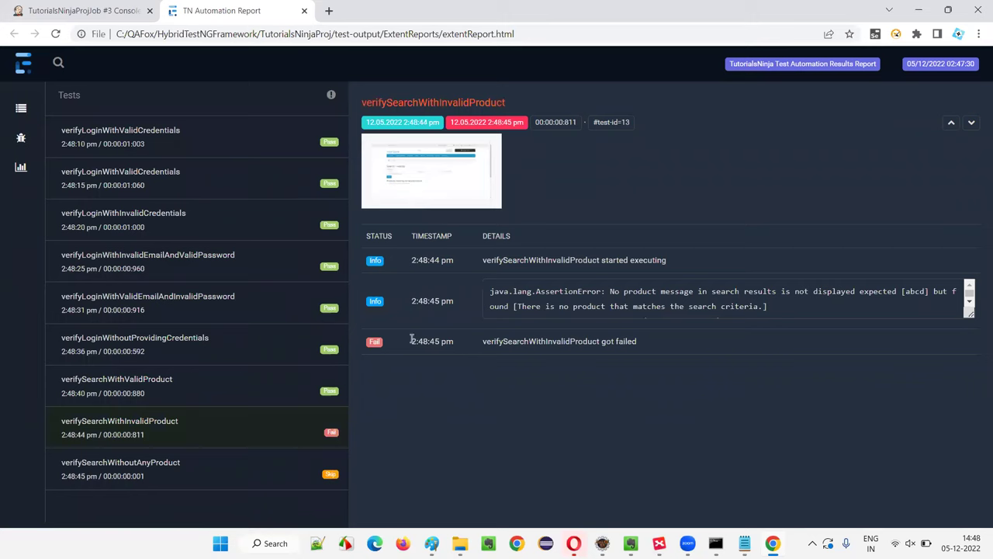
pyautogui.click(304, 10)
pyautogui.scroll(-10, 444, 402)
pyautogui.scroll(20, 326, 250)
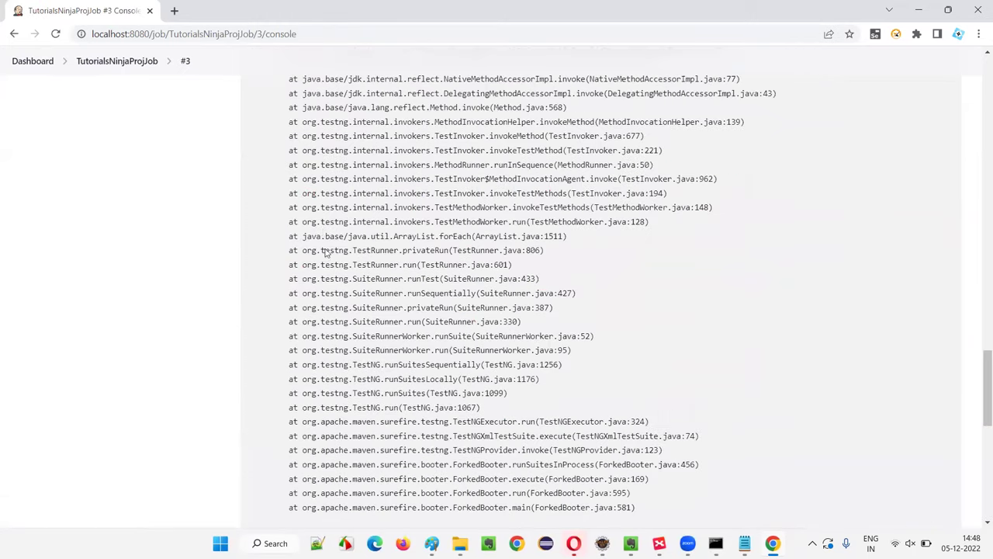
# Open build #3's TestNG results and view the failed verifySearchWithInvalidProduct test details
pyautogui.click(142, 67)
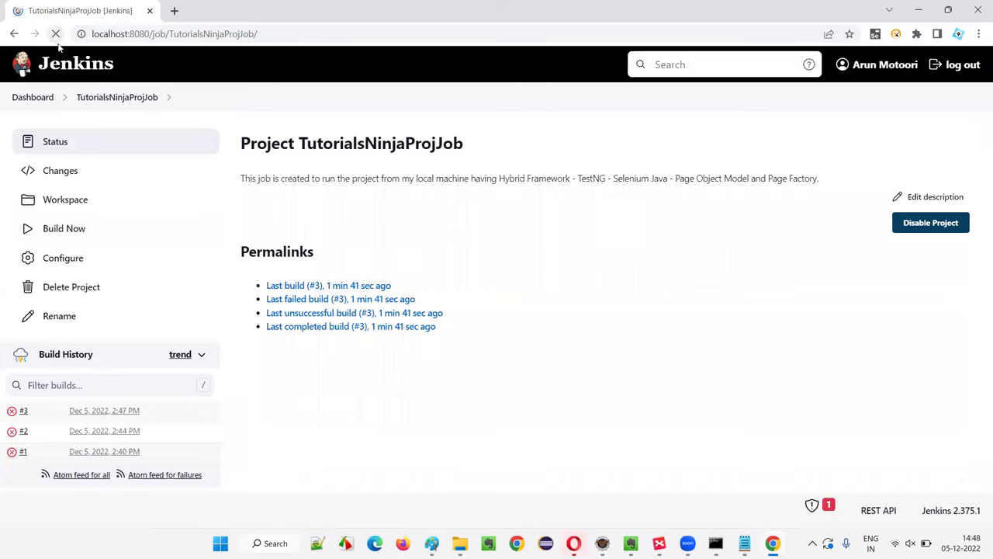
pyautogui.click(24, 413)
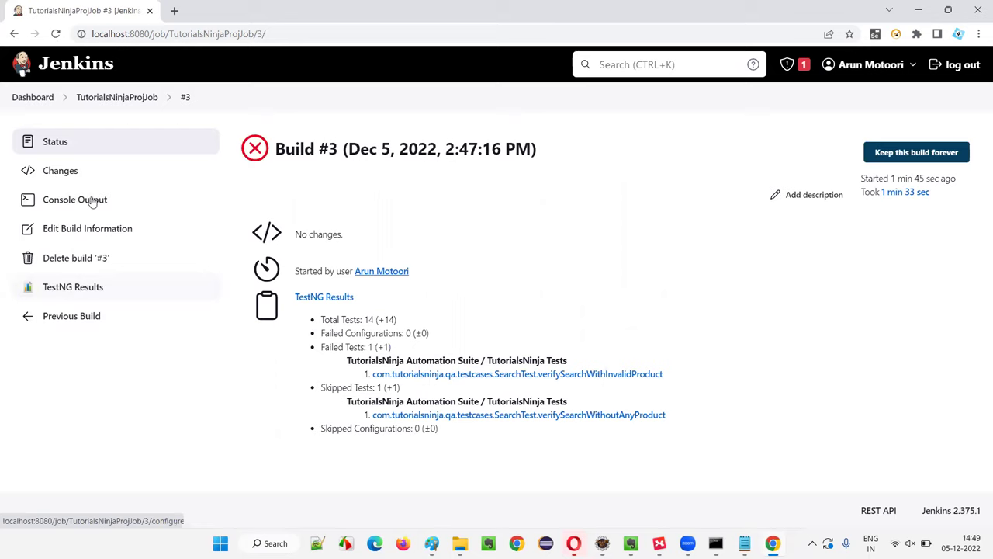
pyautogui.click(76, 291)
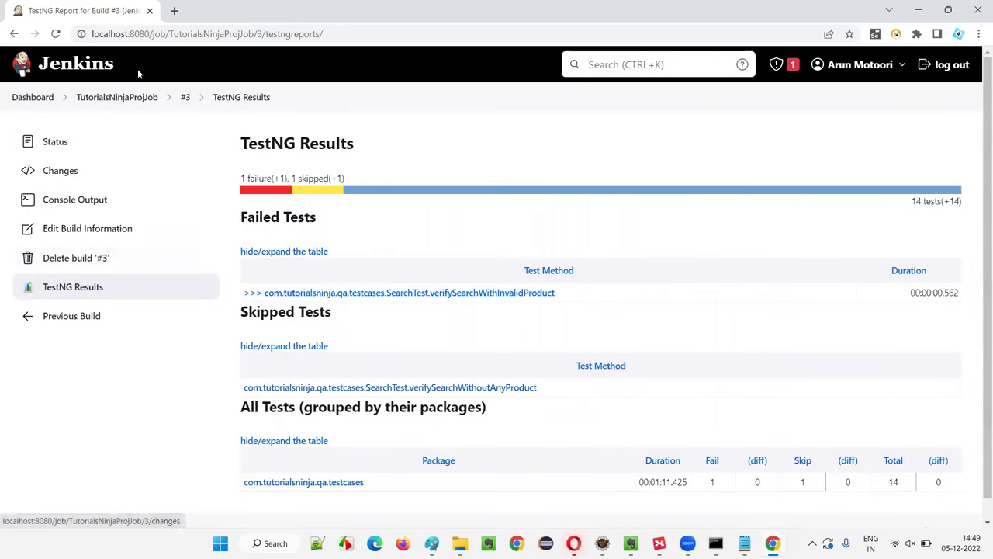
pyautogui.scroll(-1, 636, 275)
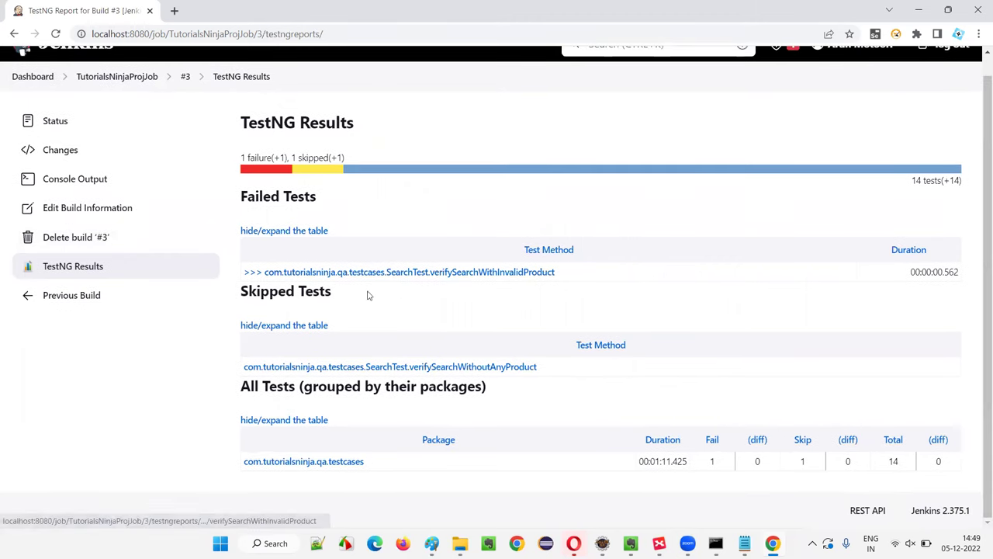
pyautogui.click(340, 276)
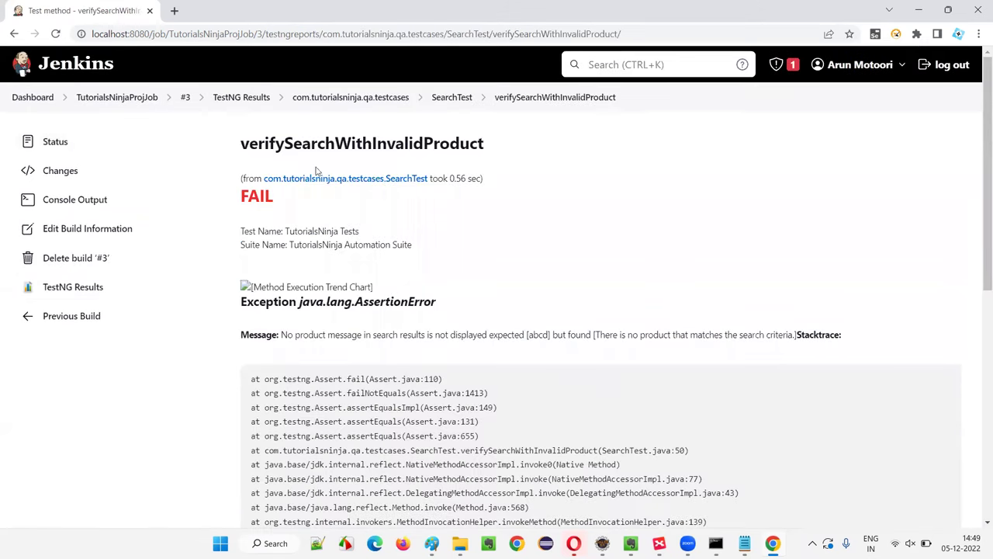
pyautogui.scroll(-5, 506, 337)
pyautogui.scroll(5, 459, 330)
# From the TestNG summary, open the com.tutorialsninja.qa.testcases package results
pyautogui.click(70, 286)
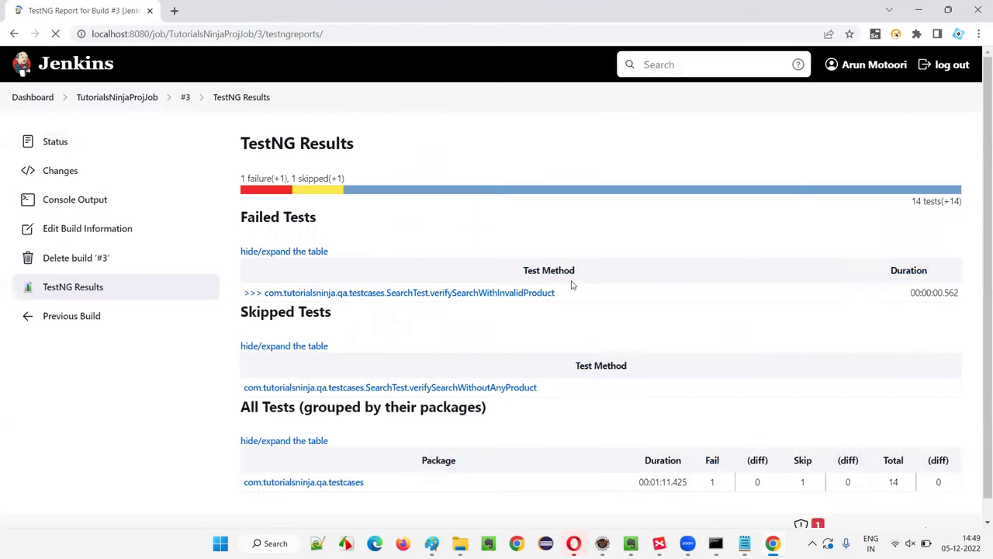
pyautogui.scroll(-1, 579, 280)
pyautogui.moveTo(269, 292); pyautogui.dragTo(388, 295)
pyautogui.click(375, 353)
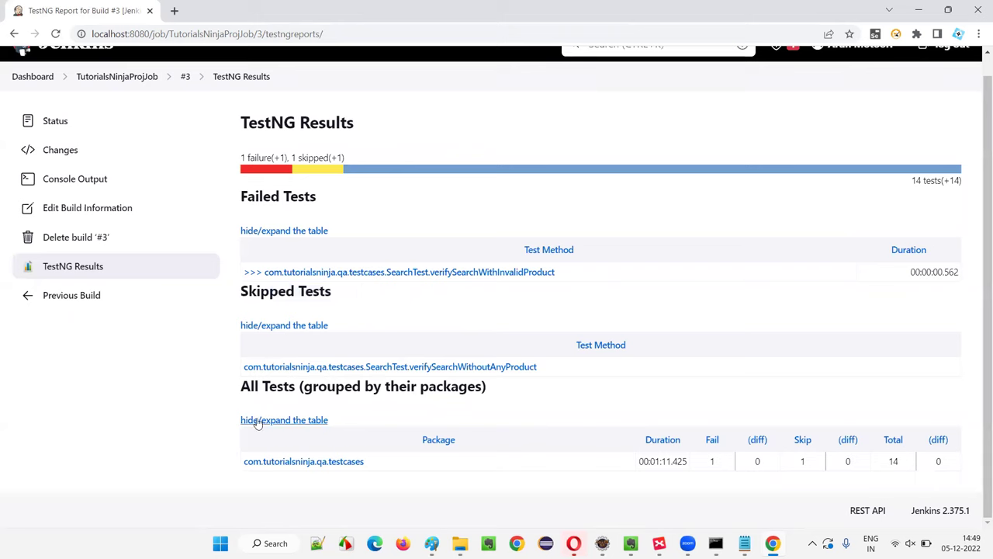
pyautogui.click(321, 423)
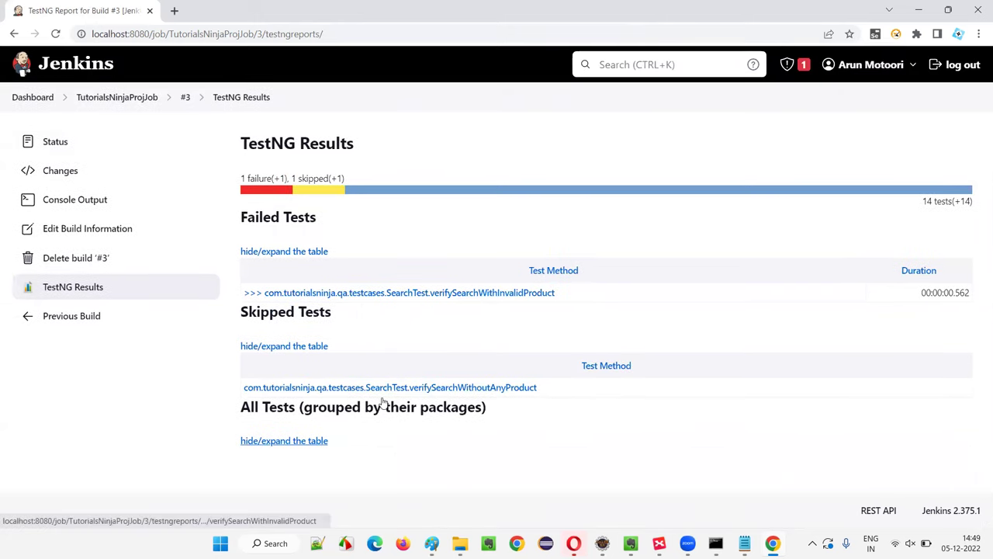
pyautogui.click(301, 442)
pyautogui.scroll(-1, 556, 323)
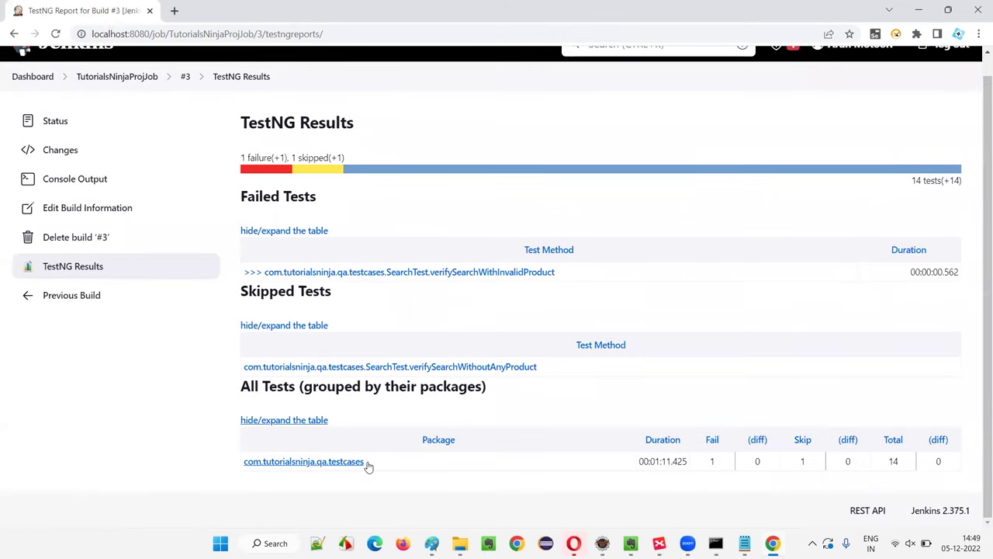
pyautogui.click(341, 464)
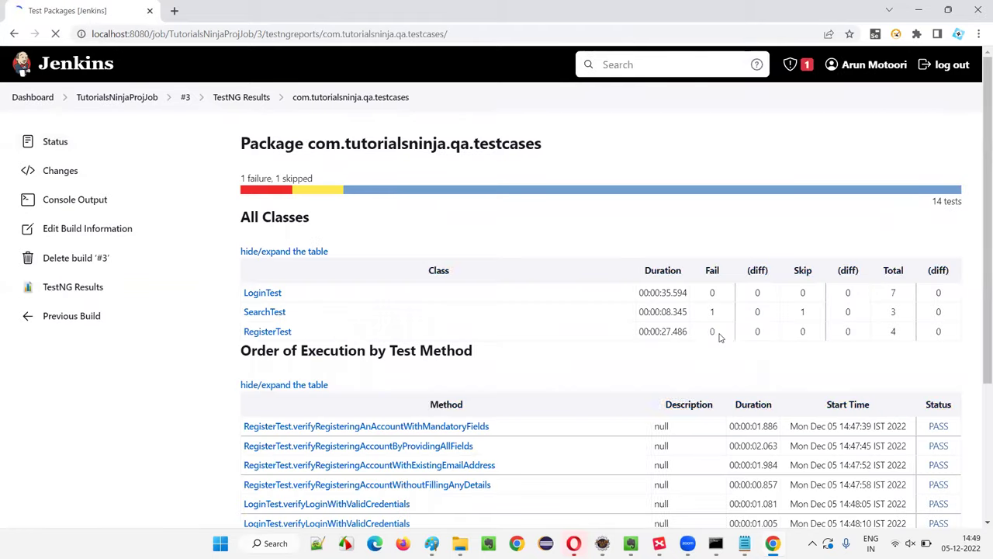
pyautogui.scroll(-3, 719, 335)
pyautogui.scroll(-1, 697, 339)
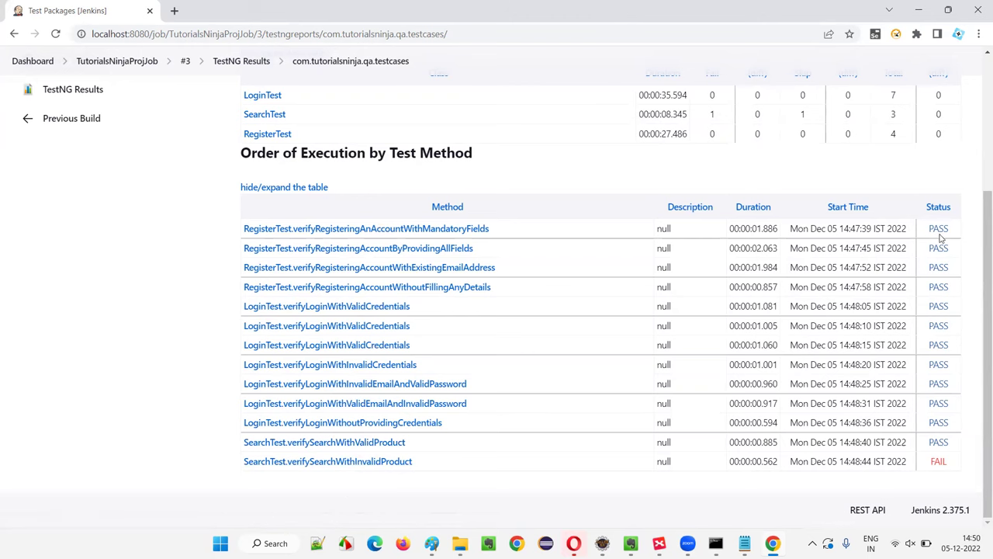
pyautogui.scroll(3, 851, 335)
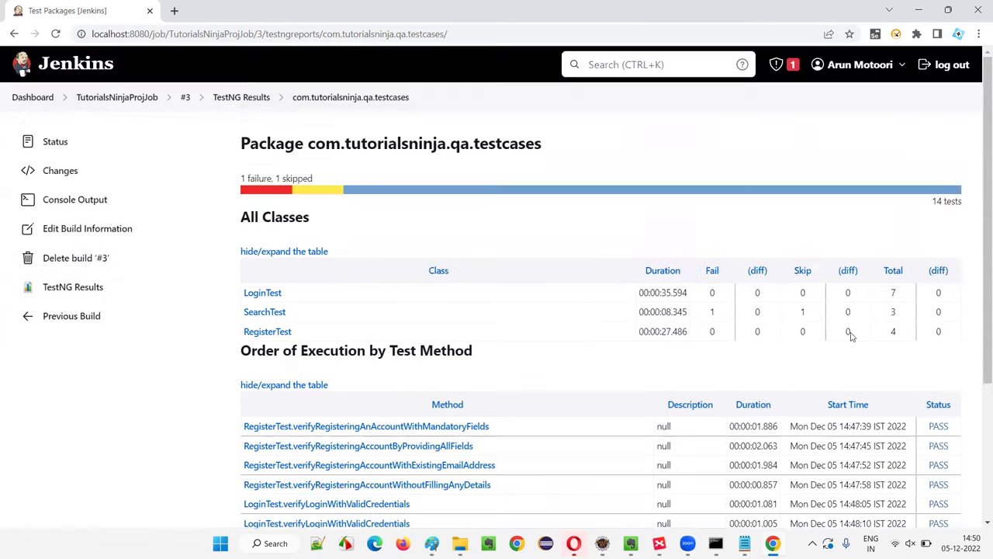
pyautogui.doubleClick(803, 310)
pyautogui.doubleClick(893, 292)
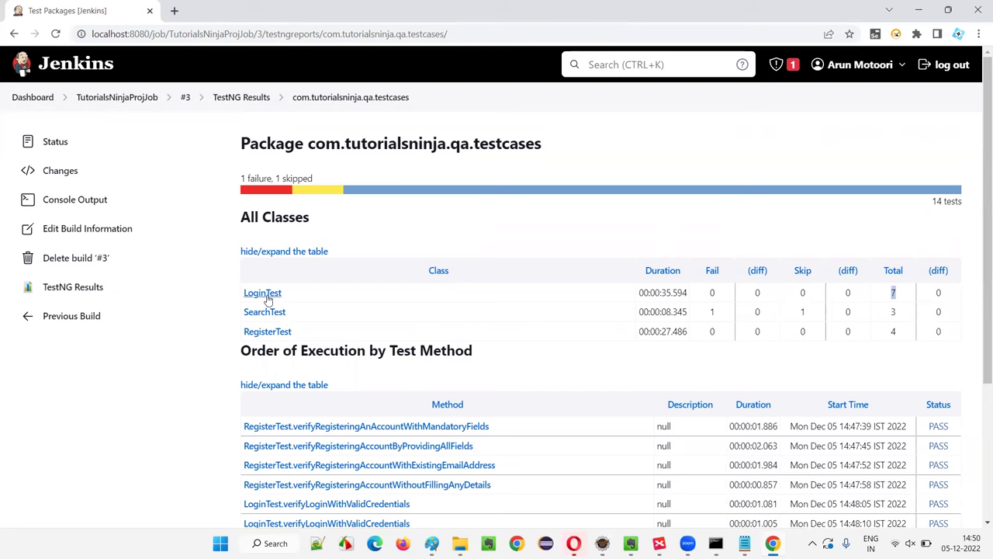
pyautogui.click(887, 301)
pyautogui.doubleClick(892, 311)
pyautogui.doubleClick(807, 312)
pyautogui.click(724, 315)
pyautogui.doubleClick(803, 293)
pyautogui.doubleClick(712, 311)
pyautogui.doubleClick(803, 312)
pyautogui.doubleClick(892, 314)
pyautogui.moveTo(708, 331); pyautogui.dragTo(859, 333)
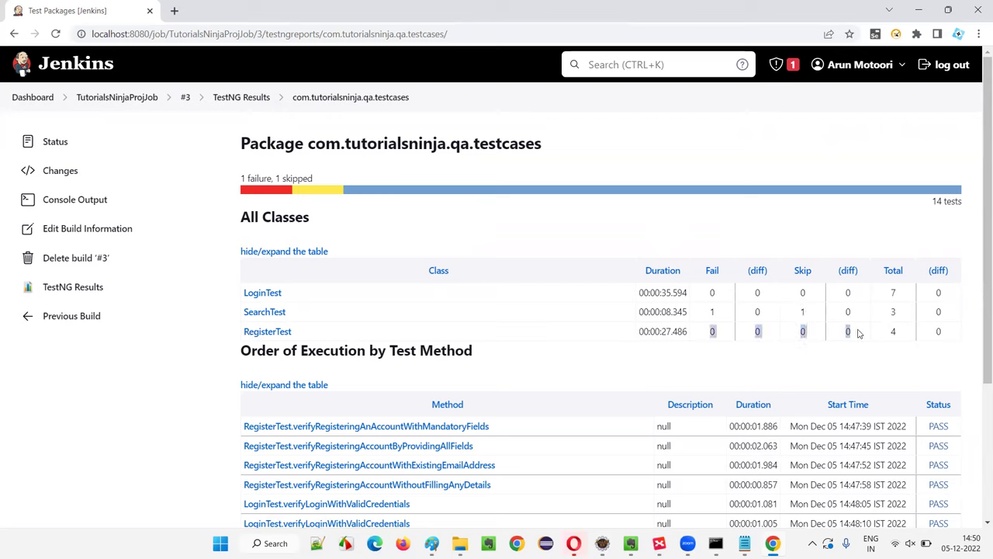
pyautogui.click(728, 349)
pyautogui.moveTo(719, 340); pyautogui.dragTo(829, 354)
pyautogui.click(847, 344)
pyautogui.click(887, 387)
pyautogui.scroll(-3, 887, 387)
pyautogui.scroll(3, 765, 328)
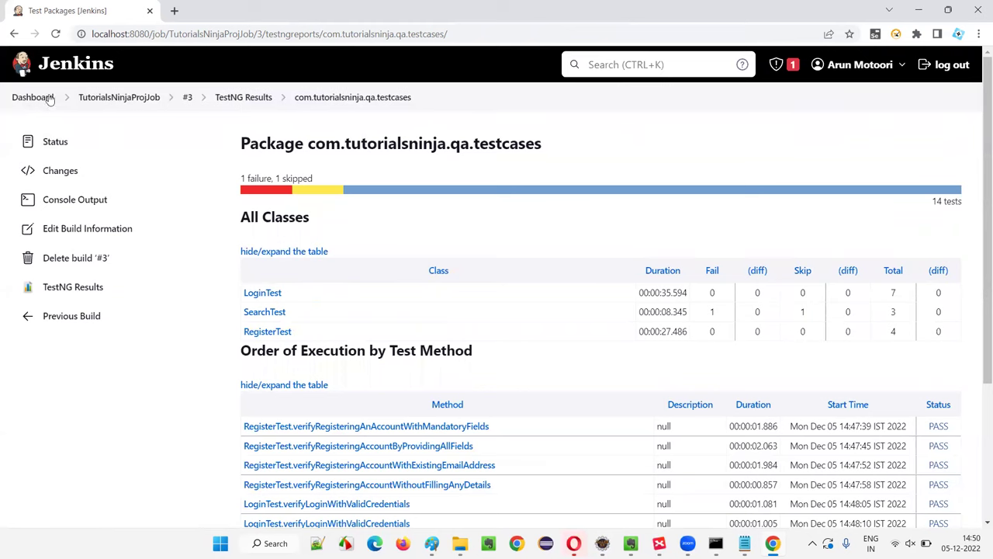
pyautogui.click(130, 99)
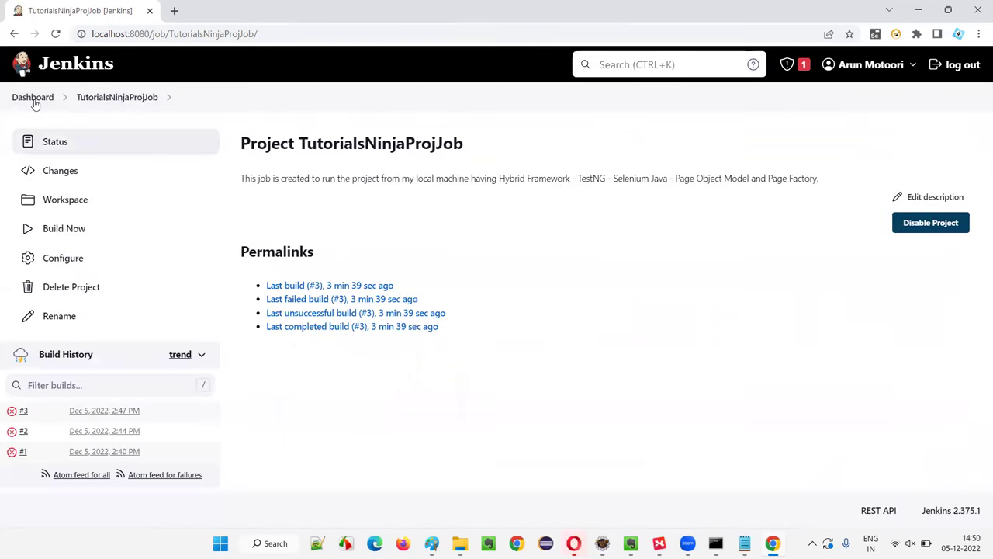
# Open TutorialsNinjaProjJob's configuration at the Build Triggers section
pyautogui.click(35, 98)
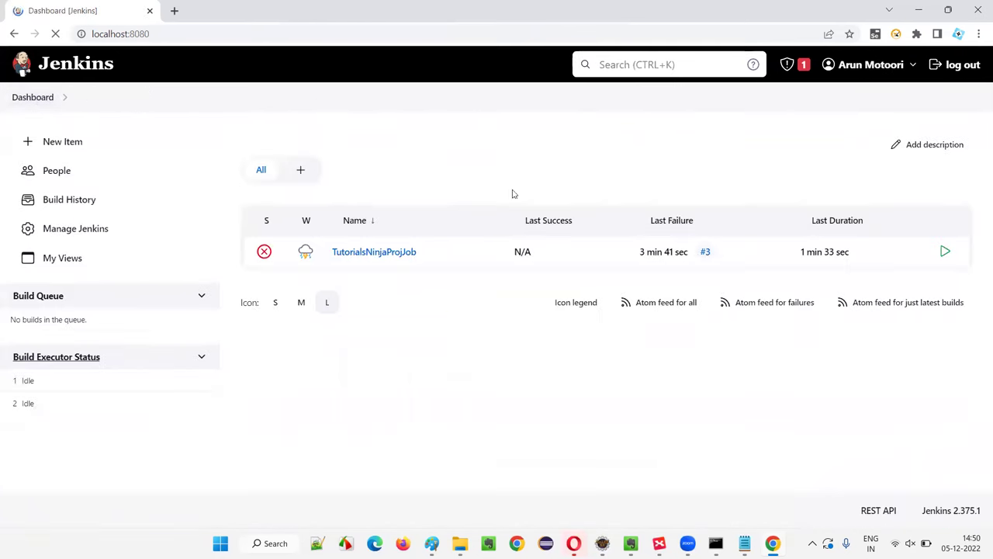
pyautogui.click(427, 252)
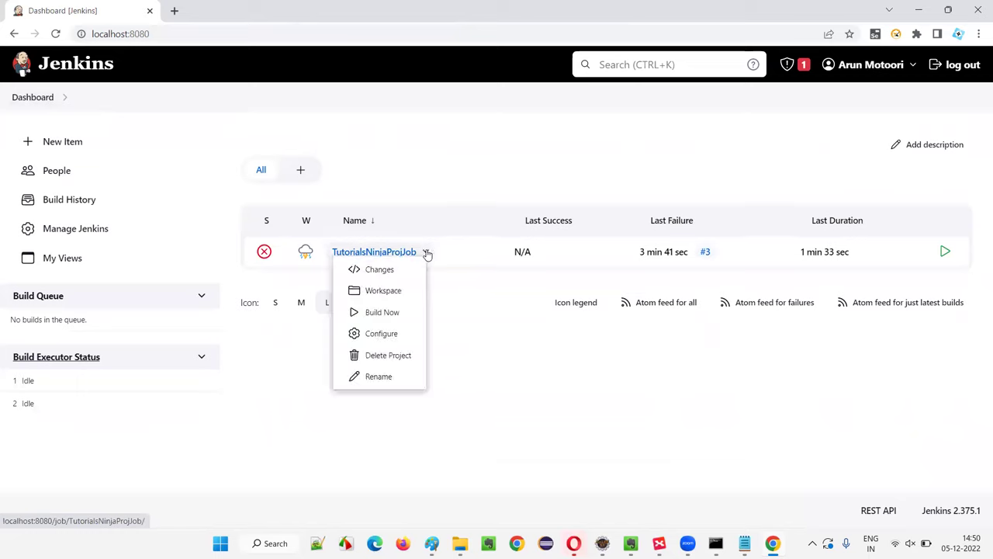
pyautogui.click(393, 335)
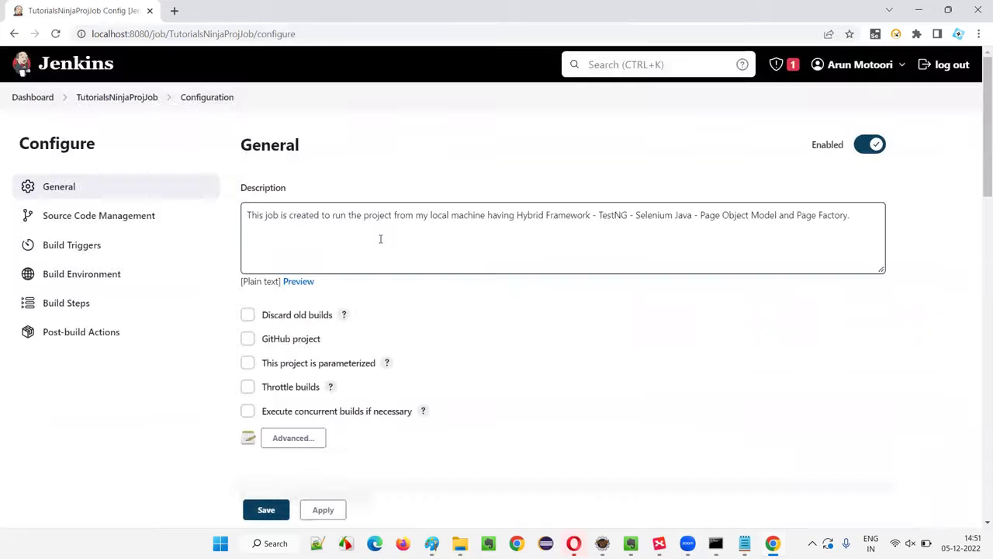
pyautogui.click(432, 242)
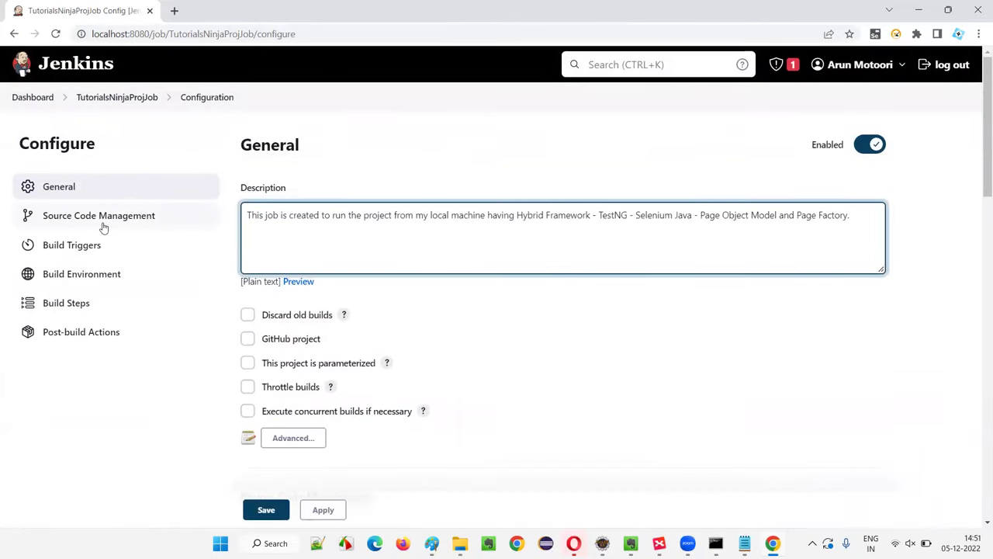
pyautogui.scroll(-1, 101, 226)
pyautogui.click(98, 201)
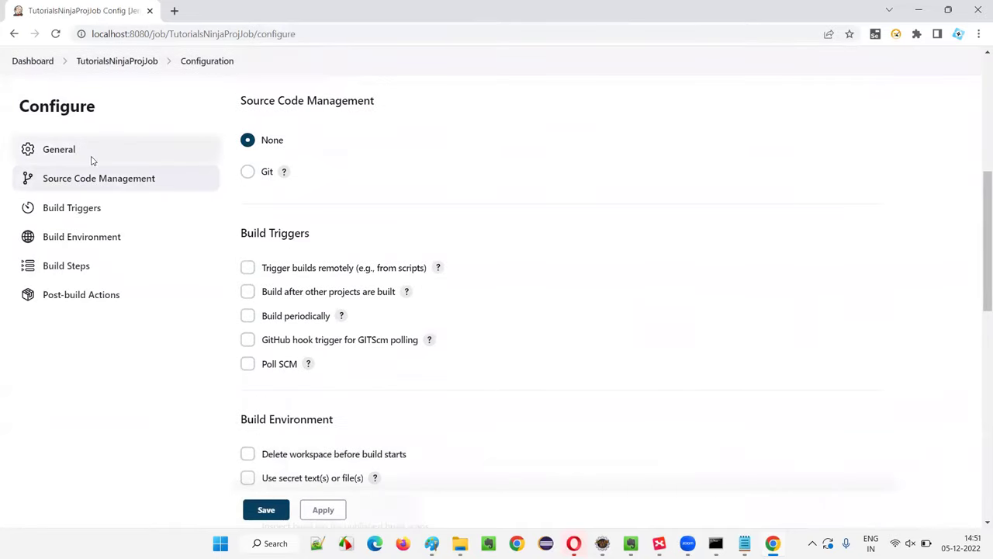
pyautogui.click(93, 155)
pyautogui.scroll(-1, 73, 264)
pyautogui.click(71, 225)
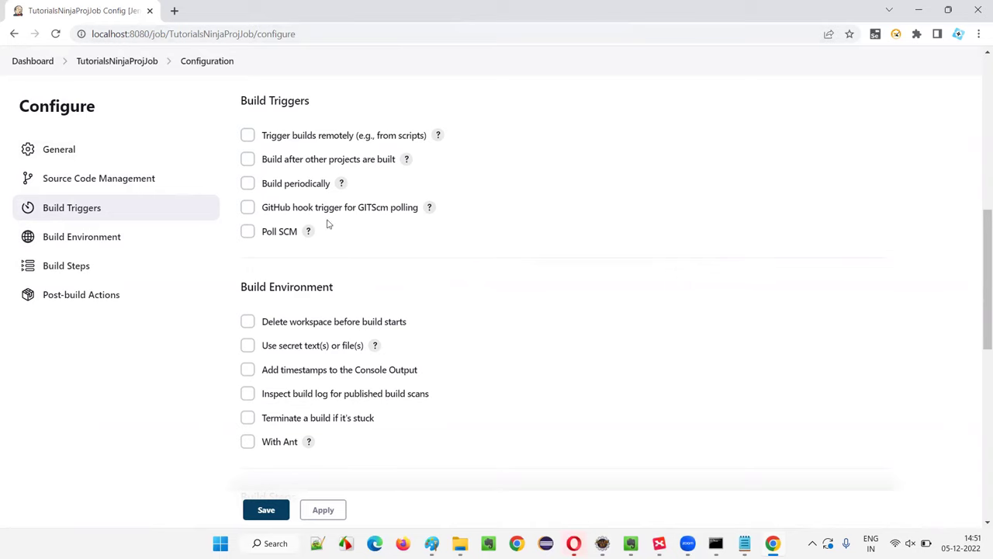
# Enable Build periodically and expand the help for the Schedule setting
pyautogui.click(267, 188)
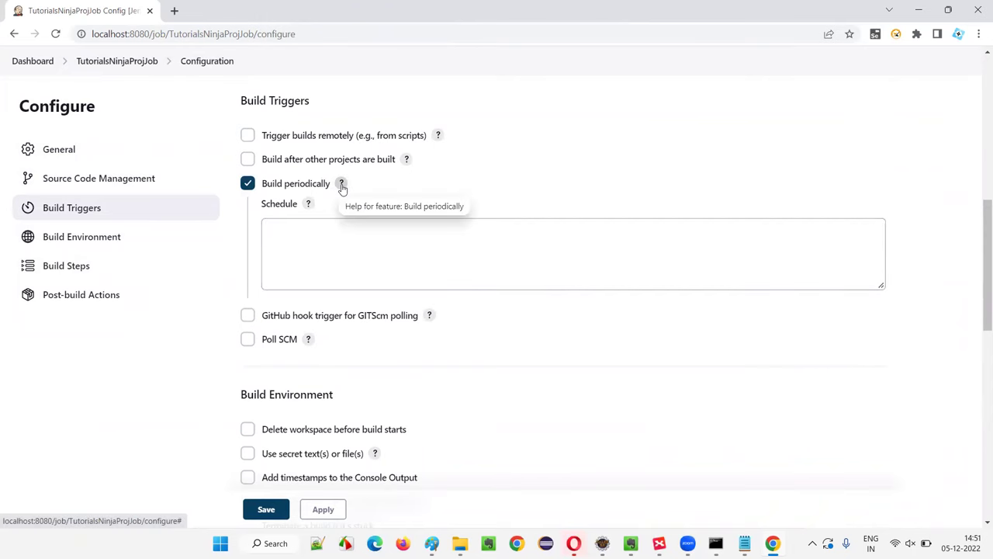
pyautogui.click(342, 185)
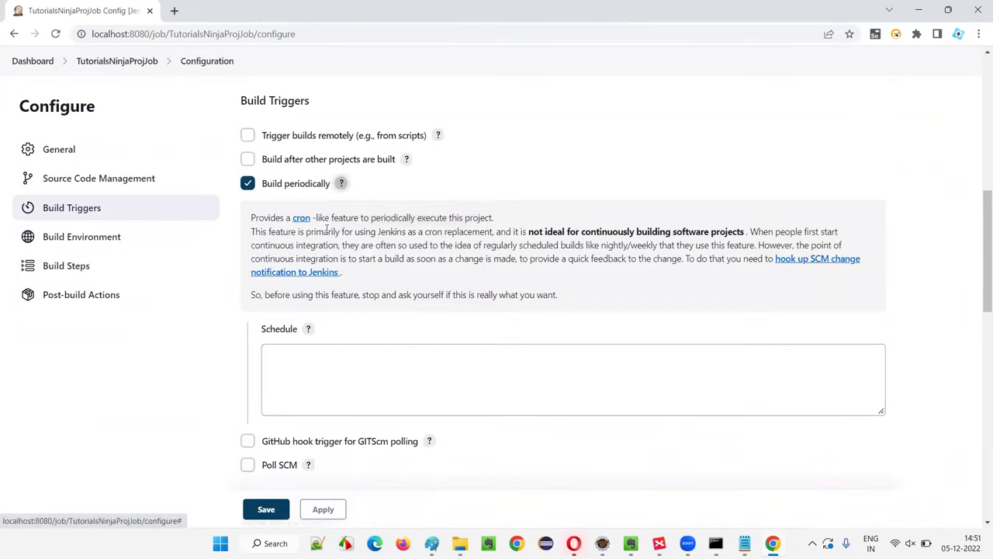
pyautogui.scroll(-3, 394, 308)
pyautogui.scroll(1, 381, 293)
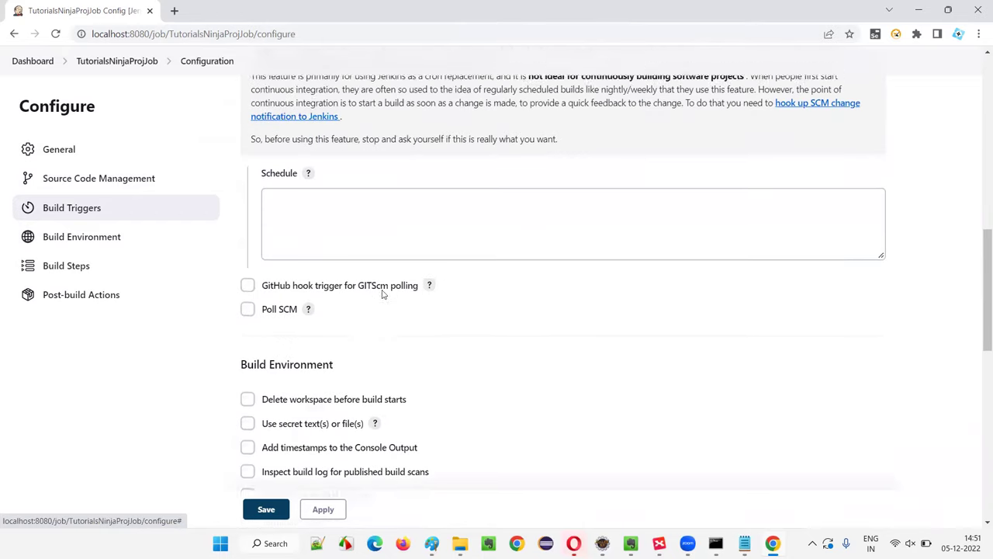
pyautogui.scroll(1, 305, 213)
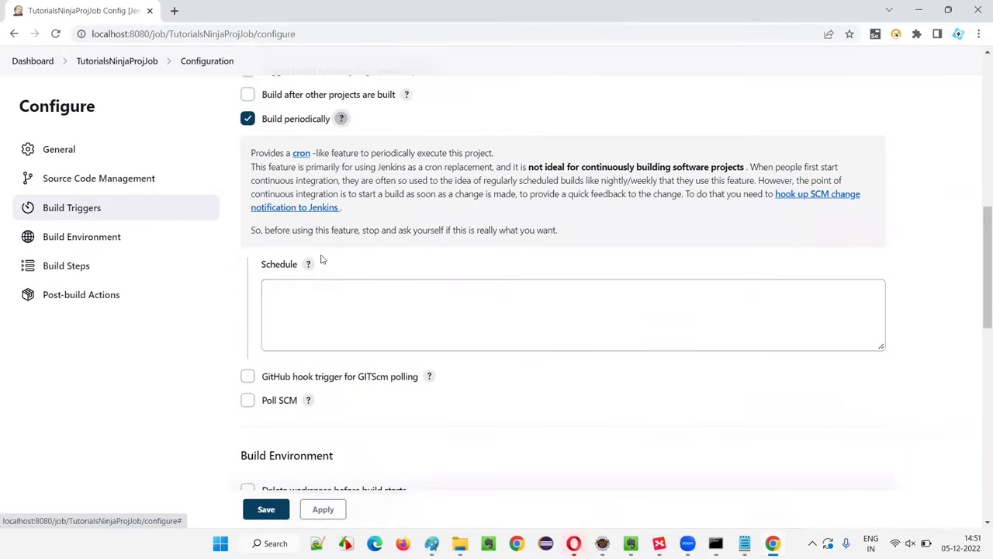
pyautogui.click(309, 265)
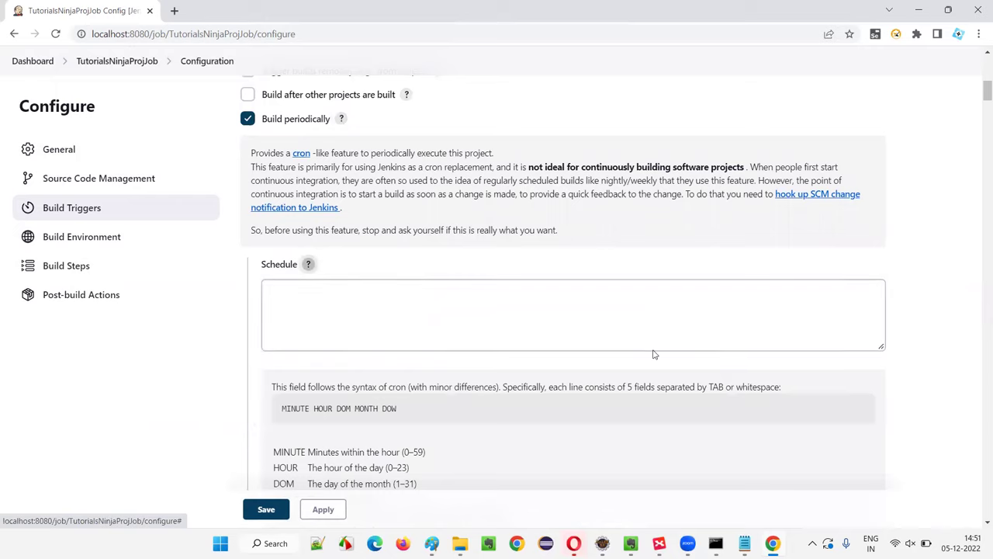
pyautogui.scroll(-3, 654, 350)
pyautogui.moveTo(281, 258); pyautogui.dragTo(425, 284)
pyautogui.scroll(2, 456, 308)
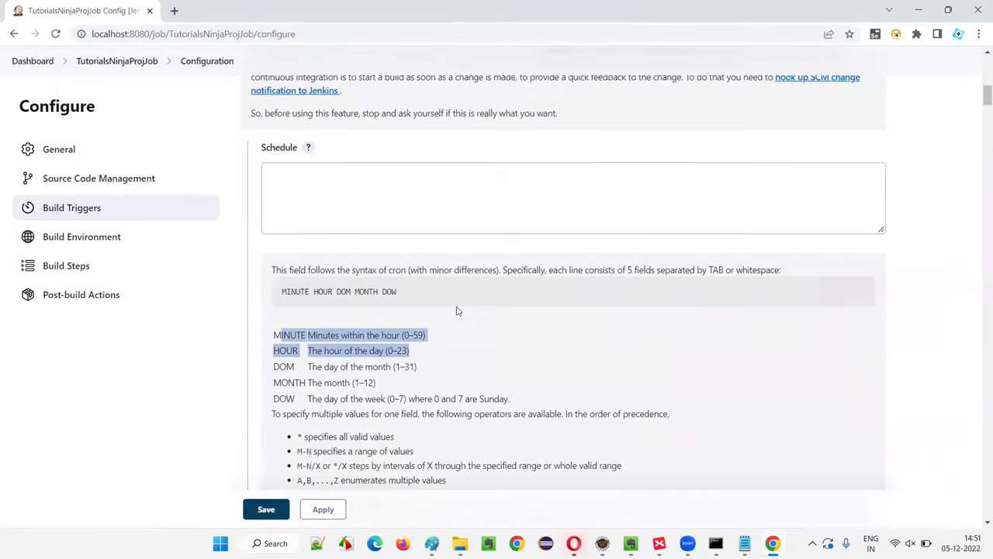
# Read through the cron syntax help below the empty Schedule box
pyautogui.click(365, 273)
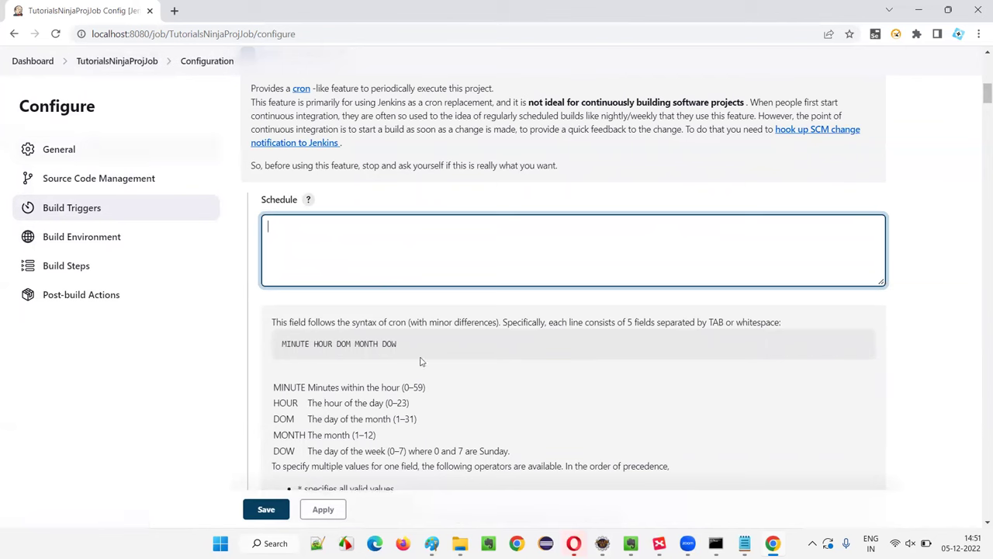
pyautogui.scroll(-2, 419, 311)
pyautogui.moveTo(317, 262); pyautogui.dragTo(426, 262)
pyautogui.click(445, 262)
pyautogui.scroll(-4, 423, 283)
pyautogui.scroll(-2, 417, 280)
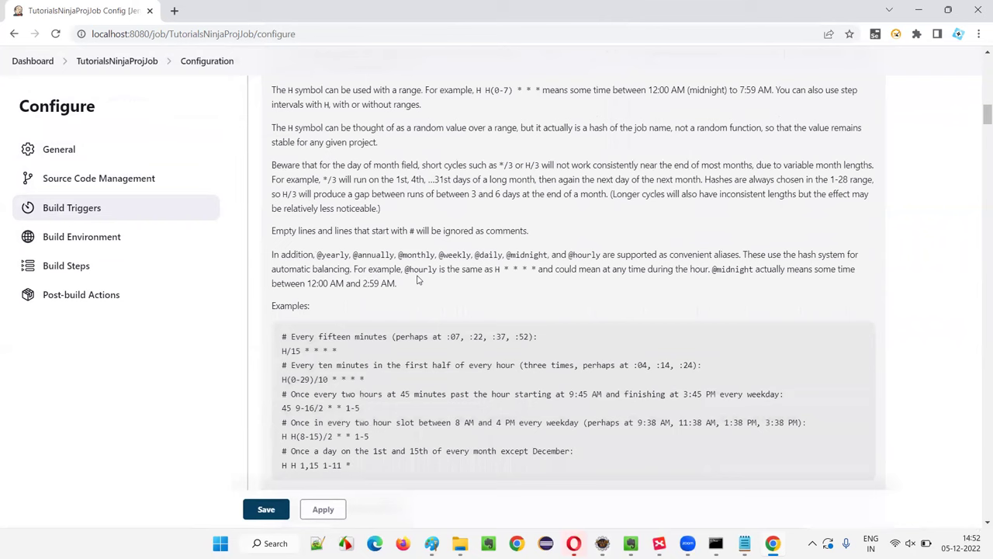
pyautogui.moveTo(302, 336); pyautogui.dragTo(425, 361)
pyautogui.click(425, 364)
# Select the every-fifteen-minutes example H/15 * * * * in the help
pyautogui.scroll(-1, 294, 273)
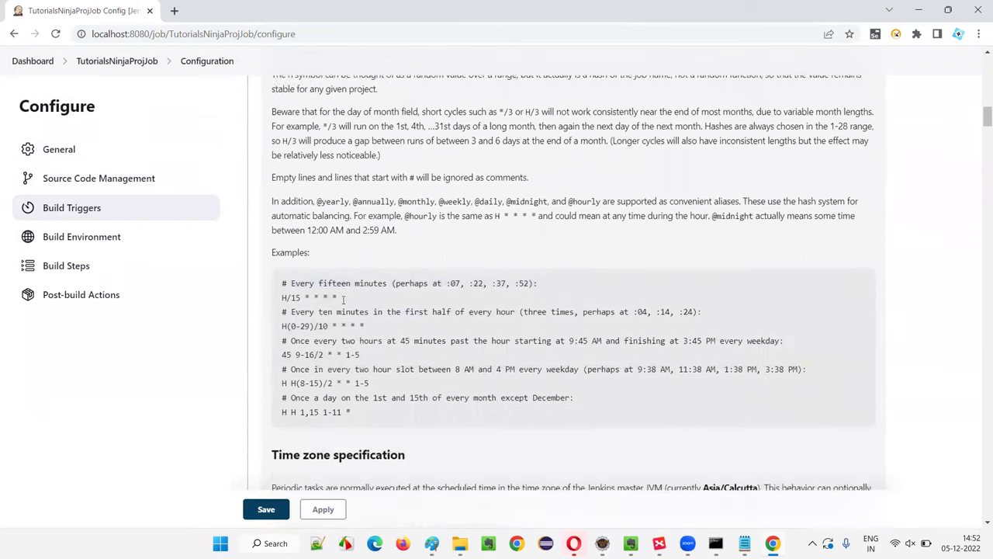
pyautogui.moveTo(292, 273); pyautogui.dragTo(386, 275)
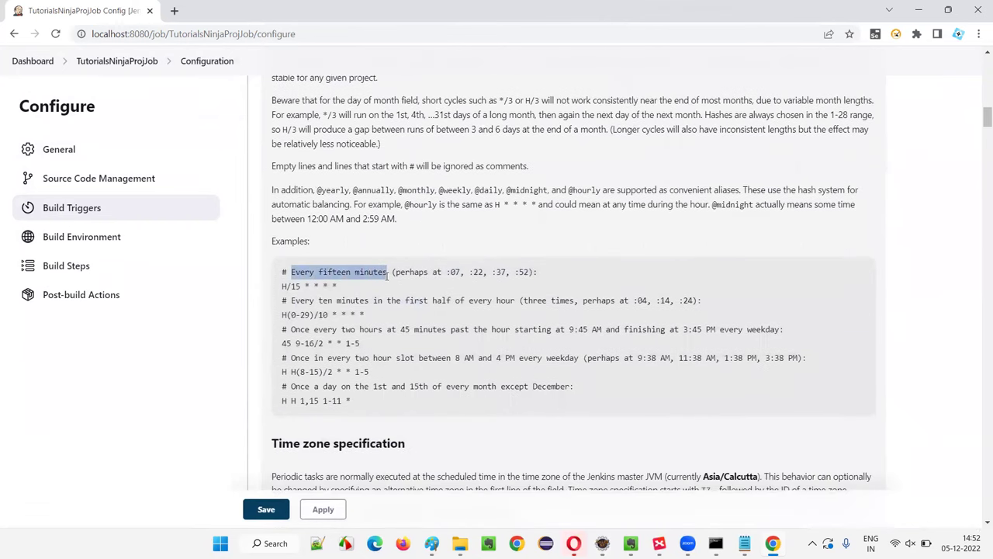
pyautogui.moveTo(281, 286); pyautogui.dragTo(351, 296)
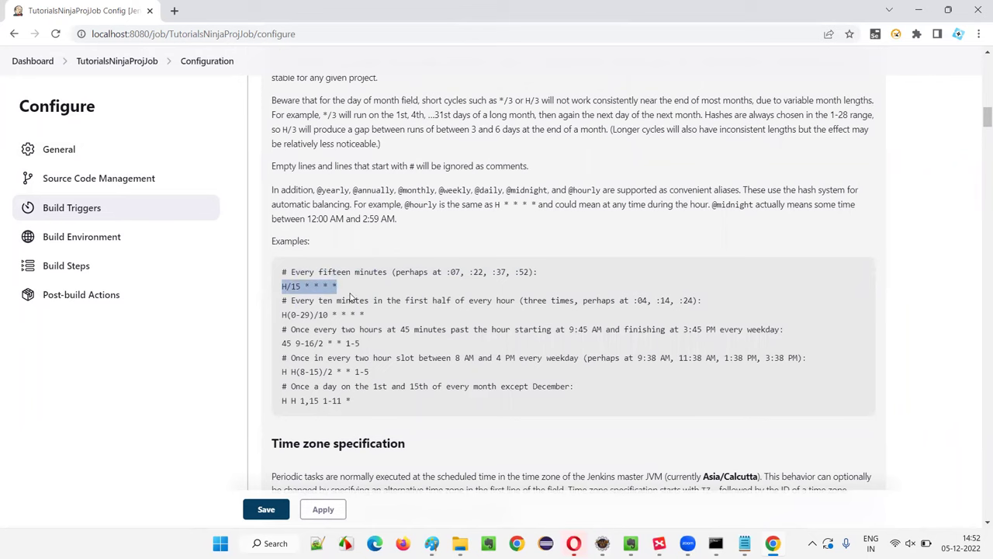
pyautogui.scroll(-20, 369, 339)
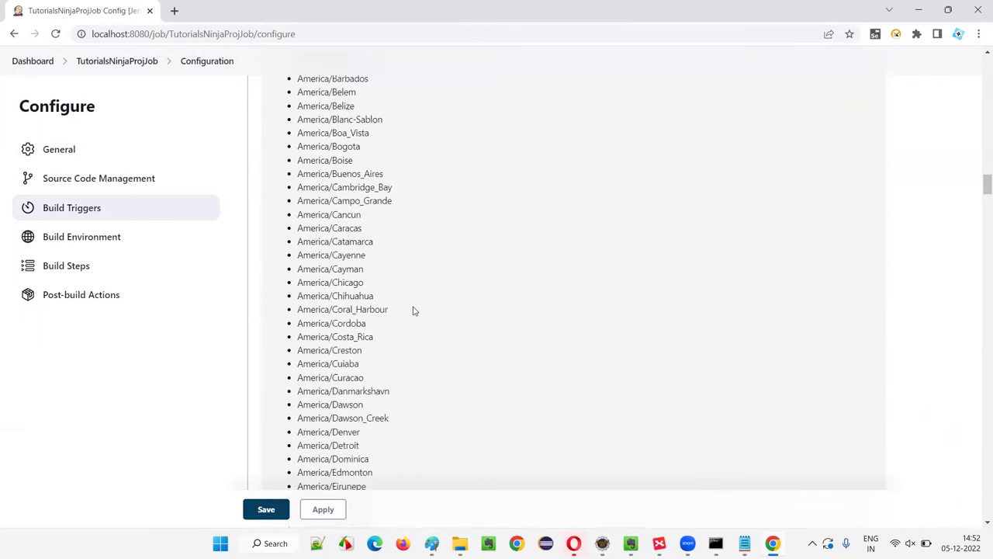
pyautogui.scroll(-10, 416, 295)
pyautogui.scroll(20, 422, 264)
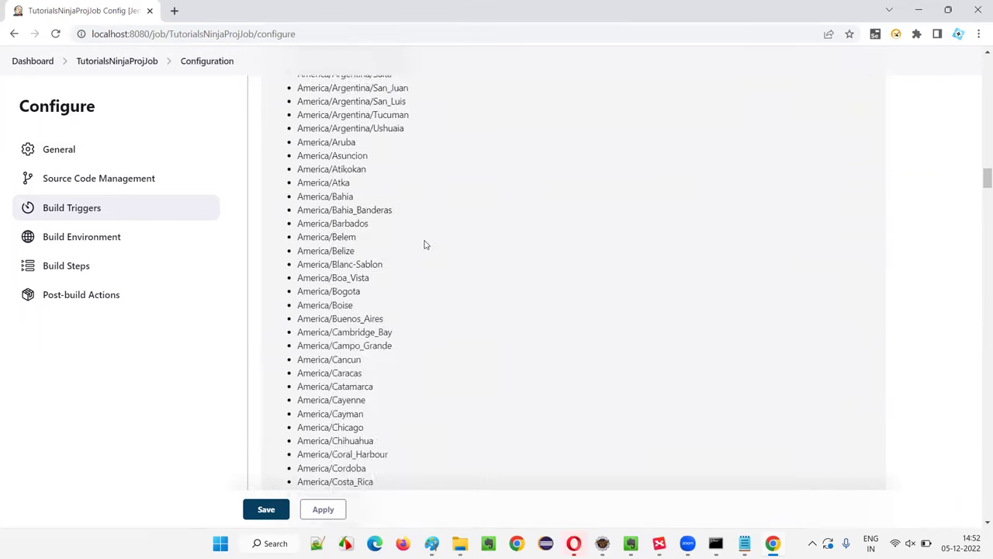
pyautogui.scroll(15, 424, 243)
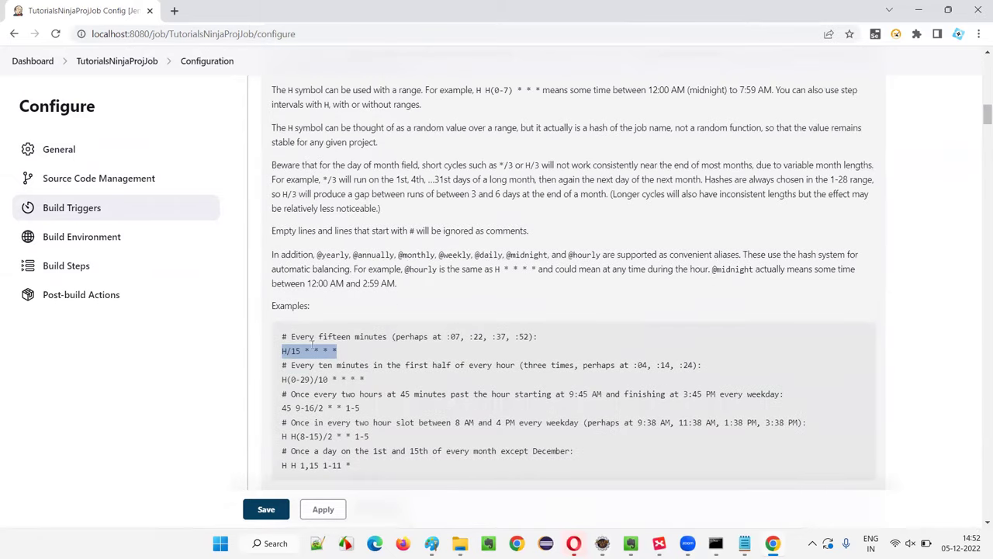
pyautogui.scroll(-2, 313, 343)
# Copy H/15 * * * * into the Schedule box and let Jenkins validate it
pyautogui.rightClick(295, 289)
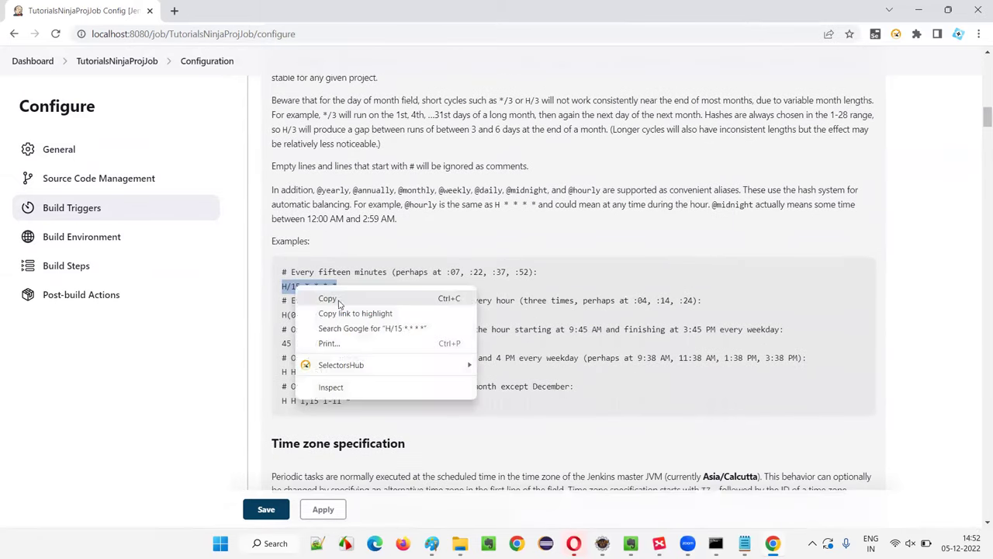
pyautogui.click(339, 300)
pyautogui.scroll(12, 318, 288)
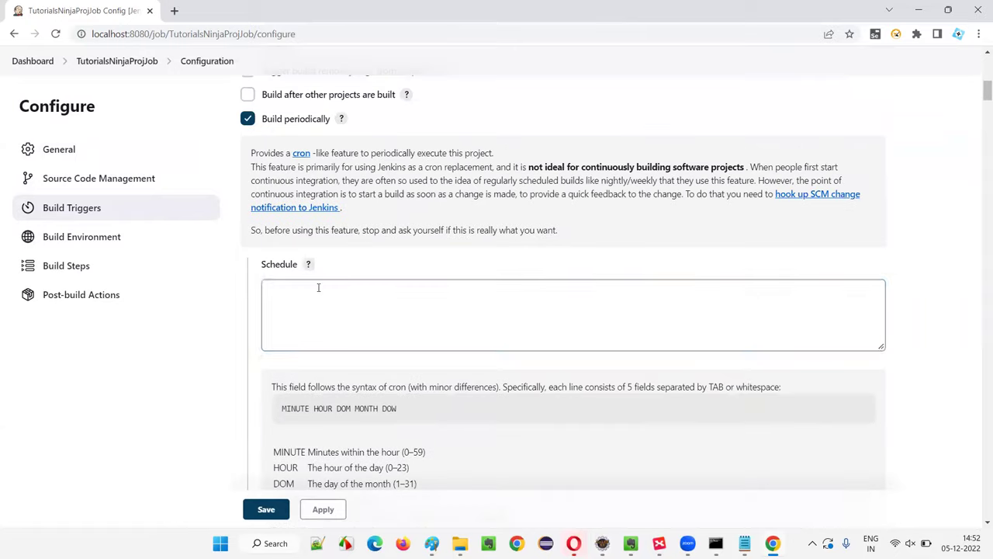
pyautogui.click(318, 288)
pyautogui.hotkey('ctrl', 'v')
pyautogui.click(204, 353)
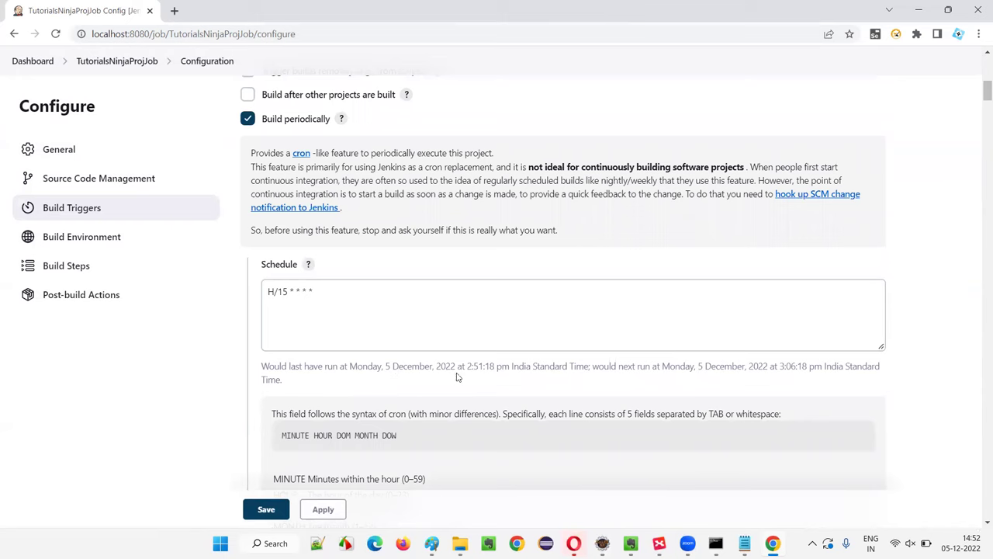
# Review the last-run 2:51:18 pm and next-run 3:06:18 pm preview, then select the 15
pyautogui.moveTo(467, 366); pyautogui.dragTo(499, 368)
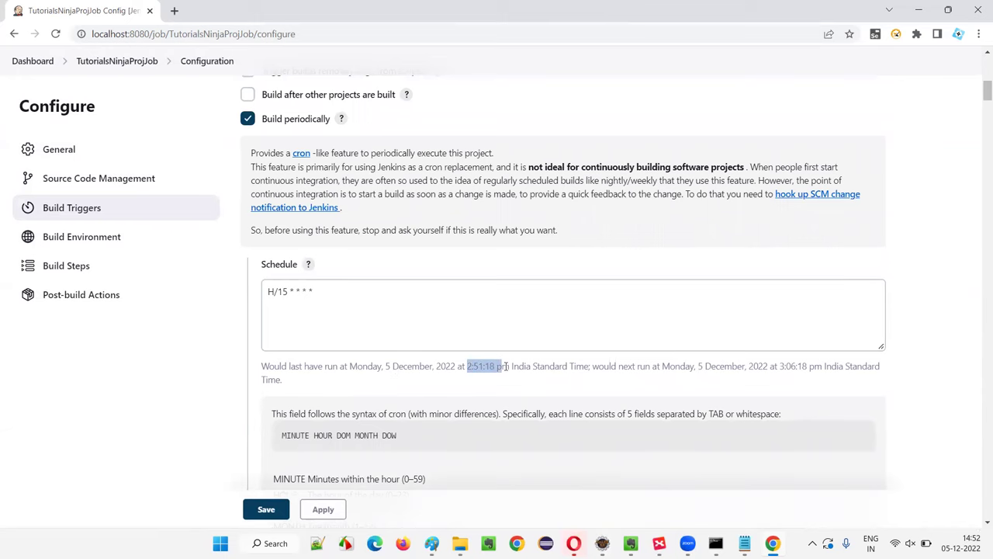
pyautogui.moveTo(782, 368)
pyautogui.mouseDown()
pyautogui.moveTo(805, 369)
pyautogui.moveTo(796, 368)
pyautogui.mouseUp()
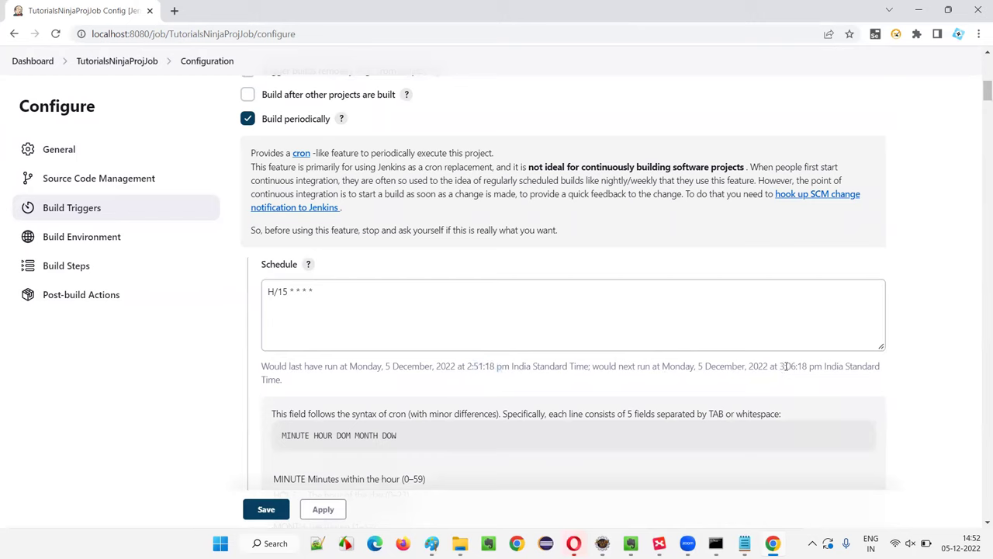
pyautogui.moveTo(471, 367); pyautogui.dragTo(512, 382)
pyautogui.click(489, 376)
pyautogui.click(817, 411)
pyautogui.moveTo(779, 366); pyautogui.dragTo(790, 366)
pyautogui.moveTo(468, 366); pyautogui.dragTo(503, 366)
pyautogui.moveTo(317, 292); pyautogui.dragTo(253, 288)
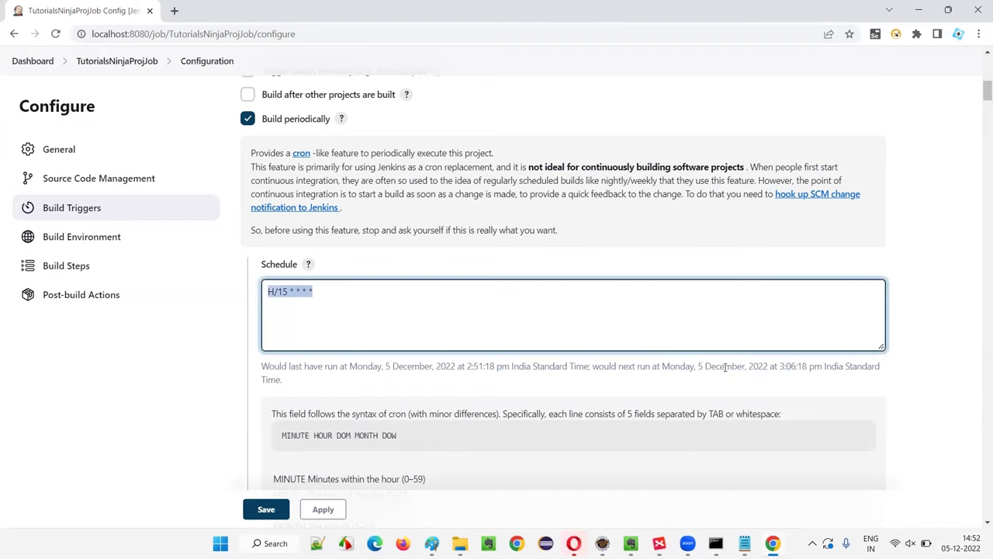
pyautogui.moveTo(724, 367); pyautogui.dragTo(800, 391)
pyautogui.click(784, 376)
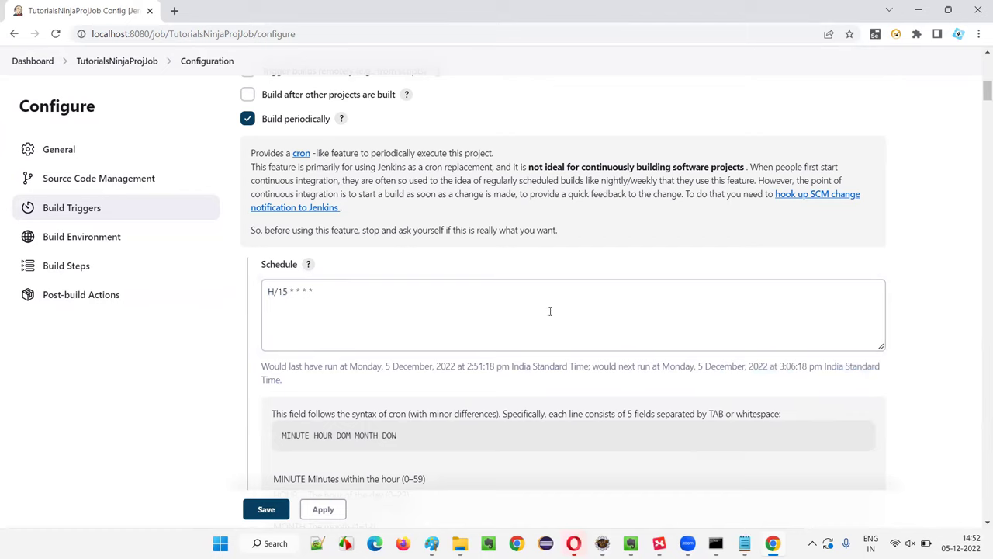
pyautogui.doubleClick(284, 291)
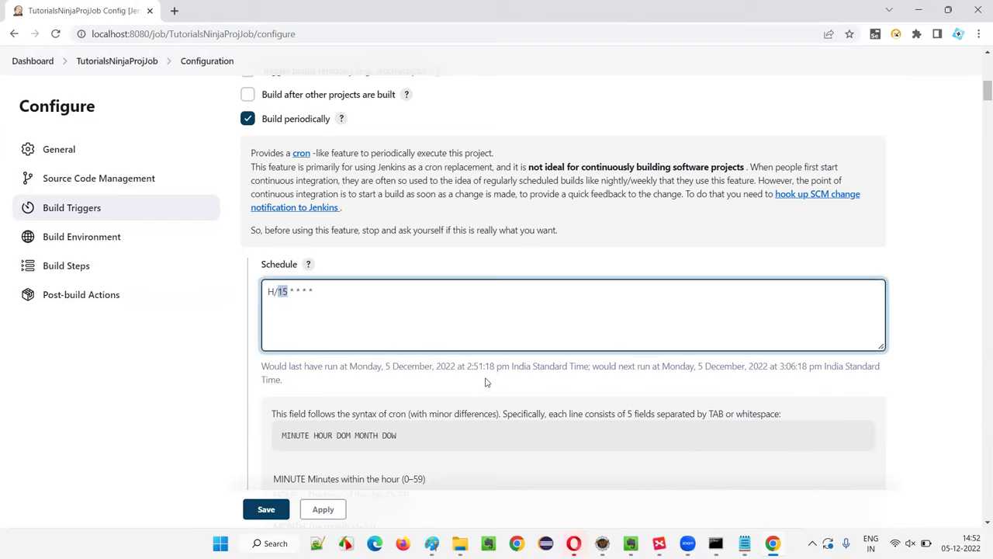
# Change the schedule to H/3 * * * *, check the next run at 2:54, and save
pyautogui.write('3')
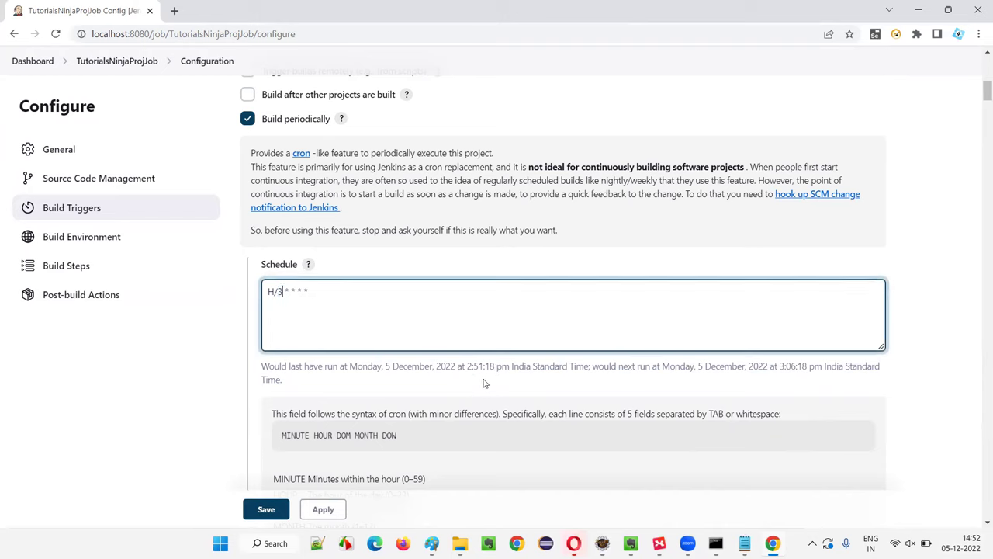
pyautogui.click(703, 386)
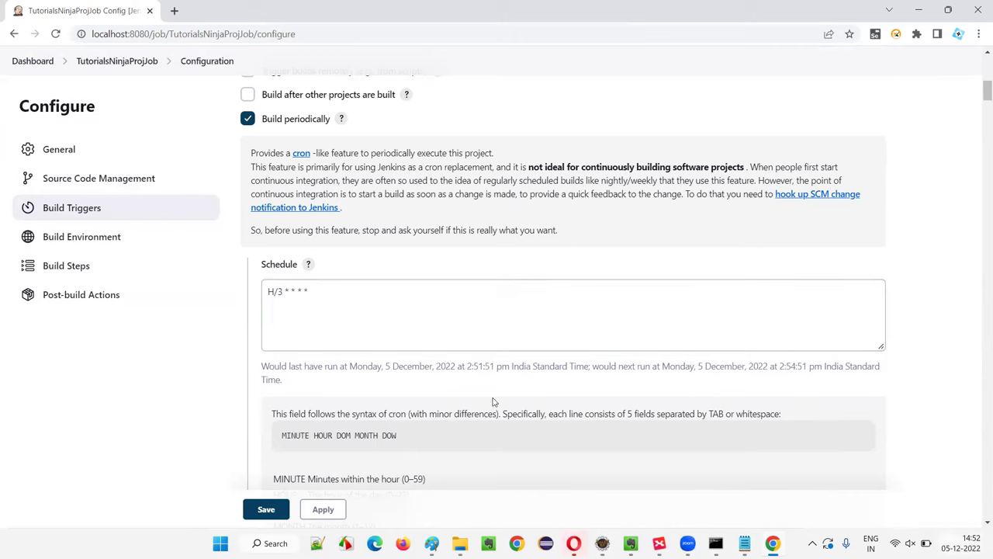
pyautogui.moveTo(779, 368); pyautogui.dragTo(800, 368)
pyautogui.click(800, 394)
pyautogui.click(377, 303)
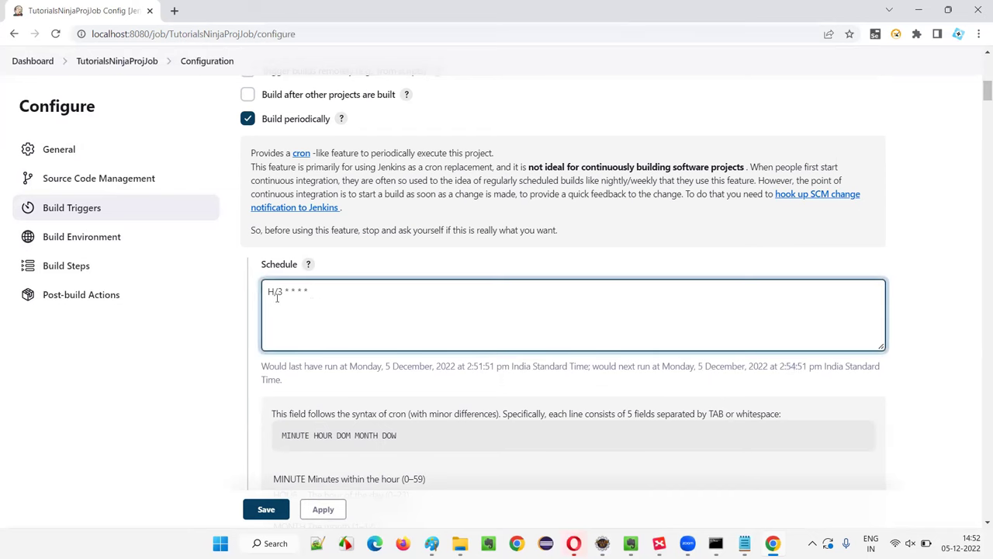
pyautogui.scroll(-15, 343, 303)
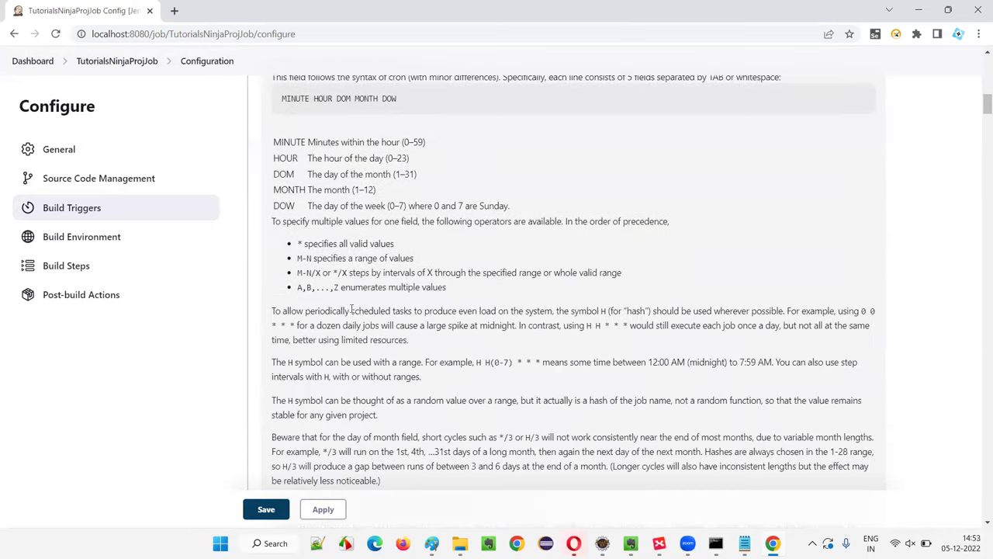
pyautogui.click(264, 509)
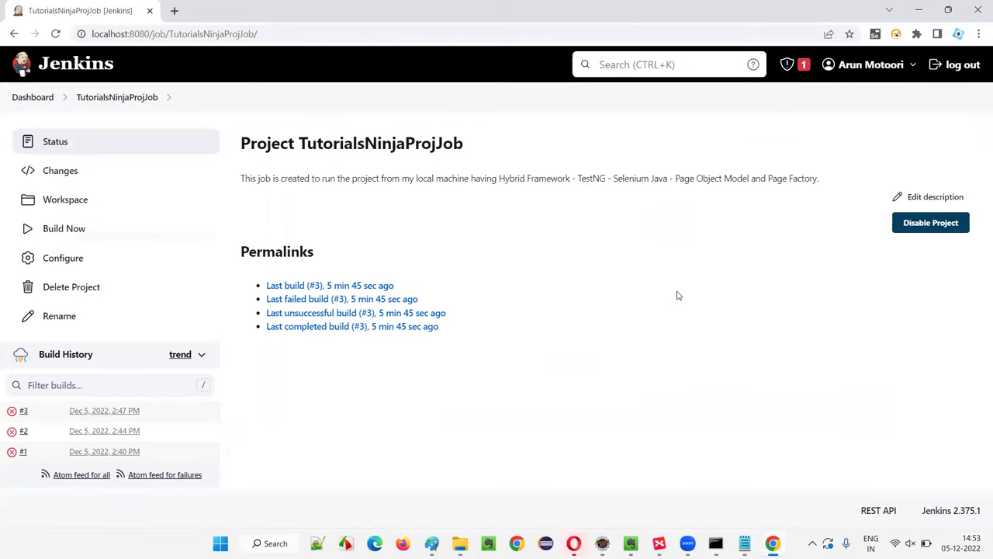
# Go to the dashboard and open then dismiss TutorialsNinjaProjJob's quick-action menu
pyautogui.click(35, 97)
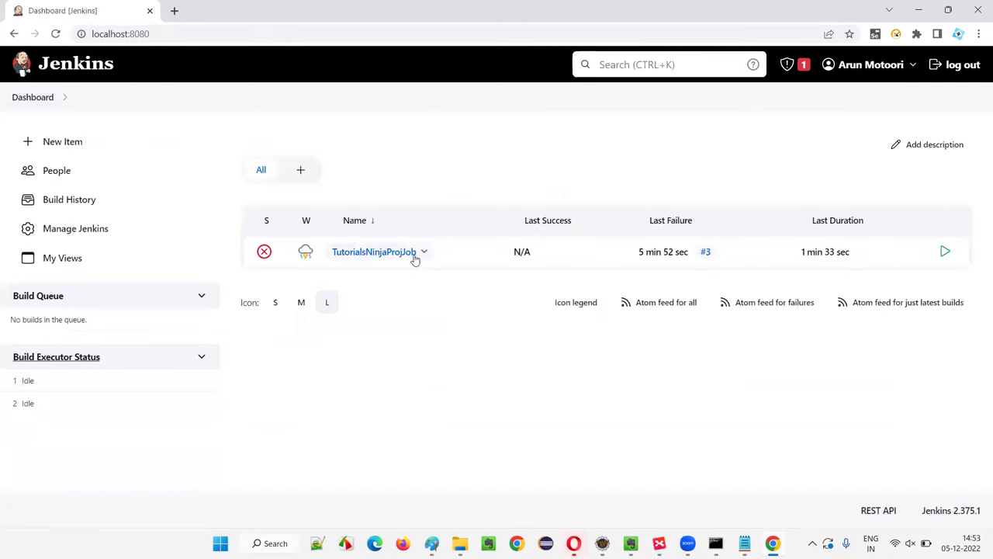
pyautogui.click(426, 255)
pyautogui.click(609, 396)
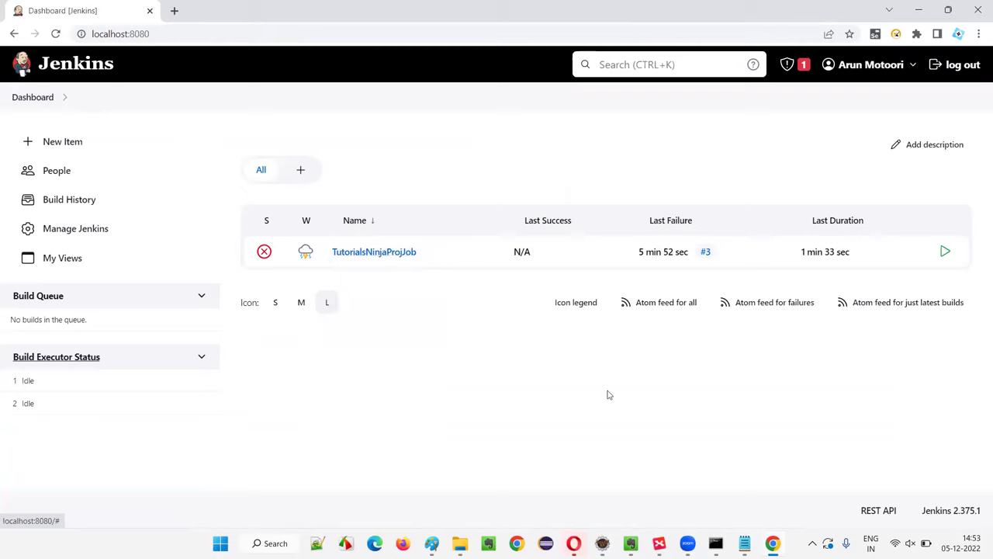
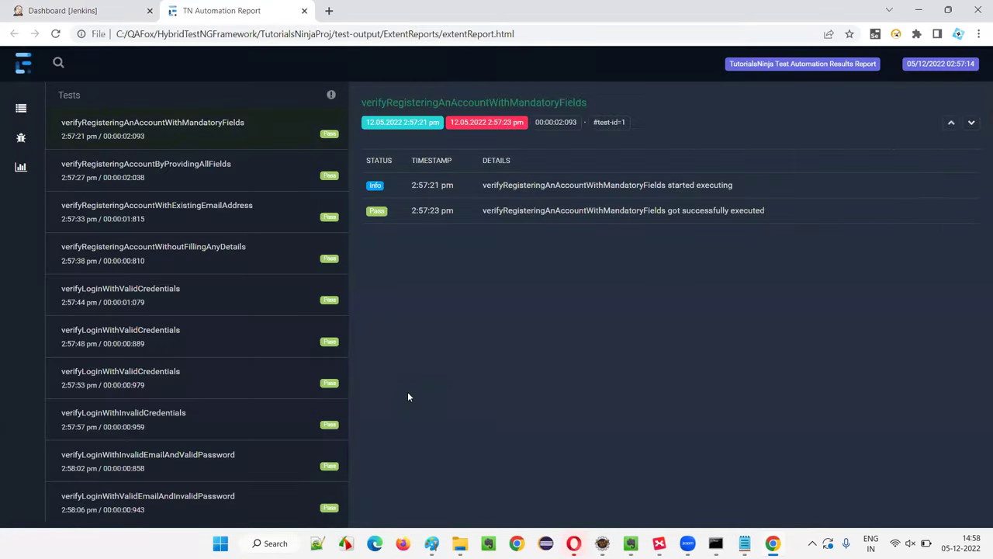
# Drag the TN Automation Report tab to the left of the Dashboard [Jenkins] tab
pyautogui.moveTo(179, 11); pyautogui.dragTo(147, 14)
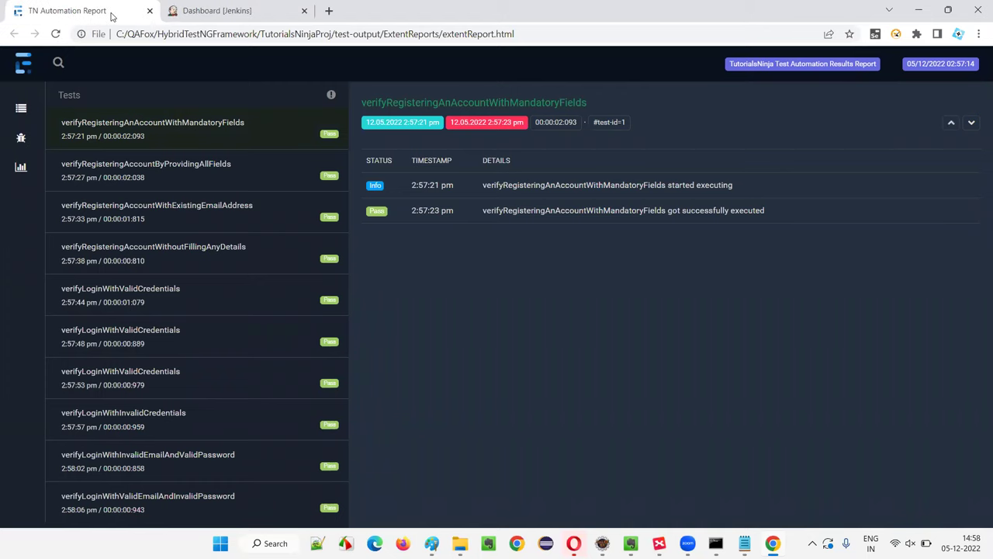
# Close the automation report and open TutorialsNinjaProjJob's configuration page
pyautogui.click(150, 11)
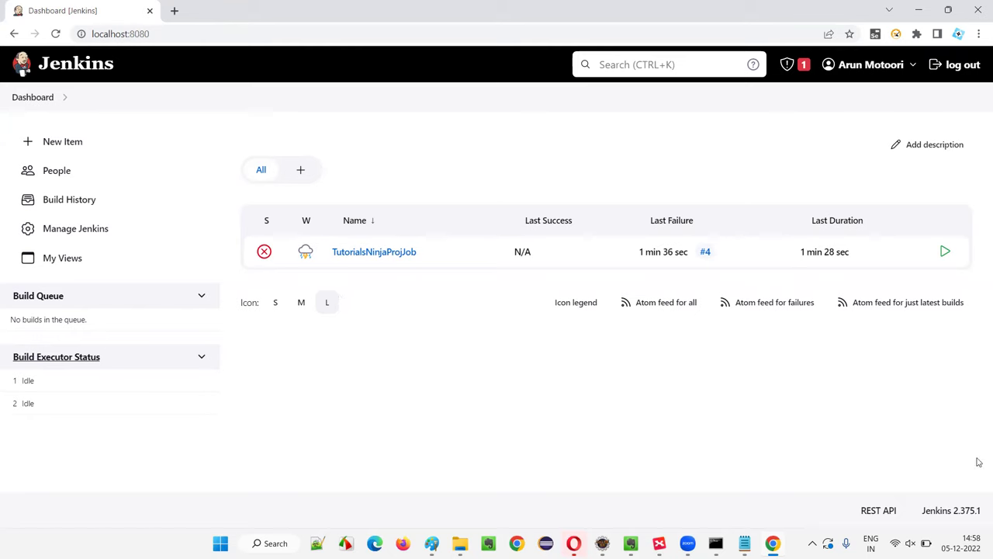
pyautogui.click(420, 252)
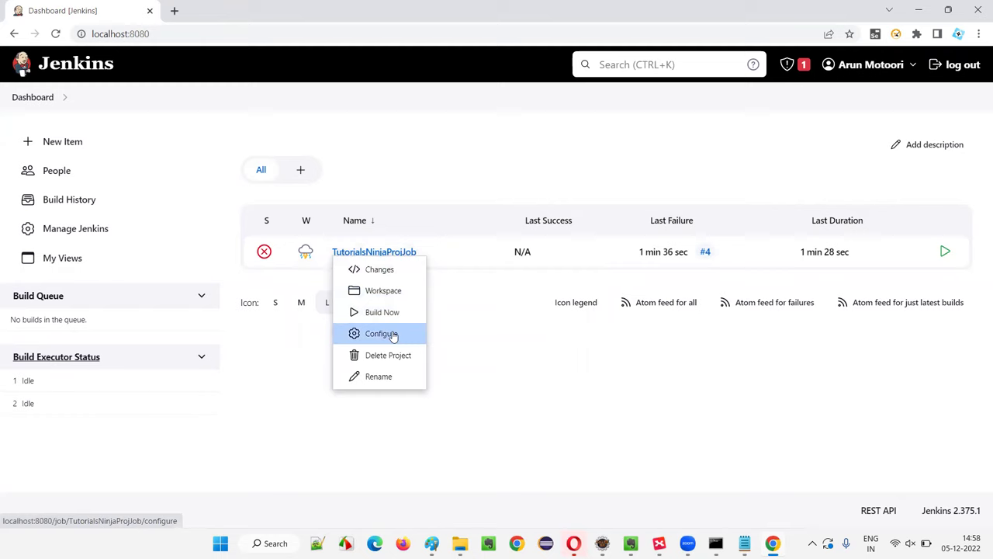
pyautogui.click(385, 332)
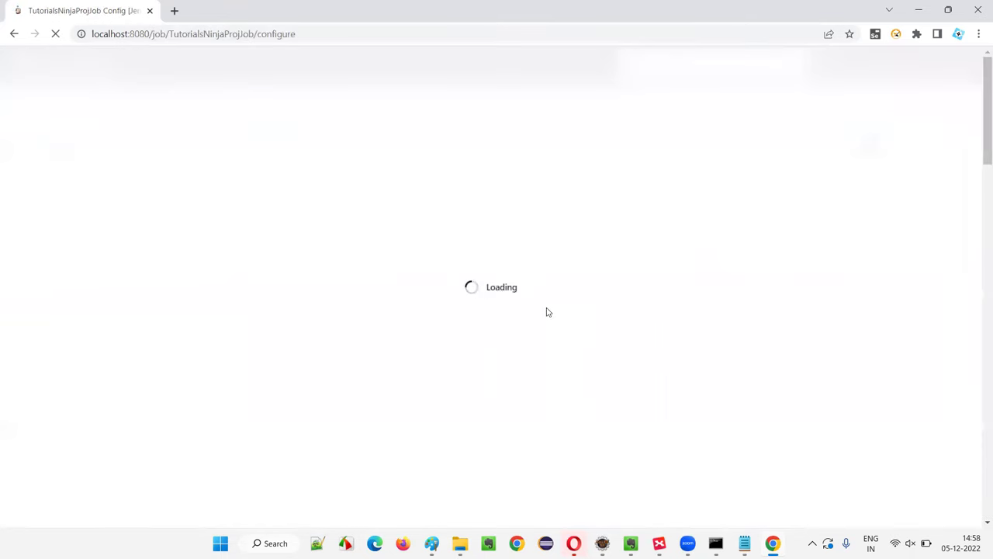
# Clear the Build periodically schedule text and apply the configuration
pyautogui.scroll(-5, 380, 258)
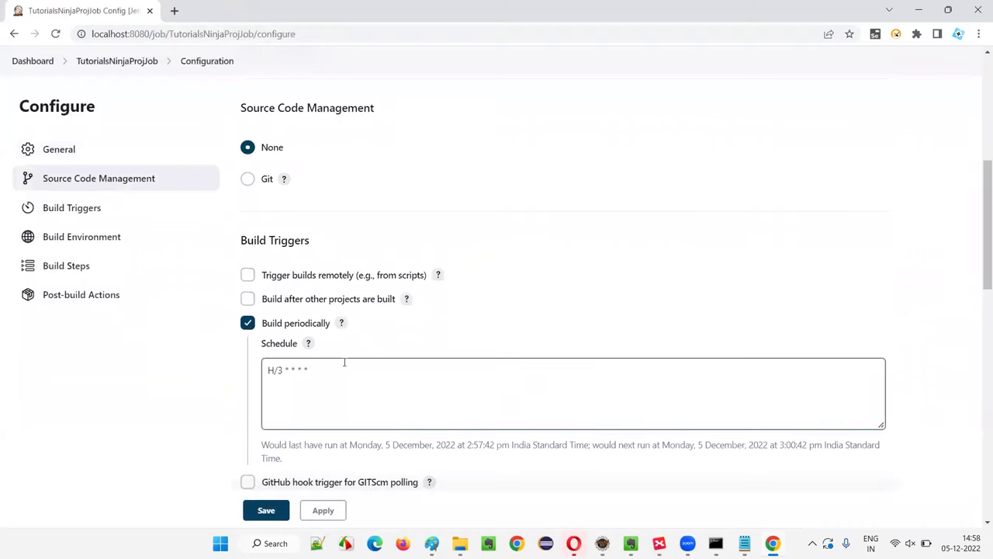
pyautogui.scroll(-2, 342, 311)
pyautogui.moveTo(339, 244); pyautogui.dragTo(237, 226)
pyautogui.click(247, 195)
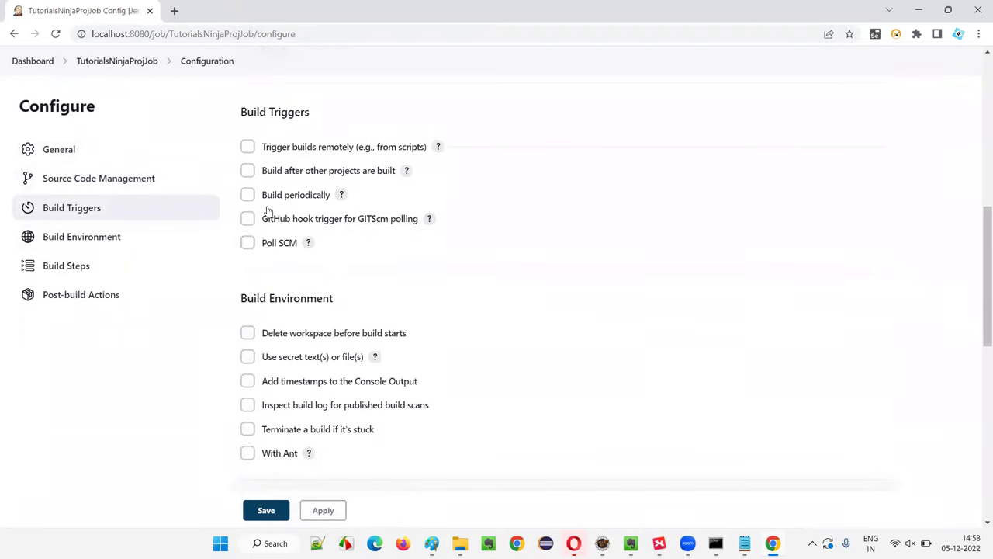
pyautogui.click(247, 195)
pyautogui.press('BackSpace')
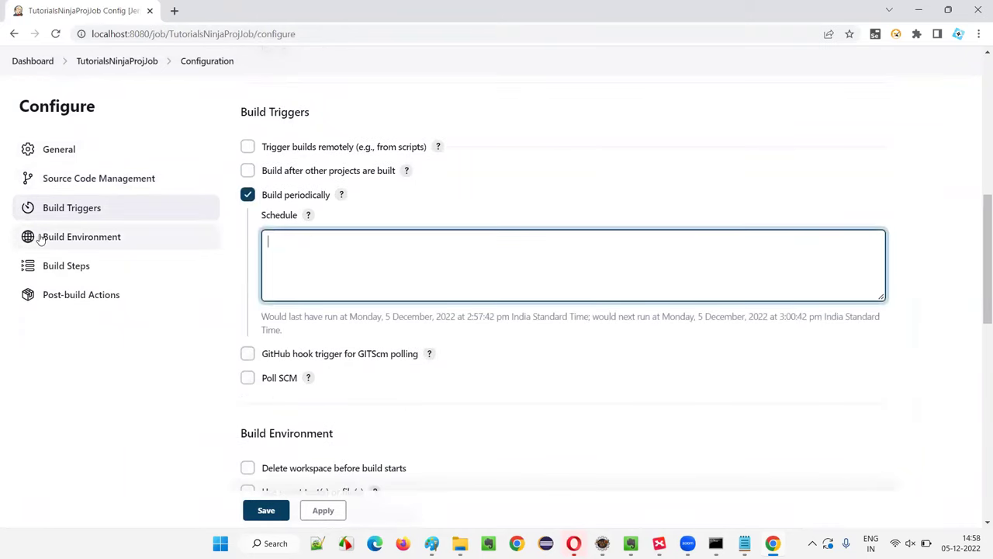
pyautogui.scroll(-2, 39, 237)
pyautogui.click(333, 511)
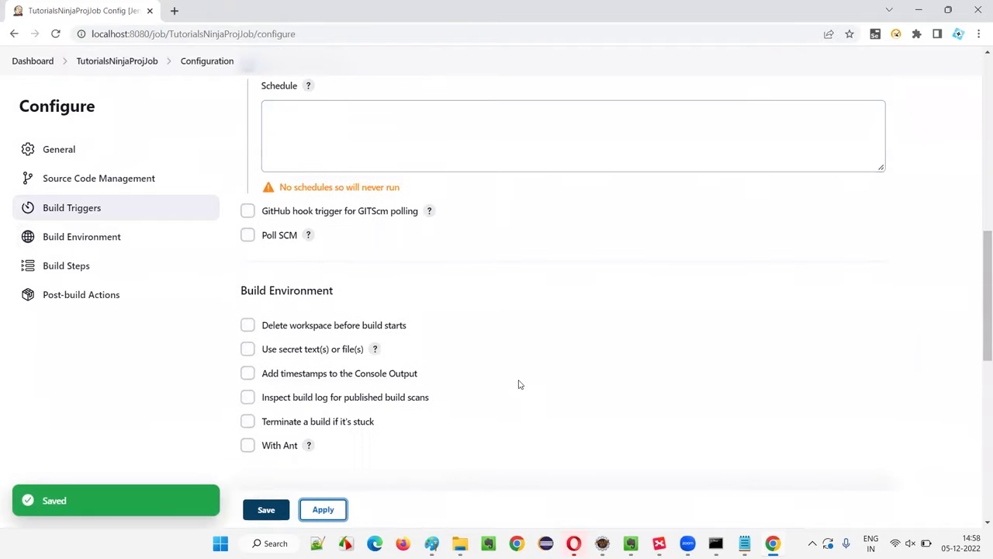
# Show the syntax help for the empty Schedule field
pyautogui.scroll(2, 408, 315)
pyautogui.click(356, 257)
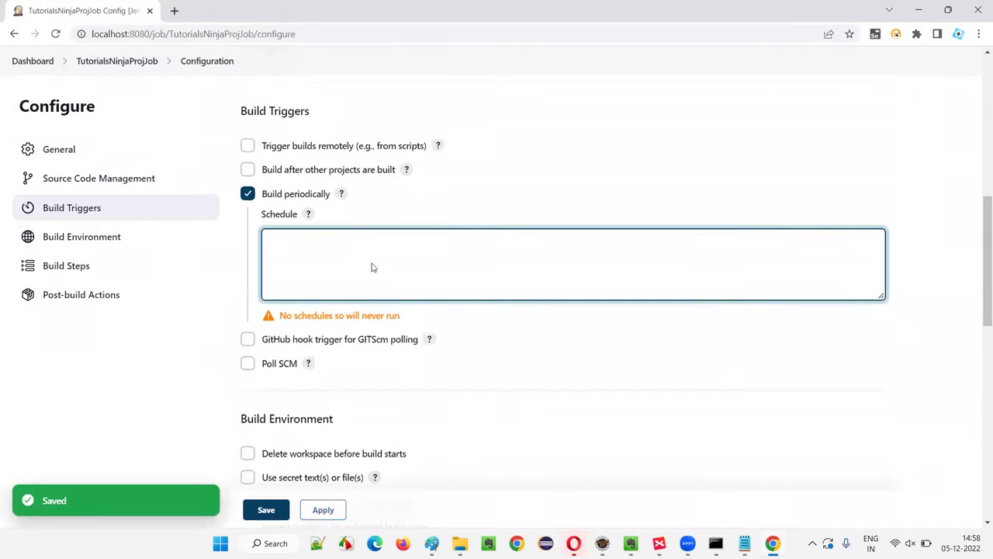
pyautogui.scroll(-1, 370, 267)
pyautogui.click(308, 150)
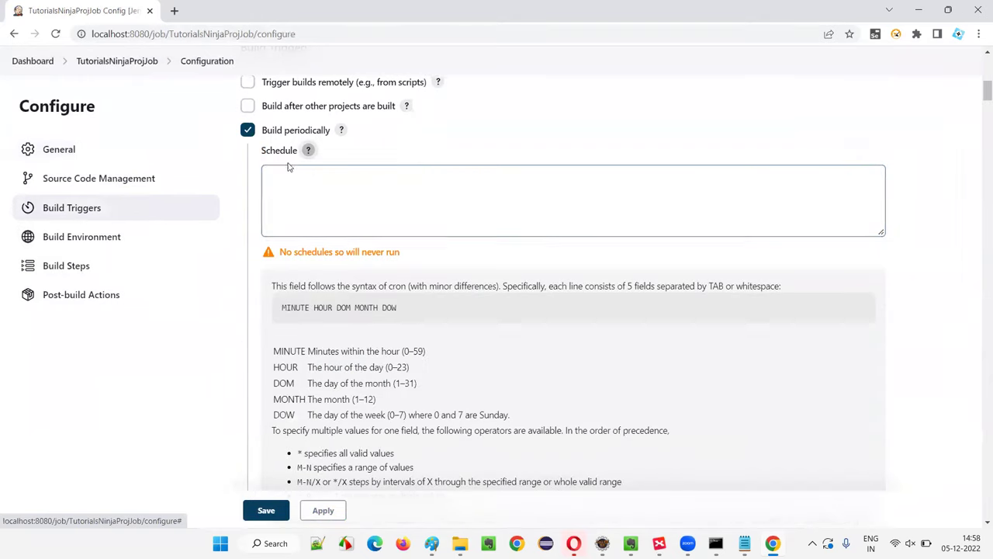
# Go over the cron help examples for every ten minutes, every two hours, and 8 AM–4 PM
pyautogui.scroll(-3, 401, 324)
pyautogui.scroll(-4, 310, 260)
pyautogui.scroll(-1, 288, 311)
pyautogui.moveTo(282, 314); pyautogui.dragTo(368, 313)
pyautogui.moveTo(281, 347); pyautogui.dragTo(369, 342)
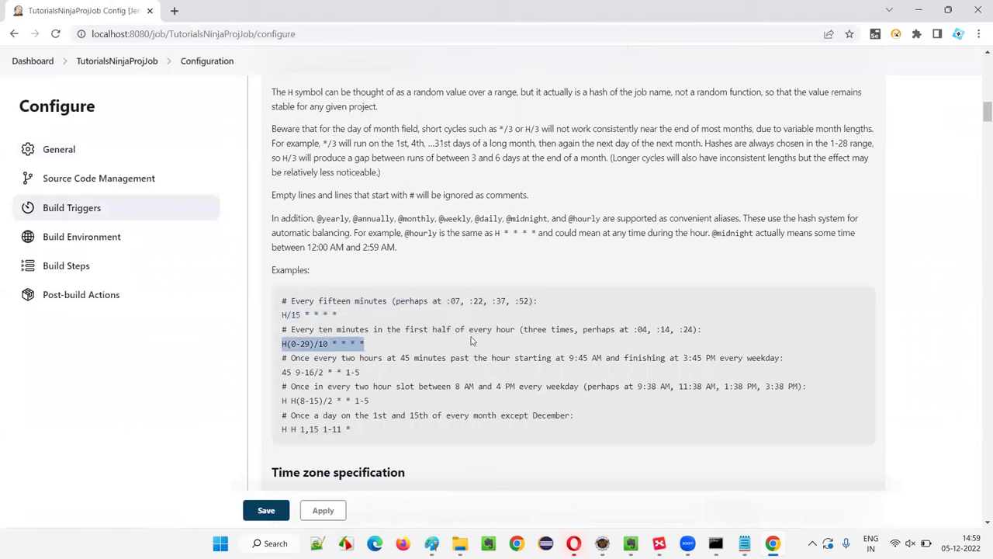
pyautogui.click(376, 347)
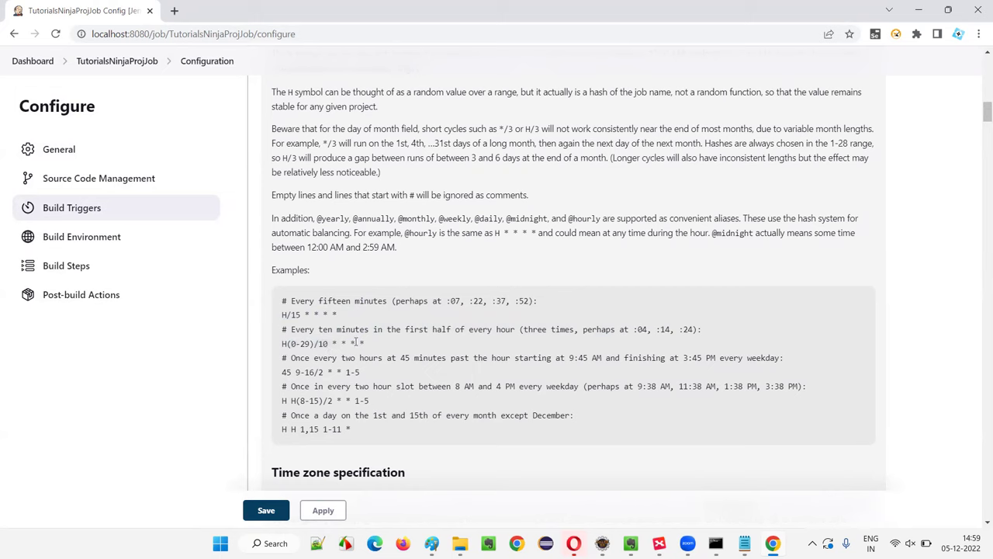
pyautogui.moveTo(338, 333); pyautogui.dragTo(429, 331)
pyautogui.click(419, 355)
pyautogui.moveTo(295, 358); pyautogui.dragTo(365, 374)
pyautogui.click(419, 358)
pyautogui.moveTo(419, 358); pyautogui.dragTo(479, 373)
pyautogui.click(479, 374)
pyautogui.moveTo(291, 385); pyautogui.dragTo(395, 399)
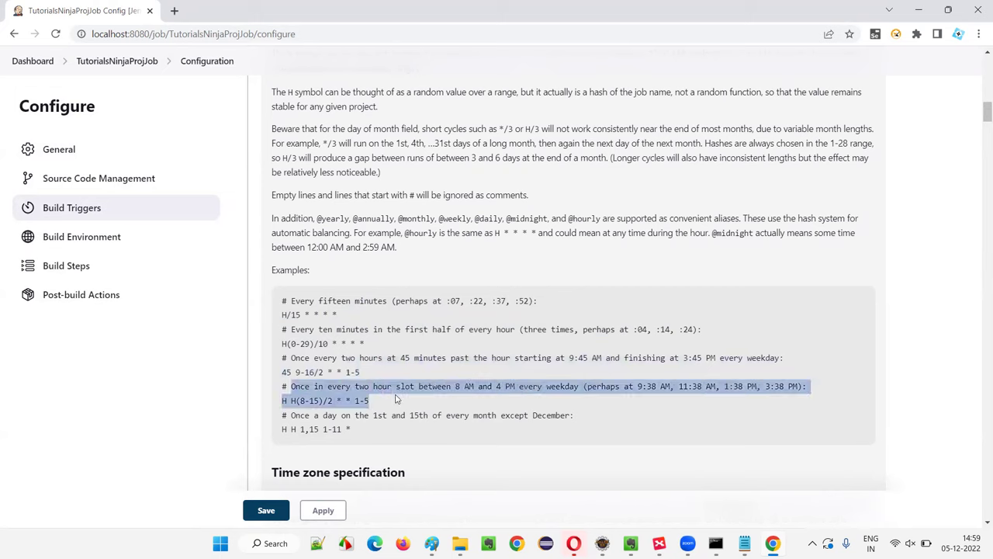
pyautogui.moveTo(452, 386); pyautogui.dragTo(513, 386)
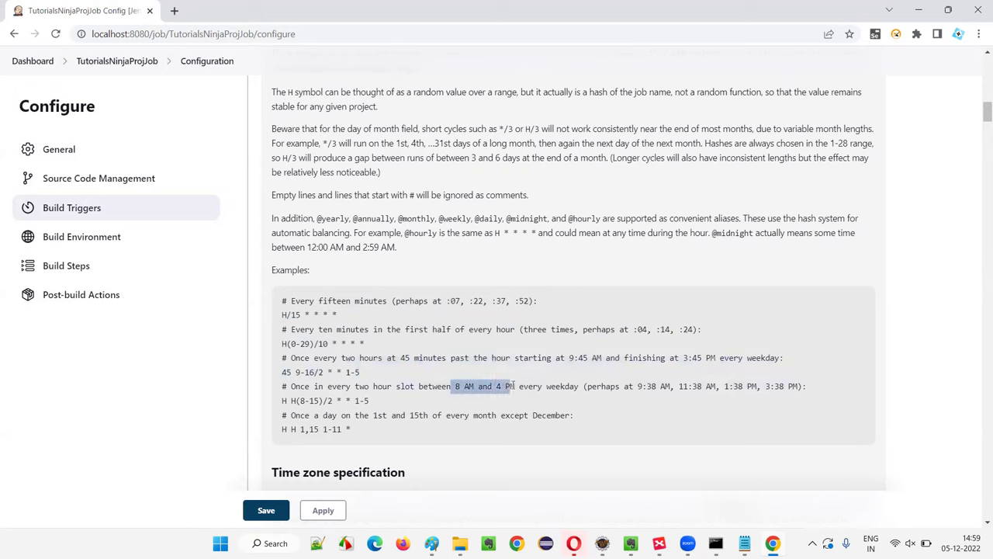
pyautogui.moveTo(292, 400); pyautogui.dragTo(384, 386)
pyautogui.click(384, 385)
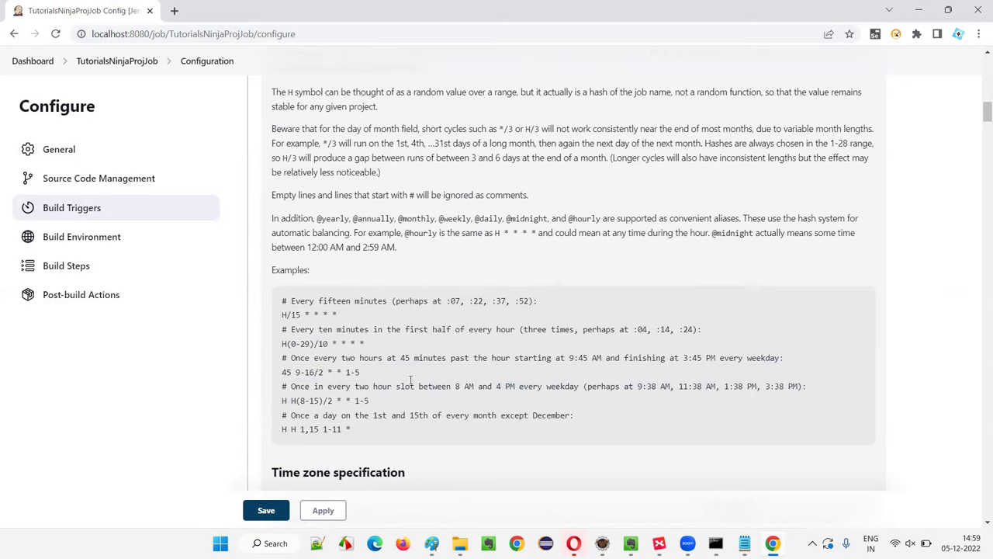
# Read the 1st-and-15th-except-December and once-a-day cron examples
pyautogui.scroll(-1, 310, 380)
pyautogui.moveTo(286, 350); pyautogui.dragTo(568, 364)
pyautogui.click(568, 364)
pyautogui.moveTo(349, 350); pyautogui.dragTo(598, 357)
pyautogui.click(578, 359)
pyautogui.moveTo(505, 350); pyautogui.dragTo(650, 352)
pyautogui.click(649, 351)
pyautogui.moveTo(309, 350); pyautogui.dragTo(482, 351)
pyautogui.click(456, 373)
pyautogui.moveTo(281, 371); pyautogui.dragTo(355, 367)
pyautogui.scroll(-4, 432, 311)
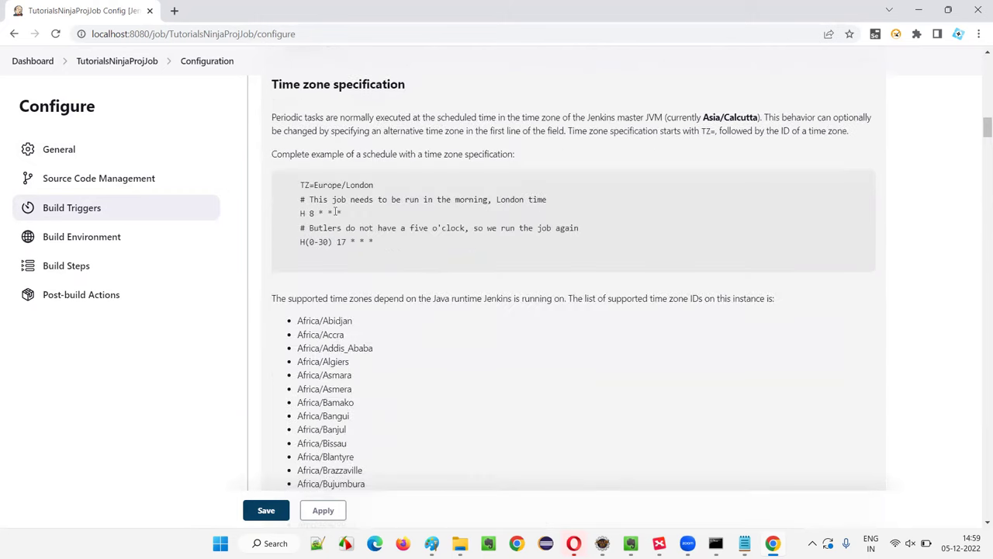
# Study the time zone examples, including H 8 * * * and H(0-30) 17 * * *
pyautogui.moveTo(310, 199); pyautogui.dragTo(570, 206)
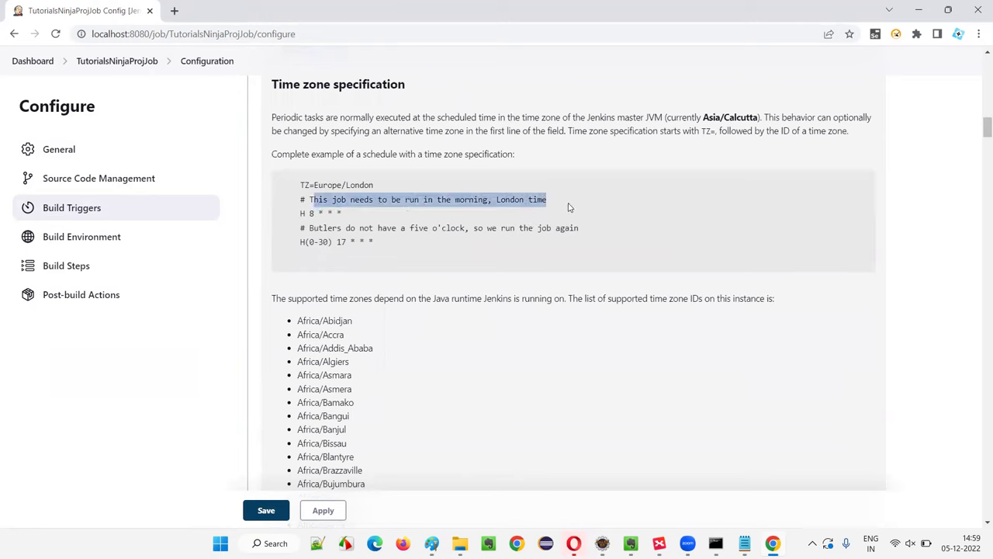
pyautogui.click(570, 206)
pyautogui.moveTo(302, 214); pyautogui.dragTo(369, 219)
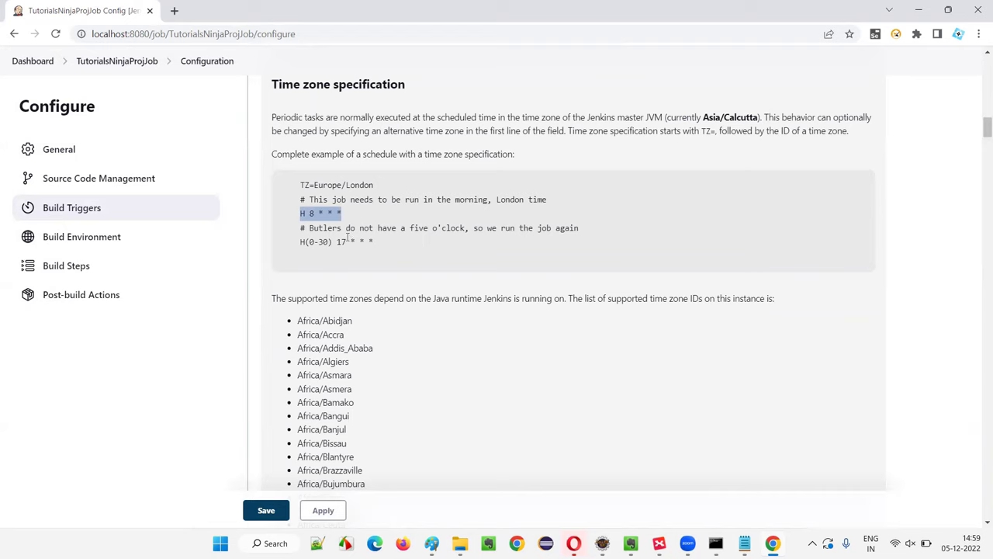
pyautogui.click(373, 260)
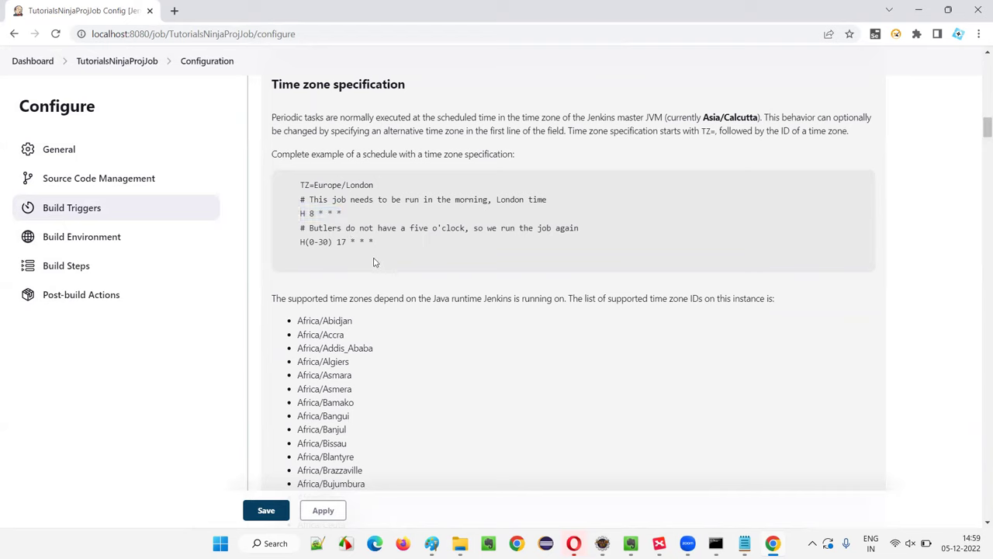
pyautogui.moveTo(301, 242); pyautogui.dragTo(395, 248)
pyautogui.click(381, 244)
pyautogui.moveTo(301, 241); pyautogui.dragTo(409, 250)
pyautogui.click(386, 245)
pyautogui.moveTo(304, 225); pyautogui.dragTo(583, 244)
pyautogui.click(583, 244)
pyautogui.moveTo(297, 240); pyautogui.dragTo(389, 244)
pyautogui.click(390, 243)
pyautogui.doubleClick(342, 242)
pyautogui.click(422, 262)
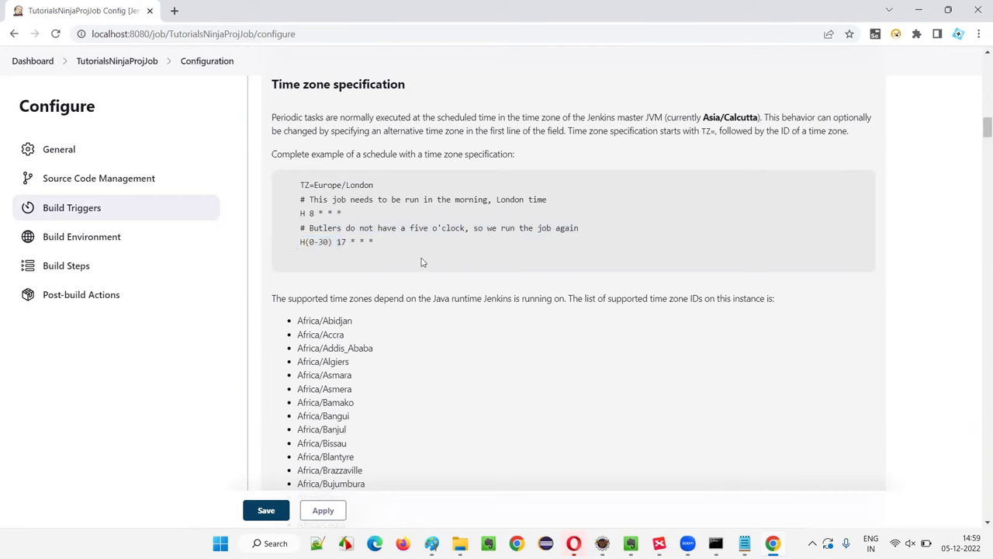
# Copy 'H(0-30) 17 * * *' from the help and paste it into the Schedule box
pyautogui.moveTo(295, 242); pyautogui.dragTo(377, 244)
pyautogui.rightClick(357, 242)
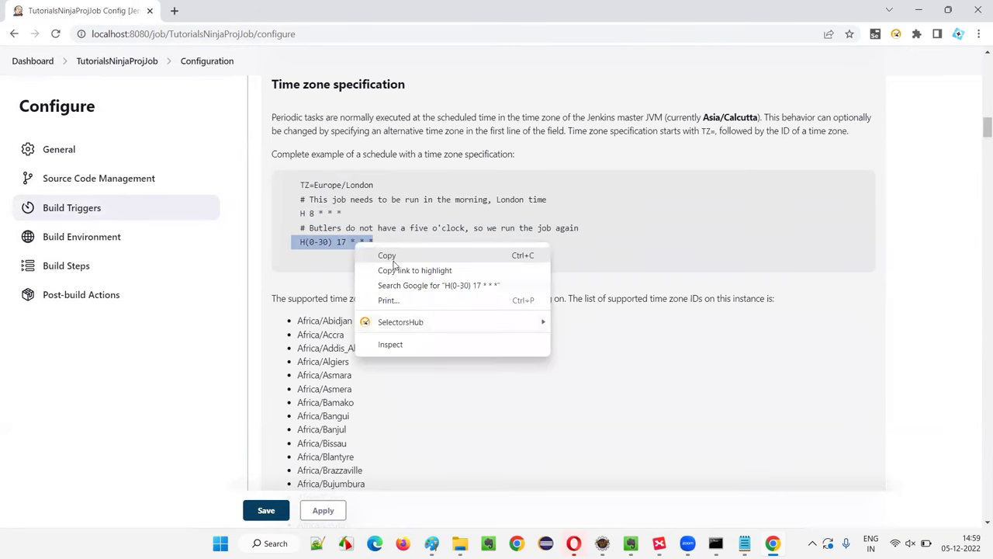
pyautogui.click(393, 259)
pyautogui.scroll(10, 446, 268)
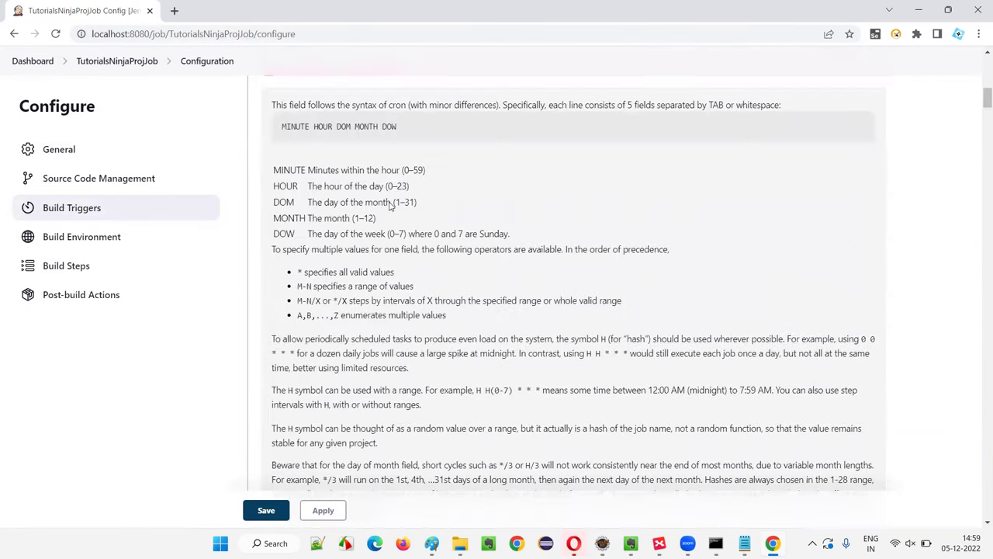
pyautogui.scroll(3, 390, 205)
pyautogui.click(329, 266)
pyautogui.hotkey('ctrl', 'v')
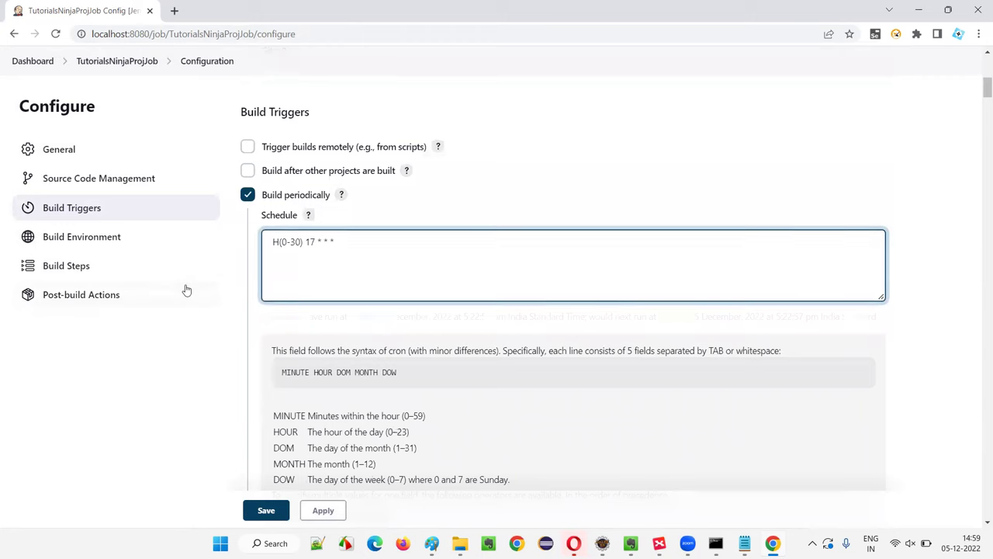
# Review the last and next run times (5:22:57) in the schedule preview
pyautogui.click(187, 290)
pyautogui.scroll(8, 430, 326)
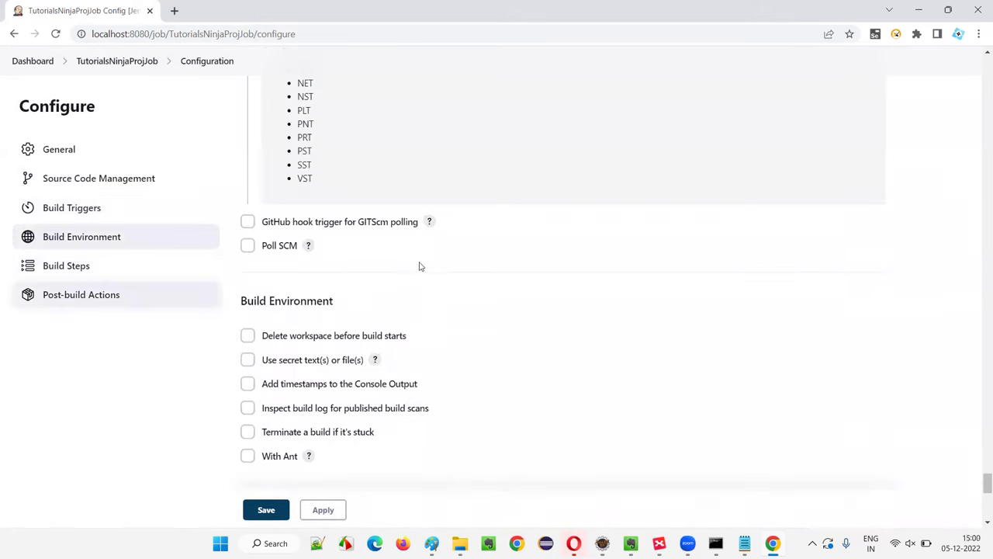
pyautogui.scroll(-8, 419, 266)
pyautogui.scroll(20, 415, 270)
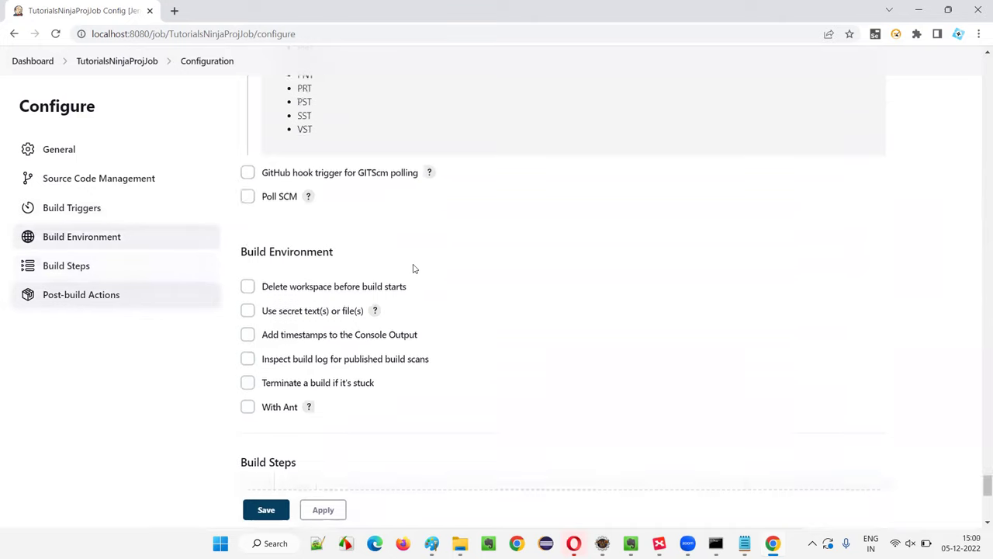
pyautogui.scroll(9, 678, 331)
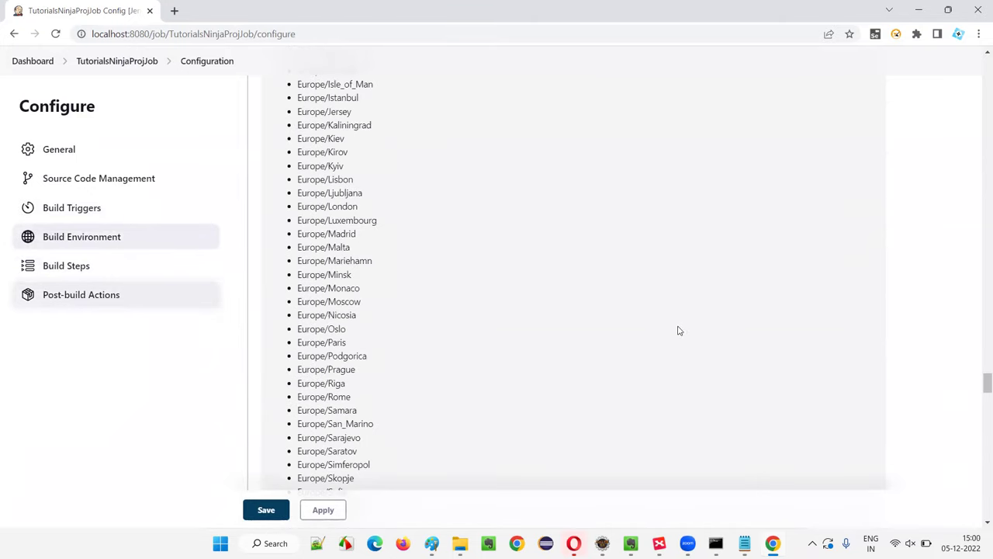
pyautogui.moveTo(979, 310); pyautogui.dragTo(979, 107)
pyautogui.scroll(5, 805, 312)
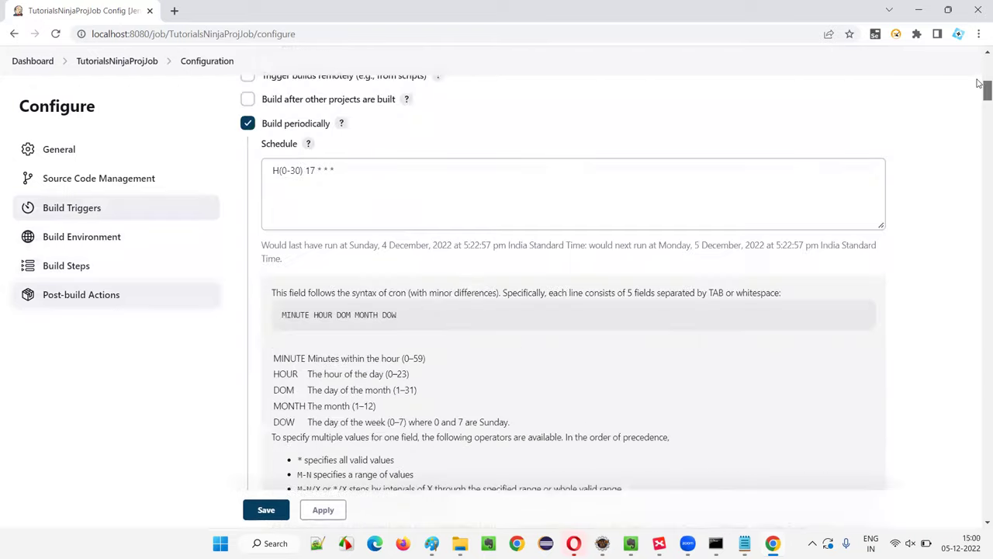
pyautogui.moveTo(386, 350); pyautogui.dragTo(465, 349)
pyautogui.click(466, 347)
pyautogui.doubleClick(468, 347)
pyautogui.click(695, 346)
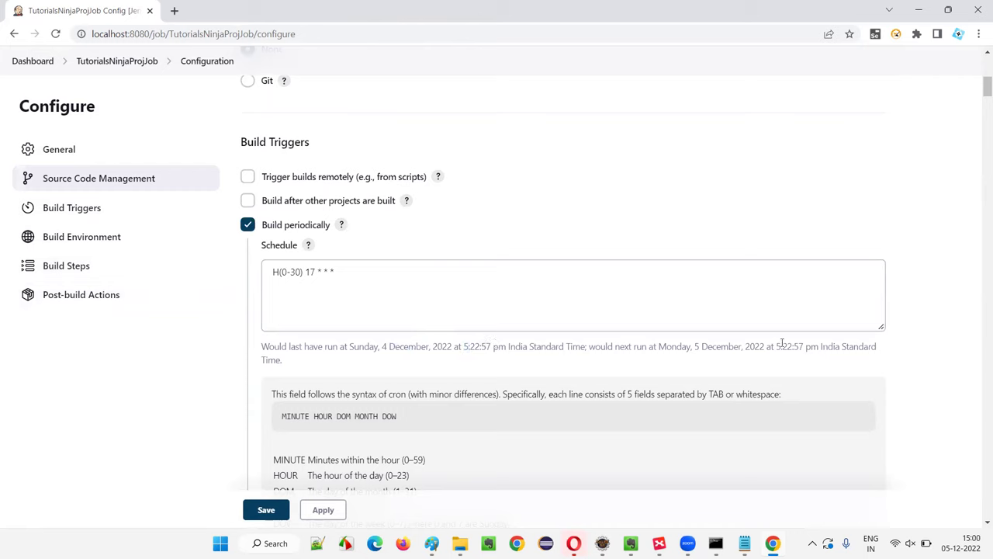
pyautogui.moveTo(778, 346); pyautogui.dragTo(804, 346)
# Edit the schedule down to H 5 * * * and check the next scheduled run
pyautogui.moveTo(309, 272); pyautogui.dragTo(317, 272)
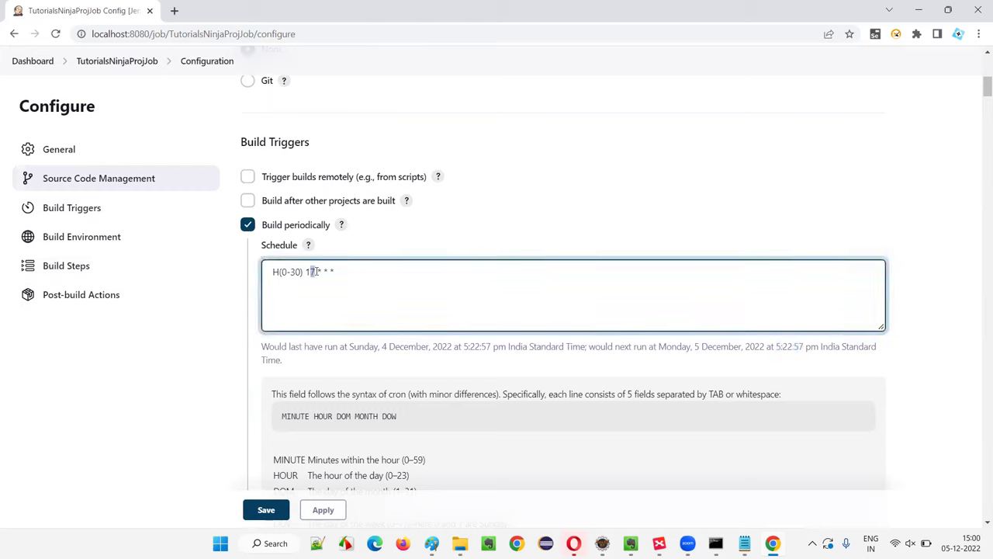
pyautogui.press('BackSpace')
pyautogui.press('BackSpace')
pyautogui.click(370, 375)
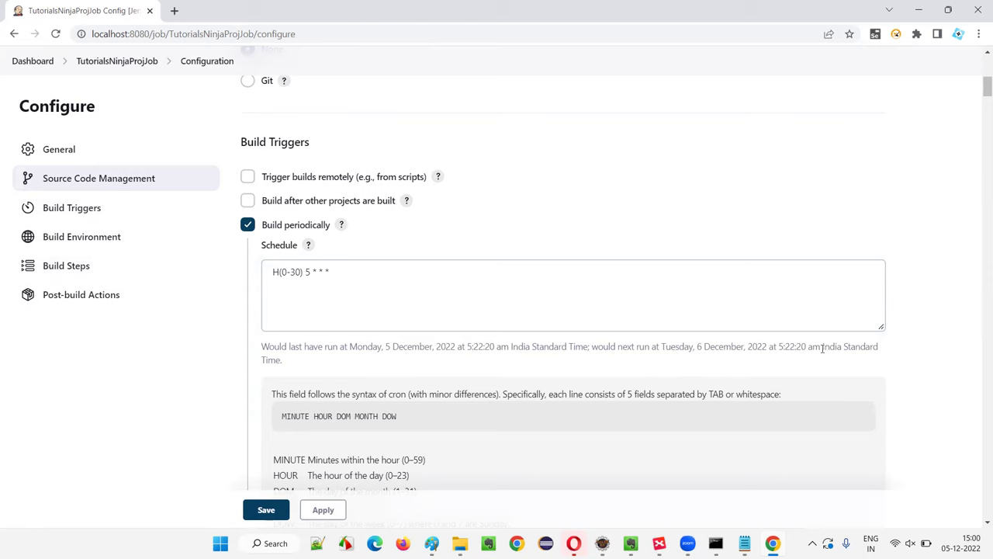
pyautogui.moveTo(280, 272); pyautogui.dragTo(302, 273)
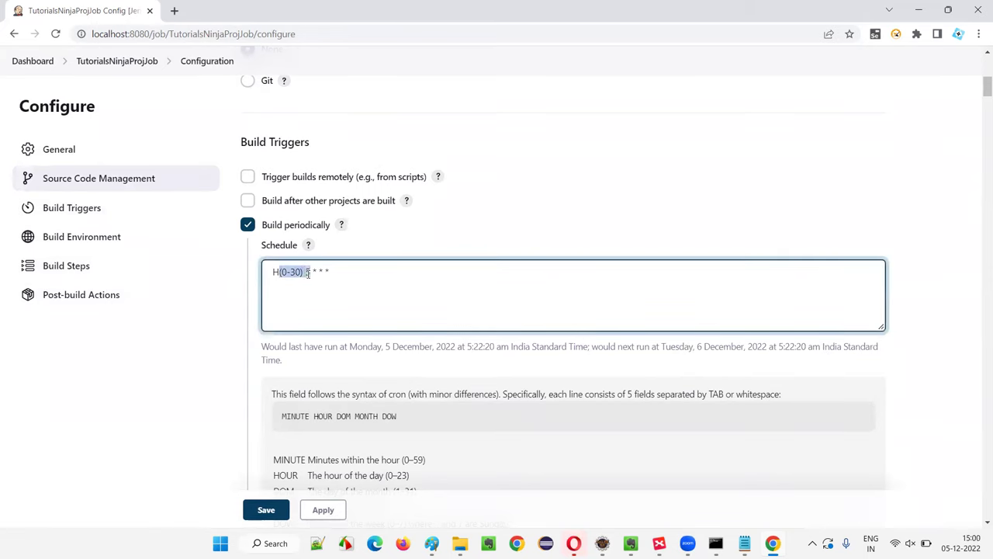
pyautogui.press('BackSpace')
pyautogui.click(576, 362)
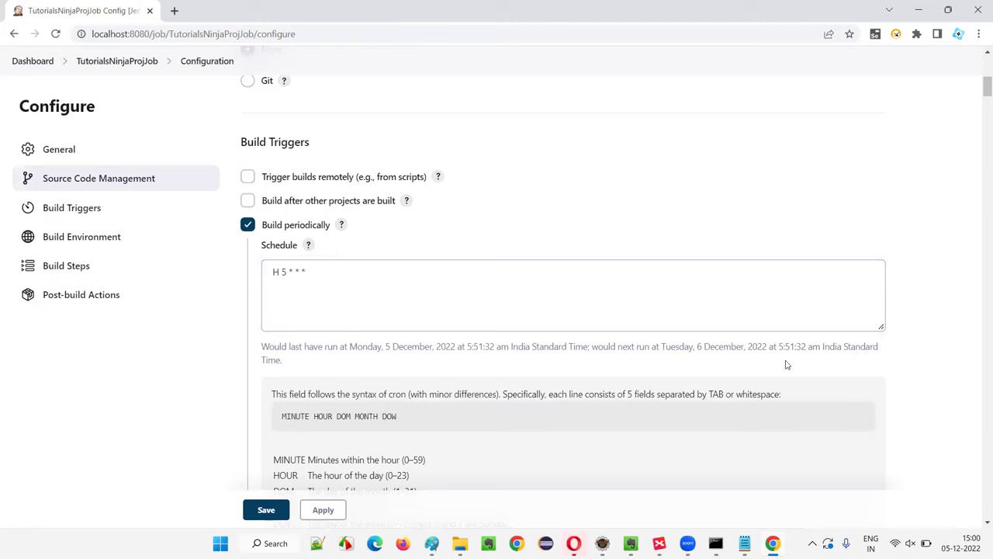
pyautogui.doubleClick(291, 271)
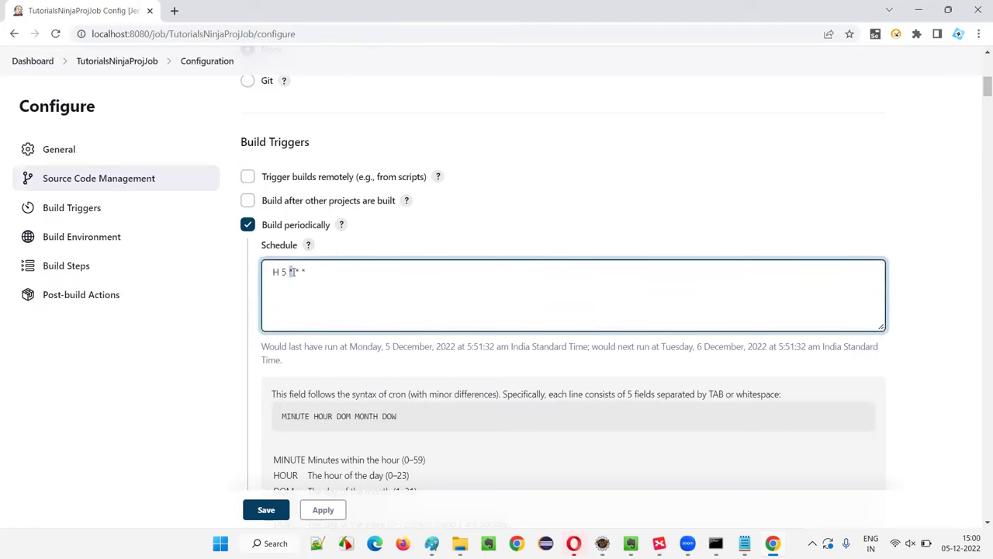
pyautogui.click(709, 371)
pyautogui.moveTo(428, 351); pyautogui.dragTo(564, 347)
pyautogui.click(556, 364)
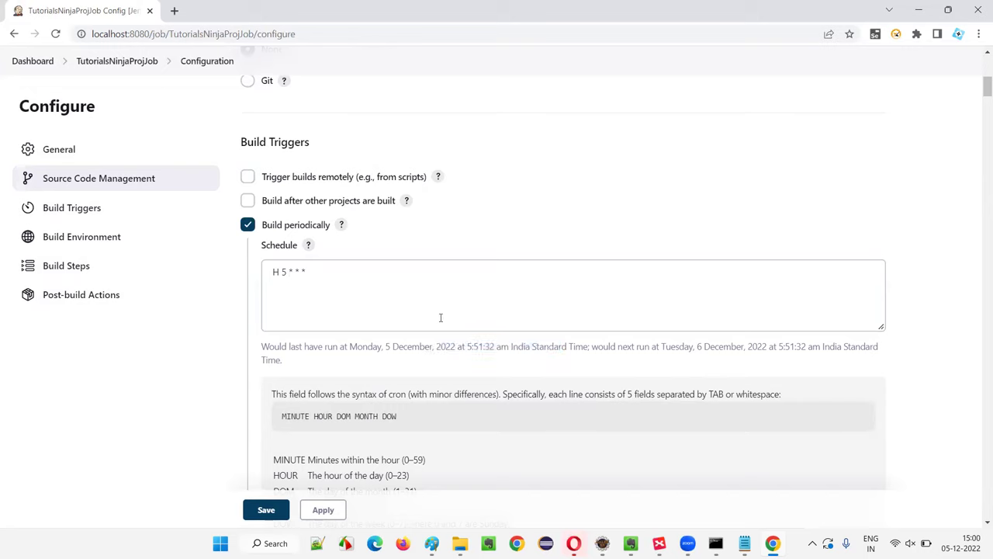
# Change the schedule to H 2 2 * *, hour and day of month both 2
pyautogui.doubleClick(284, 271)
pyautogui.click(684, 384)
pyautogui.click(290, 273)
pyautogui.doubleClick(294, 273)
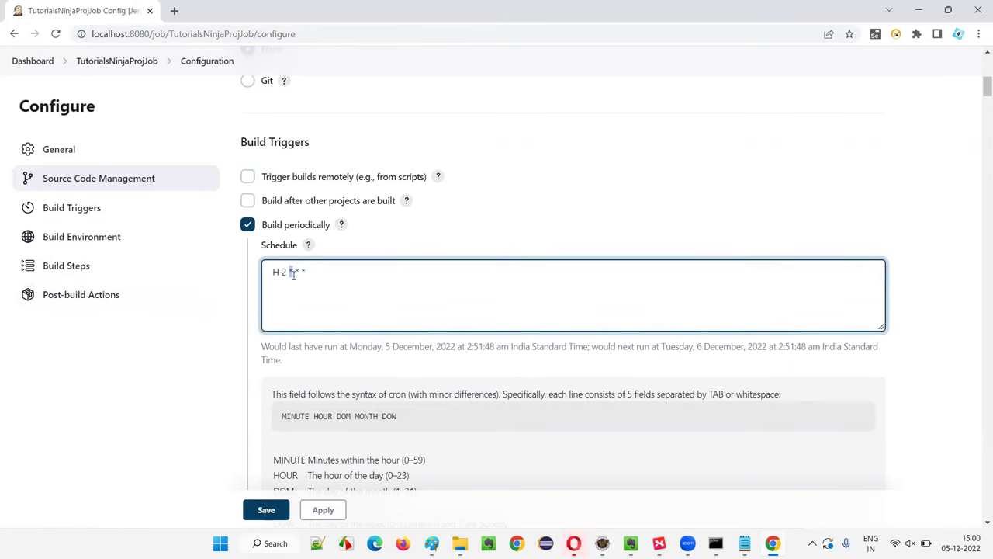
pyautogui.write('2')
pyautogui.click(370, 339)
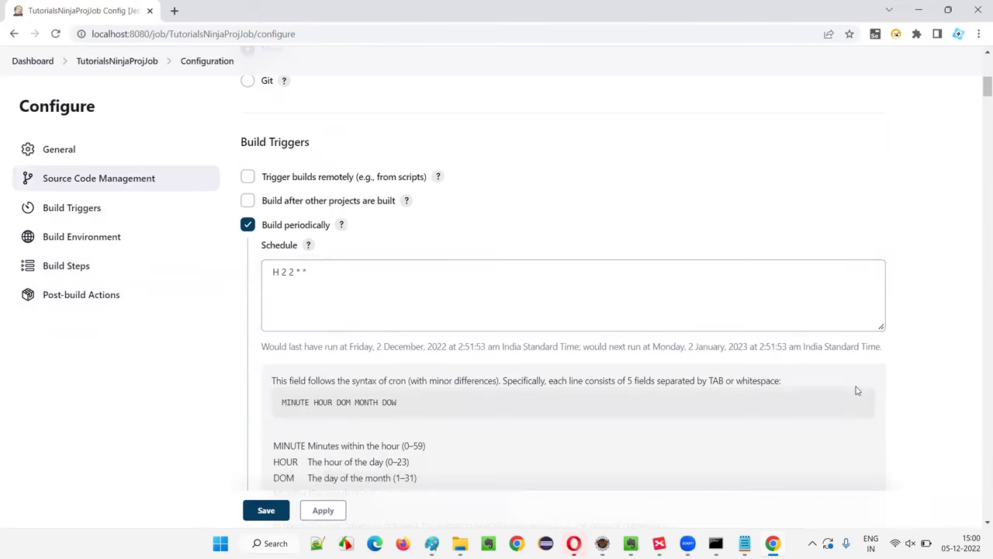
pyautogui.moveTo(687, 380); pyautogui.dragTo(631, 350)
# Compare the last and next run times, then delete the entire schedule
pyautogui.click(326, 280)
pyautogui.hotkey('ctrl', 'a')
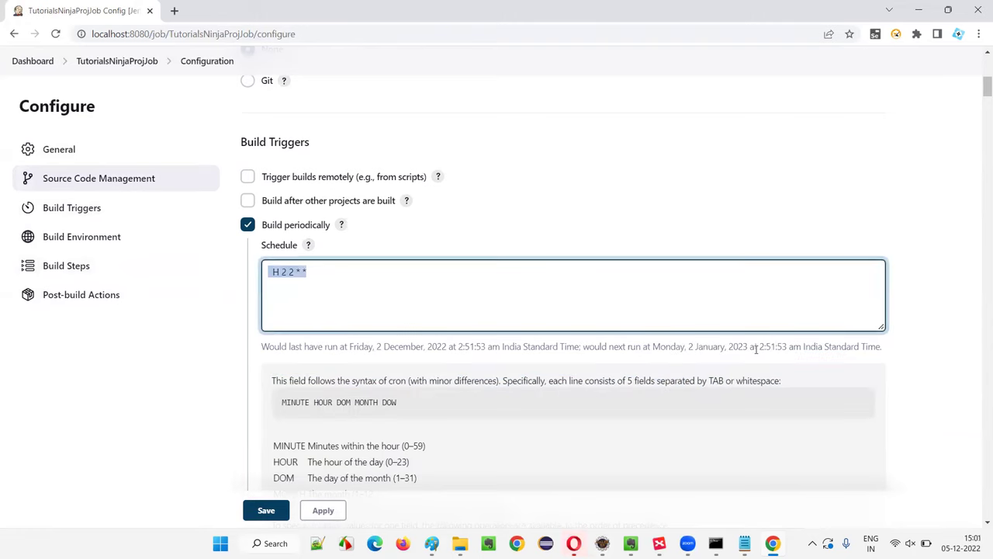
pyautogui.moveTo(753, 347); pyautogui.dragTo(788, 348)
pyautogui.moveTo(458, 347); pyautogui.dragTo(483, 347)
pyautogui.moveTo(755, 347); pyautogui.dragTo(792, 347)
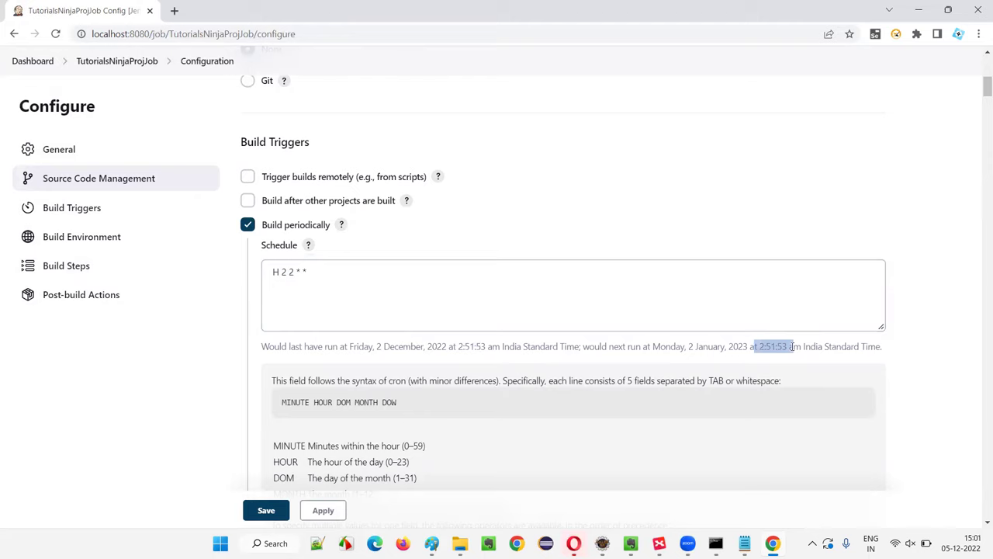
pyautogui.click(898, 369)
pyautogui.click(357, 277)
pyautogui.hotkey('ctrl', 'a')
pyautogui.press('BackSpace')
# Uncheck Build periodically in the Build Triggers section
pyautogui.click(247, 224)
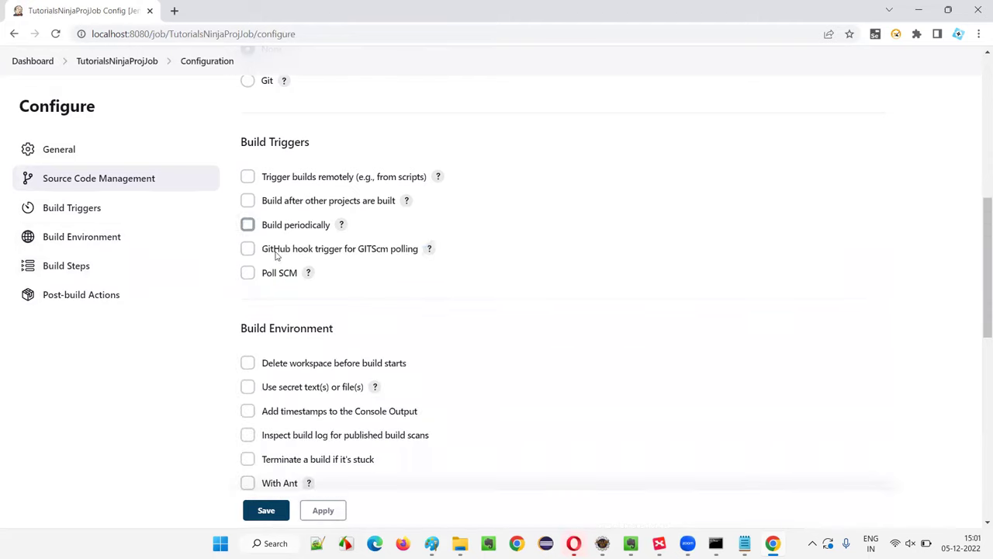
pyautogui.scroll(-3, 439, 305)
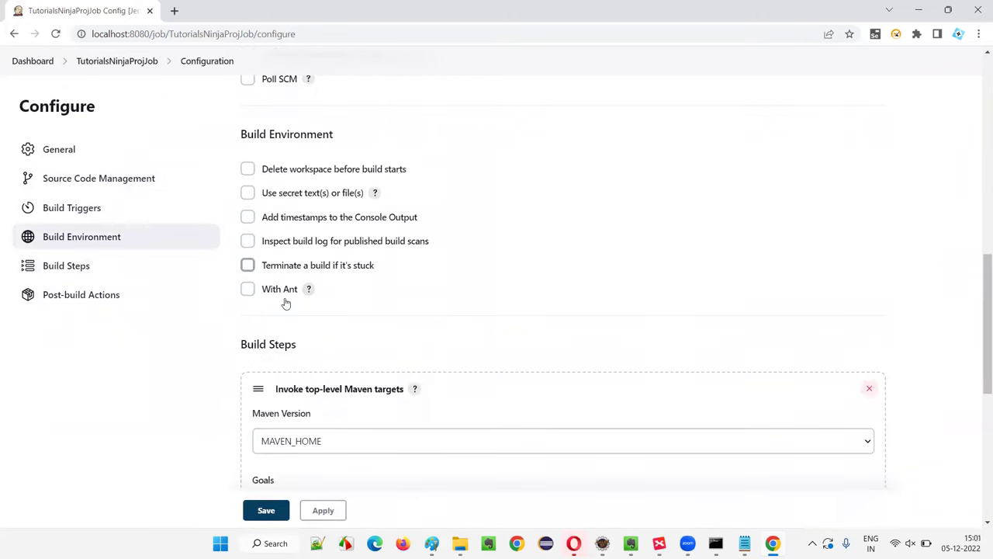
pyautogui.scroll(3, 473, 306)
pyautogui.moveTo(243, 204); pyautogui.dragTo(327, 204)
pyautogui.click(328, 203)
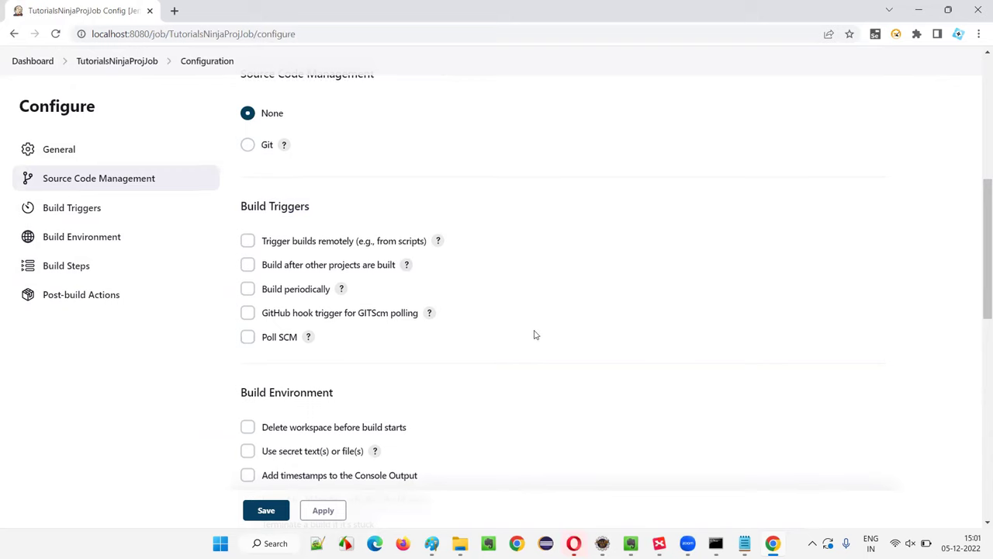
# Confirm the TestNG XML report pattern uses testng-results.xml, then apply and save
pyautogui.scroll(-3, 532, 332)
pyautogui.scroll(-6, 392, 335)
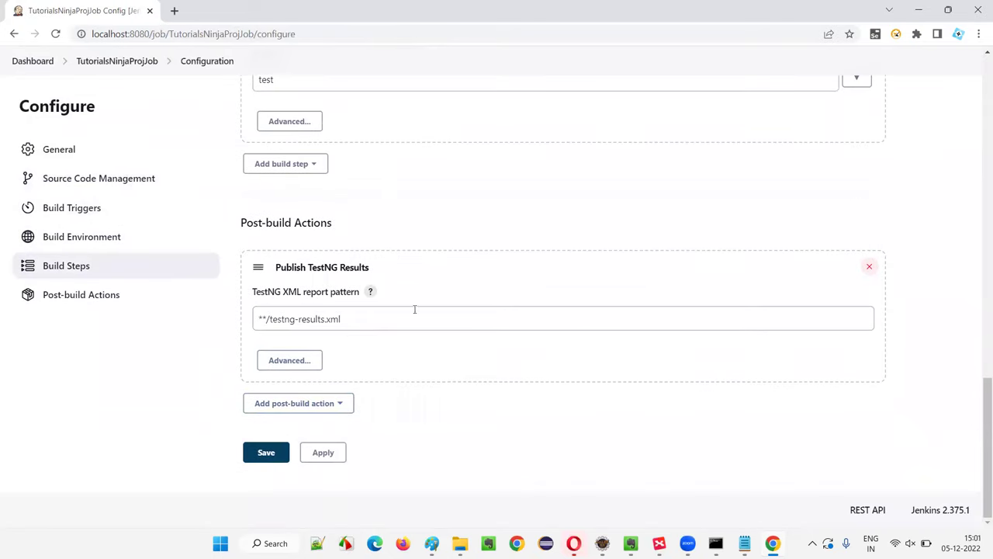
pyautogui.moveTo(253, 292); pyautogui.dragTo(363, 295)
pyautogui.click(472, 280)
pyautogui.moveTo(263, 319); pyautogui.dragTo(348, 319)
pyautogui.click(135, 381)
pyautogui.click(323, 451)
pyautogui.click(277, 458)
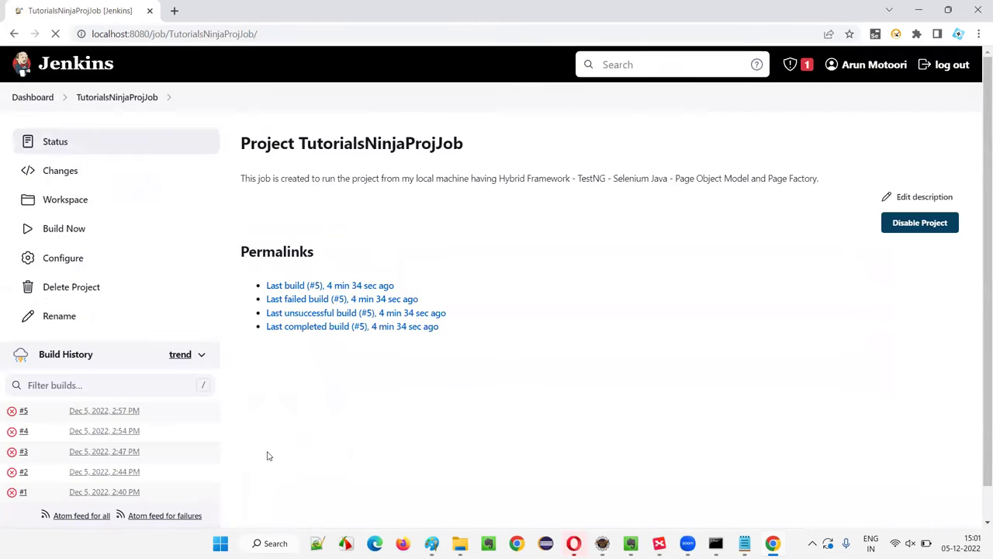
# Switch to Eclipse and refresh the TutorialsNinjaProj project
pyautogui.click(602, 543)
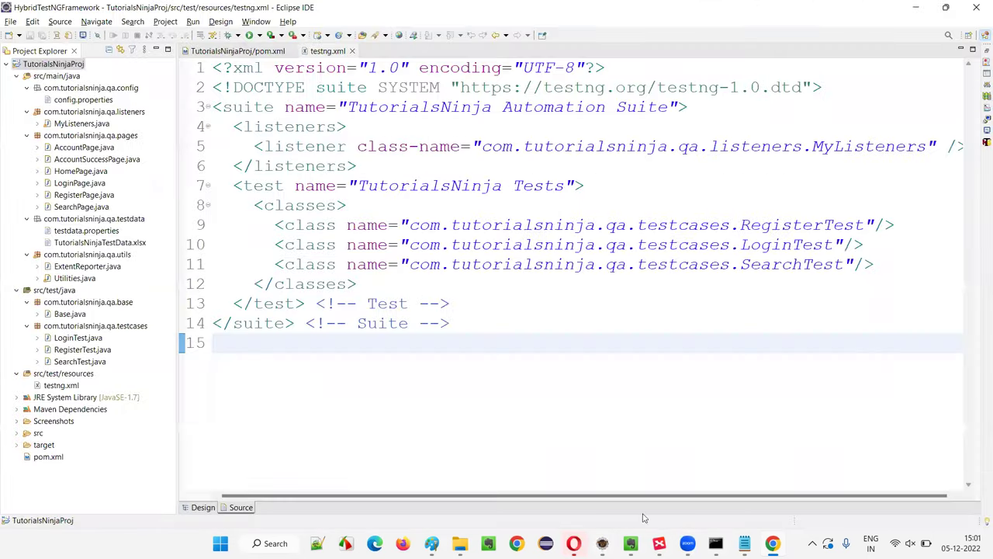
pyautogui.rightClick(66, 65)
pyautogui.click(120, 263)
# Expand target > surefire-reports, select testng-results.xml, and return to Jenkins
pyautogui.click(26, 468)
pyautogui.click(38, 457)
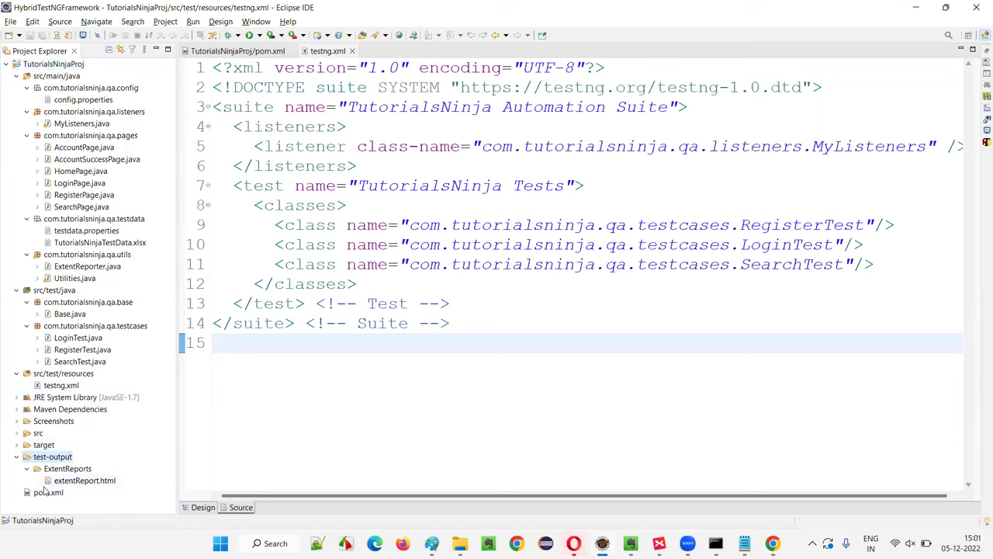
pyautogui.click(16, 445)
pyautogui.scroll(-1, 78, 393)
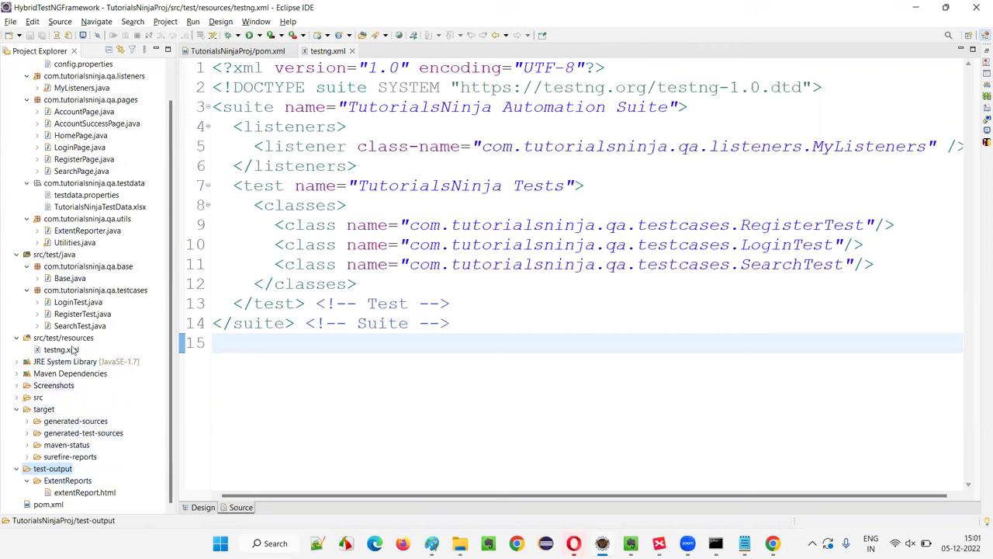
pyautogui.click(28, 458)
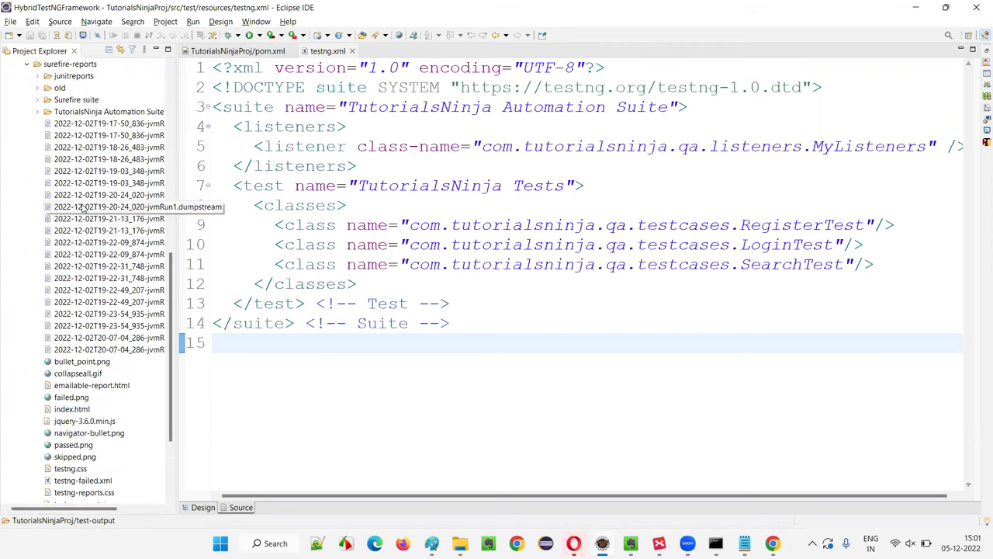
pyautogui.scroll(-2, 114, 329)
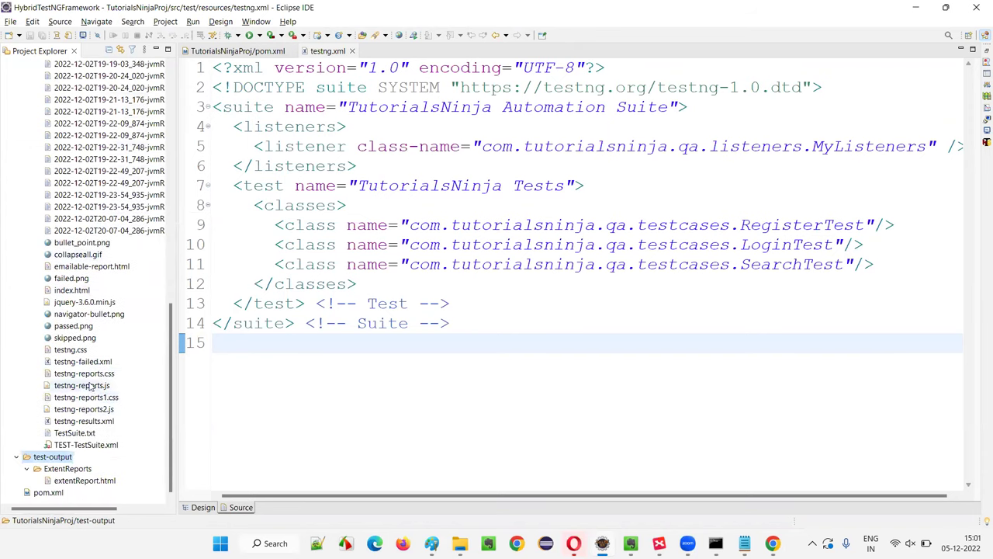
pyautogui.click(100, 374)
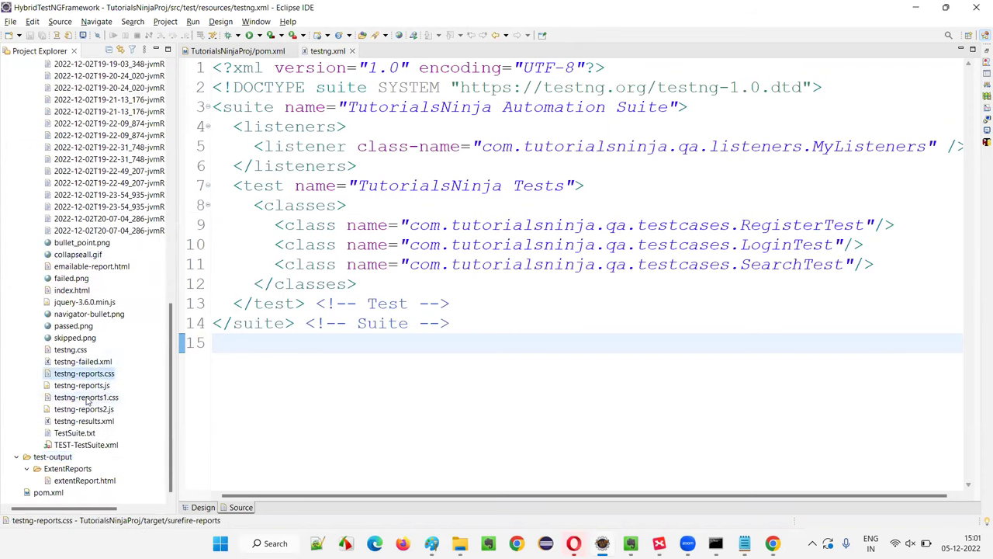
pyautogui.click(81, 422)
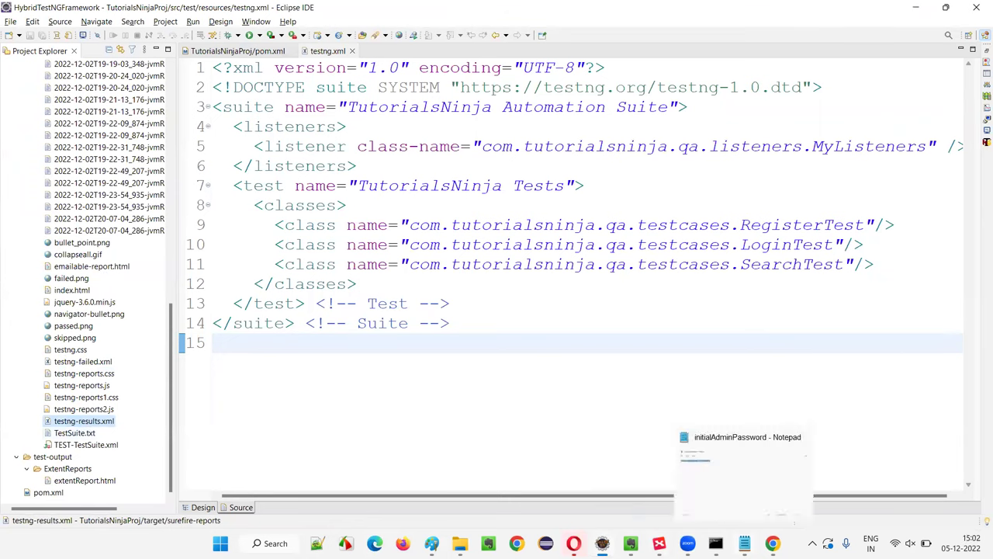
pyautogui.click(773, 543)
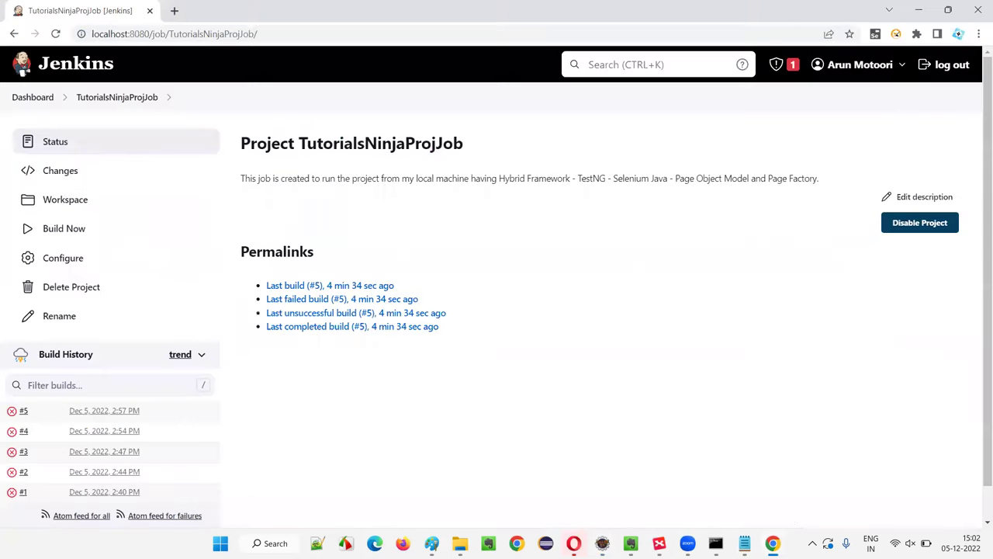
# Compare the Publish TestNG Results pattern testng-results.xml against the file in Eclipse
pyautogui.click(59, 259)
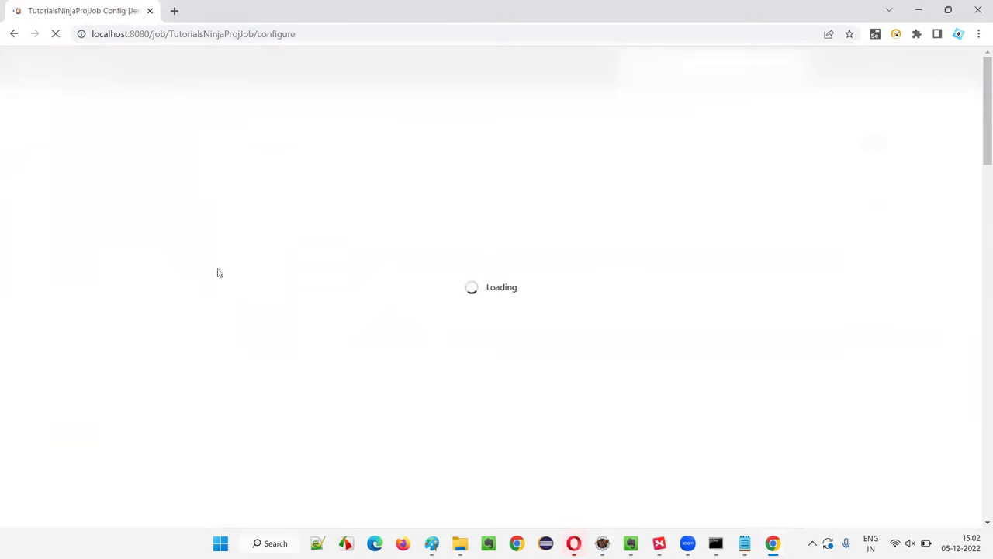
pyautogui.scroll(-15, 516, 281)
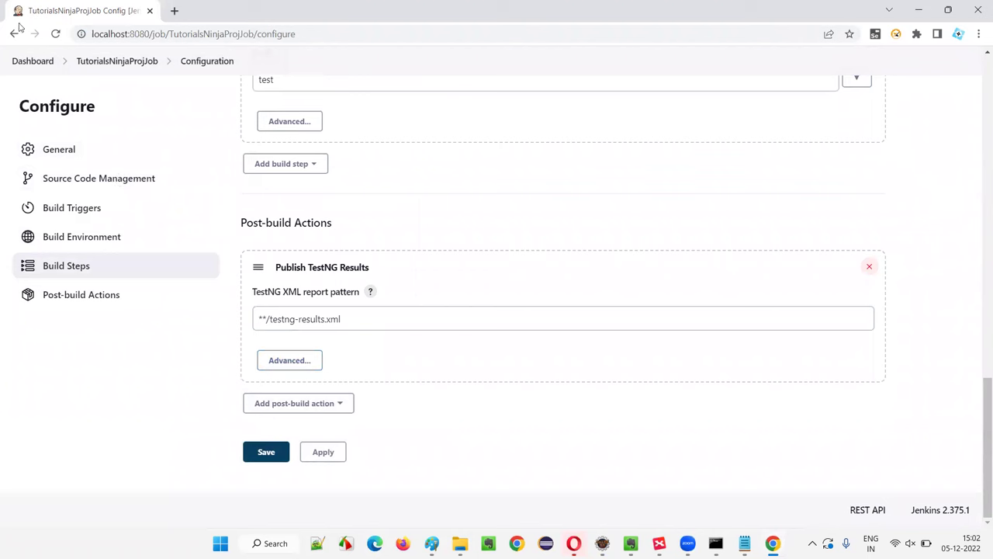
pyautogui.moveTo(269, 319); pyautogui.dragTo(366, 320)
pyautogui.hotkey('alt', 'Tab')
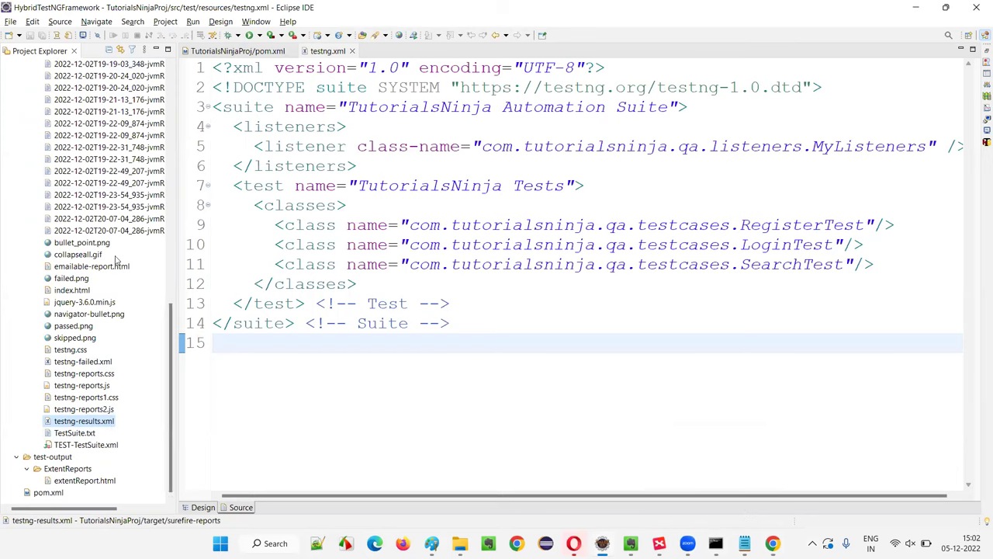
pyautogui.hotkey('alt', 'Tab')
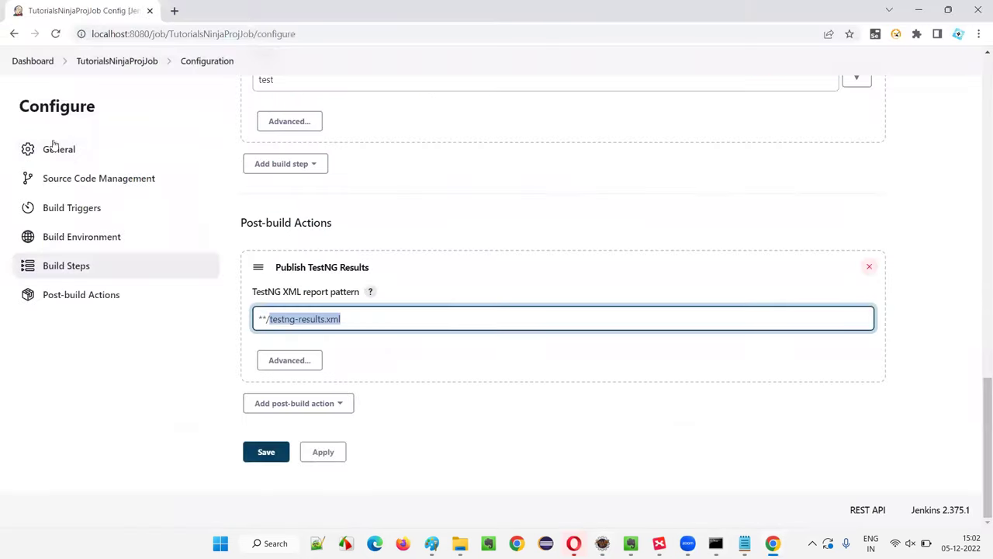
pyautogui.click(162, 367)
# Open TutorialsNinjaProjJob's Build Time Trend page from its project page
pyautogui.scroll(10, 470, 222)
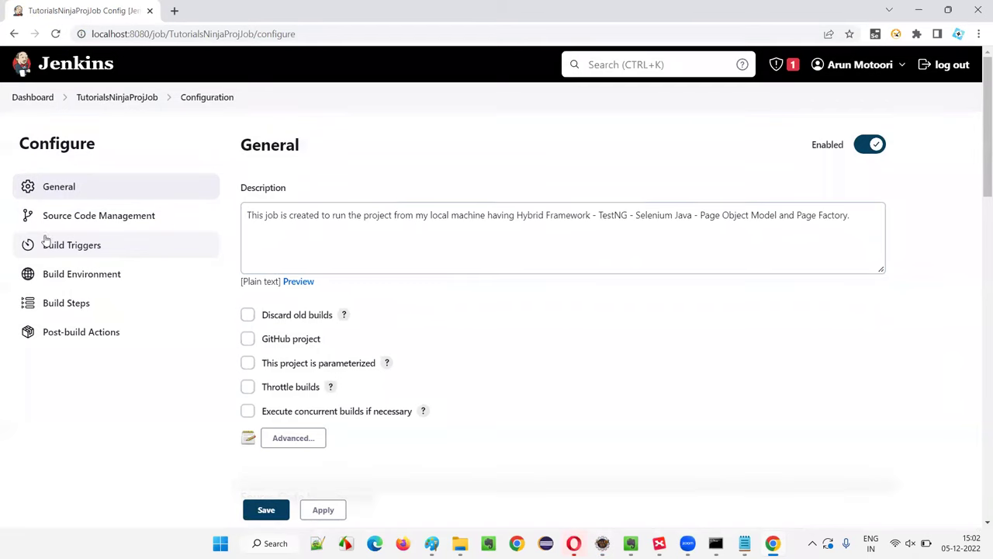
pyautogui.click(140, 98)
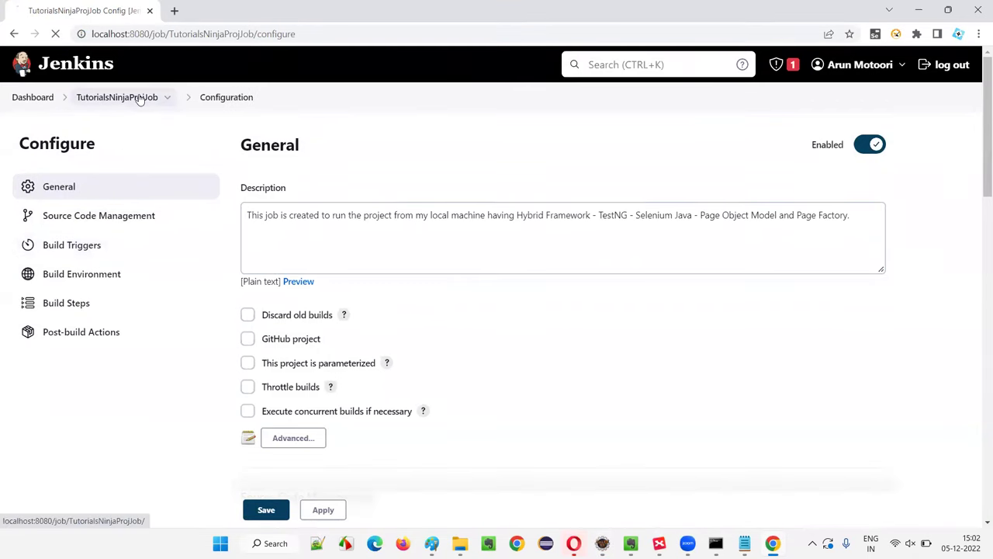
pyautogui.scroll(-1, 200, 245)
pyautogui.click(178, 318)
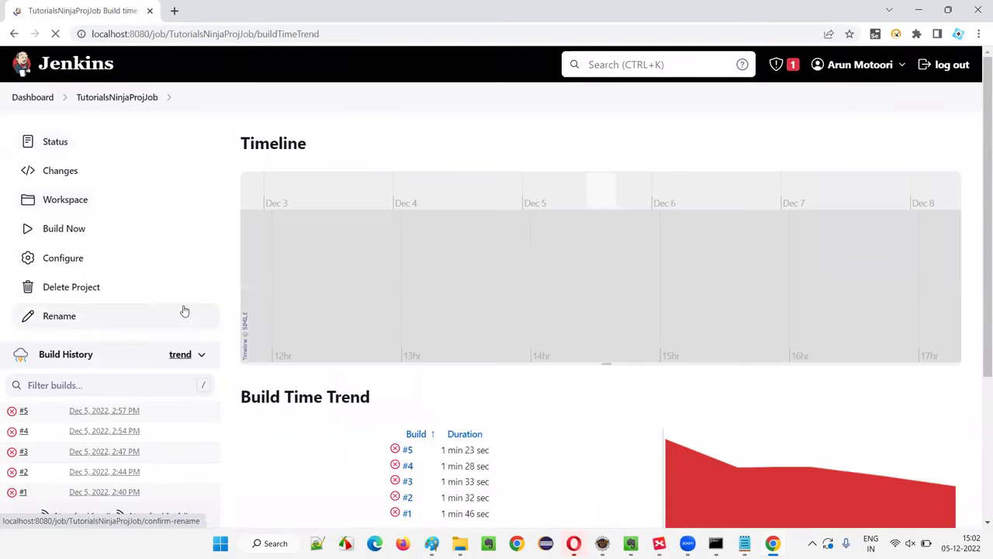
# Look over the Build Time Trend page, then return to the Dashboard listing TutorialsNinjaProjJob
pyautogui.scroll(-2, 979, 398)
pyautogui.scroll(-1, 979, 397)
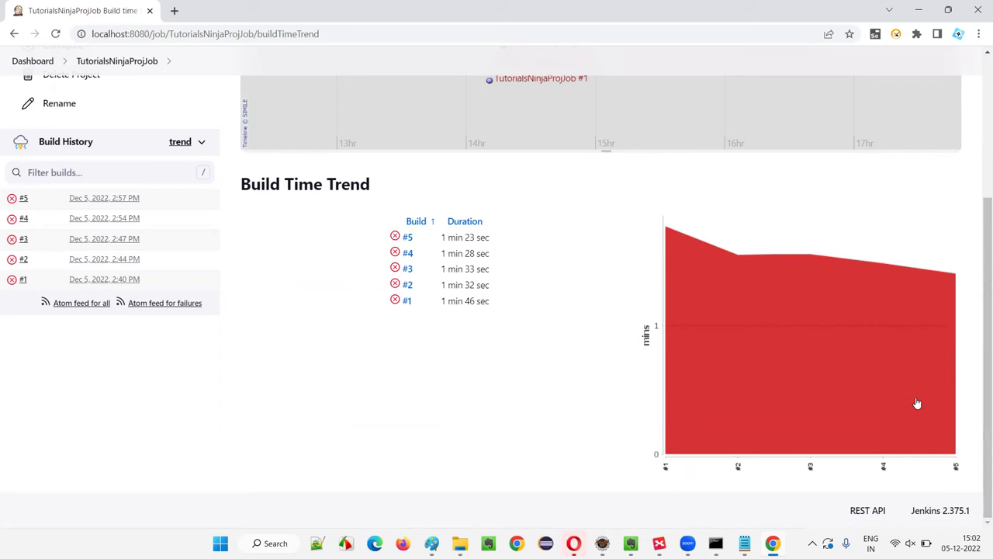
pyautogui.scroll(3, 293, 370)
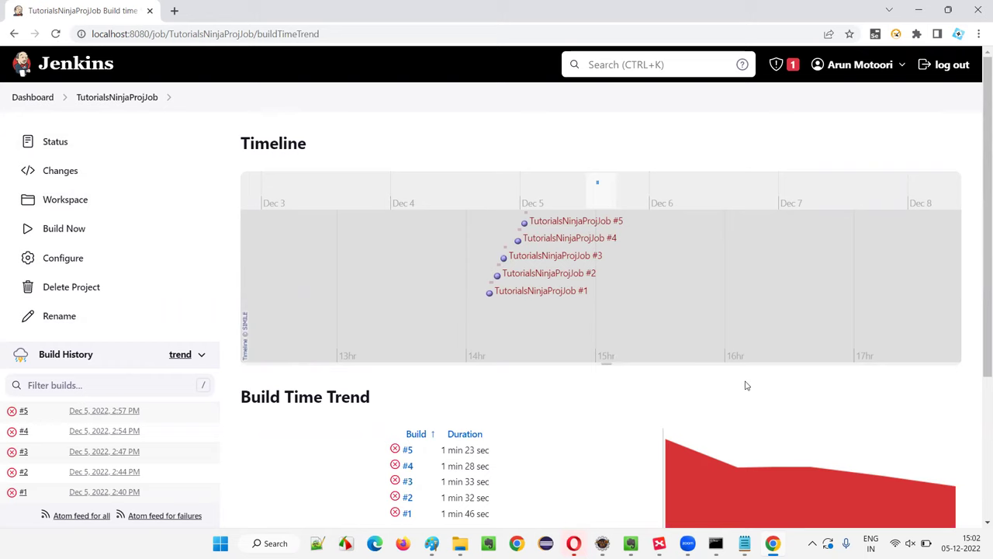
pyautogui.scroll(-3, 425, 361)
pyautogui.scroll(3, 425, 361)
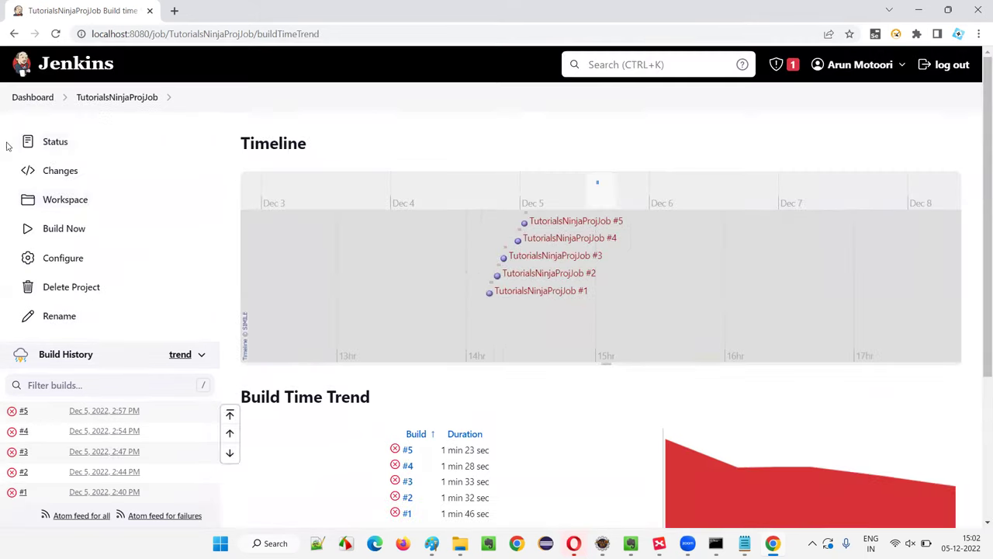
pyautogui.click(47, 104)
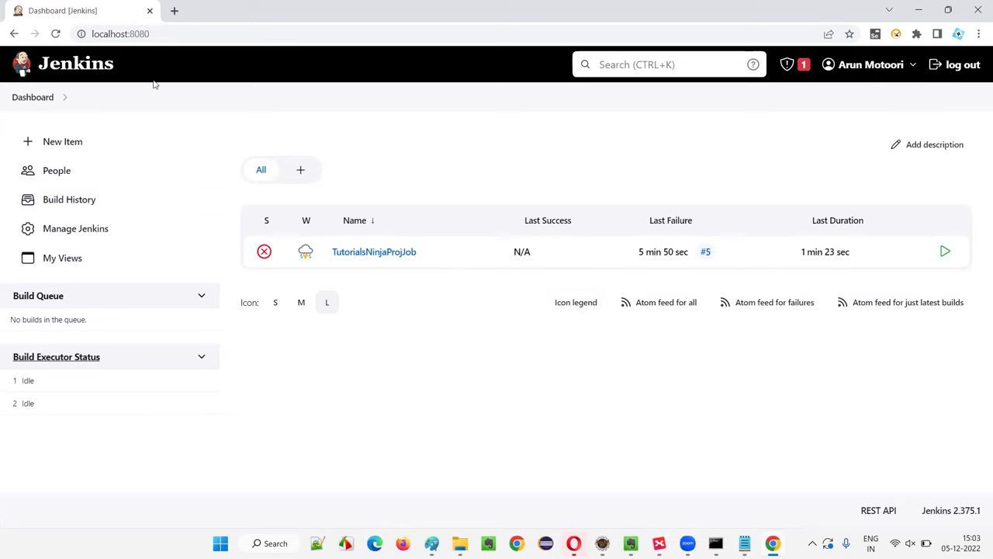
# Switch to Evernote and select the note title from its start through 'Jenkins Integration'
pyautogui.hotkey('alt', 'Tab')
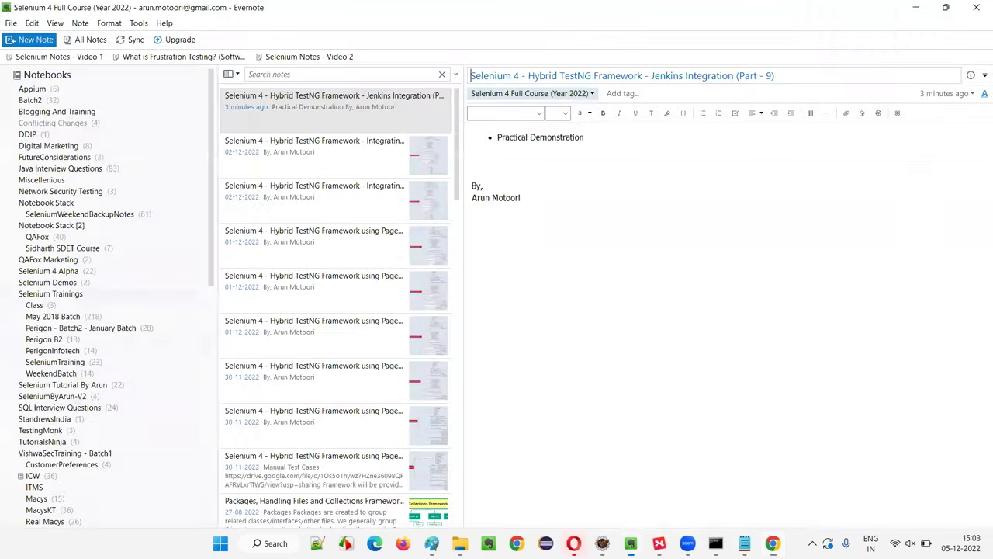
pyautogui.moveTo(470, 76); pyautogui.dragTo(534, 75)
pyautogui.moveTo(649, 61); pyautogui.dragTo(742, 69)
pyautogui.click(708, 256)
# Repeatedly highlight 'Jenkins Integration' and the whole title of the Part - 9 note
pyautogui.moveTo(652, 75); pyautogui.dragTo(737, 75)
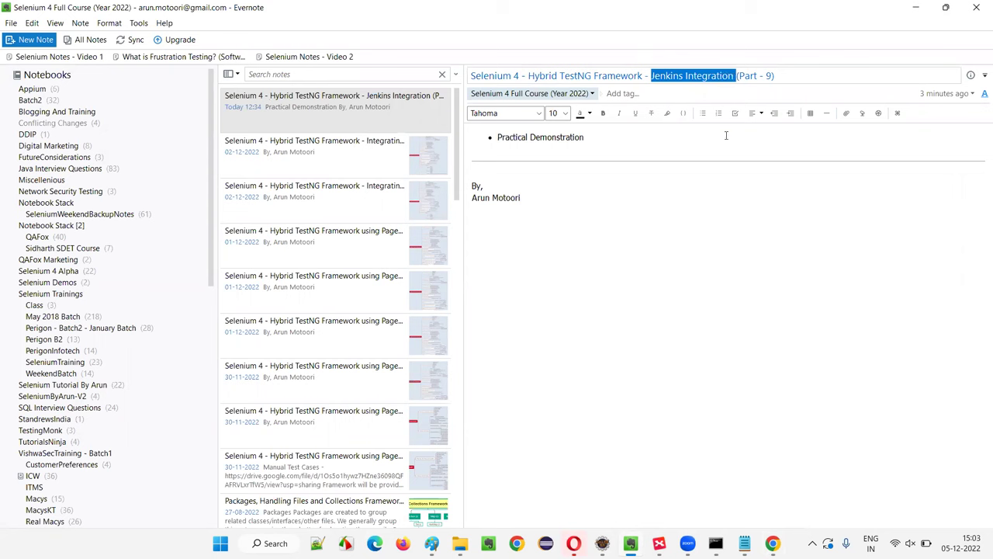
pyautogui.click(703, 241)
pyautogui.tripleClick(776, 76)
pyautogui.click(609, 225)
pyautogui.moveTo(653, 75); pyautogui.dragTo(742, 76)
pyautogui.click(712, 188)
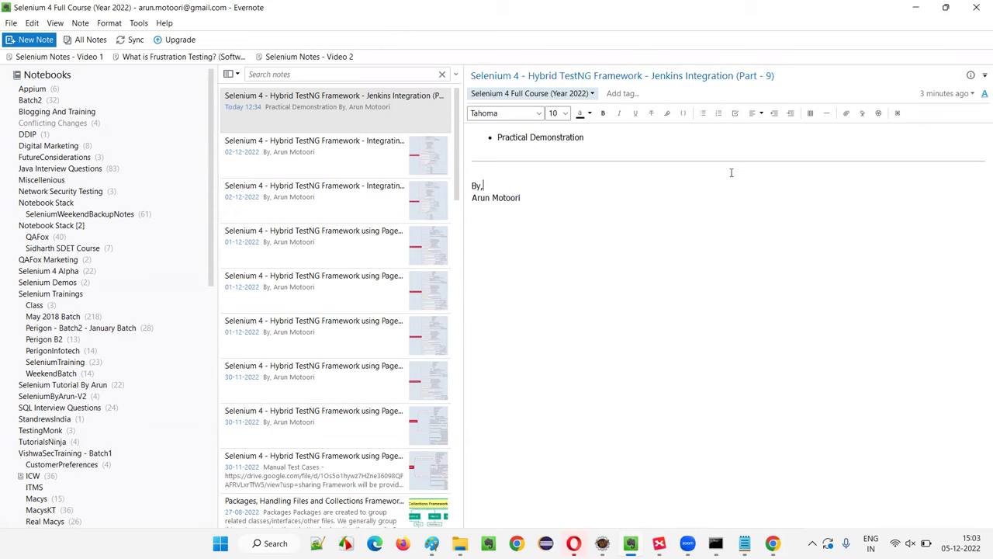
pyautogui.tripleClick(765, 75)
pyautogui.click(657, 189)
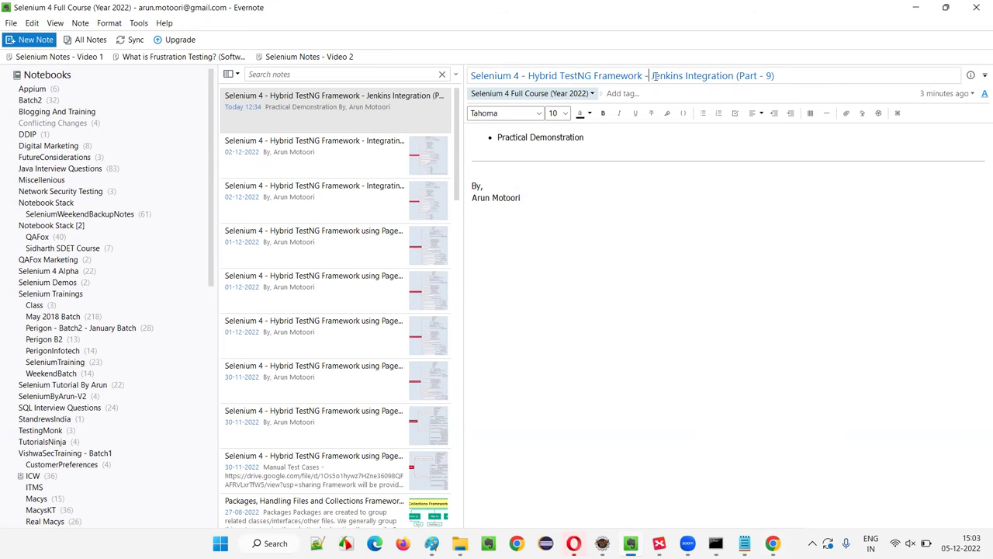
pyautogui.moveTo(650, 75); pyautogui.dragTo(738, 75)
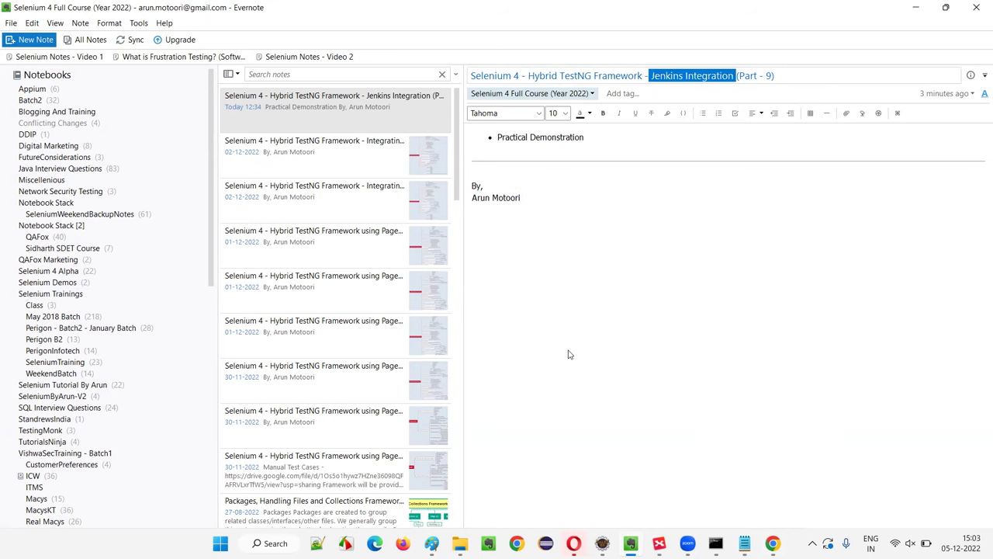
# Alternate between Evernote's 'Jenkins Integration' title and Eclipse, ending on the testng.xml editor
pyautogui.click(603, 475)
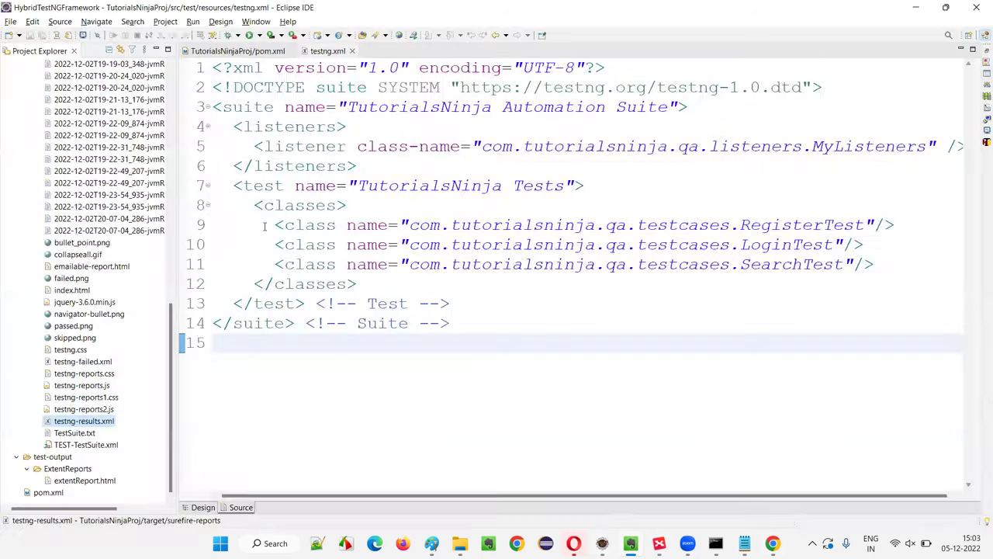
pyautogui.hotkey('alt', 'Tab')
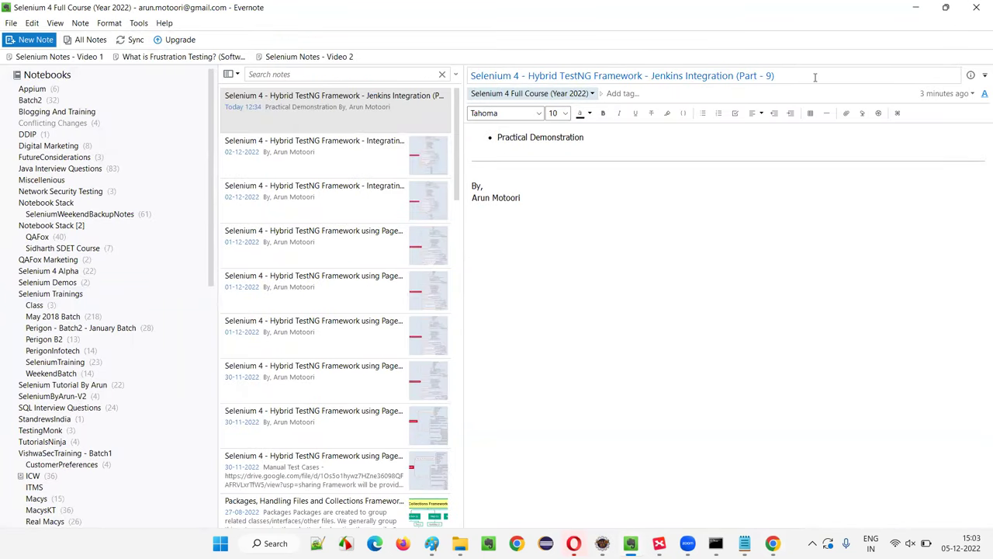
pyautogui.moveTo(652, 77); pyautogui.dragTo(734, 77)
pyautogui.moveTo(602, 543)
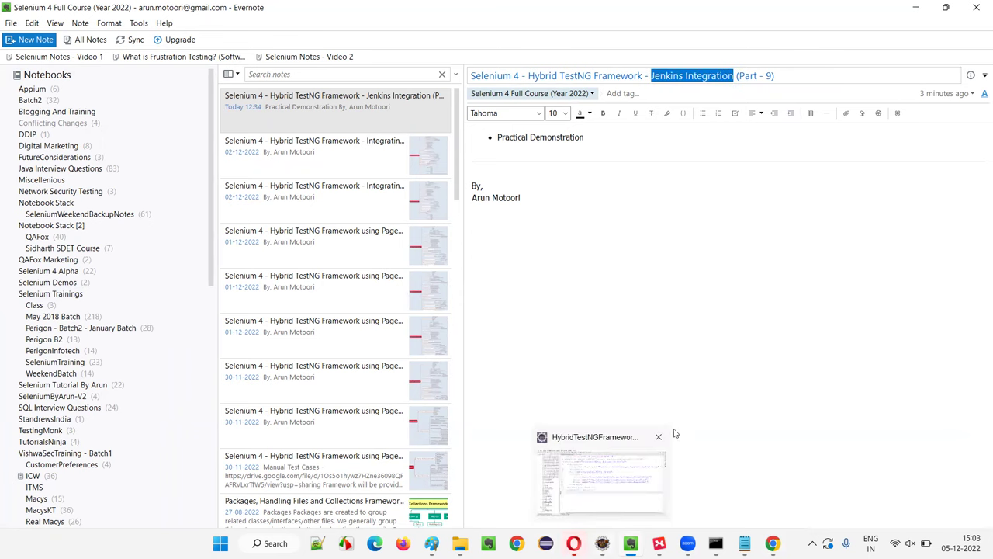
pyautogui.click(601, 480)
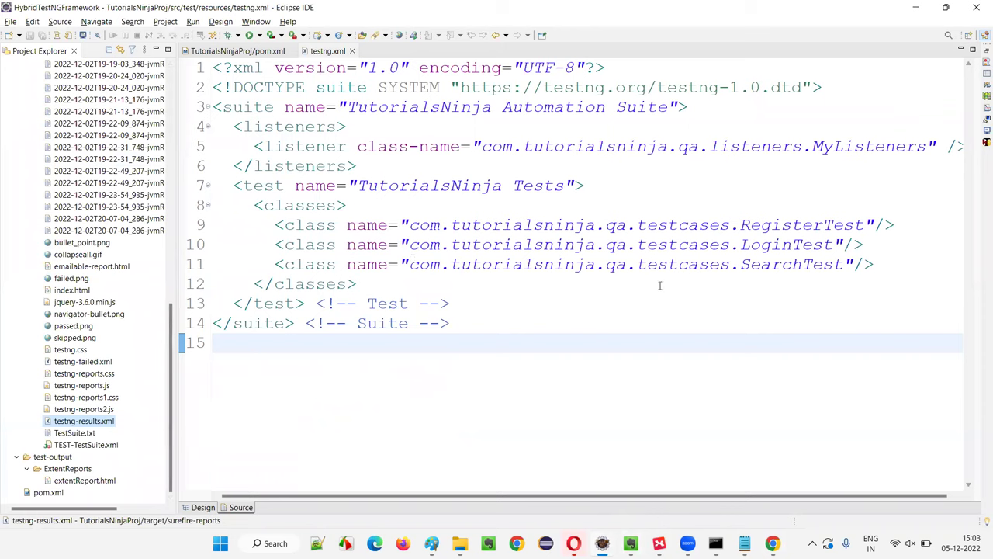
pyautogui.click(915, 9)
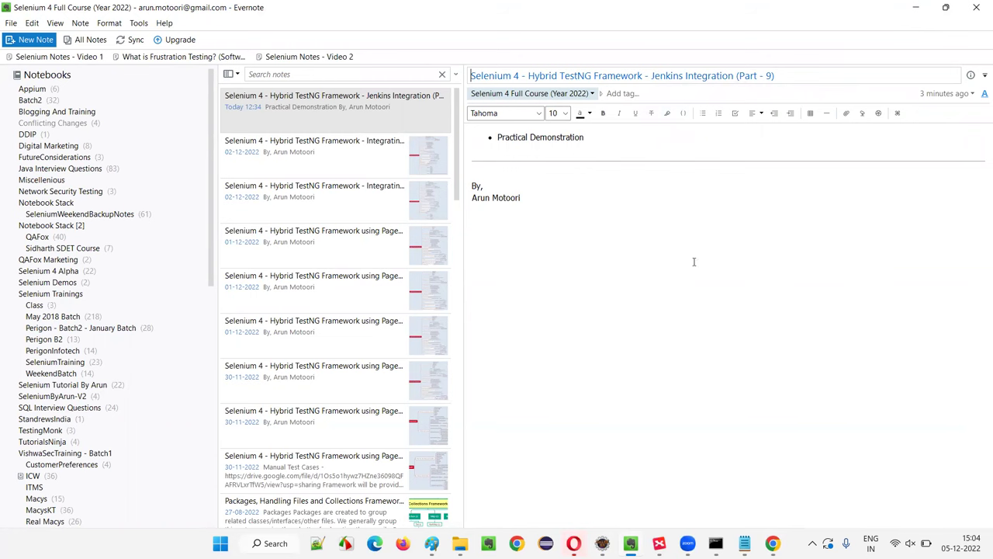
pyautogui.click(603, 543)
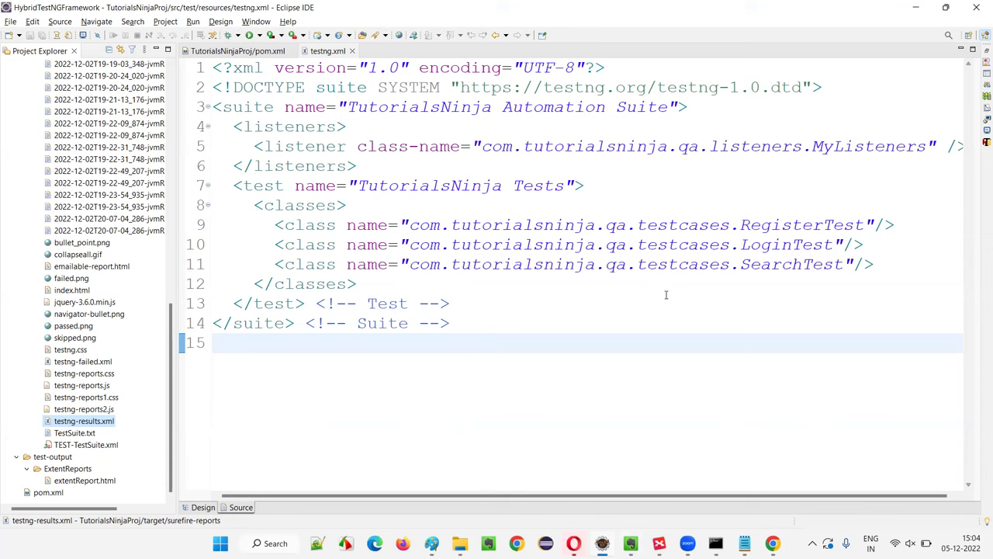
pyautogui.click(715, 543)
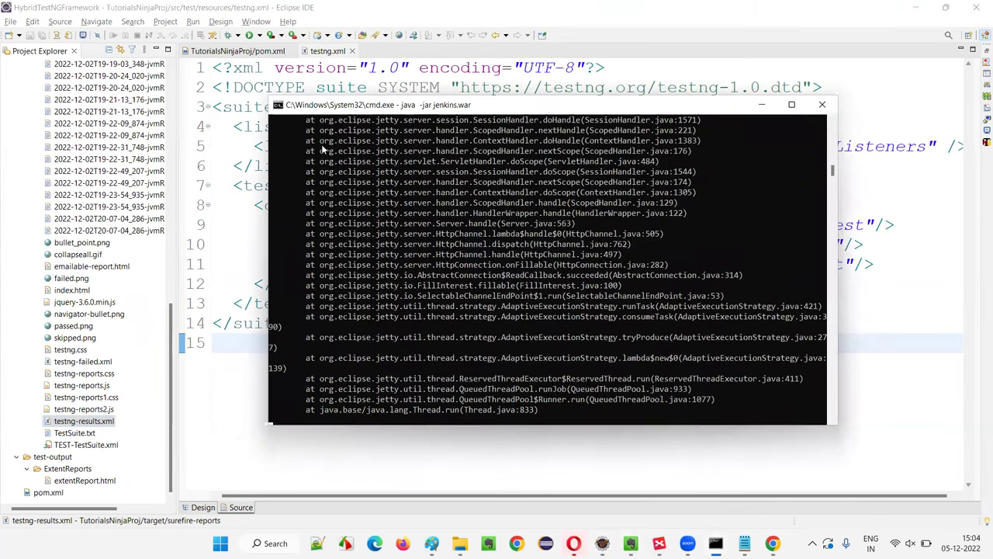
pyautogui.click(242, 186)
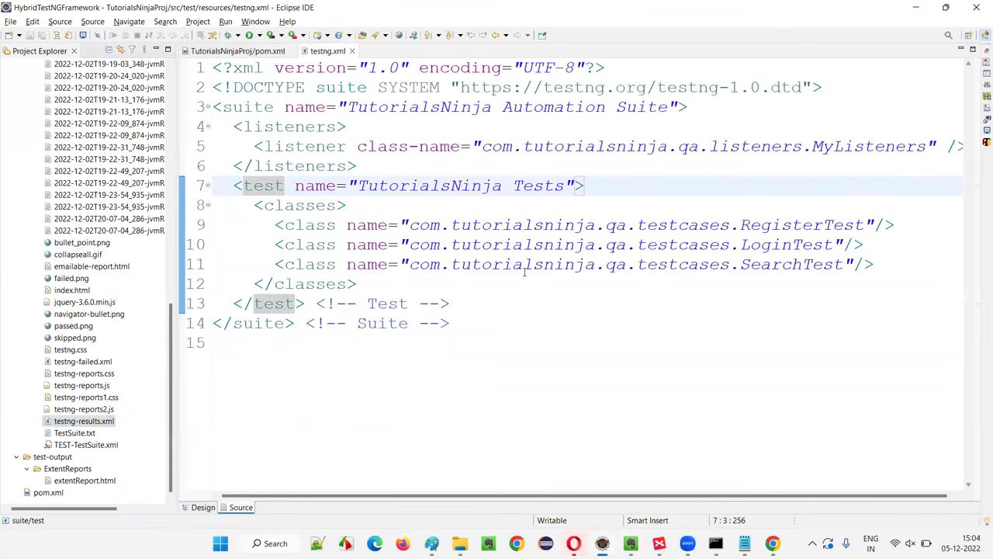
pyautogui.hotkey('alt', 'Tab')
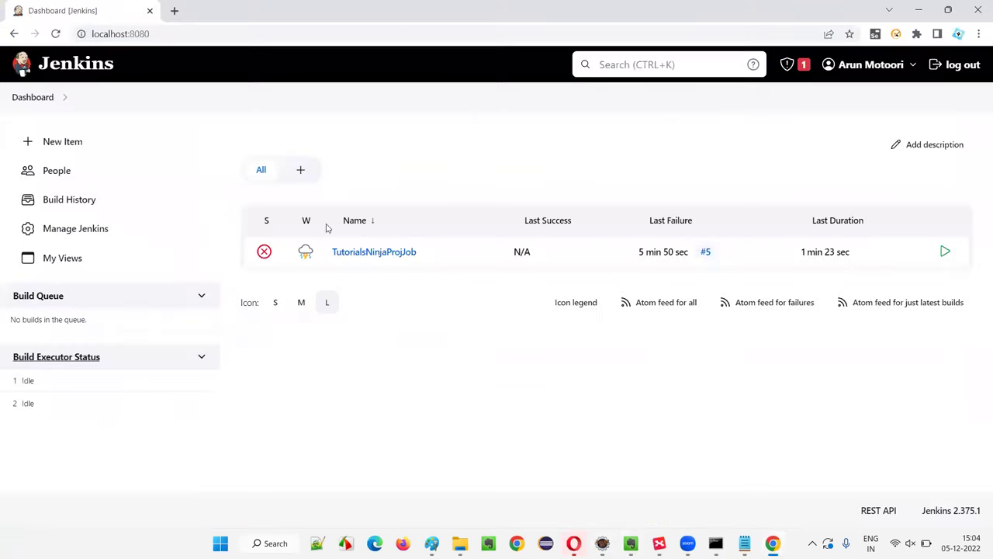
pyautogui.click(602, 542)
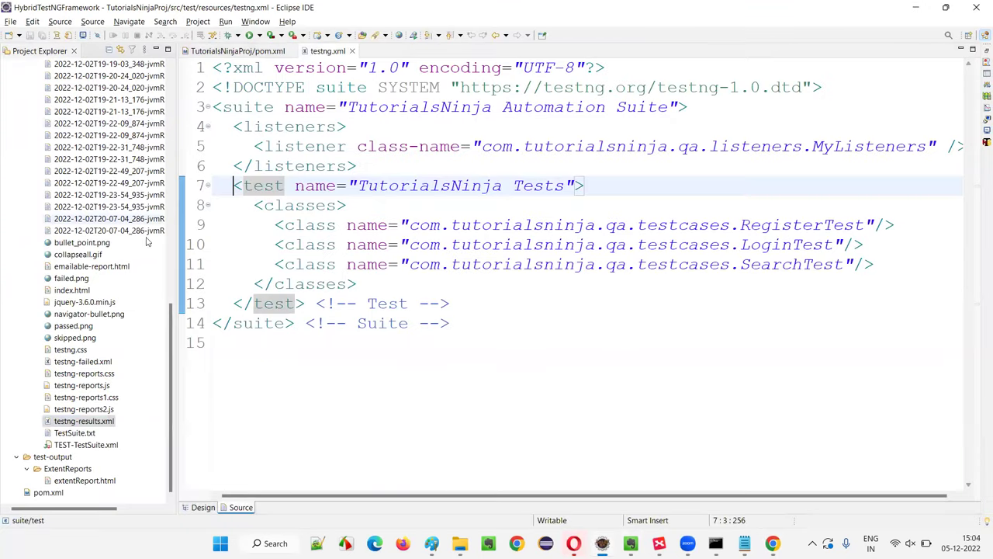
pyautogui.hotkey('alt', 'Tab')
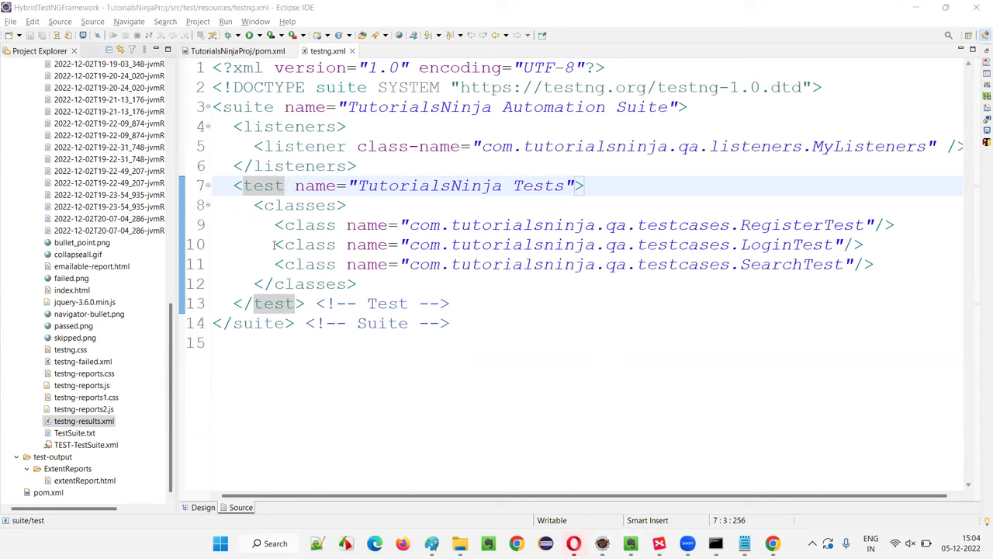
pyautogui.click(501, 317)
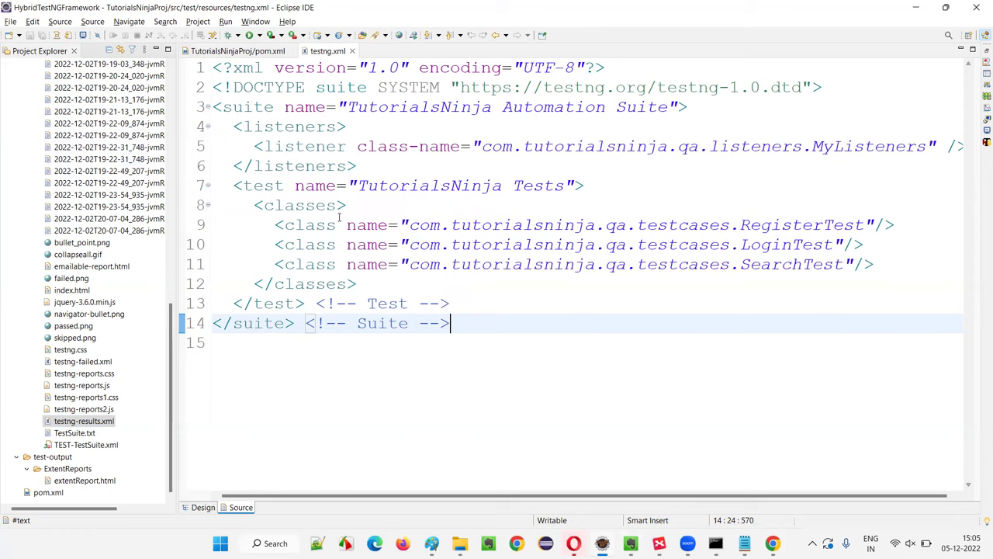
# Close the testng.xml and pom.xml editor tabs in Eclipse
pyautogui.click(352, 50)
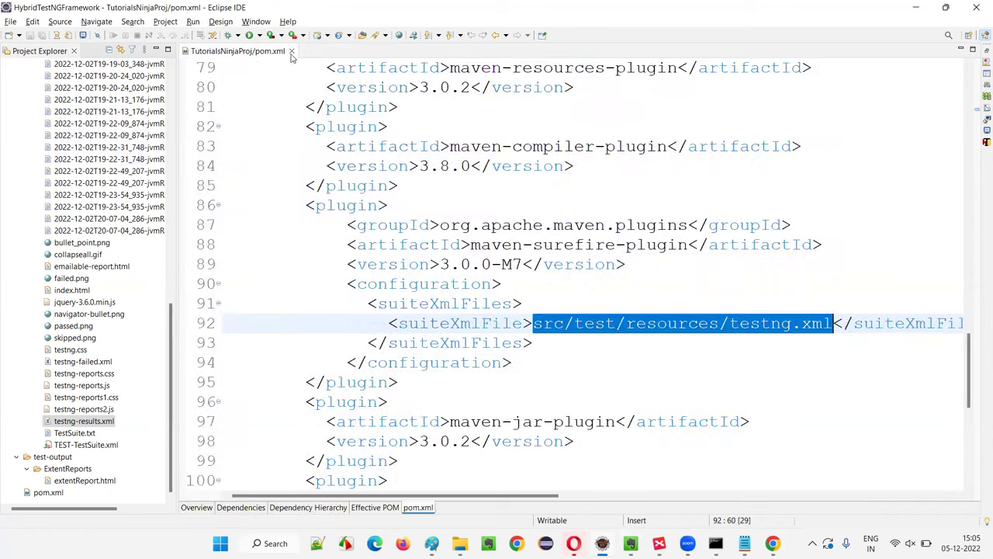
pyautogui.click(292, 52)
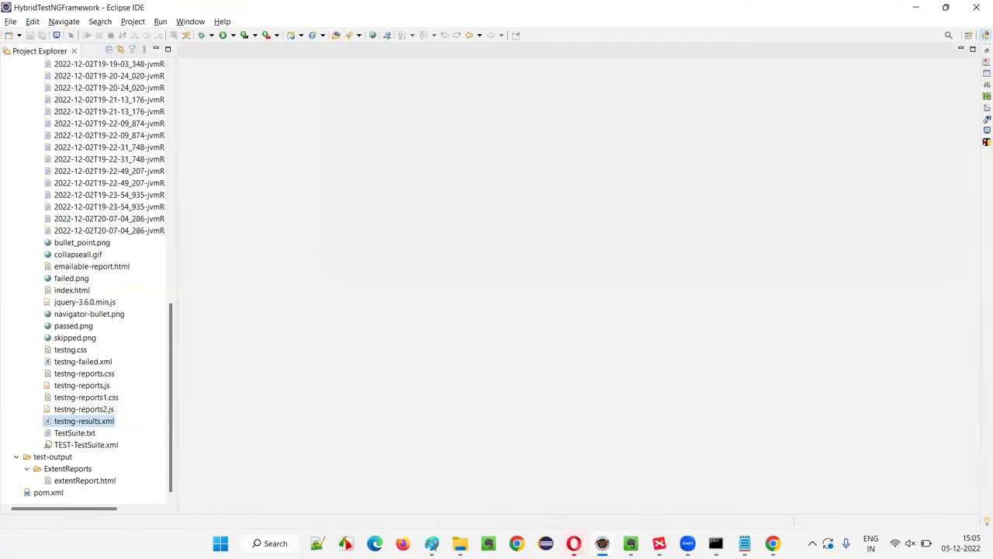
pyautogui.hotkey('alt', 'Tab')
# Return to the Evernote note and highlight 'Hybrid TestNG Framework' in its title
pyautogui.hotkey('alt', 'Tab')
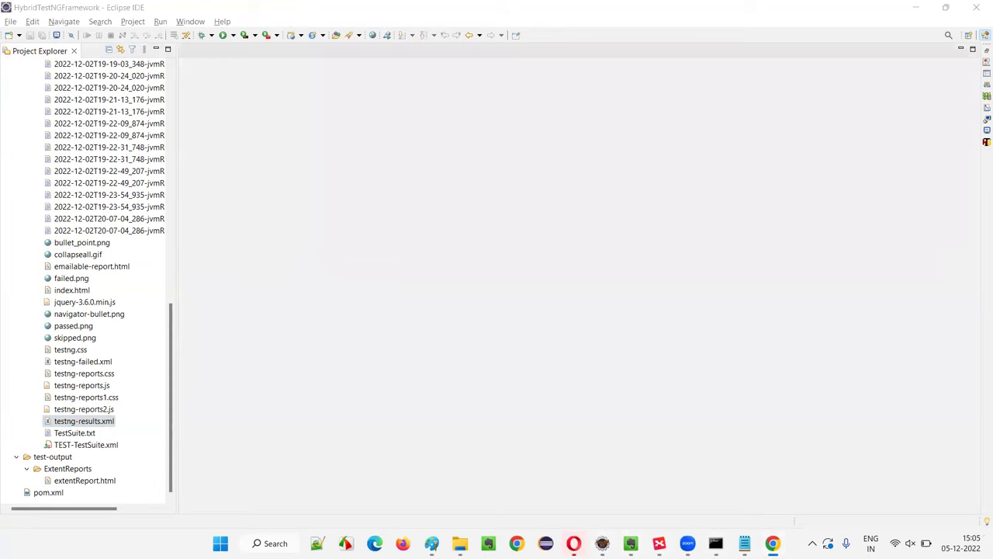
pyautogui.hotkey('alt', 'Tab')
pyautogui.click(700, 215)
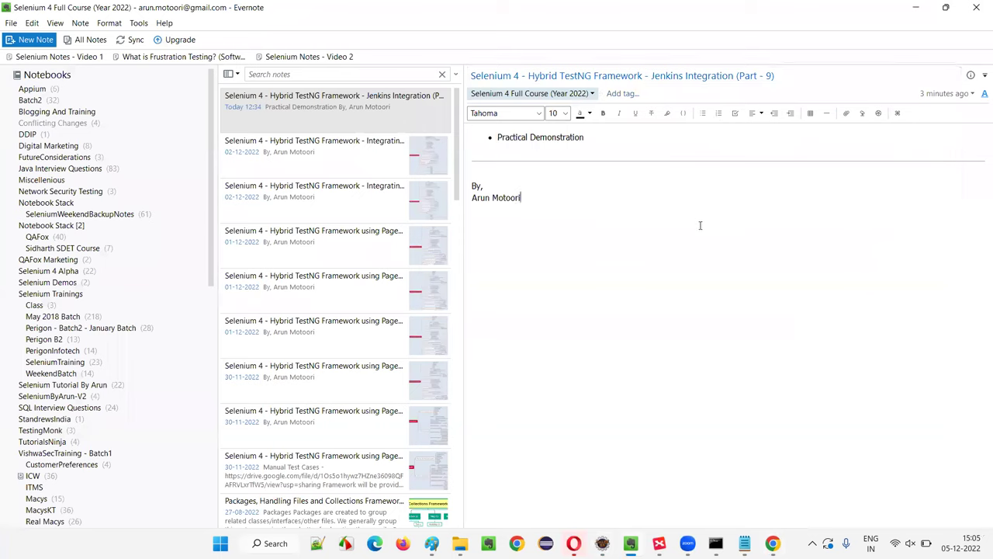
pyautogui.moveTo(528, 75); pyautogui.dragTo(654, 75)
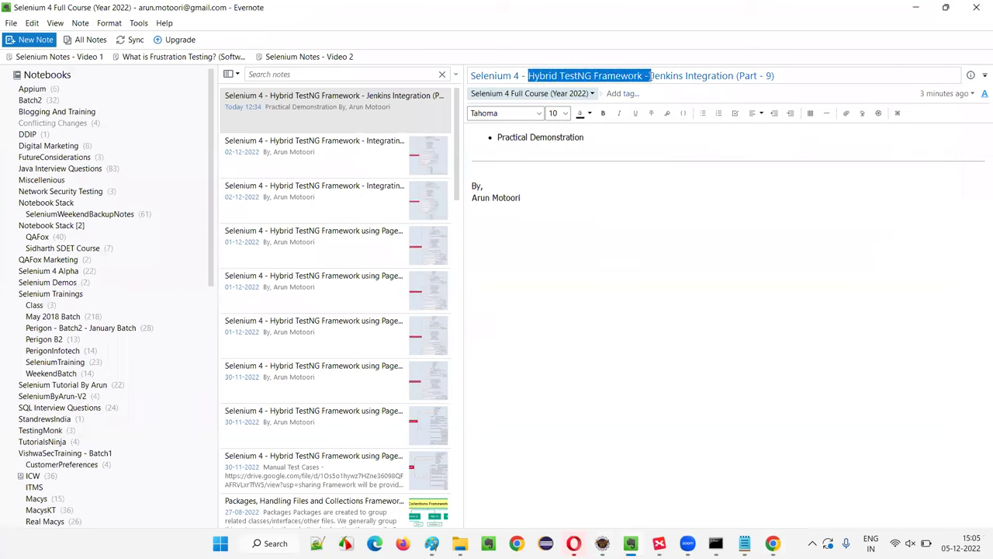
pyautogui.click(674, 230)
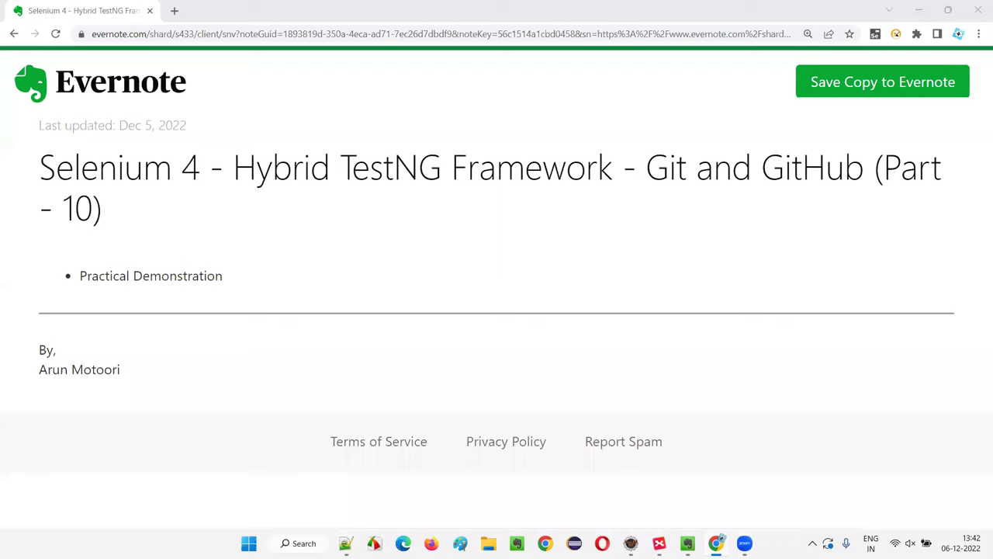
pyautogui.moveTo(61, 209); pyautogui.dragTo(90, 205)
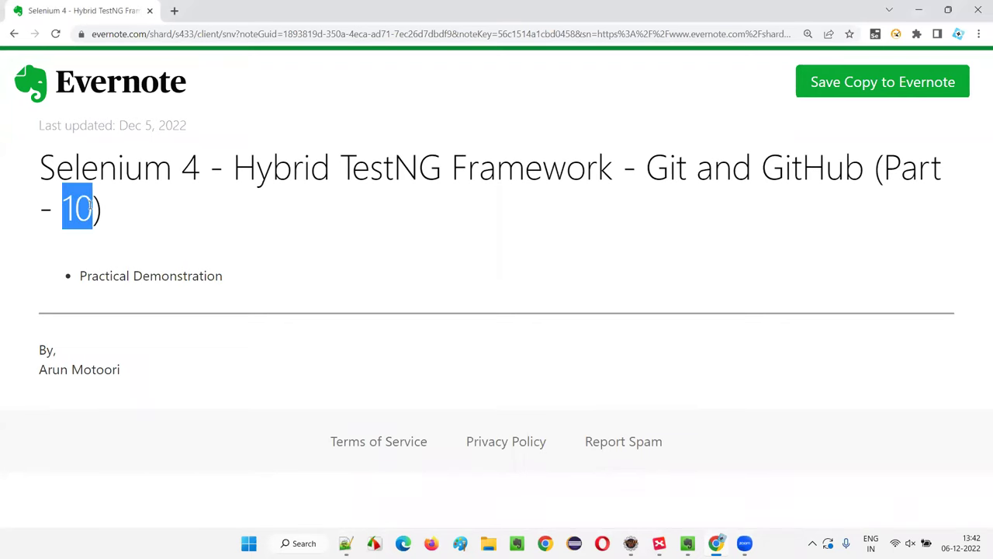
pyautogui.moveTo(234, 167); pyautogui.dragTo(613, 155)
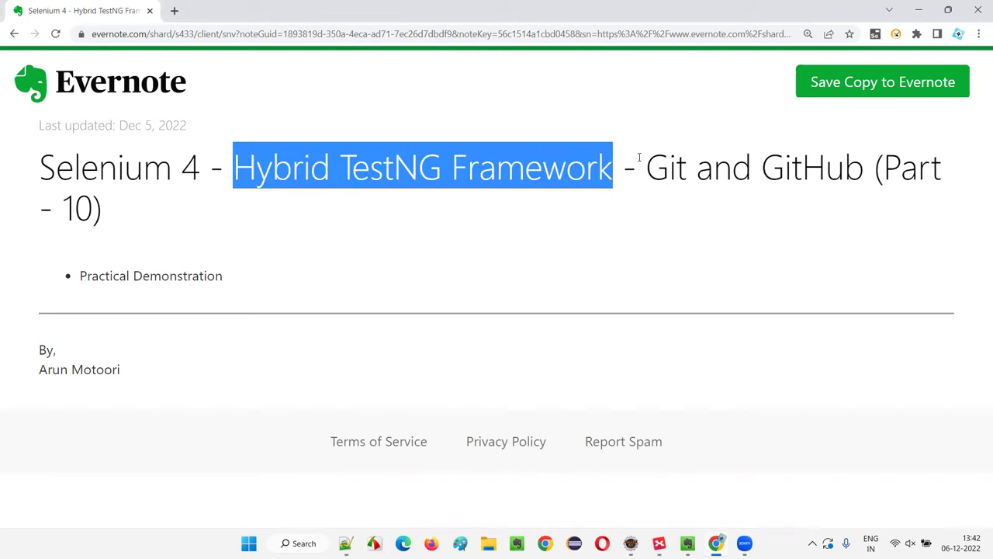
pyautogui.moveTo(645, 165); pyautogui.dragTo(863, 164)
pyautogui.click(582, 227)
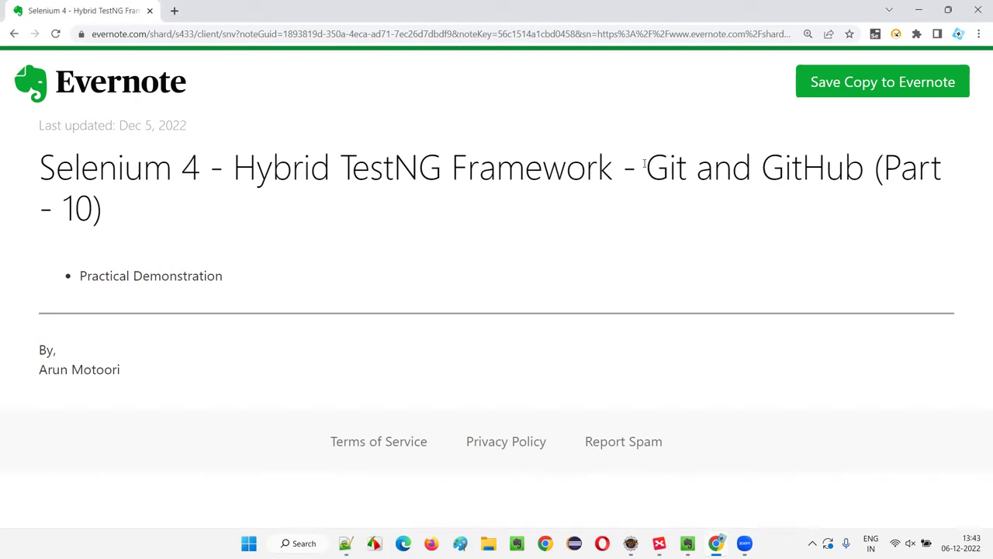
pyautogui.moveTo(644, 163); pyautogui.dragTo(861, 159)
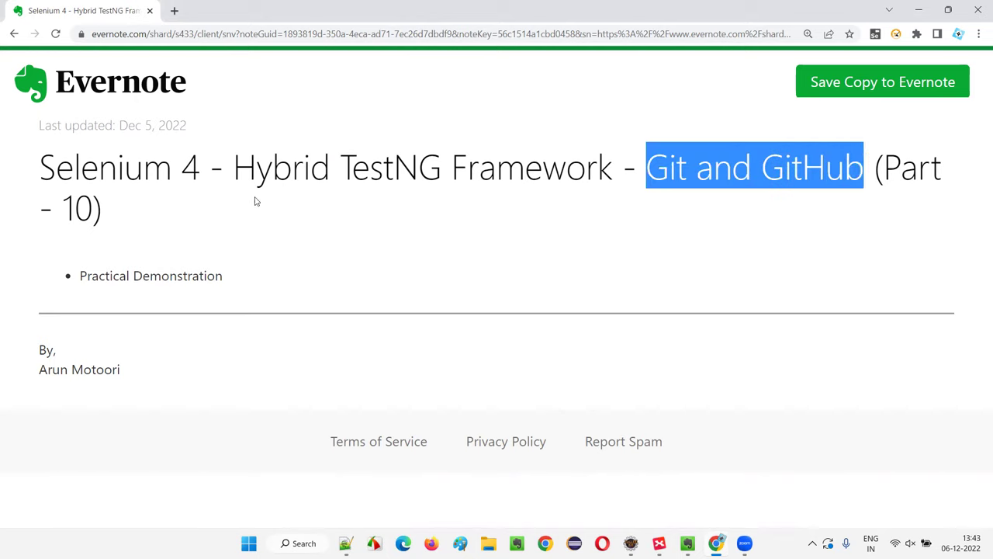
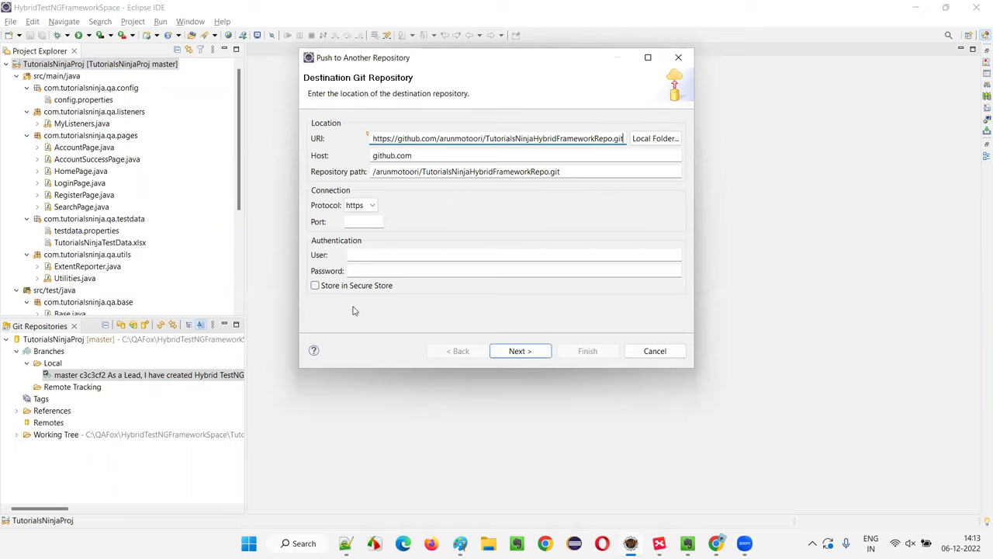
# Enter the GitHub account user name and password in Authentication, then go on to the ref specifications
pyautogui.click(364, 257)
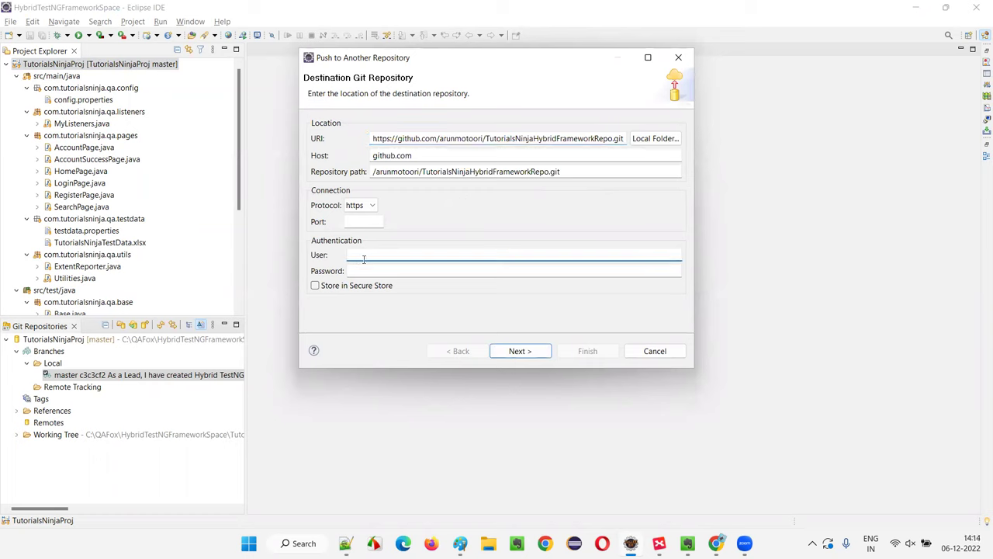
pyautogui.write('arun.motoori')
pyautogui.click(410, 270)
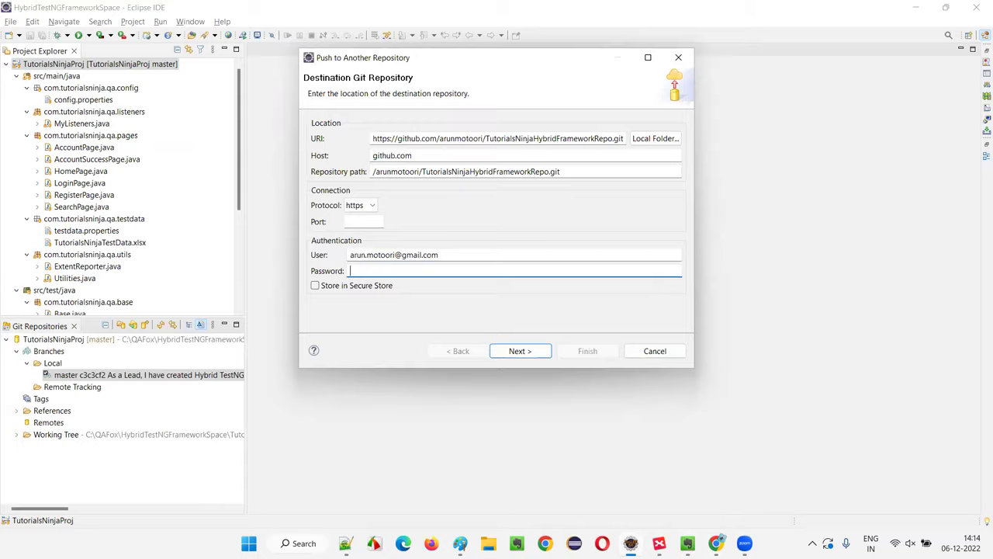
pyautogui.click(715, 544)
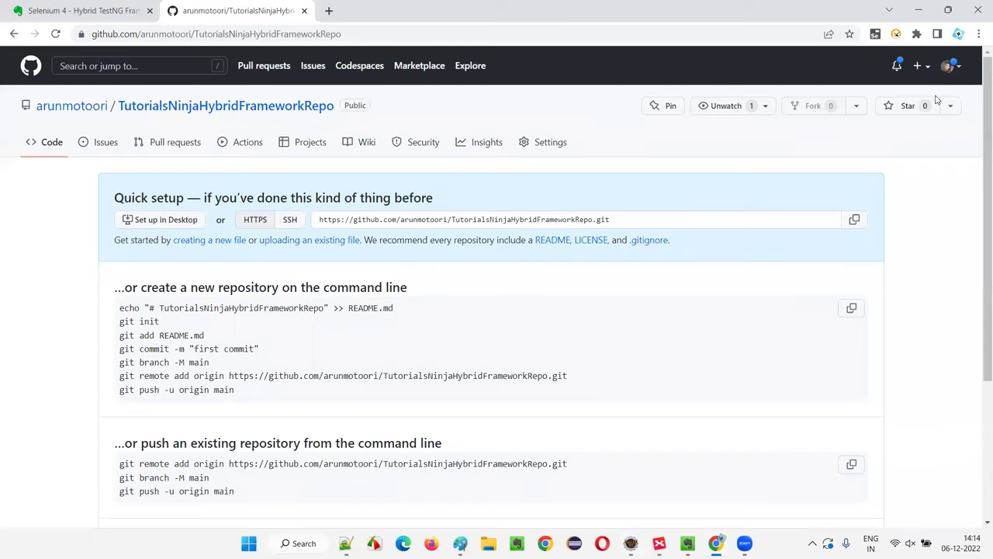
pyautogui.hotkey('alt', 'Tab')
pyautogui.write('****')
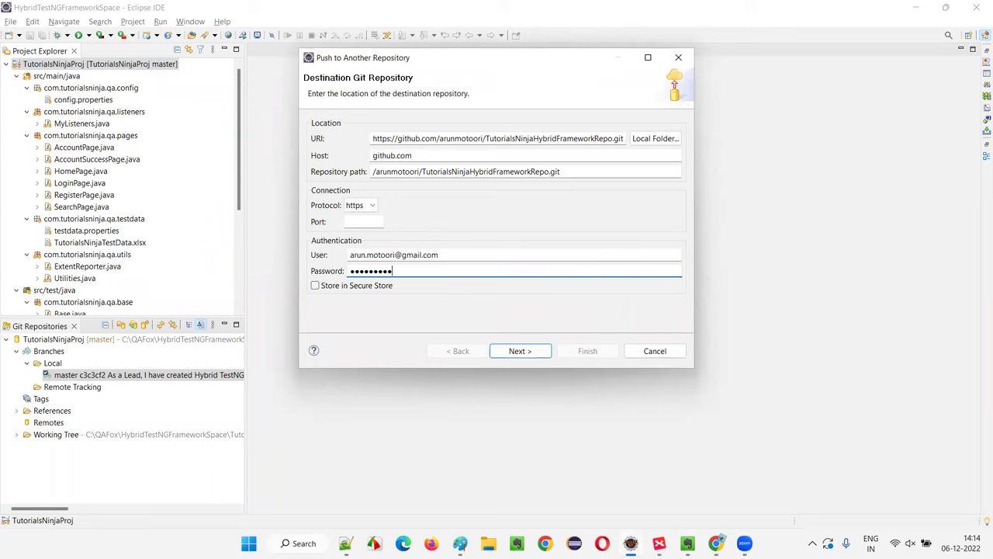
pyautogui.click(520, 351)
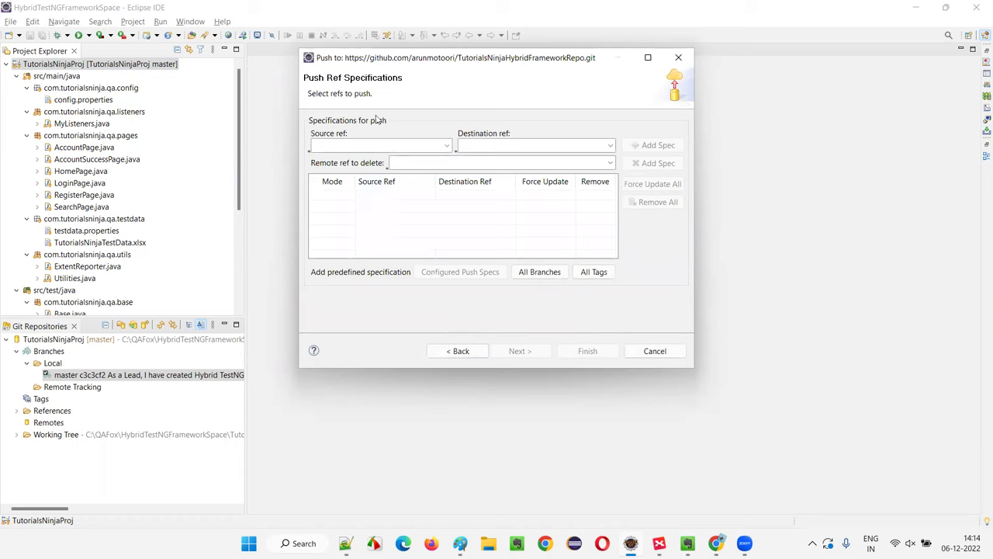
# Add a master-to-master push spec with Force Update enabled and start the push
pyautogui.click(447, 146)
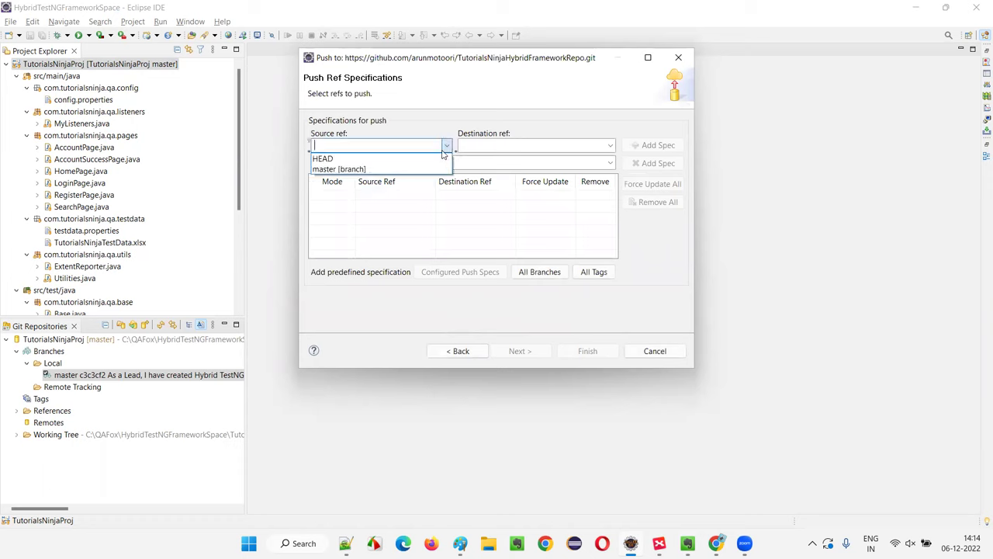
pyautogui.click(355, 170)
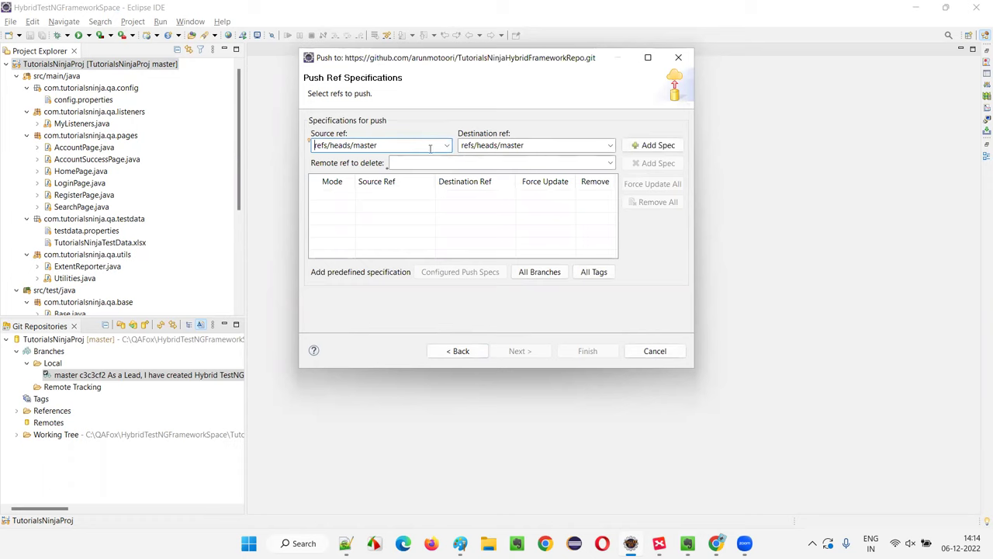
pyautogui.click(662, 151)
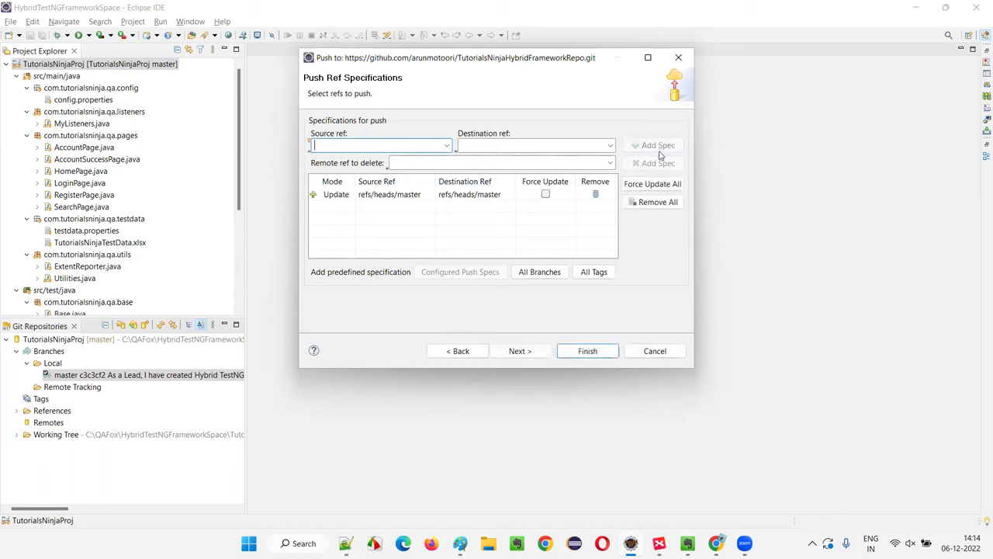
pyautogui.click(545, 194)
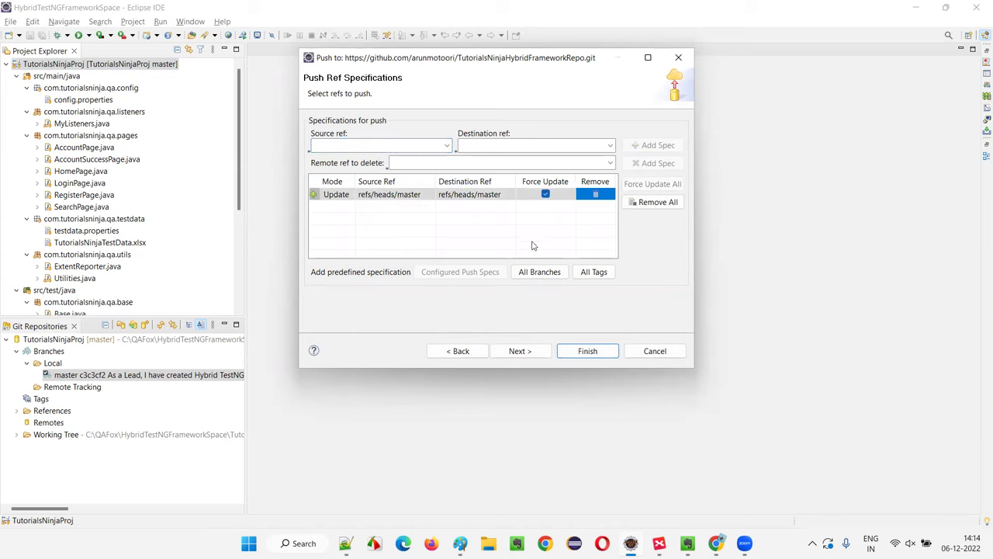
pyautogui.click(588, 351)
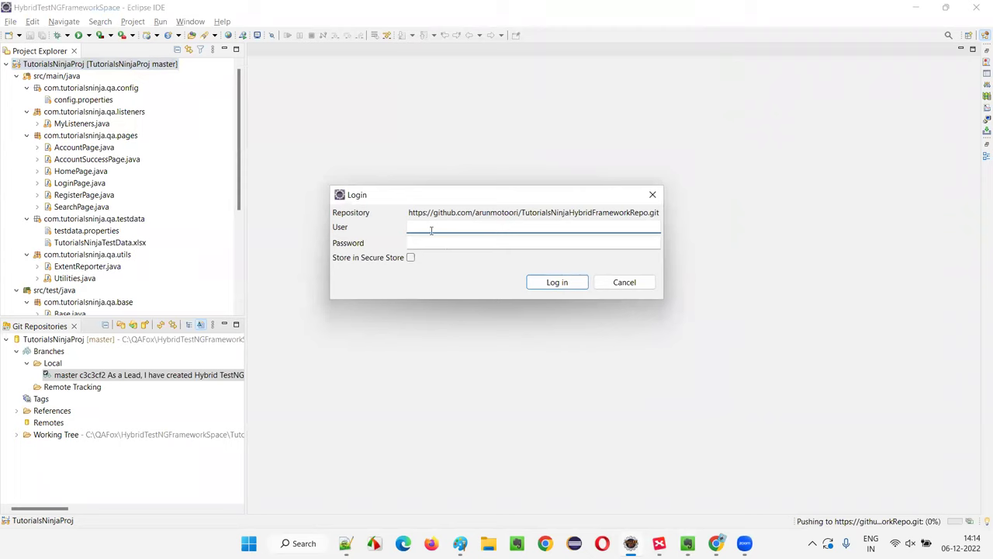
# Log in to GitHub with the account e-mail and password
pyautogui.click(430, 242)
pyautogui.write('a•••••')
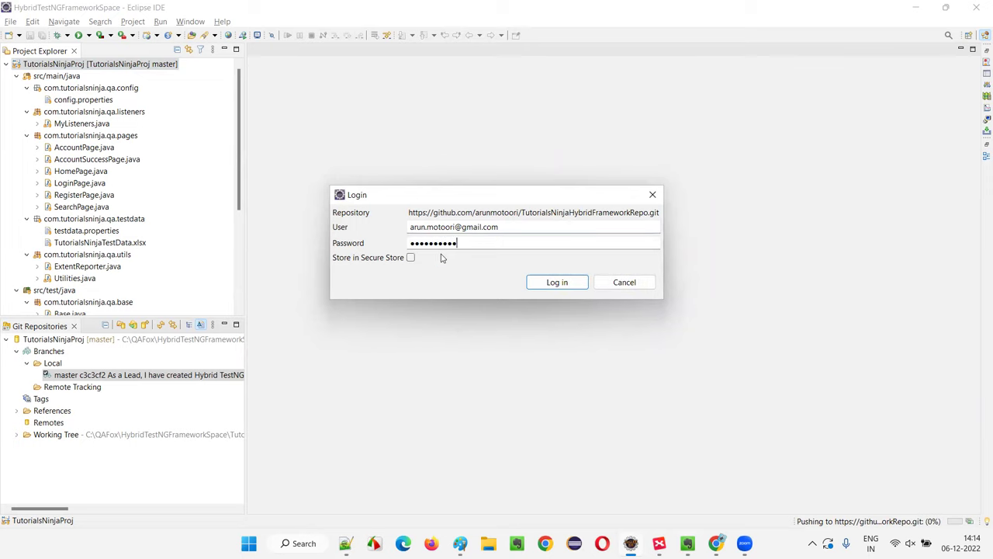
pyautogui.click(558, 284)
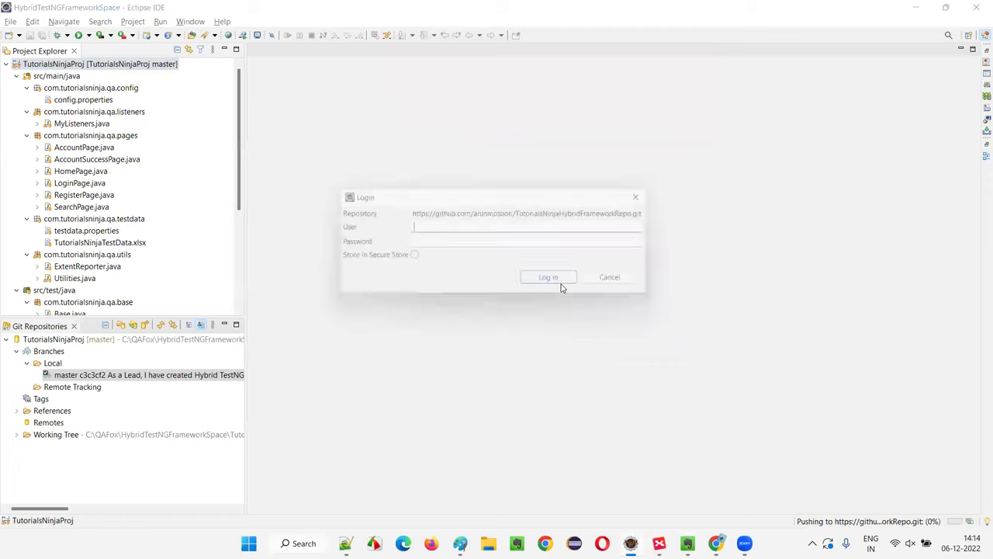
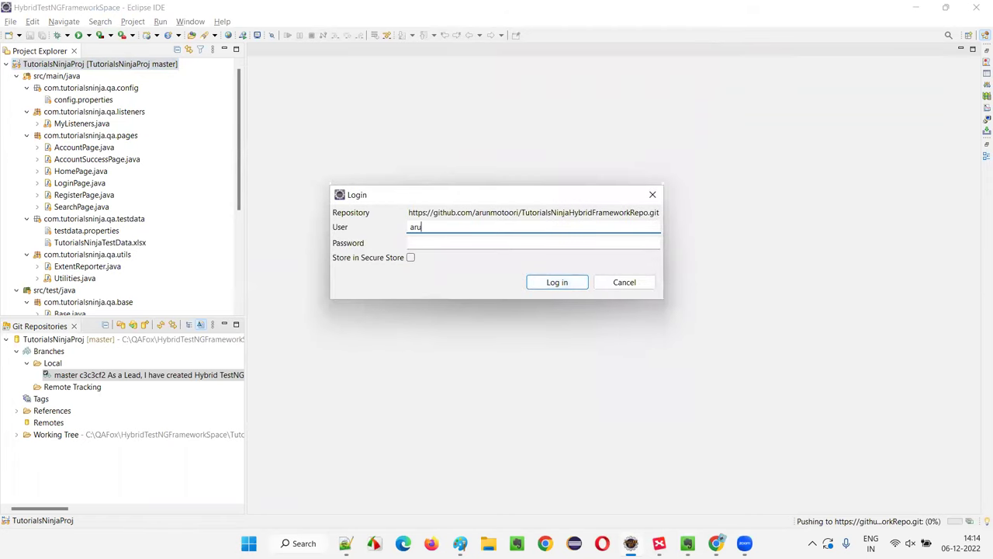
# Re-enter the account e-mail and password at the second Login prompt
pyautogui.click(422, 241)
pyautogui.write('a')
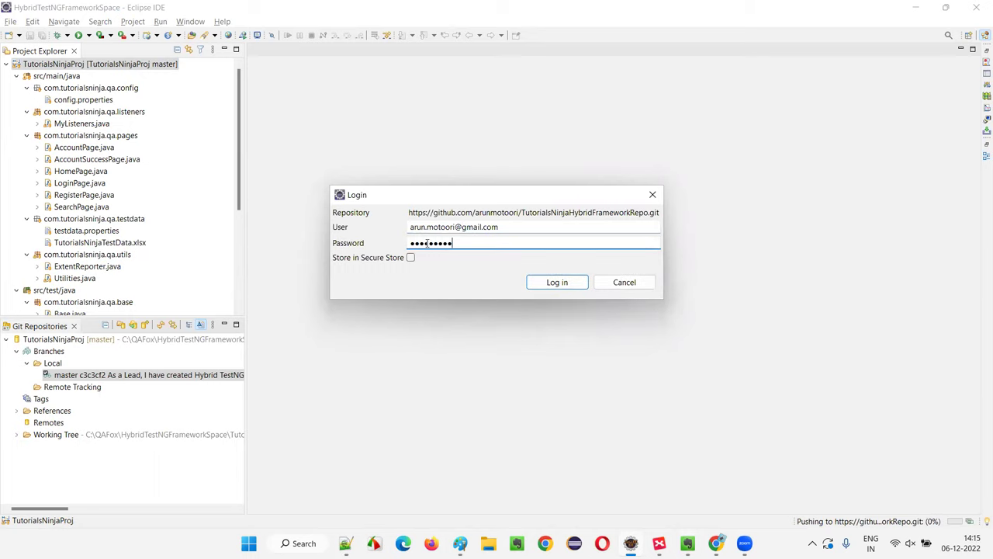
pyautogui.click(557, 282)
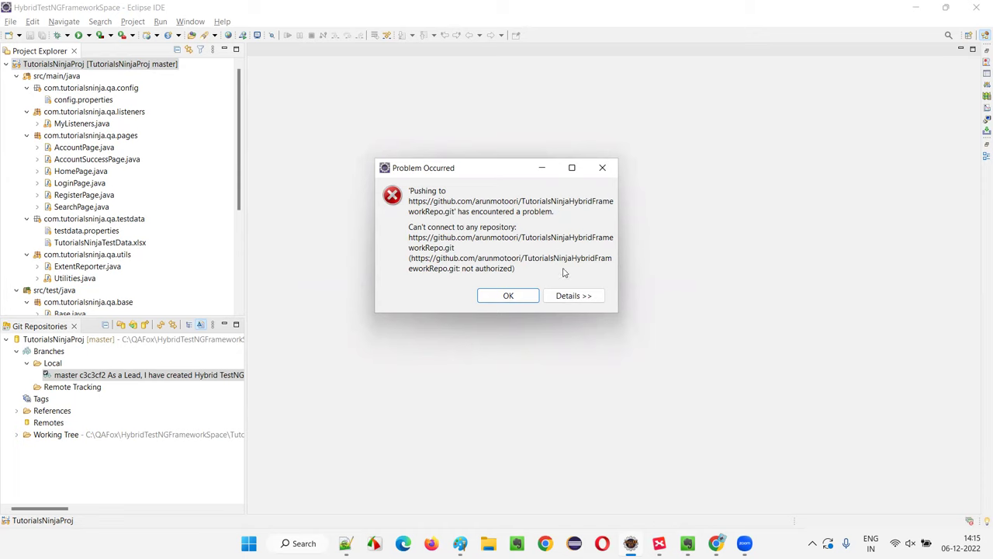
# Dismiss the not-authorized error and reopen the project's Team > Remote > Push wizard
pyautogui.click(508, 296)
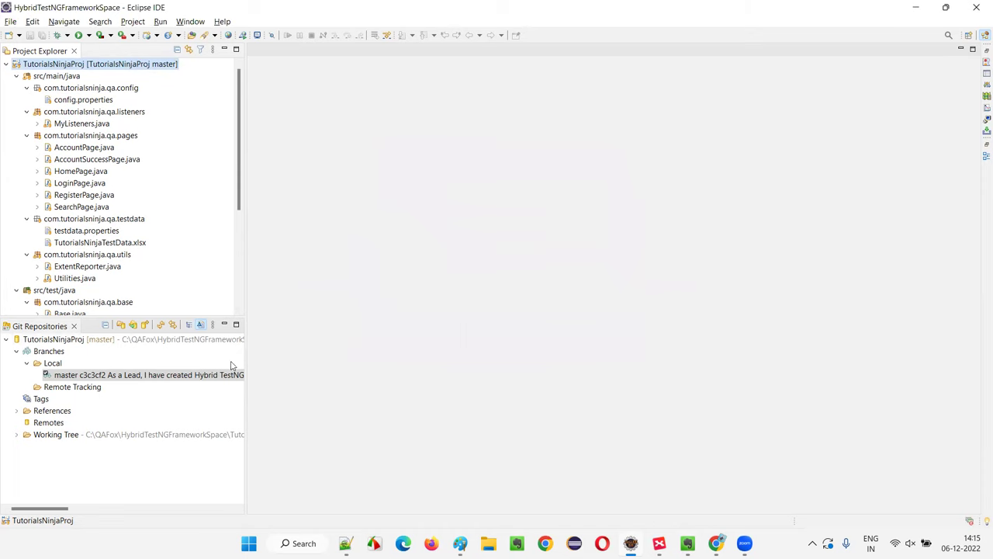
pyautogui.rightClick(62, 67)
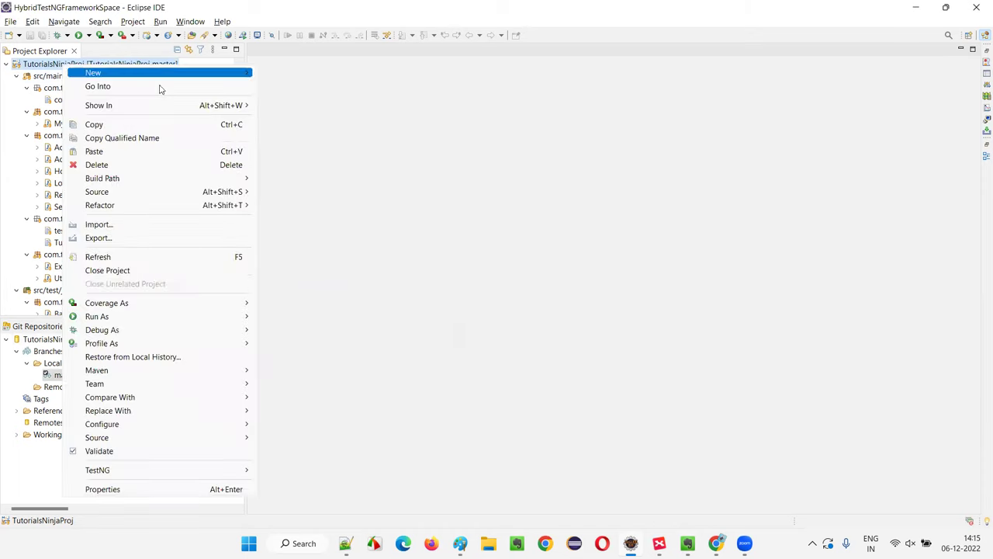
pyautogui.moveTo(110, 383)
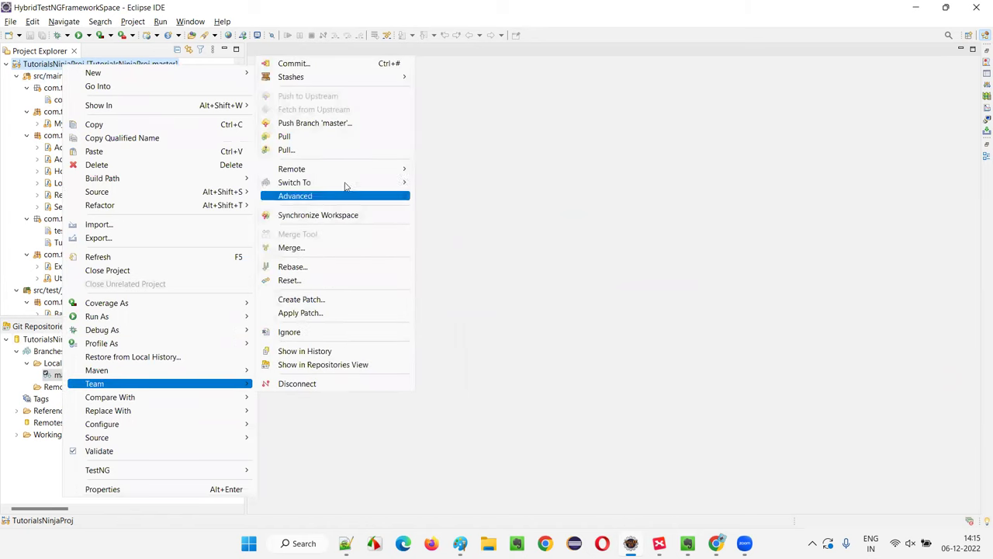
pyautogui.moveTo(328, 179)
pyautogui.click(448, 169)
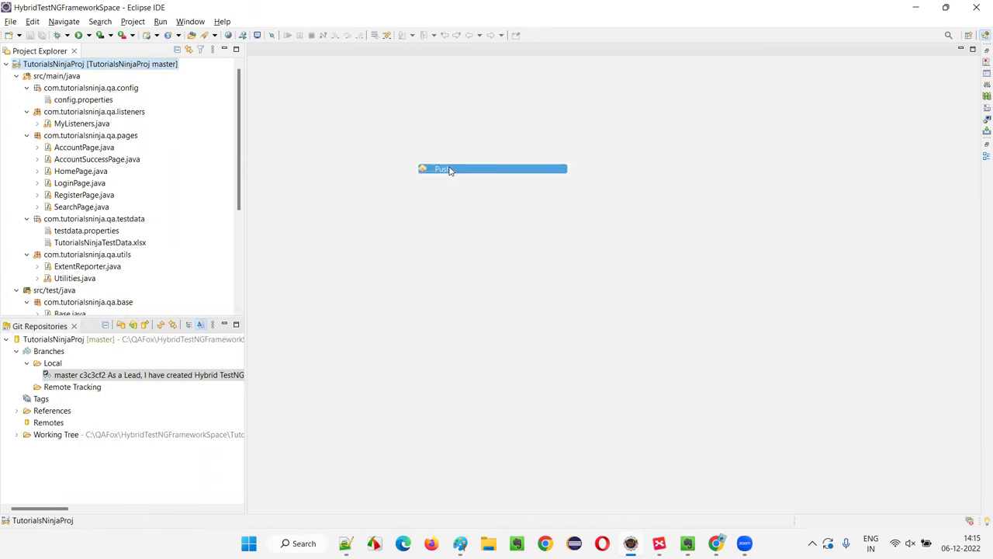
# Set the URI to the GitHub repository URL copied from Notepad++
pyautogui.press('BackSpace')
pyautogui.write('https://github.com/arunmotoori/TutorialsNinjaHybridFrameworkRepo.git')
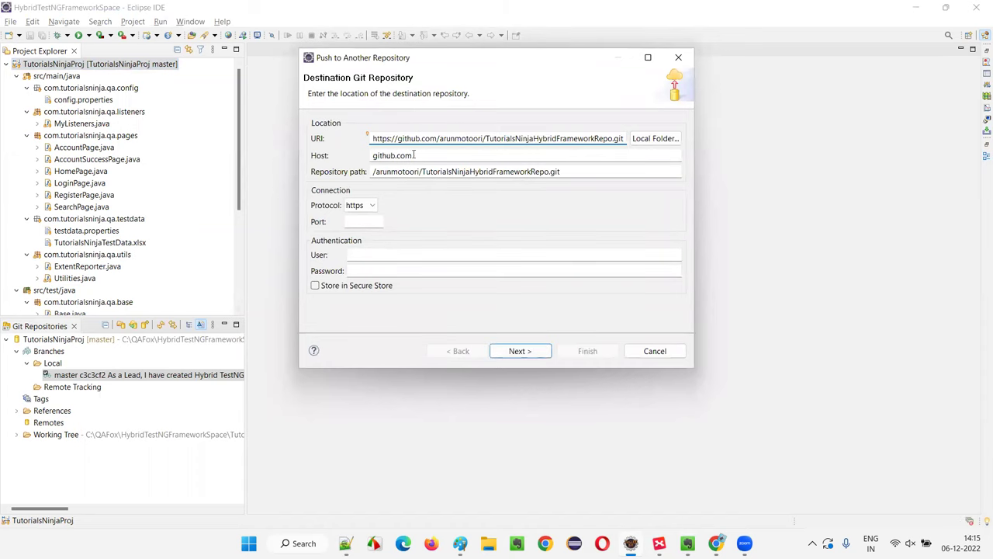
pyautogui.hotkey('alt', 'Tab')
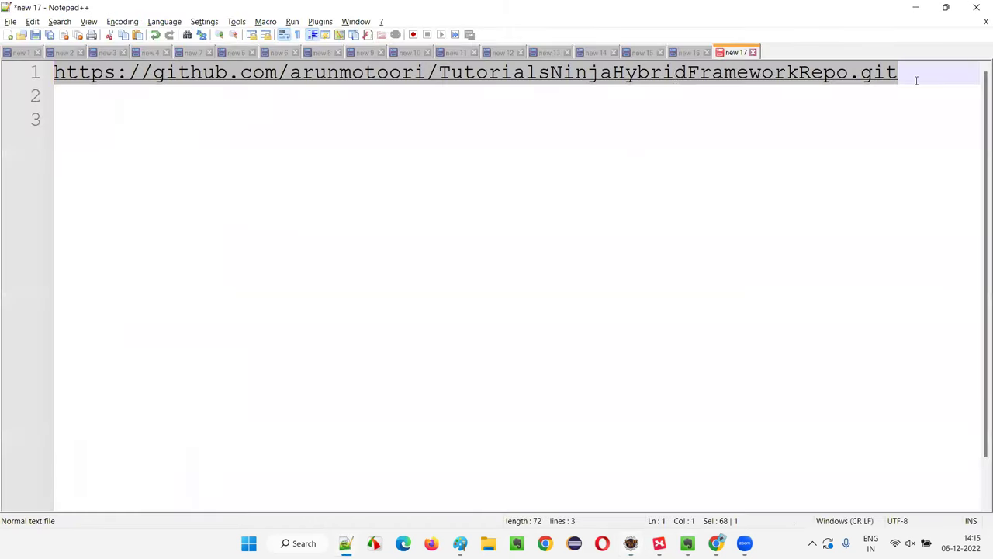
pyautogui.hotkey('alt', 'Tab')
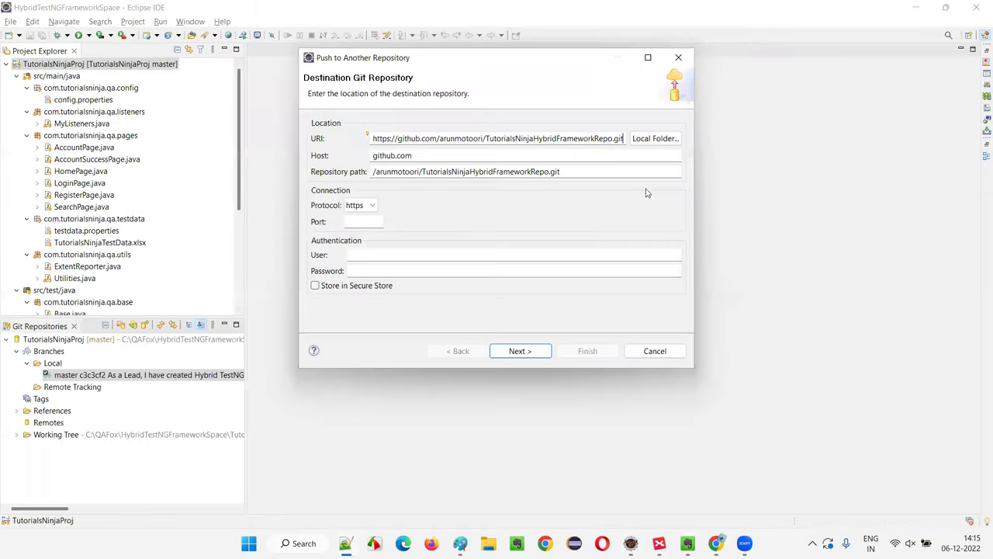
pyautogui.hotkey('ctrl', 'a')
pyautogui.hotkey('ctrl', 'c')
pyautogui.press('BackSpace')
pyautogui.hotkey('ctrl', 'v')
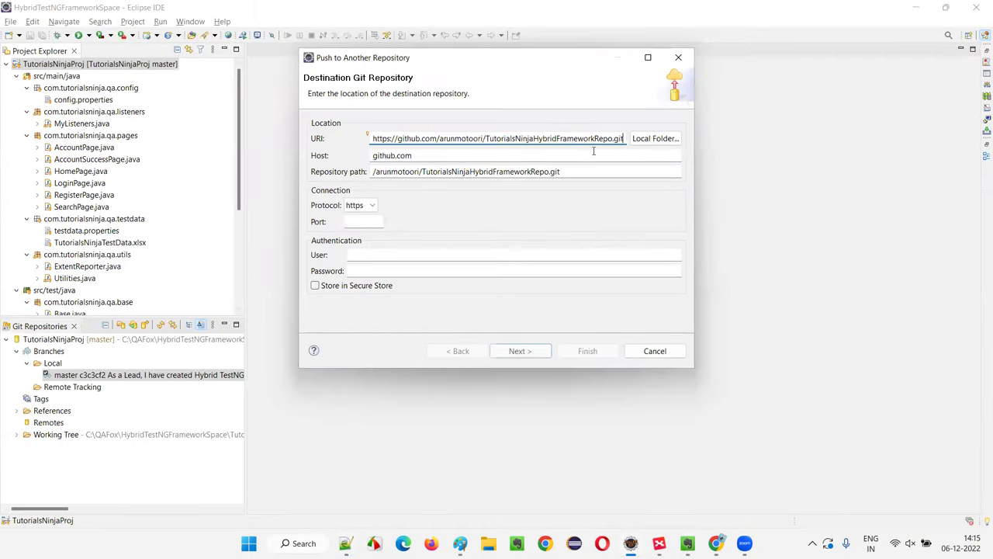
# Enter the account e-mail as the push user name
pyautogui.click(389, 253)
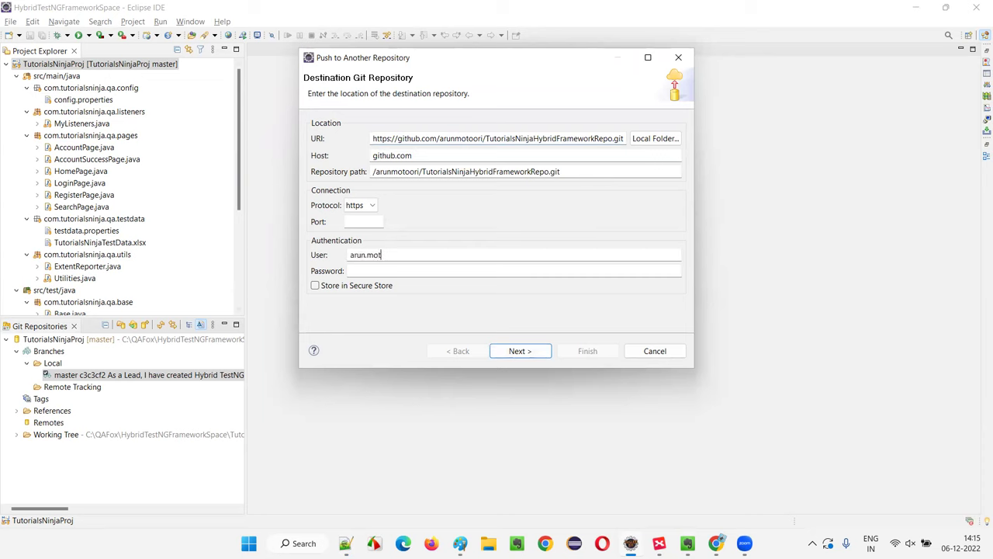
pyautogui.click(367, 270)
pyautogui.hotkey('alt', 'Tab')
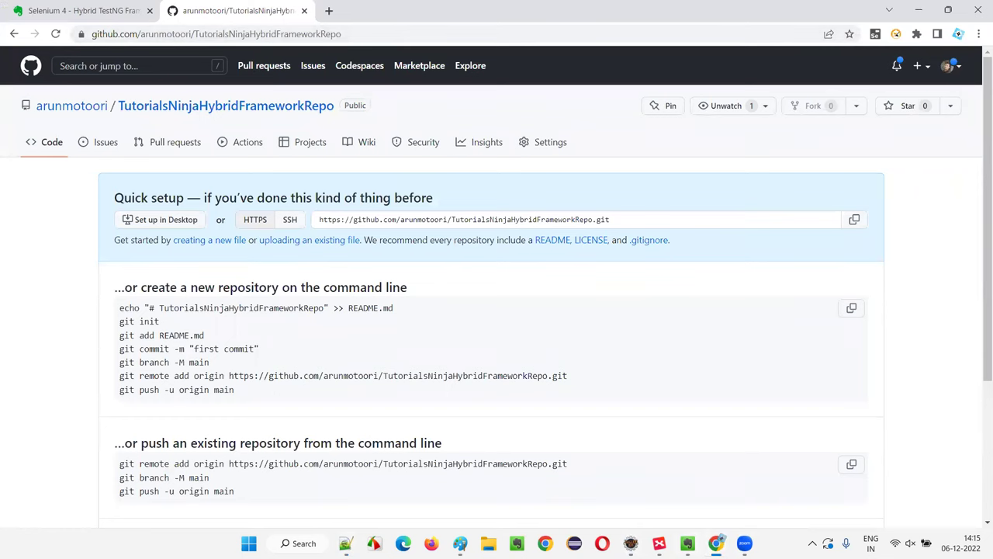
# Copy the tokens link from the mind map and load github.com/settings/tokens in a new tab
pyautogui.click(659, 543)
pyautogui.scroll(-2, 776, 349)
pyautogui.click(768, 357)
pyautogui.click(768, 357)
pyautogui.hotkey('ctrl', 'c')
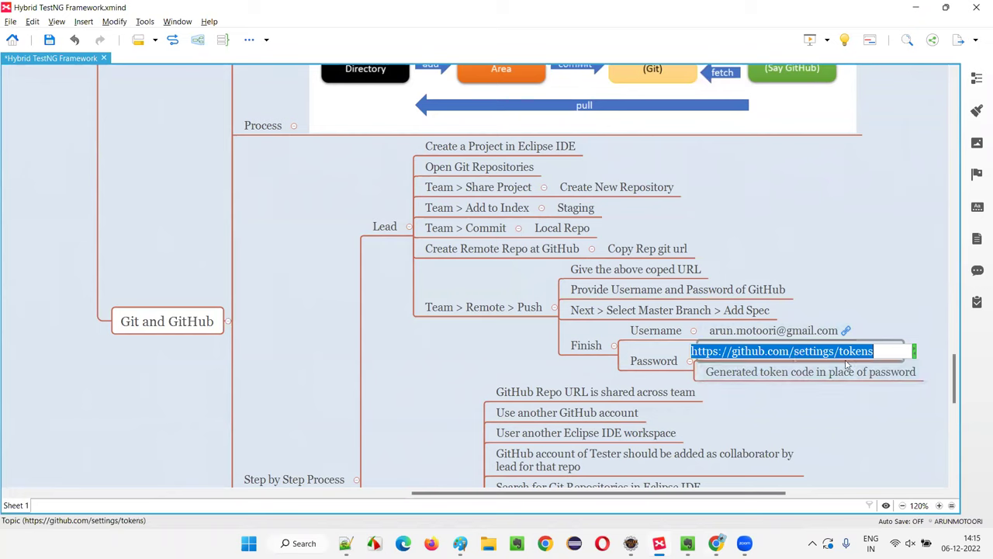
pyautogui.hotkey('alt', 'Tab')
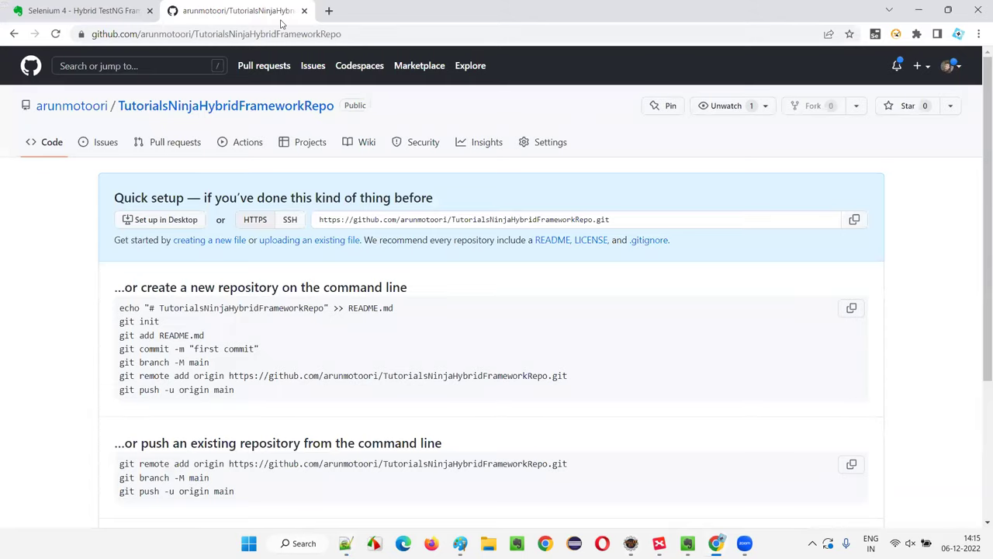
pyautogui.click(330, 11)
pyautogui.hotkey('ctrl', 'v')
pyautogui.click(282, 17)
pyautogui.click(365, 14)
pyautogui.press('Return')
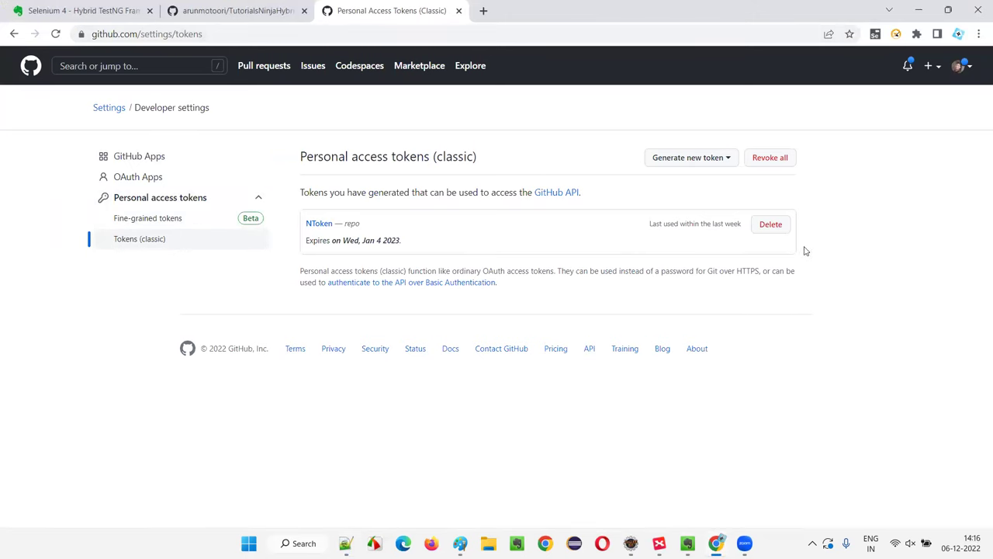
# Delete the NToken token and start generating a new classic token
pyautogui.click(771, 224)
pyautogui.click(489, 244)
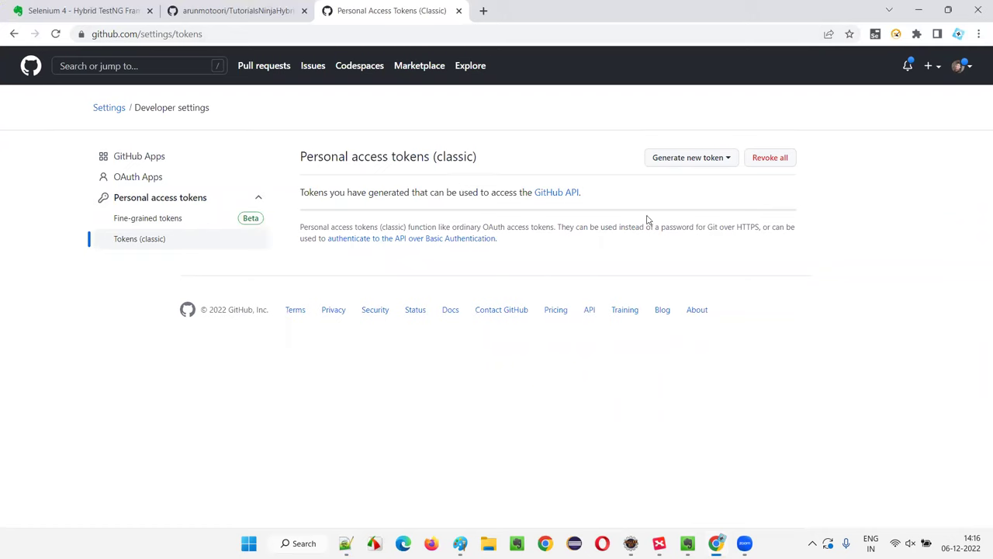
pyautogui.click(687, 164)
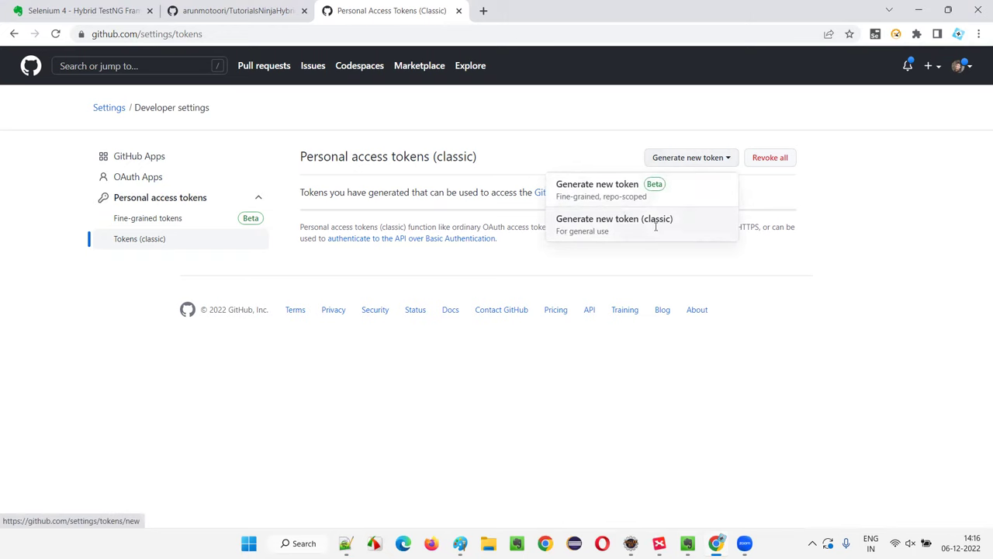
pyautogui.click(656, 226)
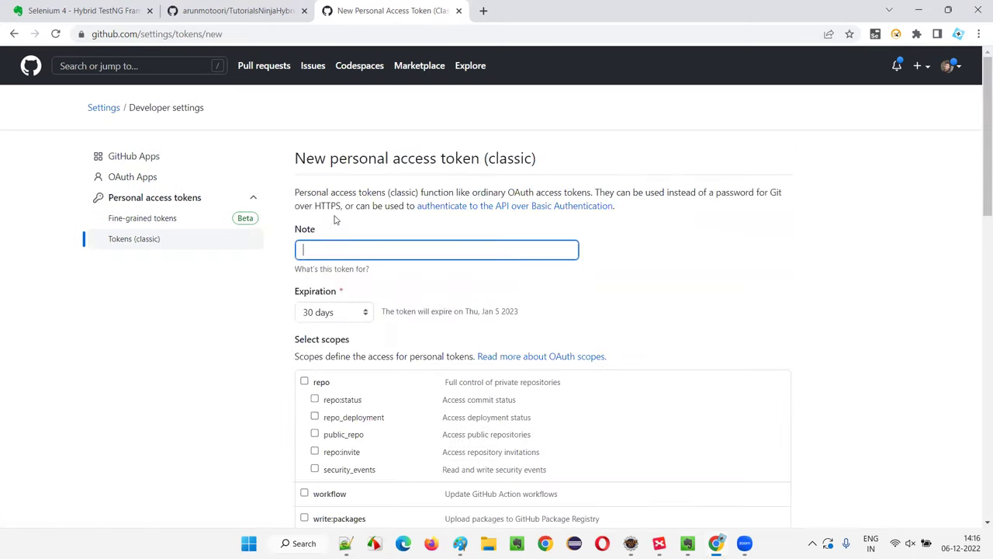
# Enter 'LToken' as the new token's note
pyautogui.click(310, 253)
pyautogui.write('LToken')
pyautogui.click(193, 261)
pyautogui.doubleClick(304, 254)
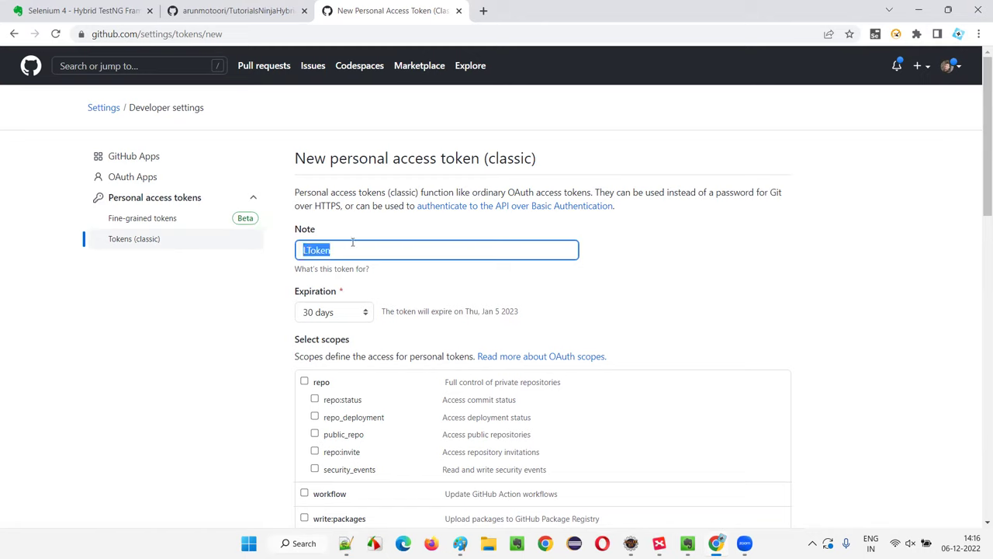
pyautogui.click(283, 316)
pyautogui.doubleClick(334, 259)
pyautogui.click(626, 274)
# Give the token the full repo scope
pyautogui.scroll(-1, 623, 272)
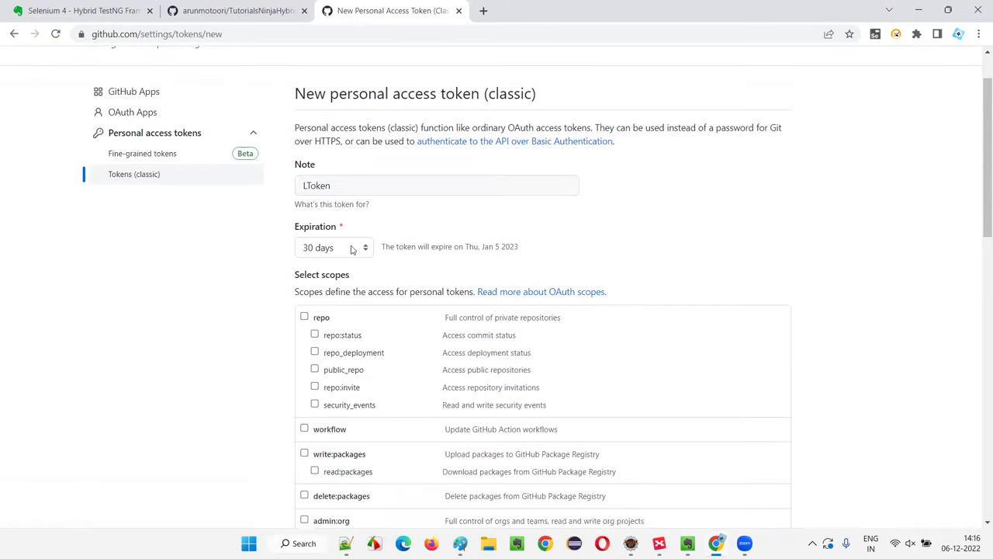
pyautogui.click(304, 318)
pyautogui.scroll(-6, 341, 365)
pyautogui.scroll(5, 342, 341)
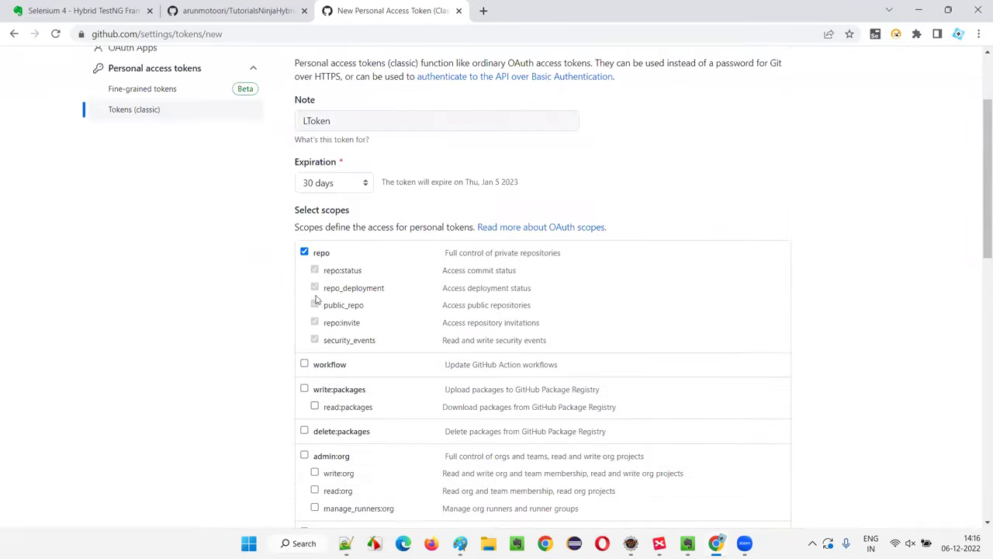
pyautogui.scroll(2, 324, 201)
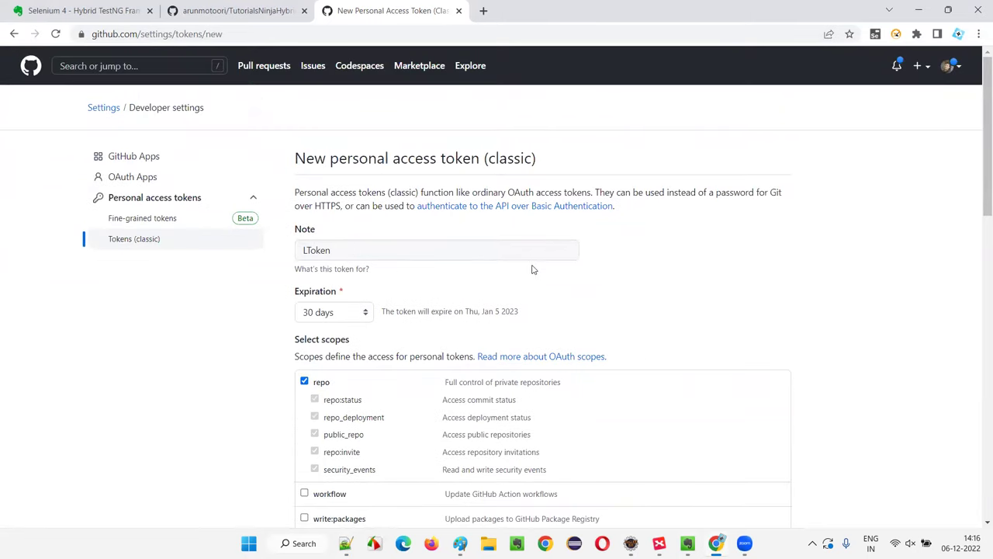
pyautogui.scroll(-12, 401, 348)
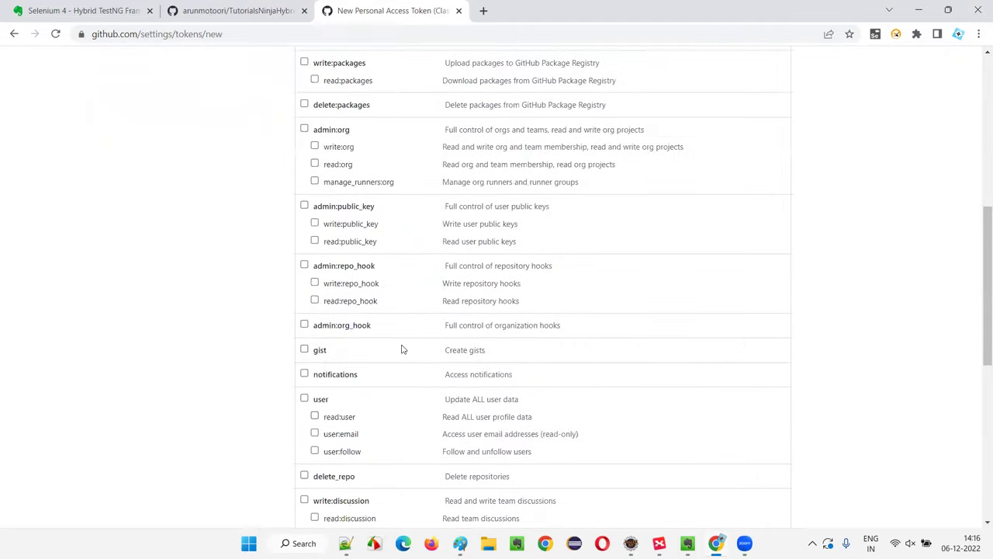
pyautogui.scroll(9, 355, 215)
pyautogui.scroll(-10, 309, 284)
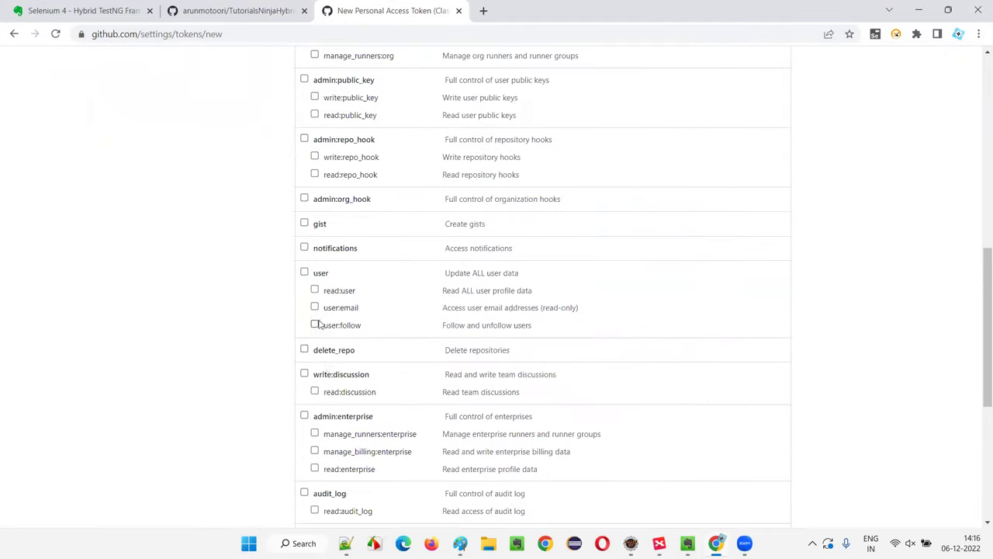
# Generate the LToken token and copy its value
pyautogui.click(335, 412)
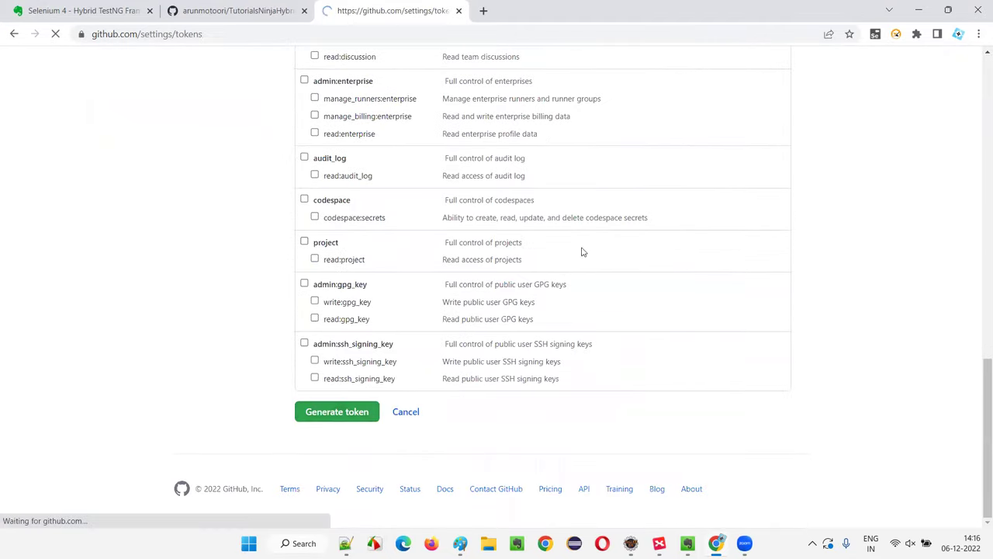
pyautogui.moveTo(317, 315); pyautogui.dragTo(528, 347)
pyautogui.click(603, 384)
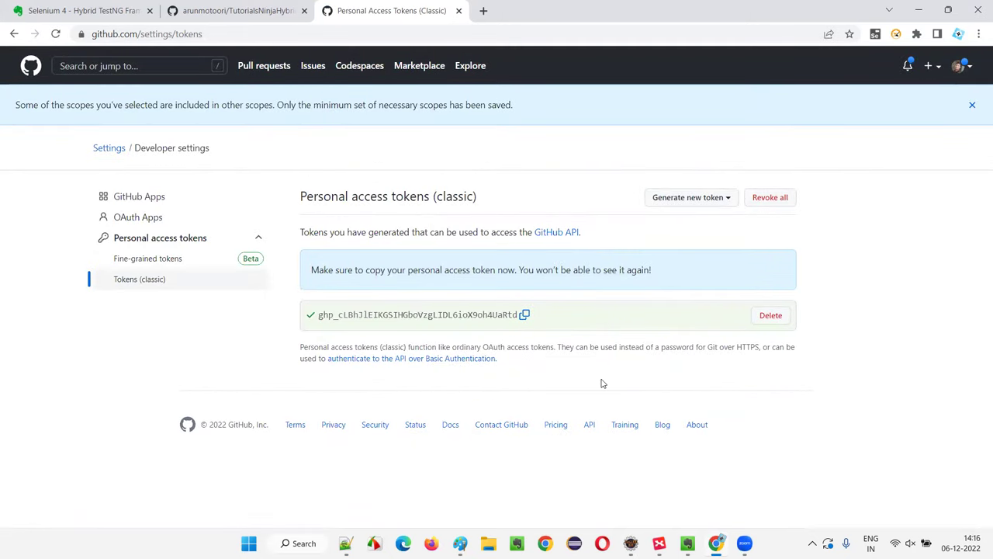
pyautogui.click(525, 318)
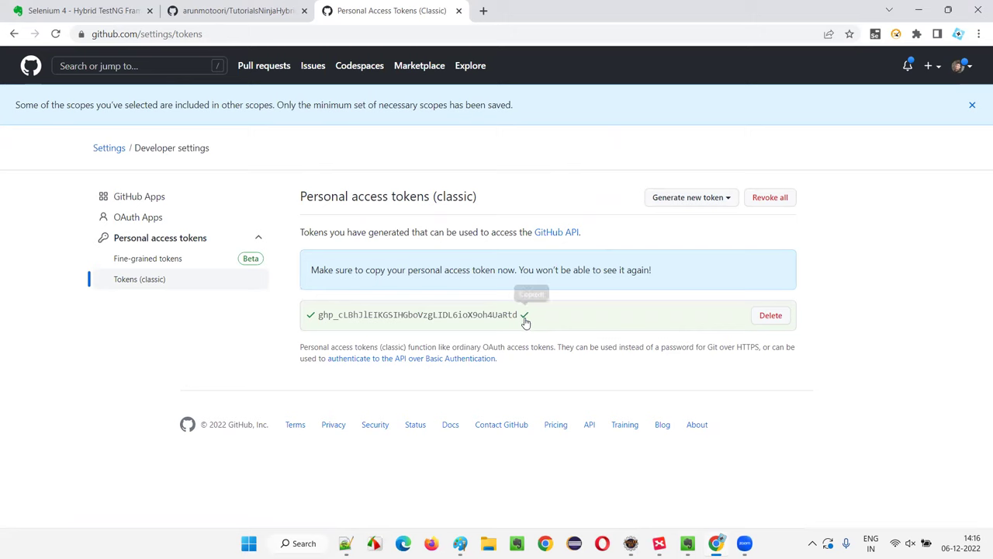
pyautogui.hotkey('alt', 'Tab')
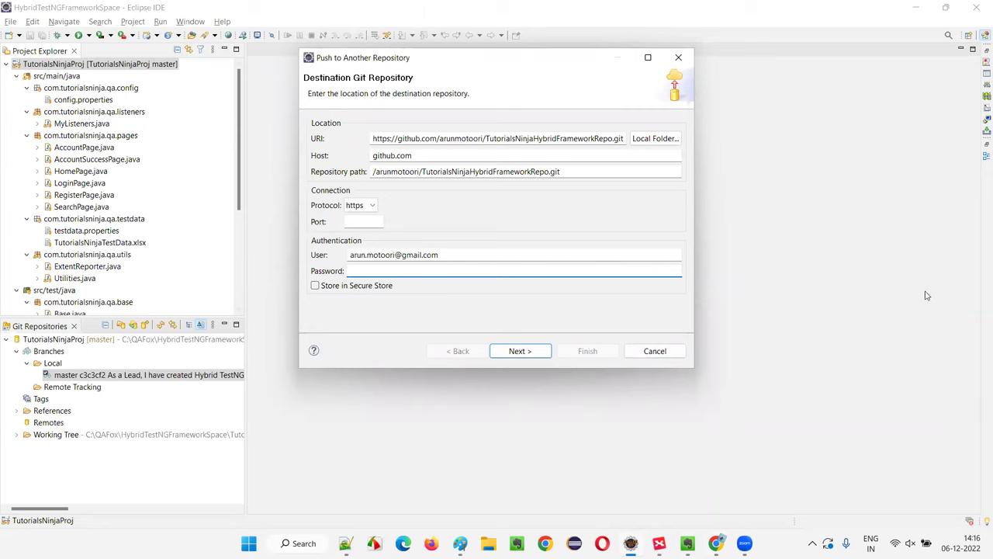
# Use the new token as the password and continue to the ref specifications
pyautogui.hotkey('ctrl', 'v')
pyautogui.moveTo(575, 273); pyautogui.dragTo(222, 275)
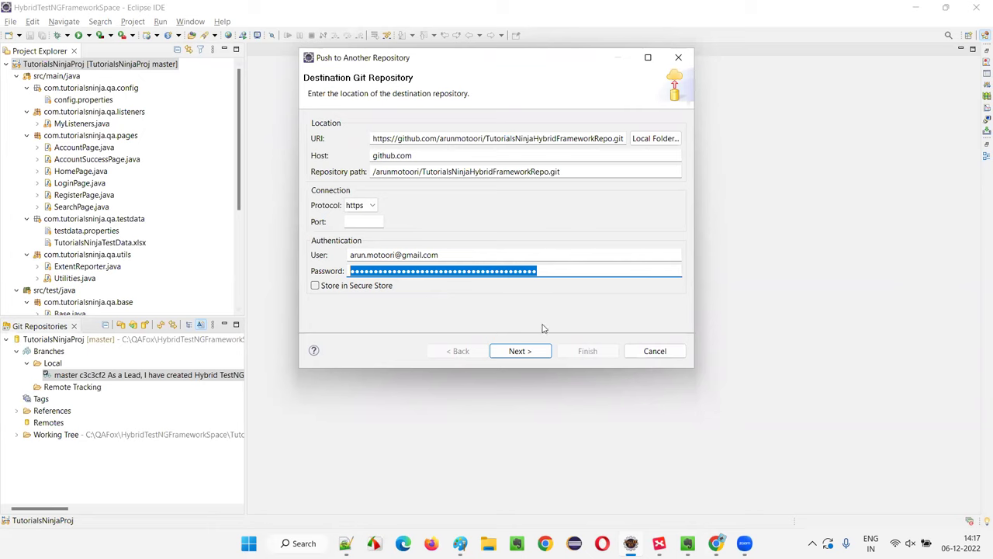
pyautogui.click(513, 357)
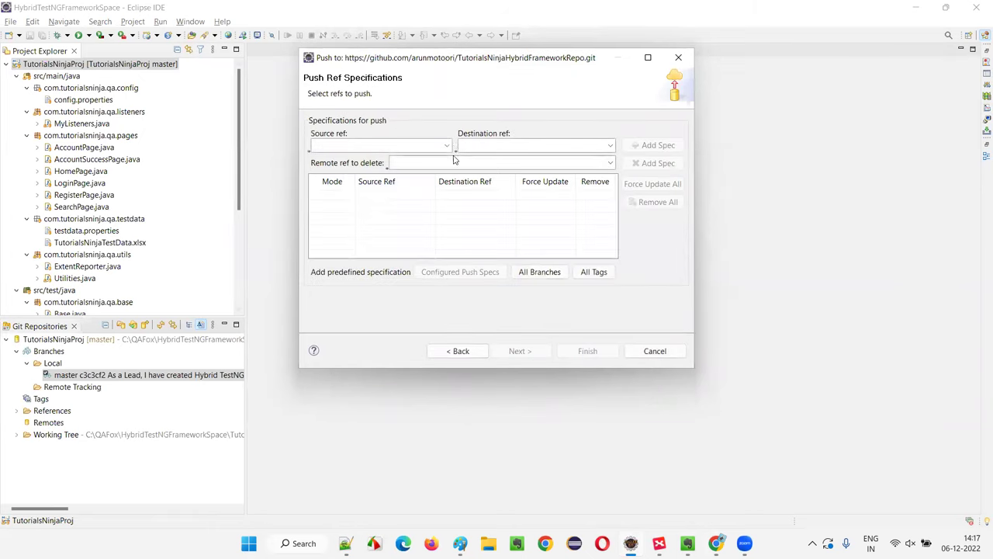
# Add a refs/heads/master to master spec with Force Update and start the push
pyautogui.click(447, 145)
pyautogui.click(411, 167)
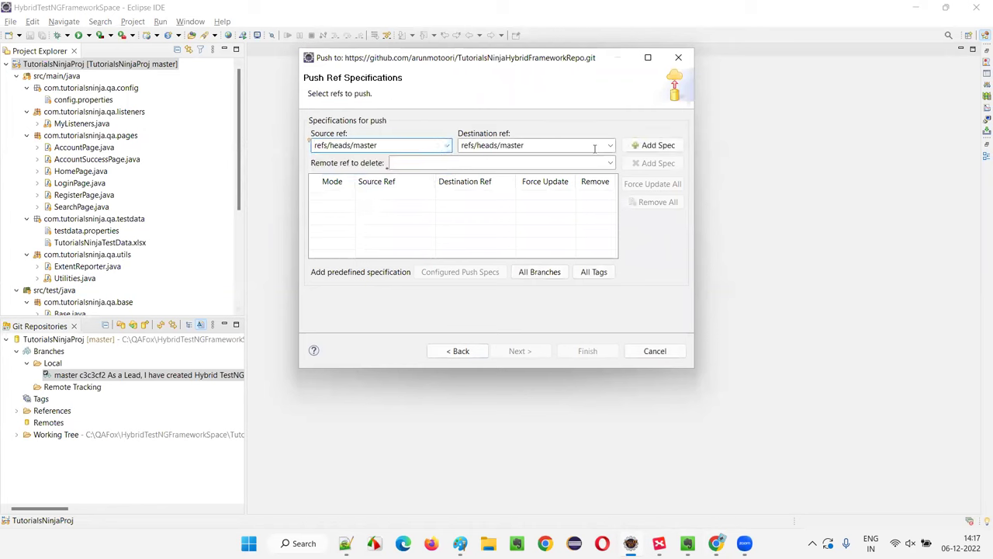
pyautogui.click(658, 145)
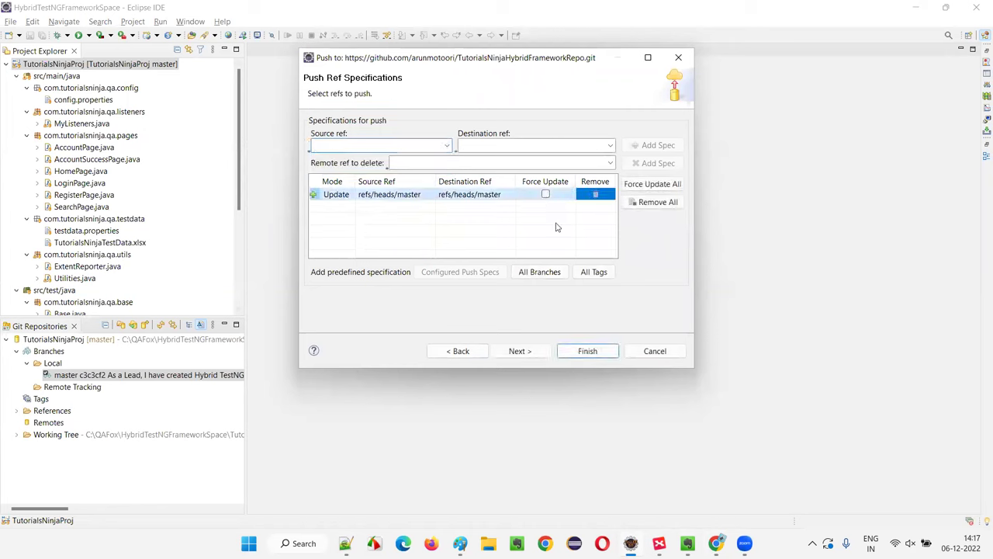
pyautogui.click(546, 195)
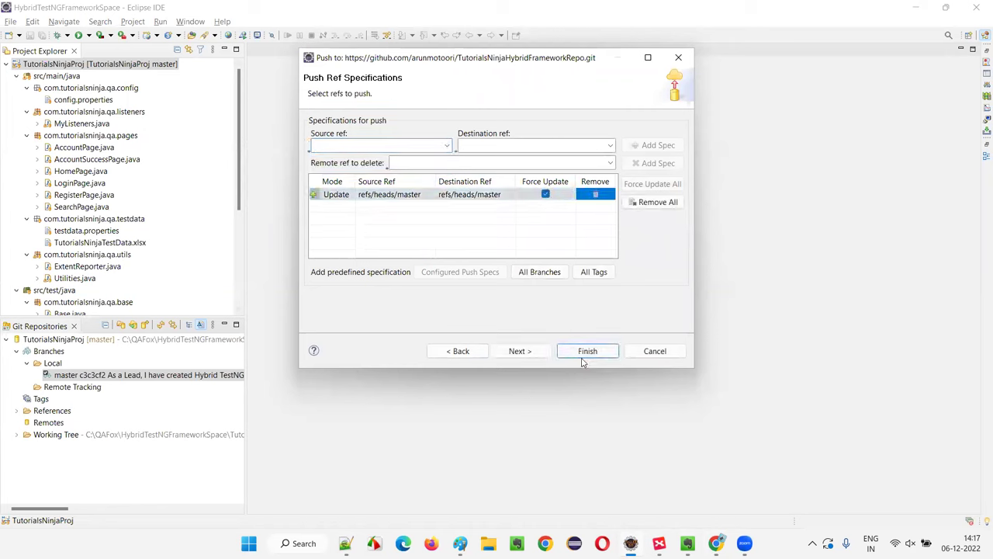
pyautogui.click(583, 353)
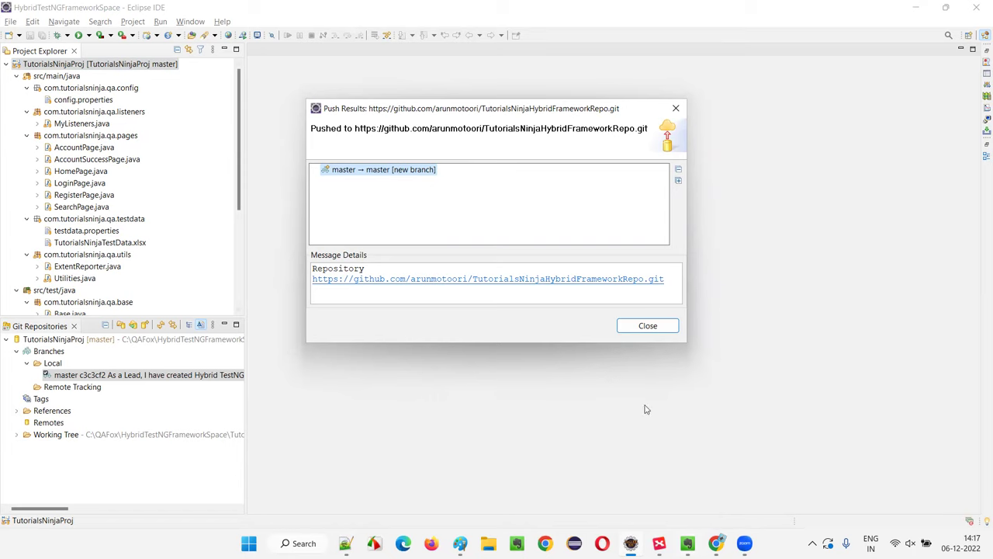
# Check the GitHub repository page, then close Eclipse's Push Results dialog
pyautogui.moveTo(484, 111); pyautogui.dragTo(523, 139)
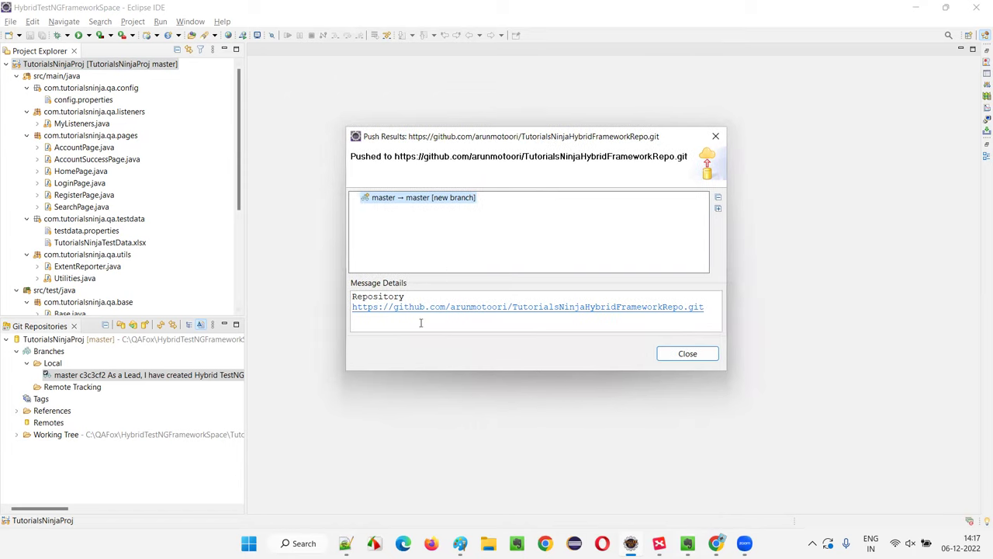
pyautogui.click(715, 544)
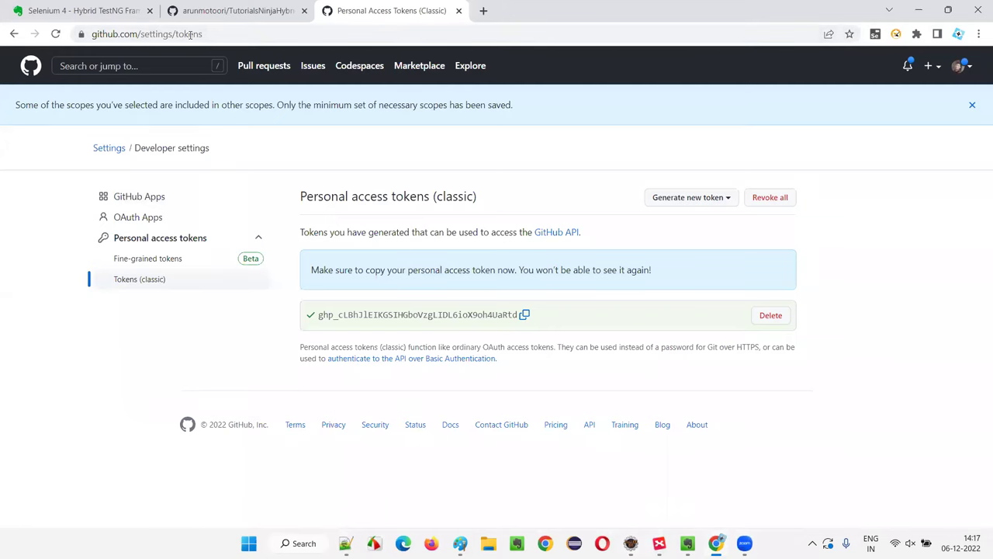
pyautogui.click(224, 10)
pyautogui.scroll(-5, 278, 417)
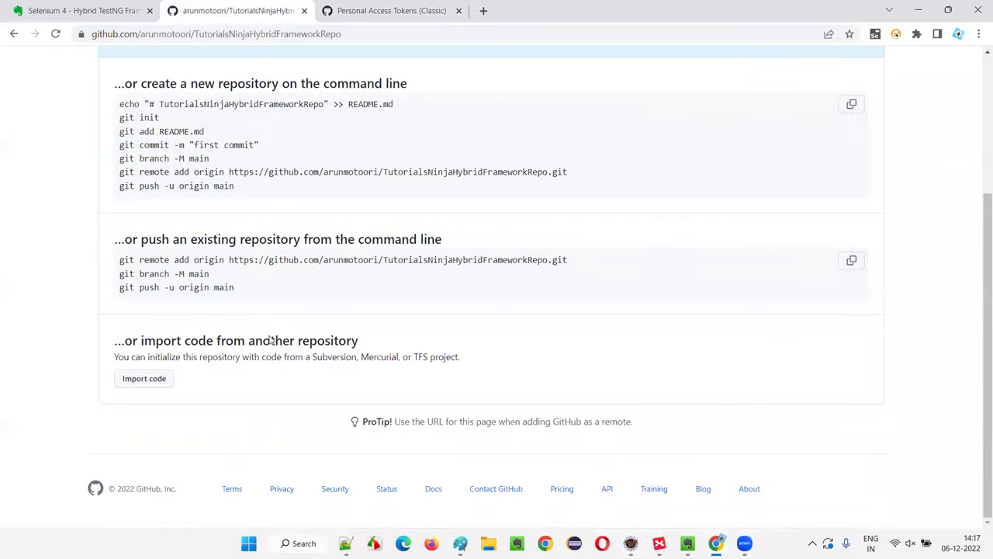
pyautogui.scroll(5, 364, 353)
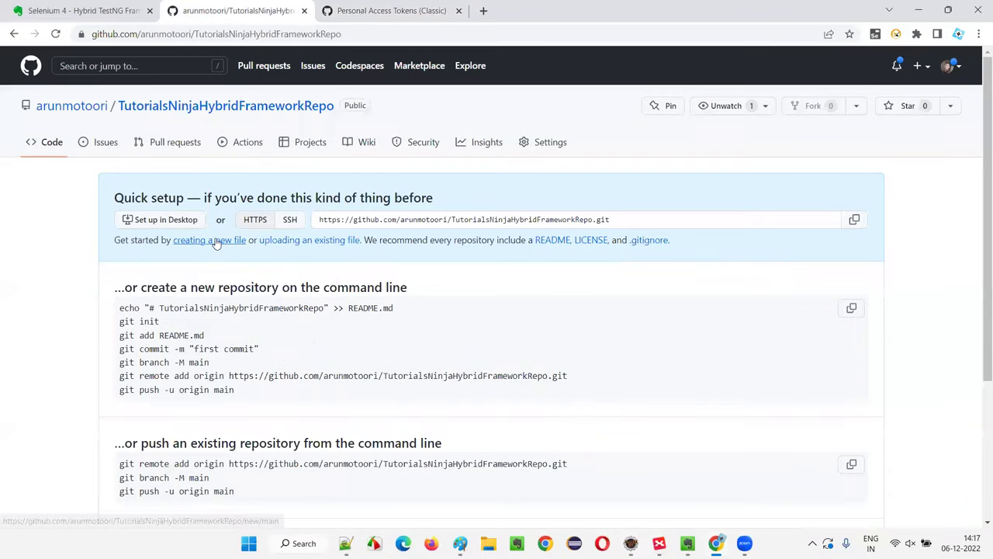
pyautogui.scroll(-3, 291, 241)
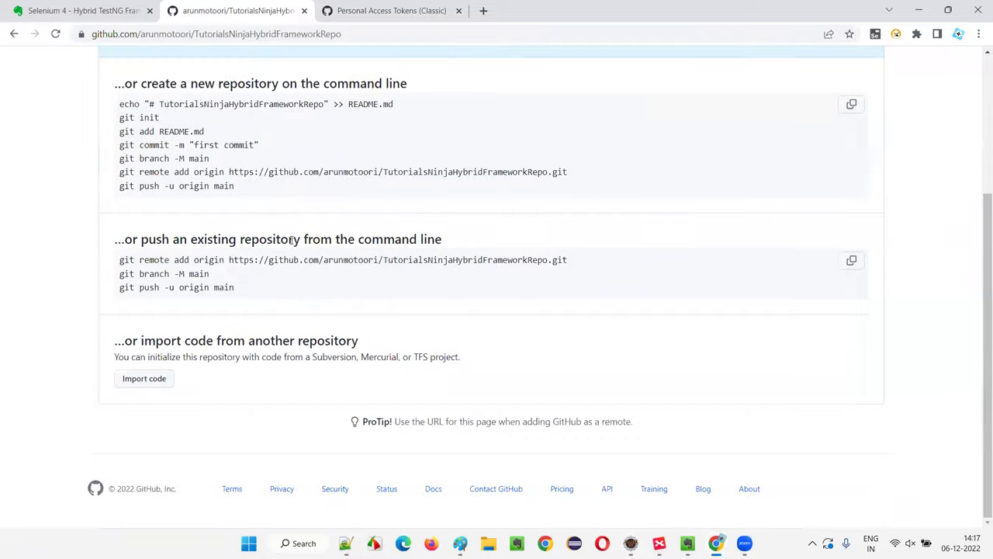
pyautogui.hotkey('alt', 'Tab')
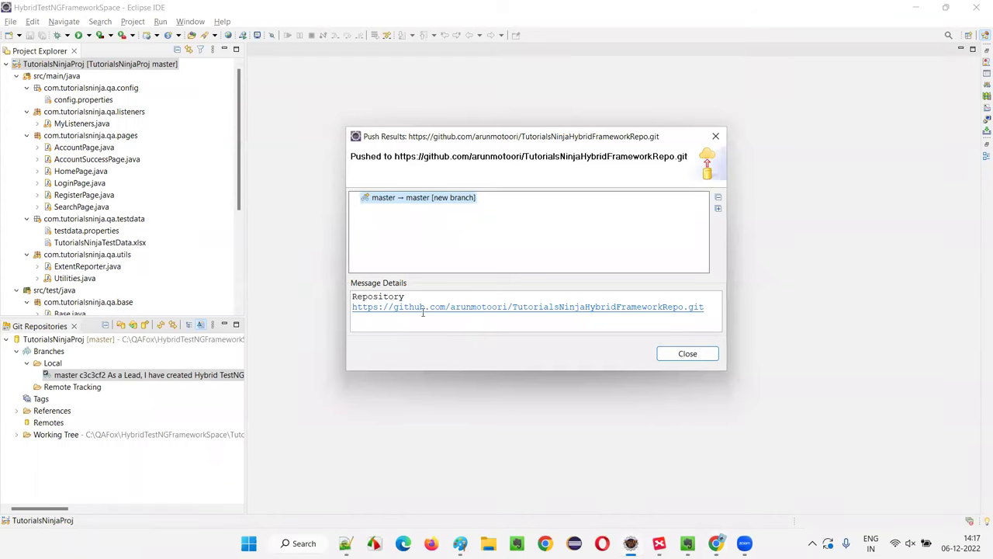
pyautogui.click(686, 356)
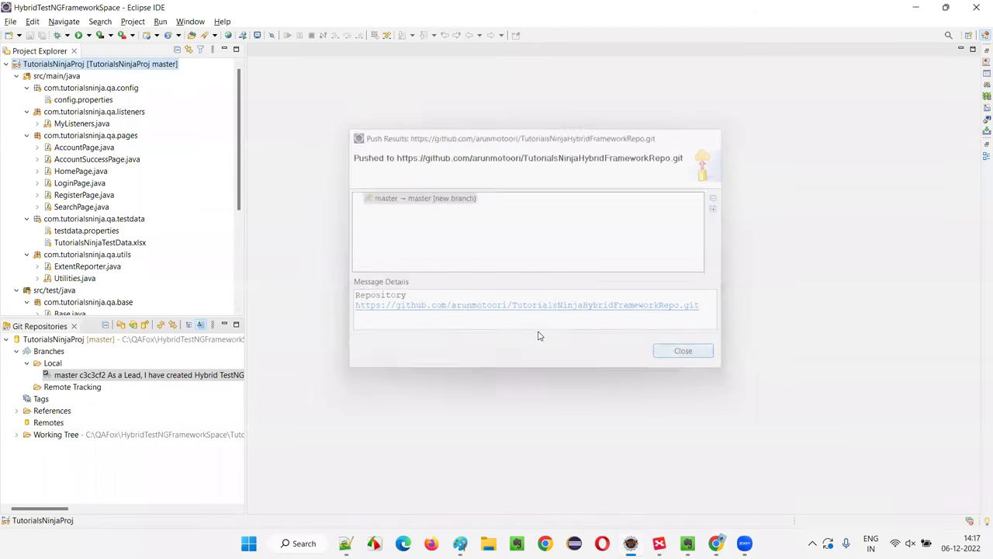
pyautogui.hotkey('alt', 'Tab')
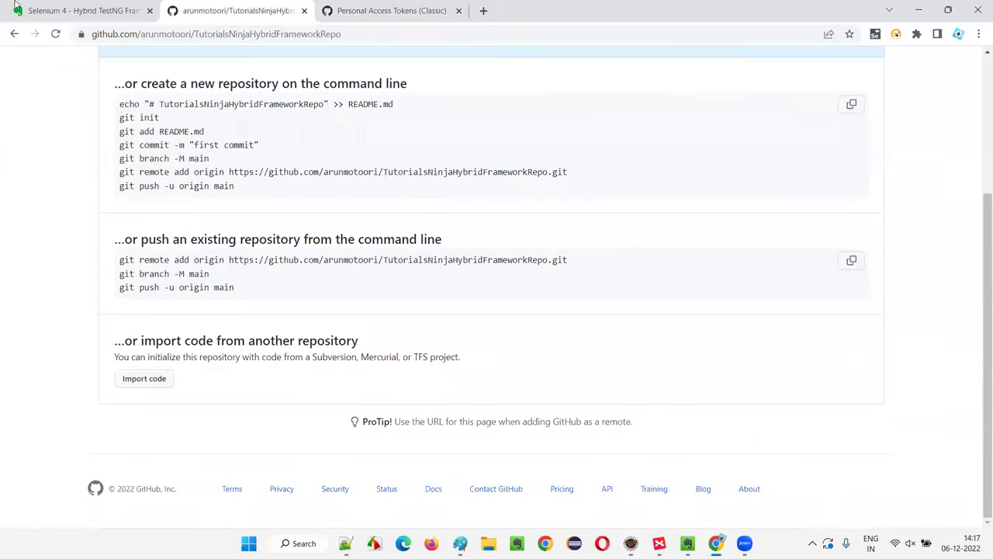
# Reload the GitHub repo, view its single master commit, then return to Eclipse
pyautogui.click(56, 35)
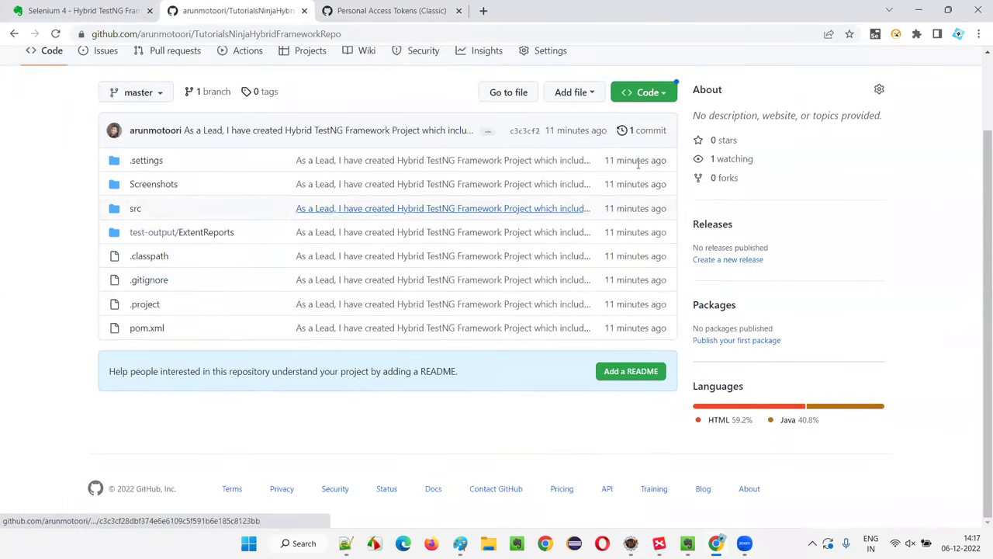
pyautogui.click(653, 139)
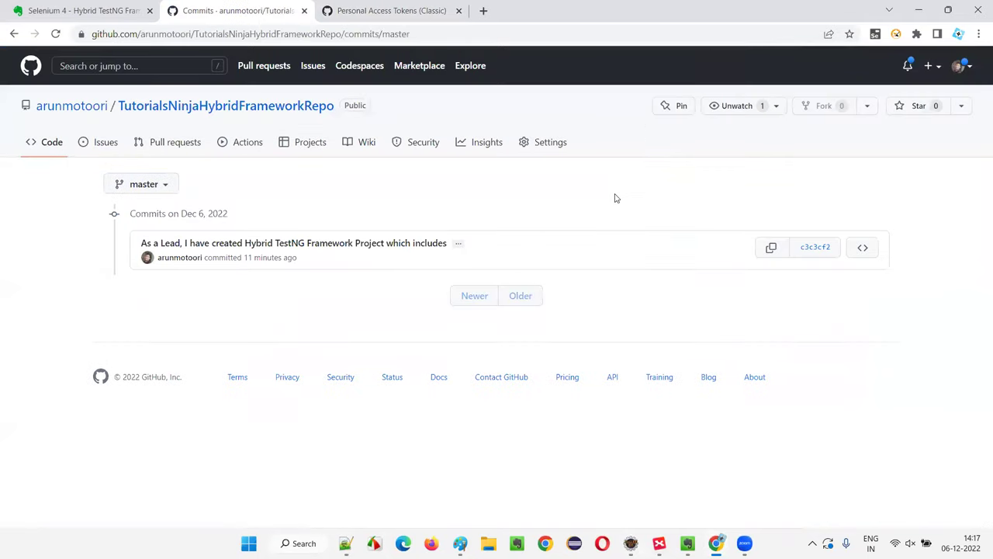
pyautogui.hotkey('alt', 'Left')
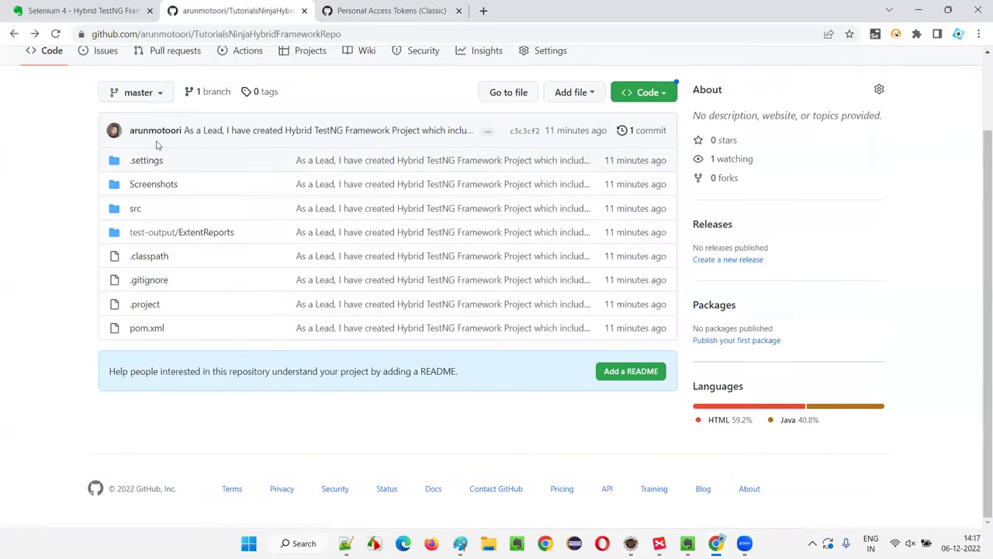
pyautogui.scroll(1, 217, 233)
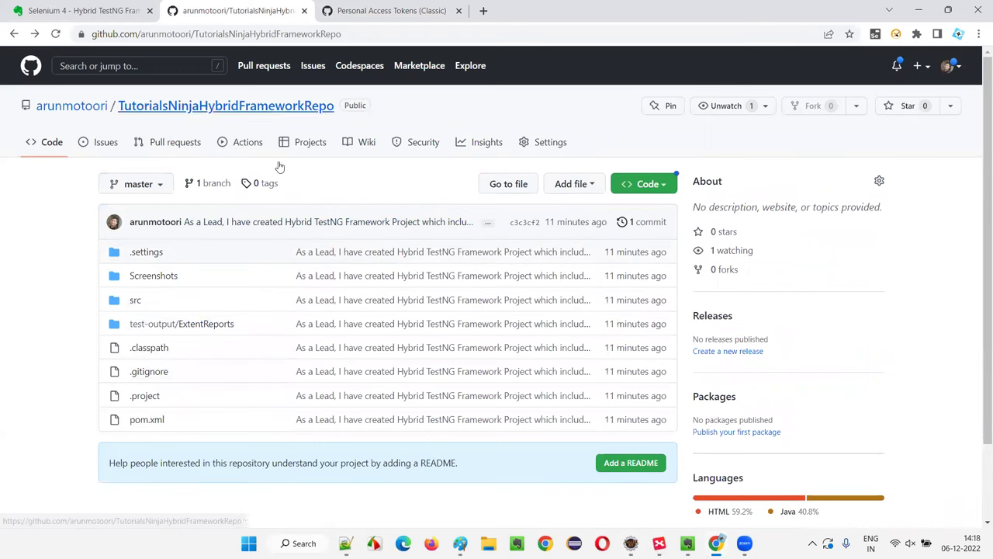
pyautogui.click(631, 544)
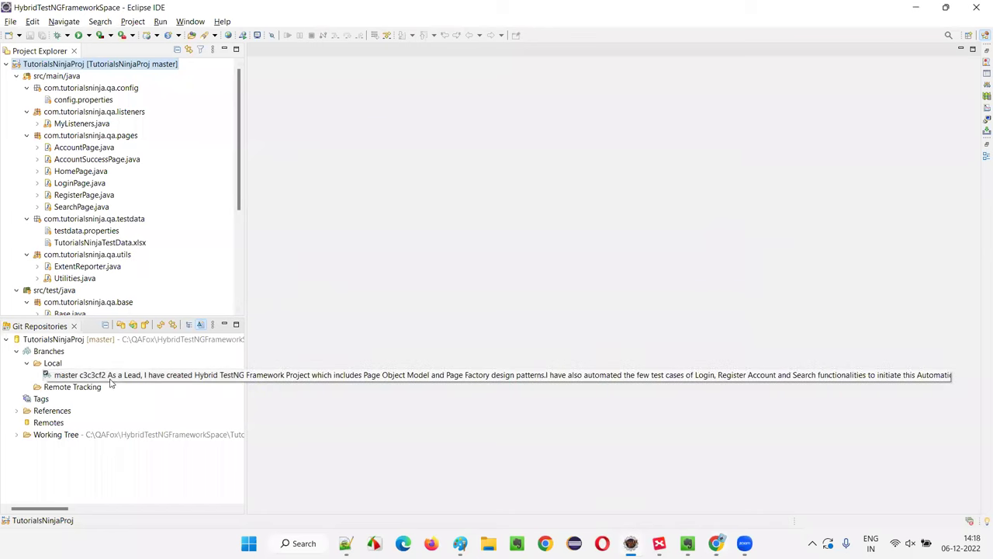
pyautogui.click(659, 543)
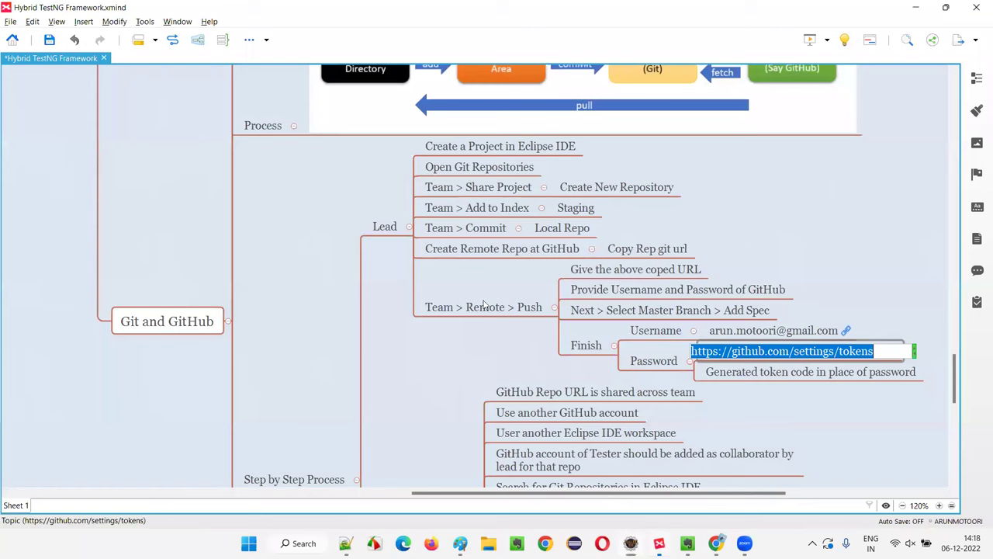
pyautogui.click(485, 306)
pyautogui.click(644, 270)
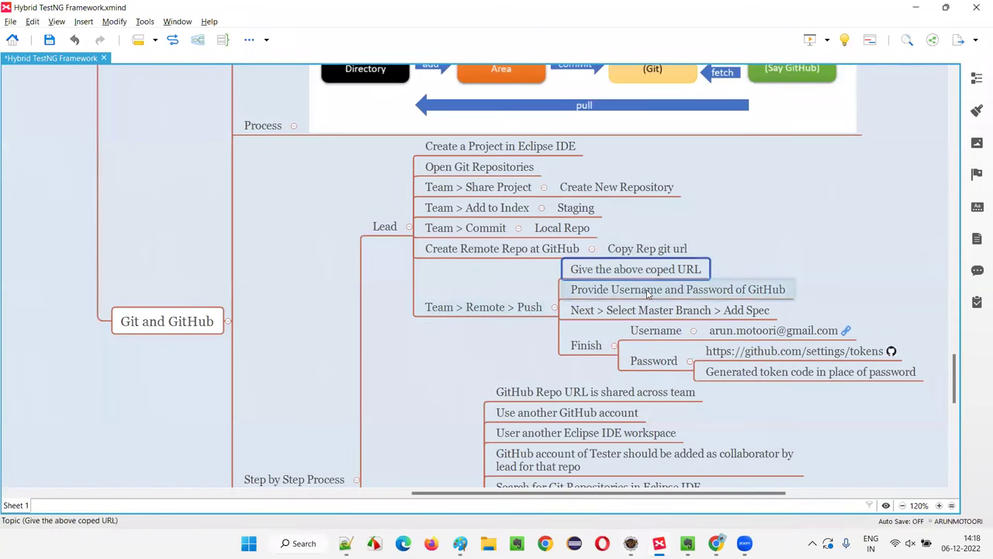
pyautogui.click(713, 292)
pyautogui.click(734, 310)
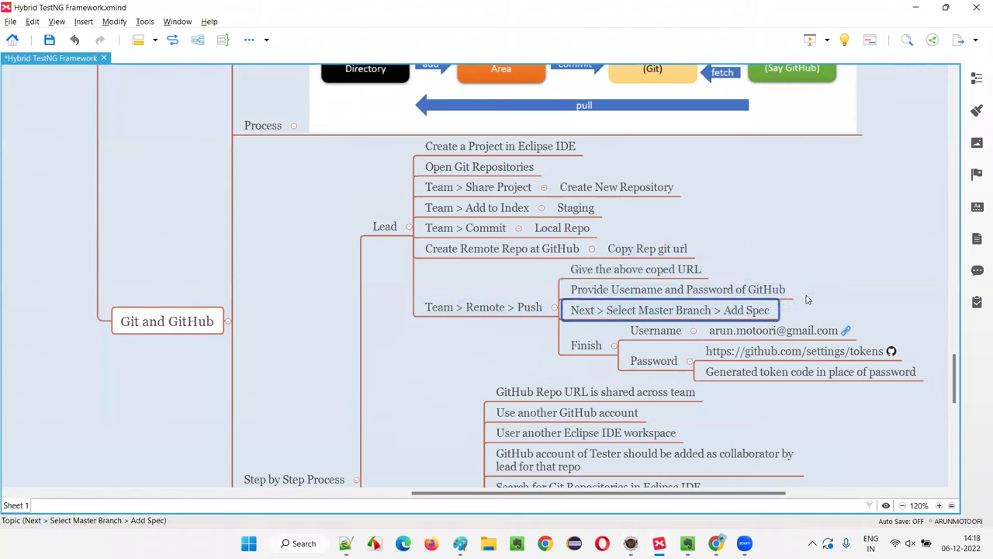
pyautogui.click(587, 345)
pyautogui.click(652, 361)
pyautogui.click(761, 373)
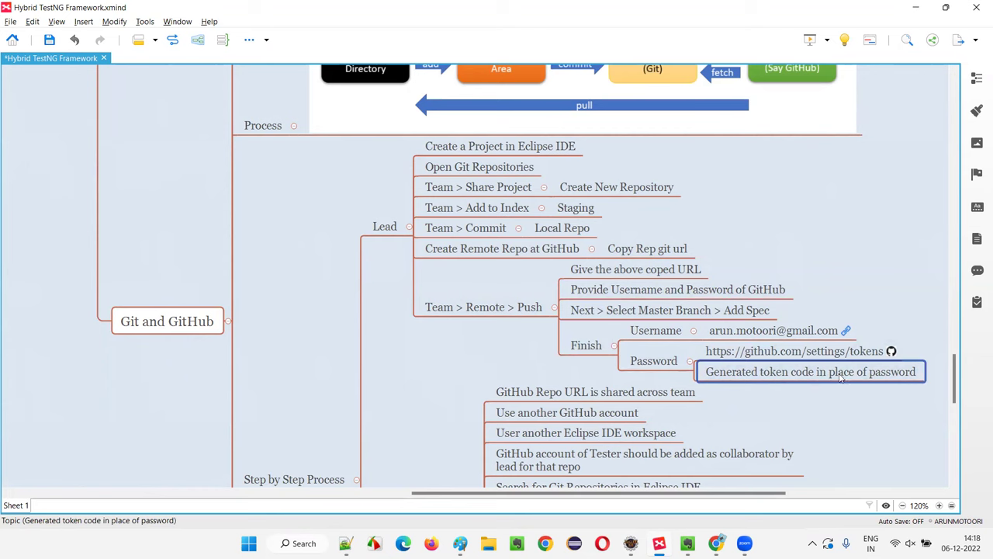
pyautogui.scroll(-2, 707, 361)
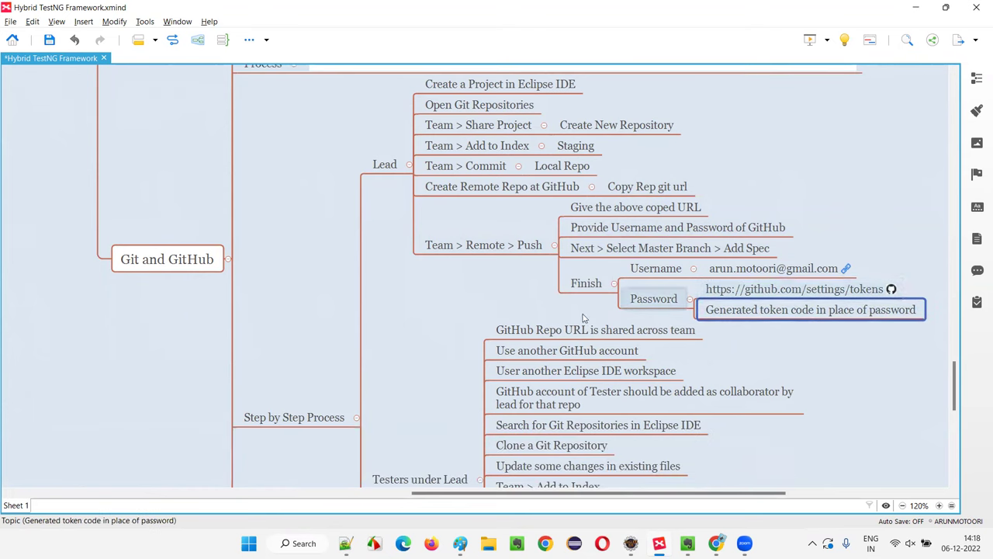
pyautogui.scroll(-2, 613, 310)
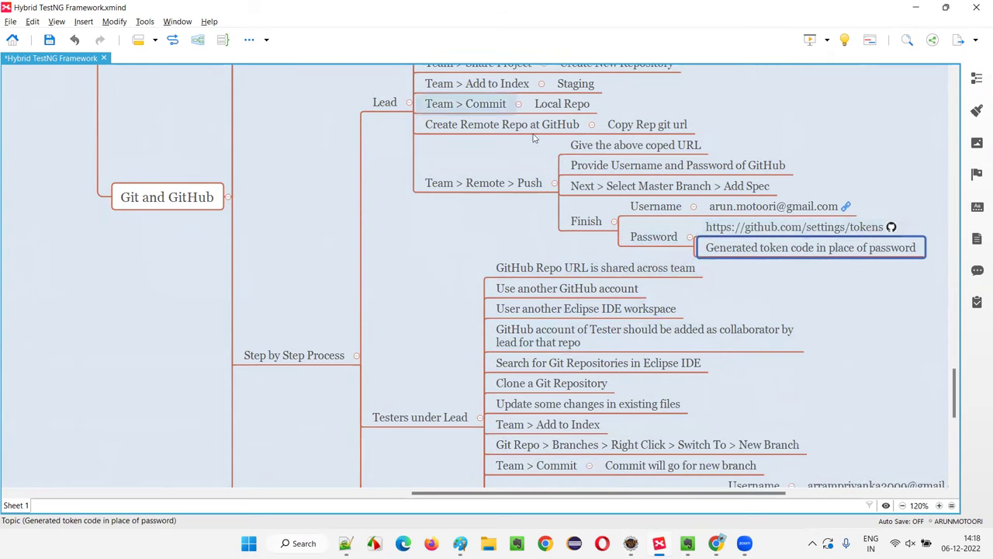
pyautogui.hotkey('alt', 'Tab')
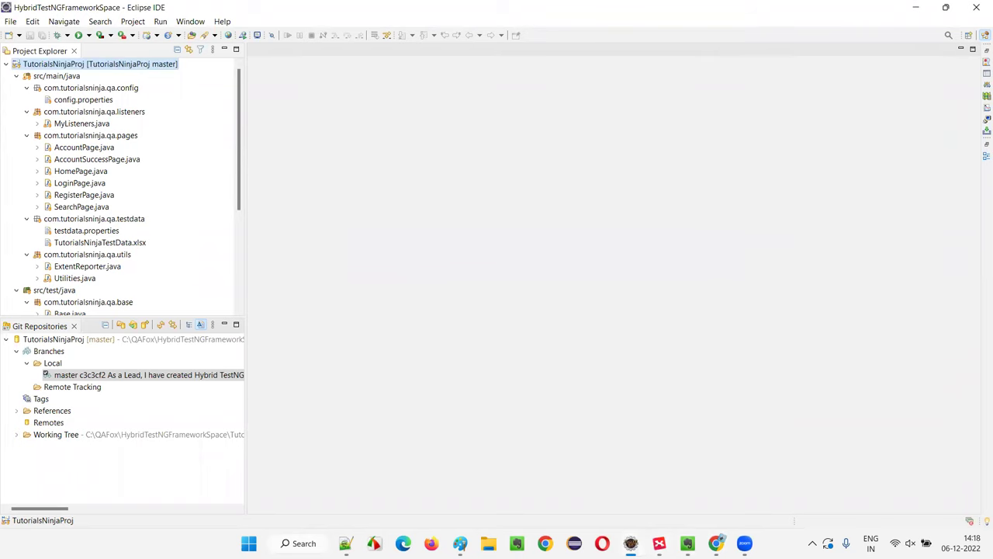
# Compare Eclipse's local master branch with GitHub's single commit c3c3cf2
pyautogui.hotkey('alt', 'Tab')
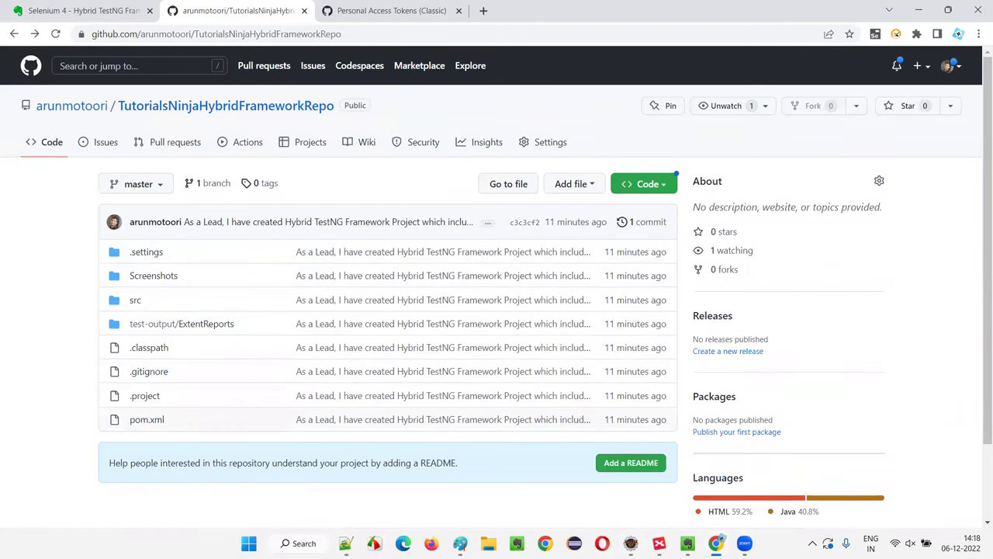
pyautogui.hotkey('alt', 'Tab')
pyautogui.hotkey('alt', 'Tab')
pyautogui.hotkey('alt', 'Tab')
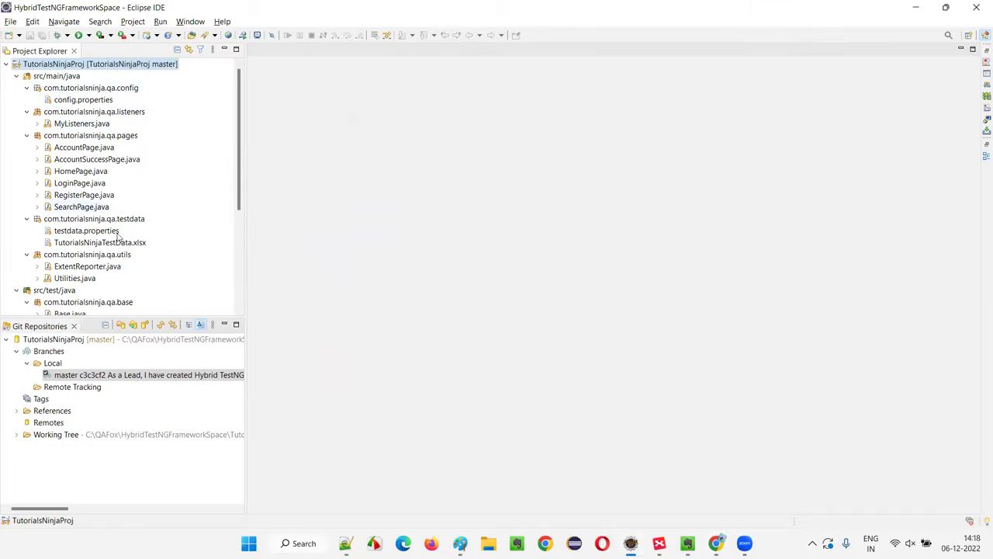
pyautogui.hotkey('alt', 'Tab')
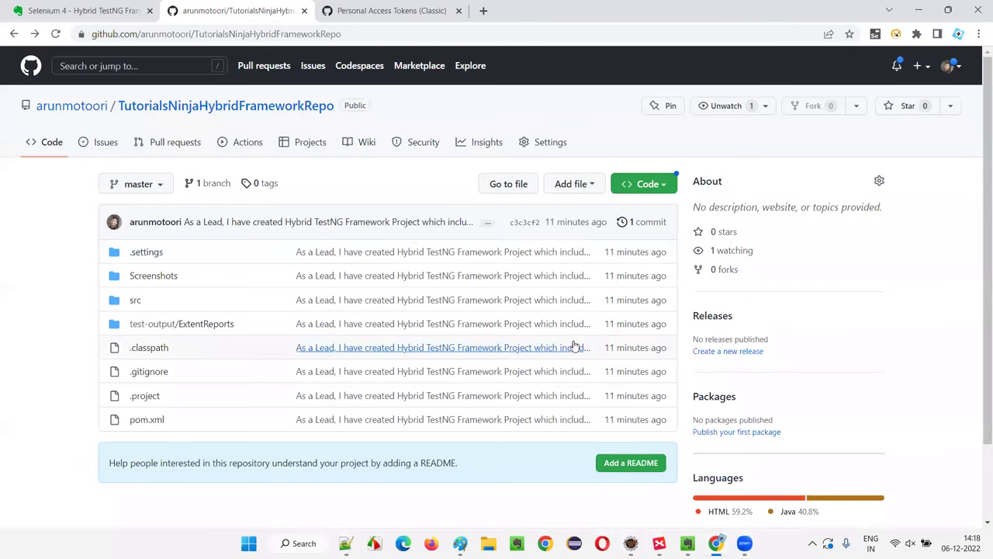
pyautogui.hotkey('alt', 'Tab')
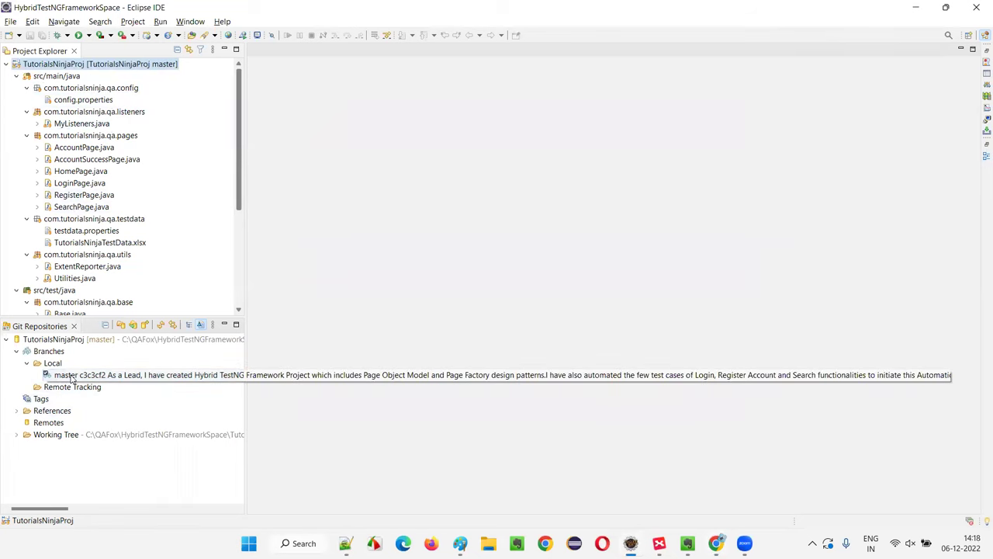
pyautogui.hotkey('alt', 'Tab')
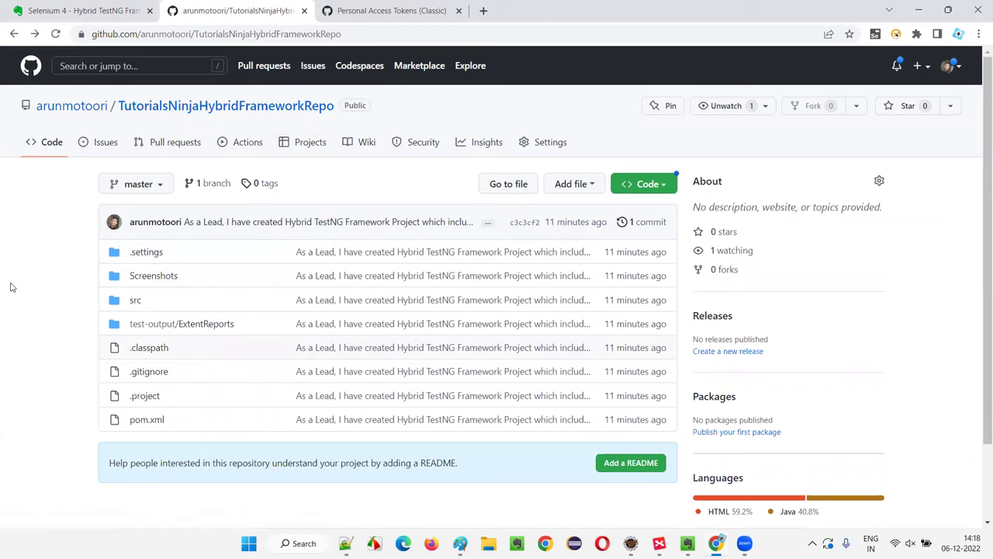
# Open the repository's single commit and read through its description text
pyautogui.click(651, 223)
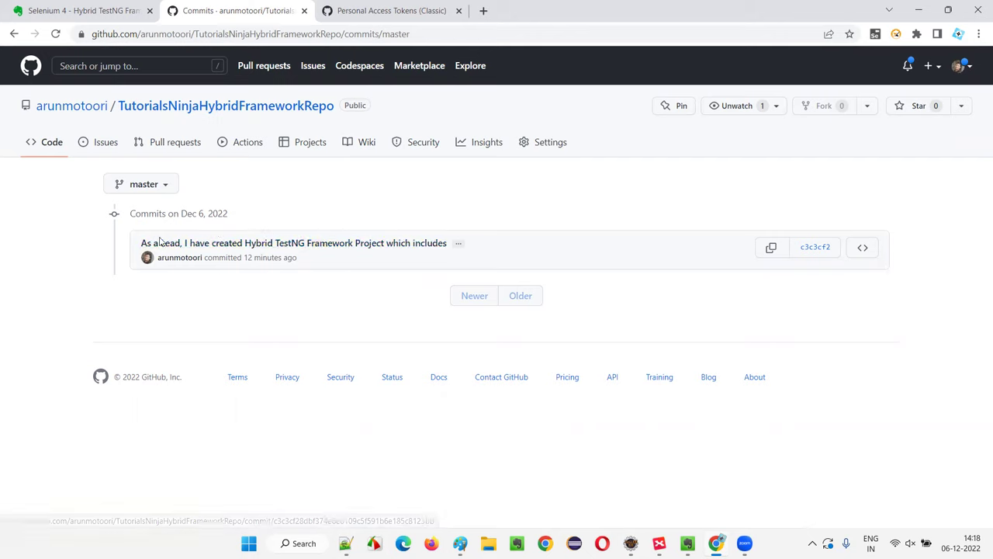
pyautogui.click(272, 245)
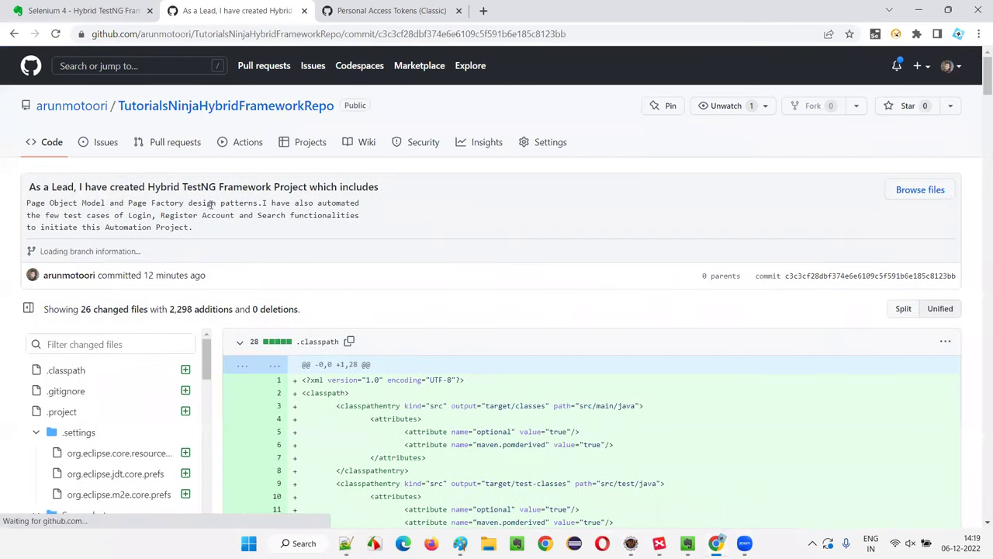
pyautogui.moveTo(36, 204); pyautogui.dragTo(197, 226)
pyautogui.moveTo(93, 225); pyautogui.dragTo(216, 232)
pyautogui.click(235, 246)
# Scroll through the commit's 26 changed files and return to the repository main page
pyautogui.scroll(-3, 234, 246)
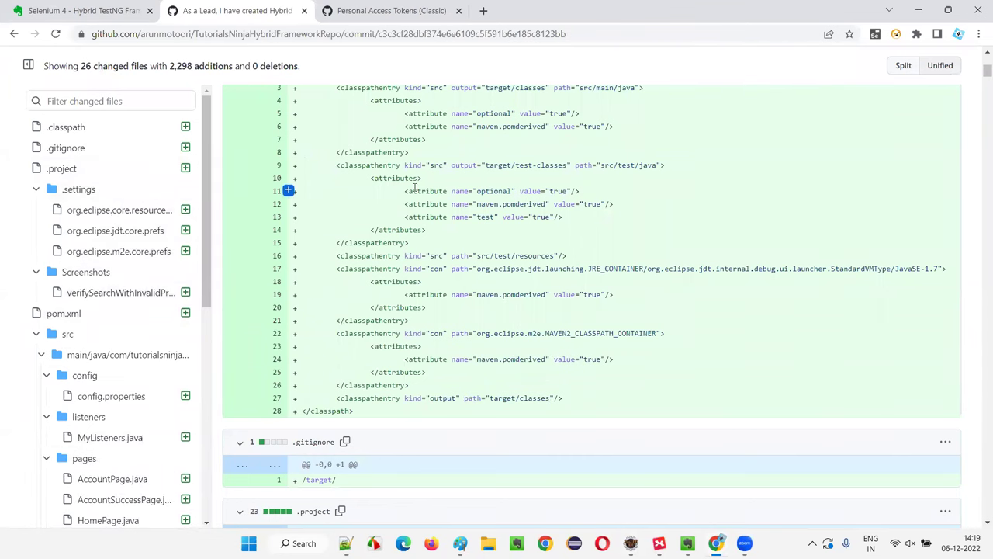
pyautogui.scroll(4, 572, 194)
pyautogui.scroll(-10, 572, 195)
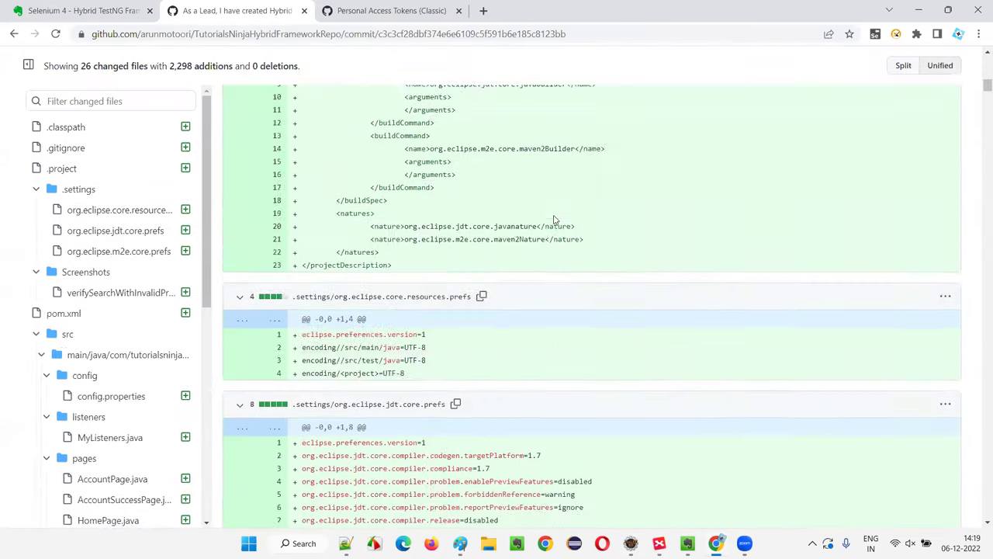
pyautogui.scroll(-15, 554, 220)
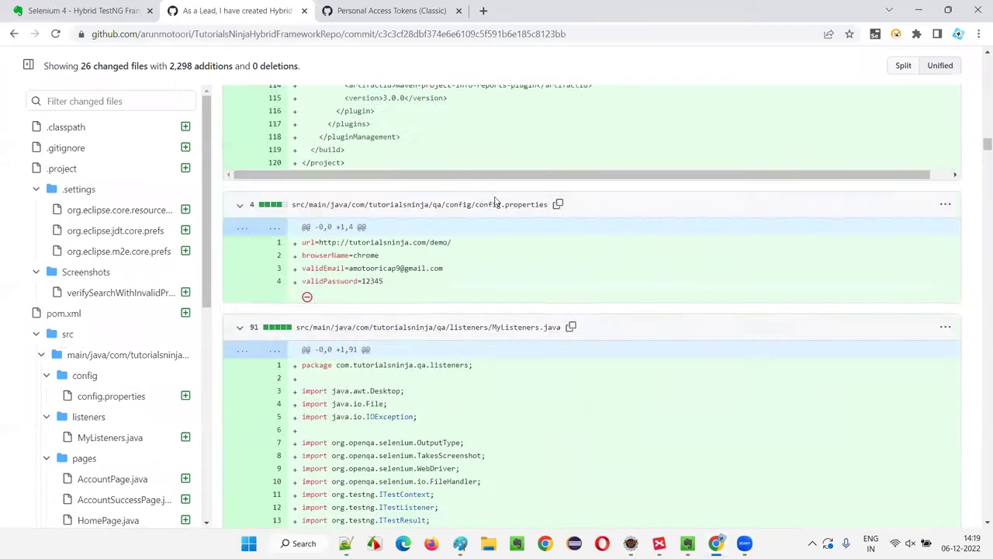
pyautogui.scroll(15, 496, 201)
pyautogui.scroll(12, 453, 209)
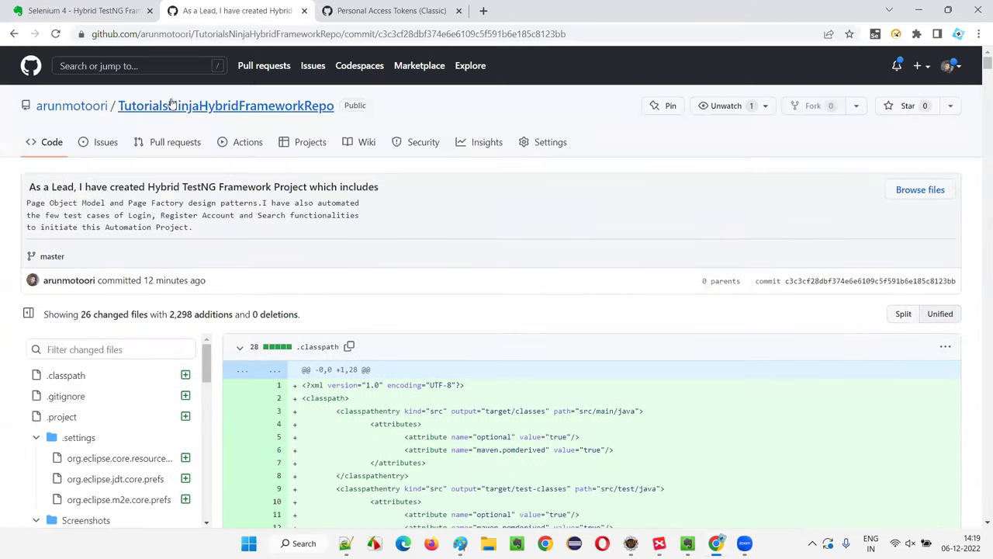
pyautogui.click(243, 110)
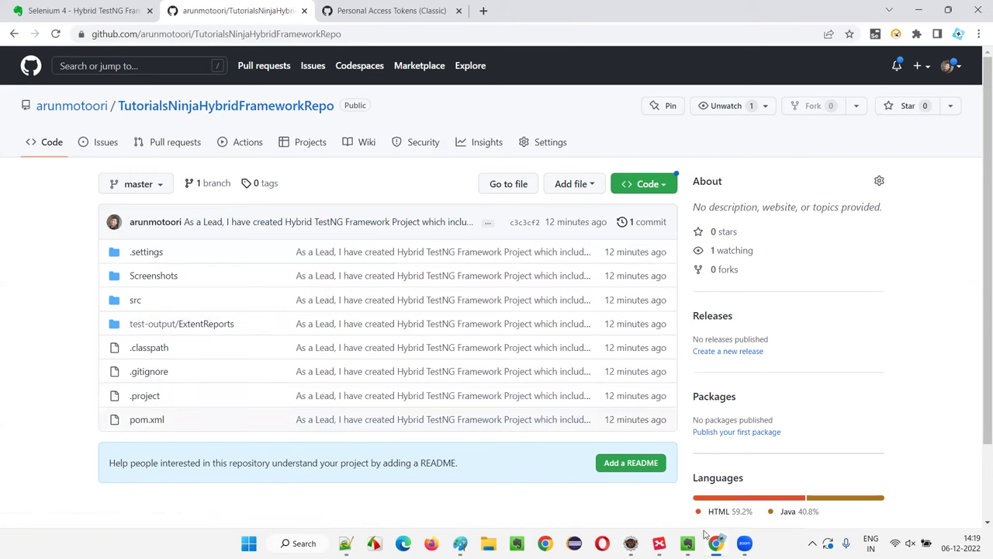
# Bring up the XMind mind map and select the Testers topic, then its Lead sibling
pyautogui.click(659, 543)
pyautogui.click(417, 420)
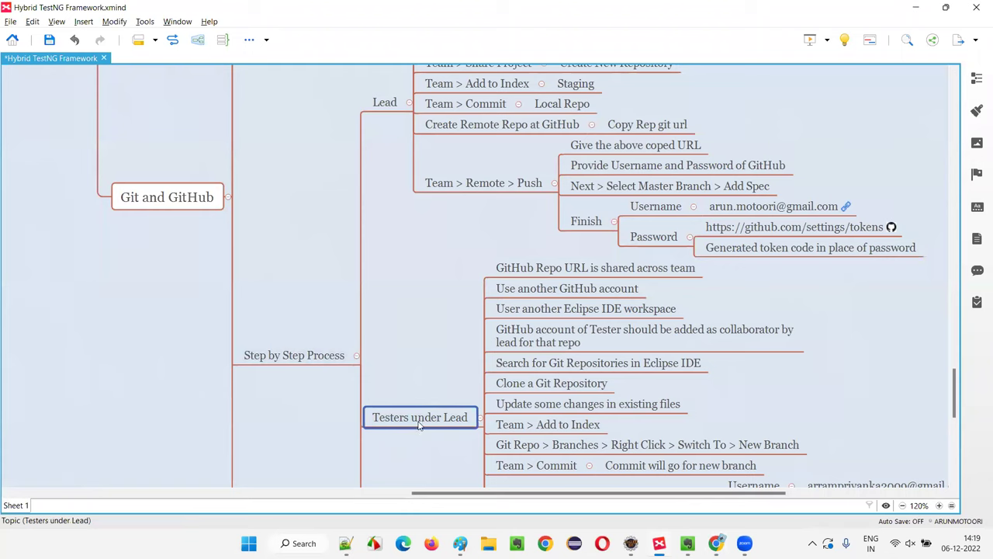
pyautogui.press('Up')
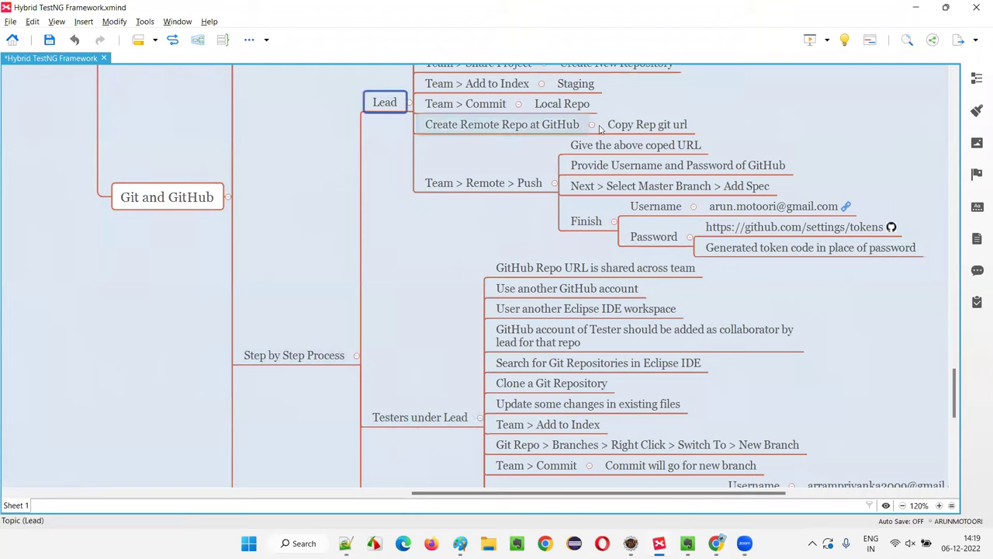
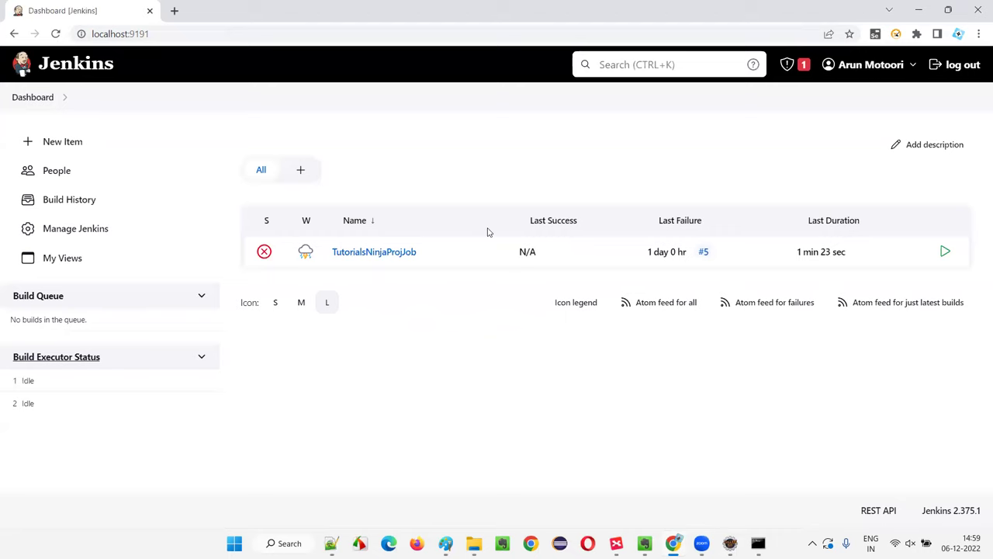
# Find Maven Integration under Available plugins and install it without restarting Jenkins
pyautogui.click(84, 237)
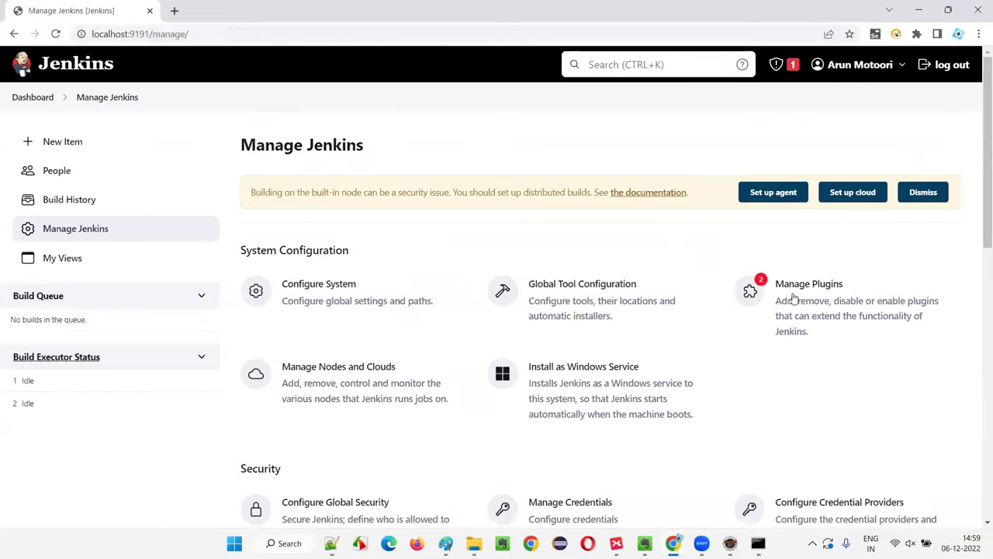
pyautogui.click(797, 290)
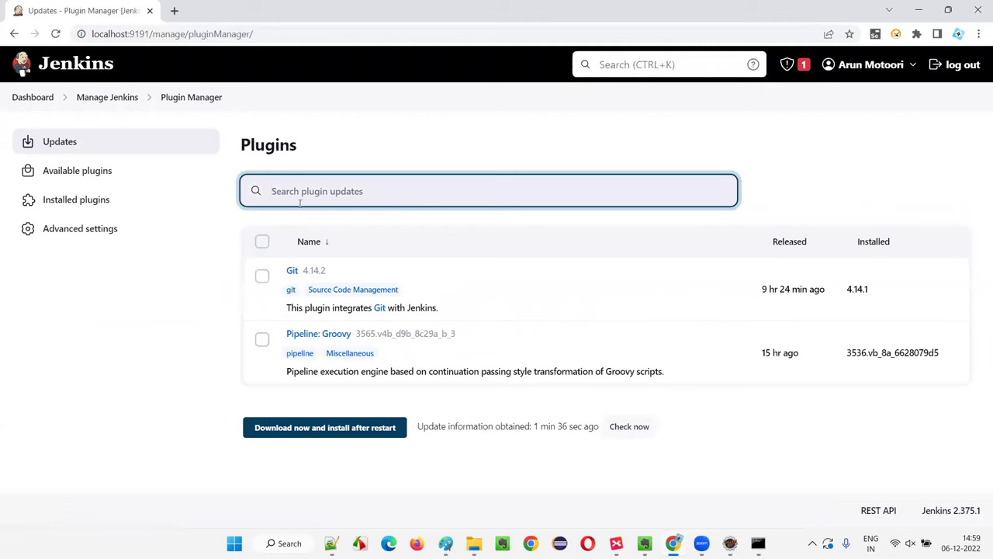
pyautogui.click(87, 178)
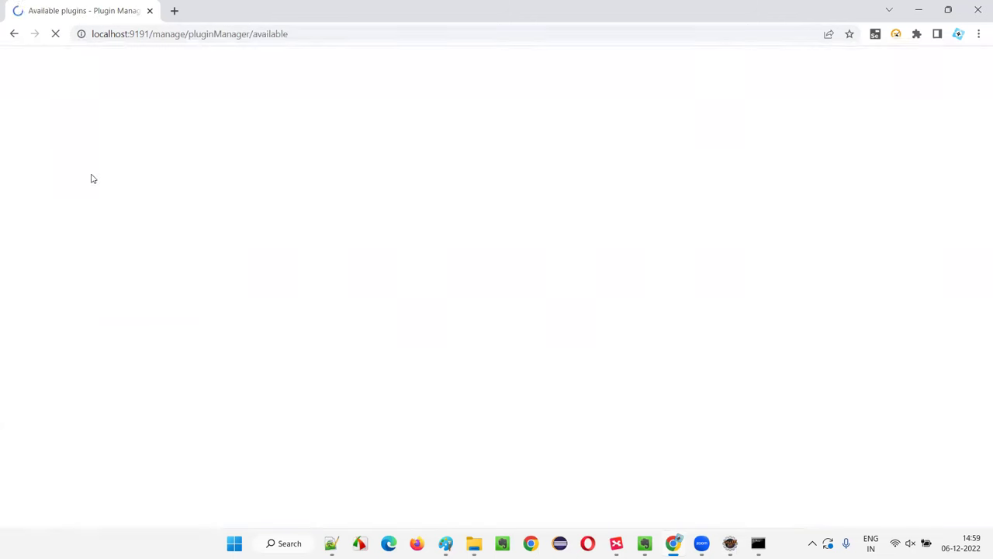
pyautogui.write('Mav')
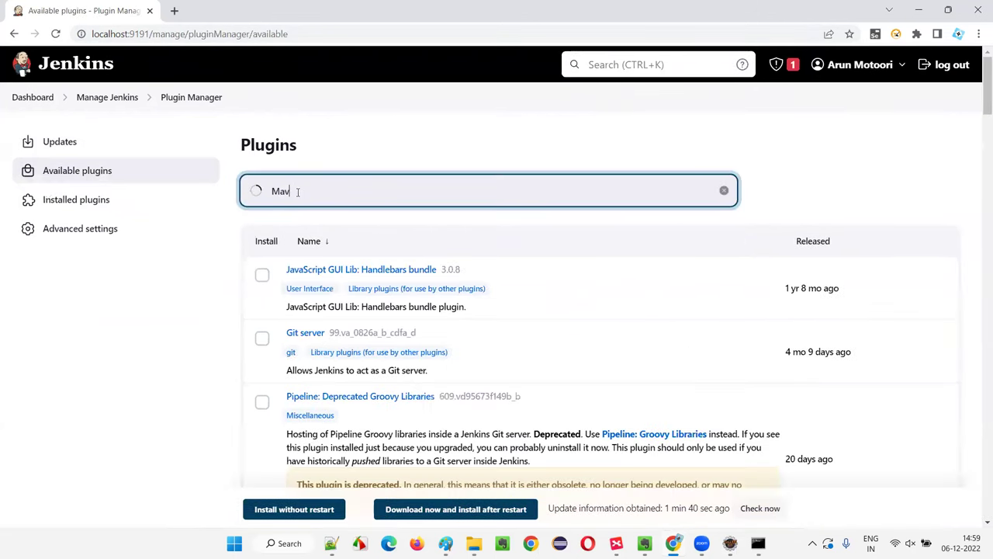
pyautogui.write('en')
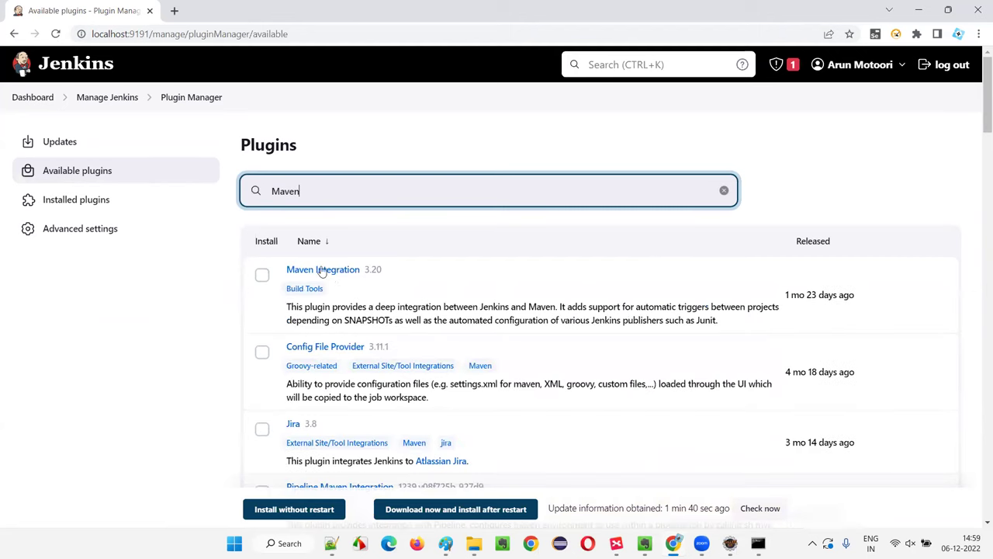
pyautogui.click(262, 275)
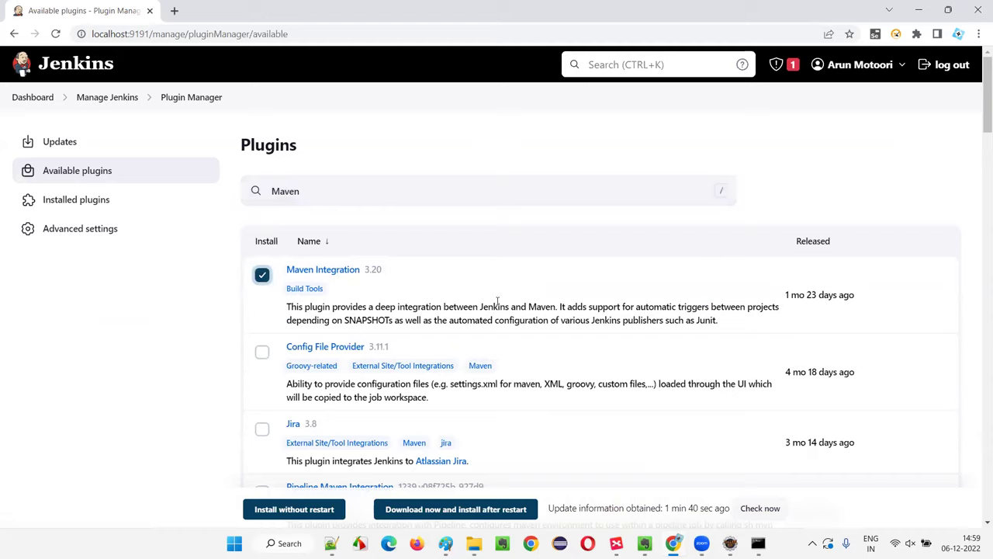
pyautogui.scroll(-2, 497, 302)
pyautogui.click(267, 510)
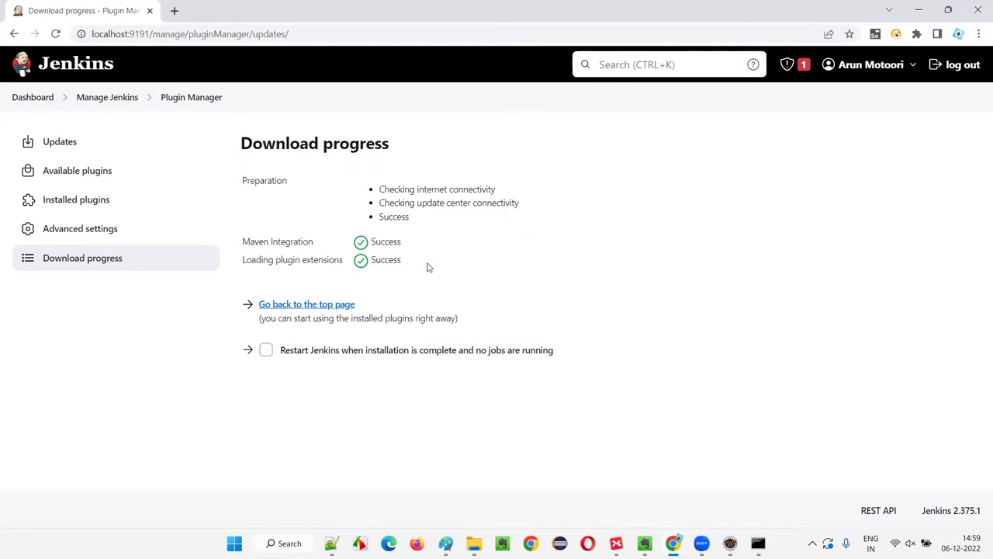
pyautogui.click(34, 97)
# Create a new Maven project item named TutorialsNinjaGitHubJob
pyautogui.click(63, 143)
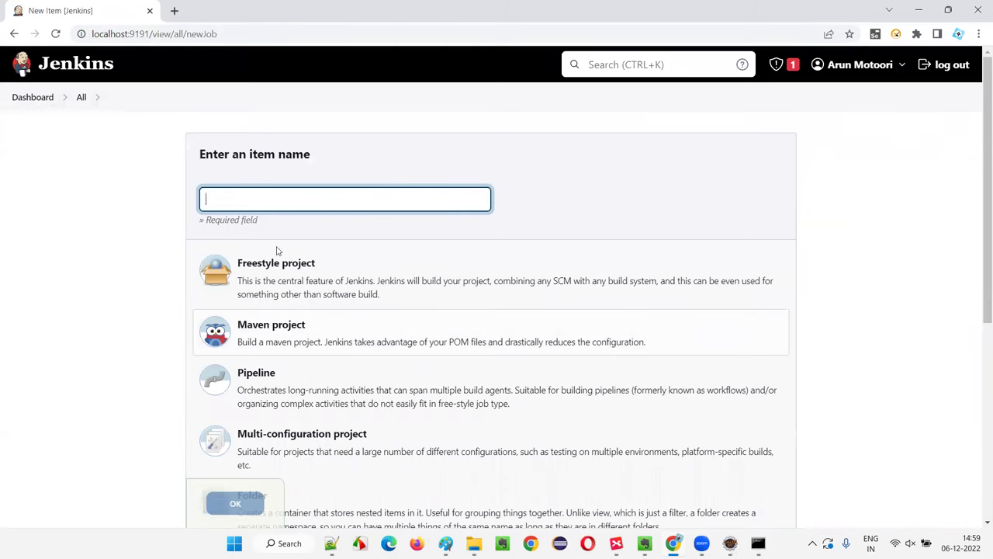
pyautogui.click(252, 198)
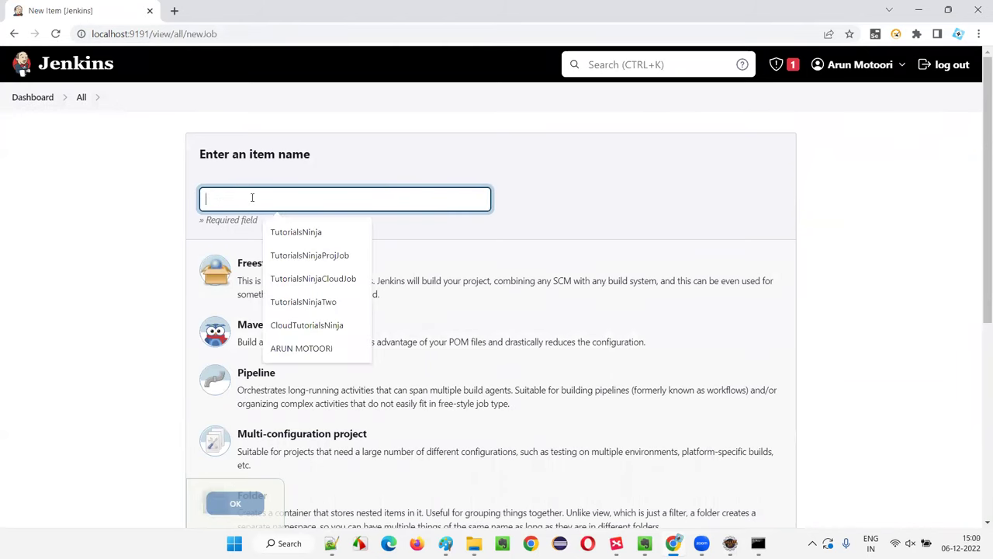
pyautogui.write('TutorialsNinja')
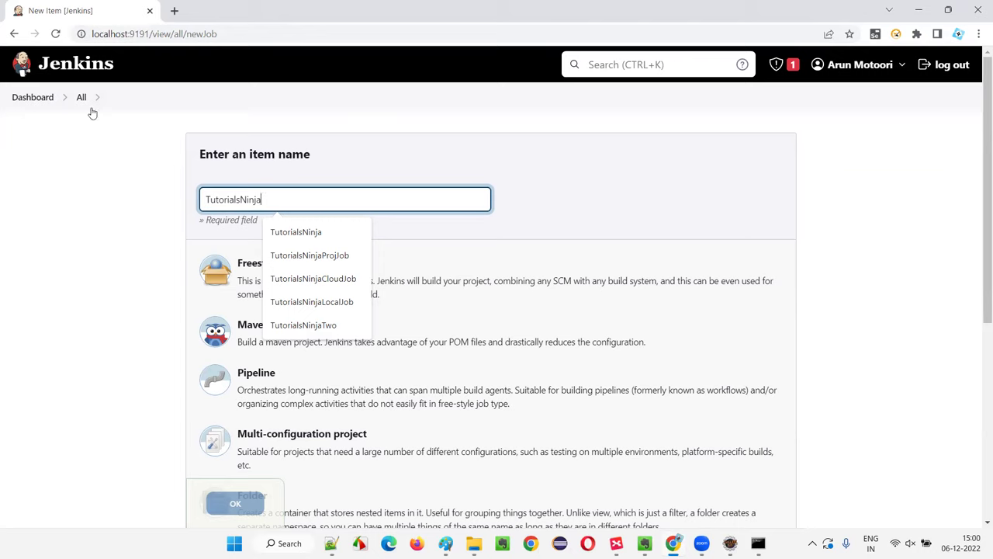
pyautogui.write('GitHubJ')
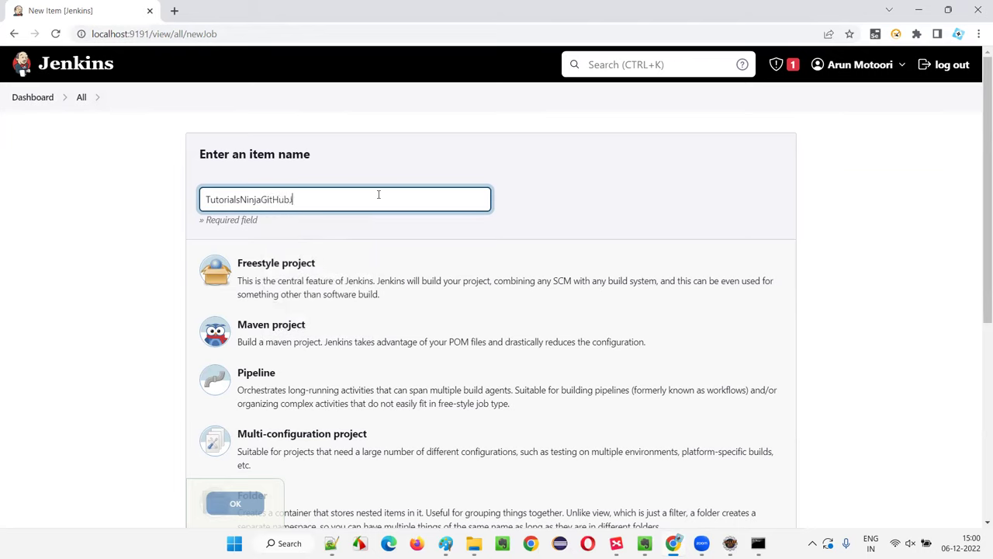
pyautogui.write('ob')
pyautogui.moveTo(260, 199); pyautogui.dragTo(352, 199)
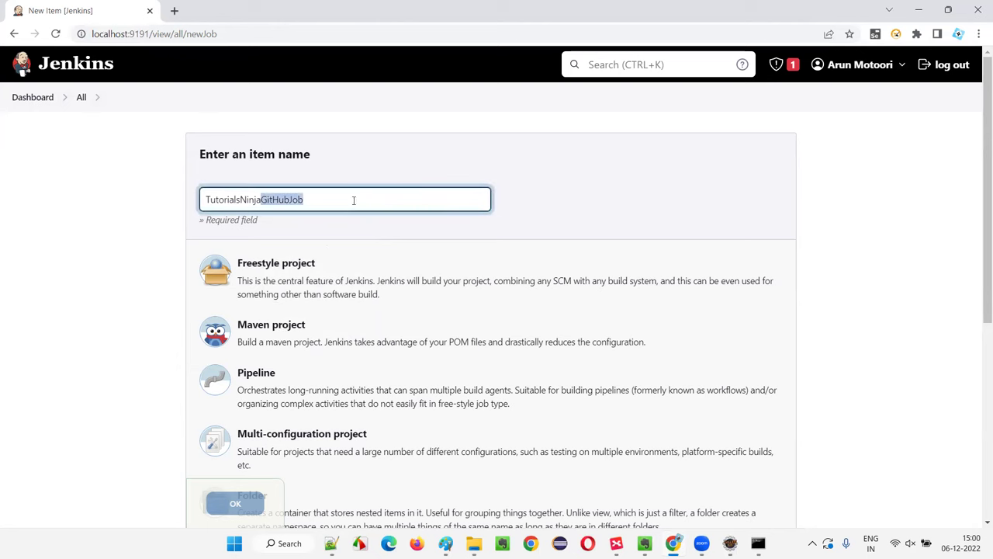
pyautogui.click(161, 239)
pyautogui.scroll(-1, 237, 259)
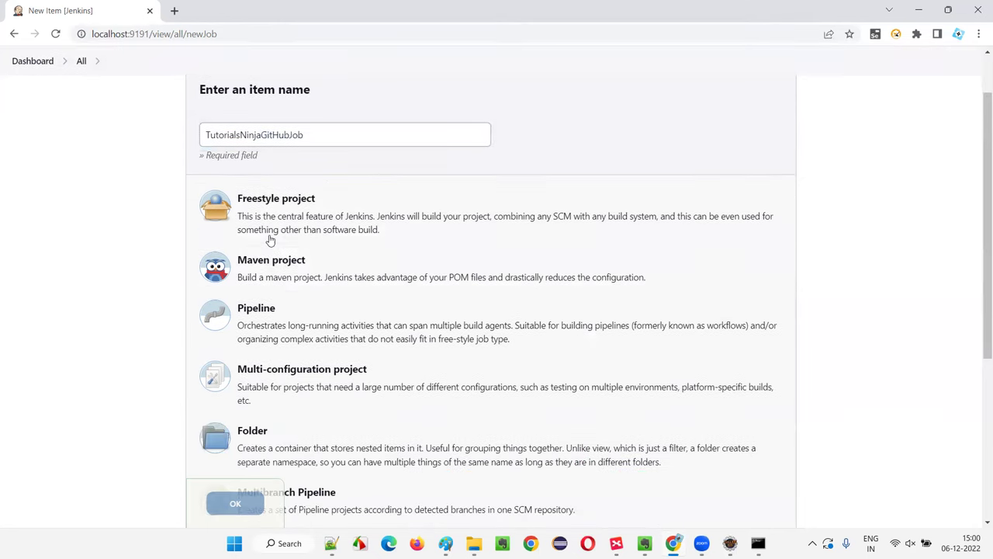
pyautogui.click(269, 268)
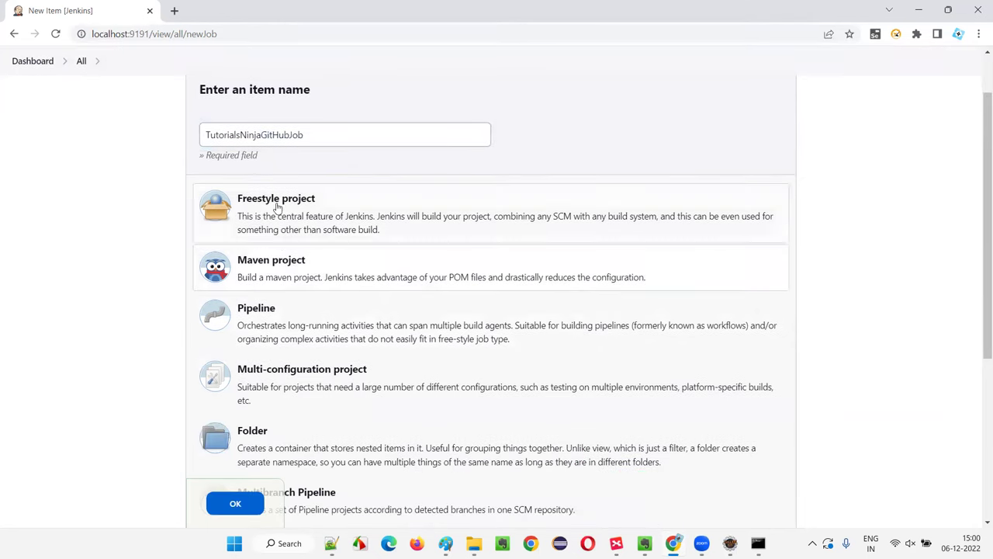
pyautogui.click(247, 504)
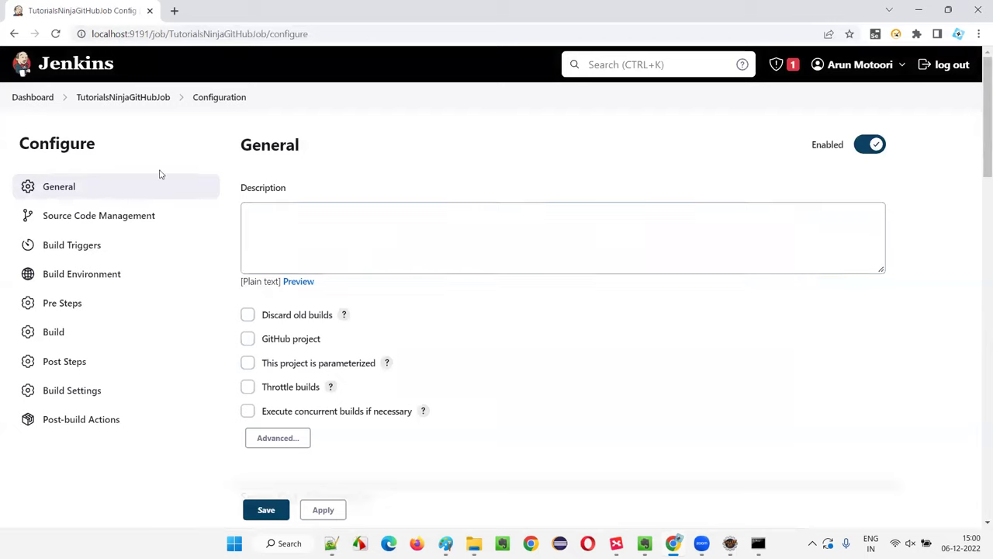
# Select Git under Source Code Management and put the cursor in the Repository URL field
pyautogui.click(296, 221)
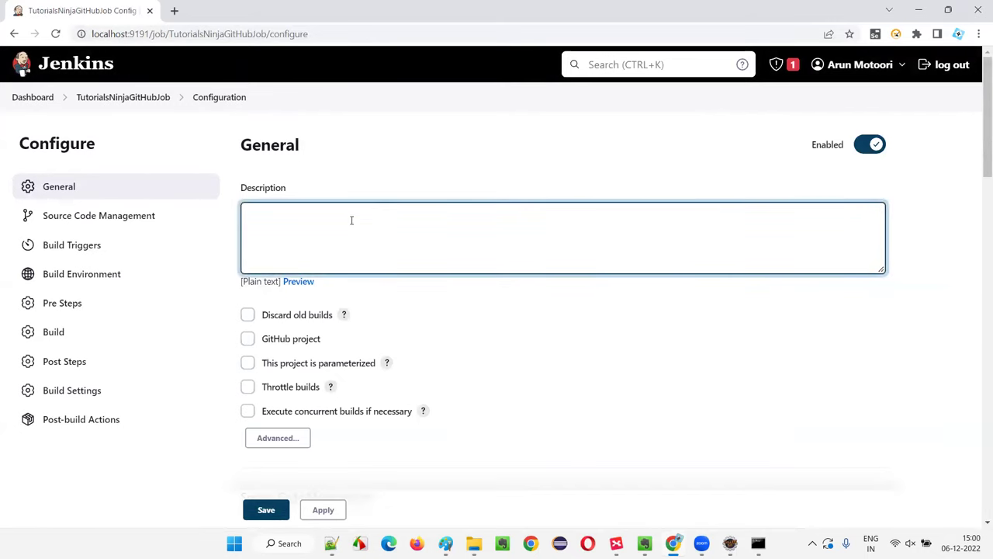
pyautogui.scroll(-1, 357, 215)
pyautogui.scroll(-2, 361, 204)
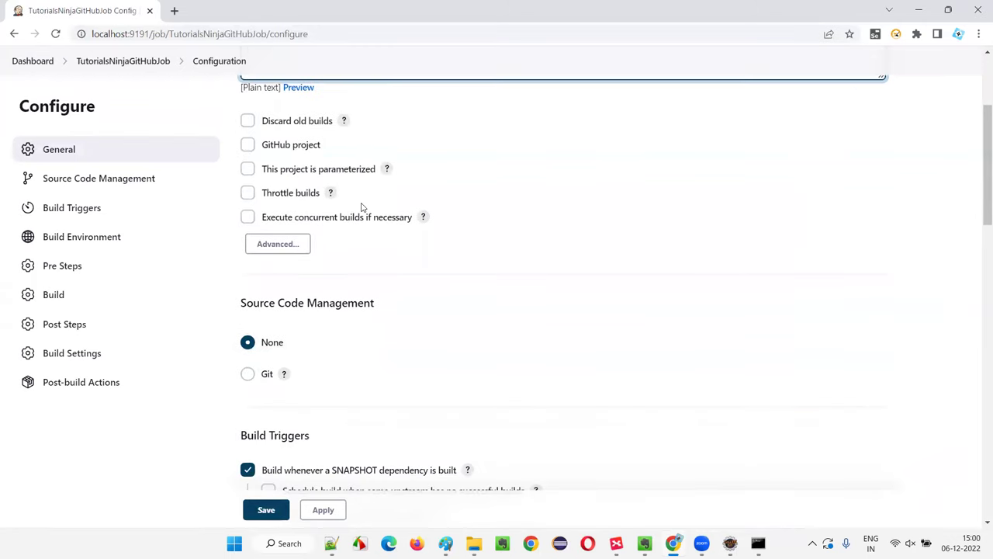
pyautogui.scroll(3, 361, 207)
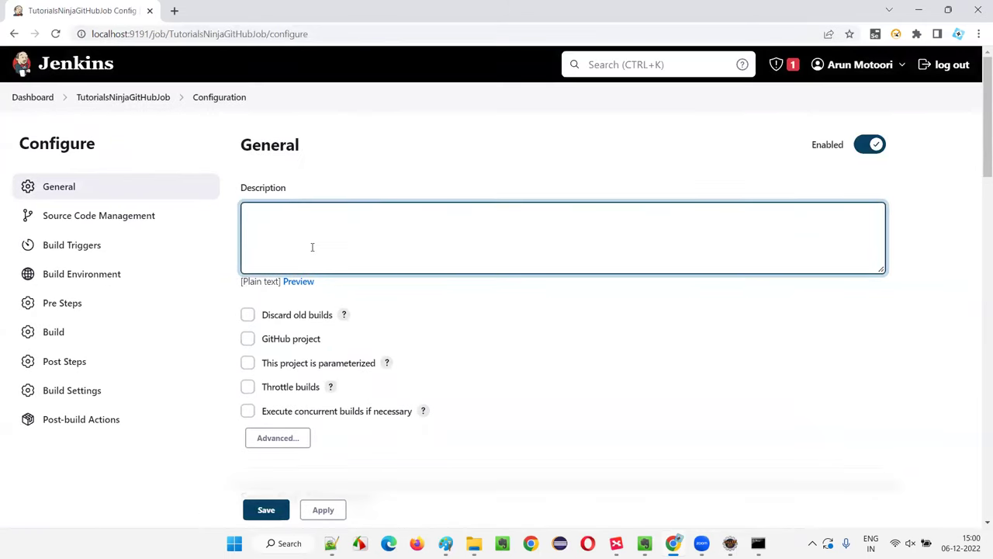
pyautogui.scroll(-4, 463, 285)
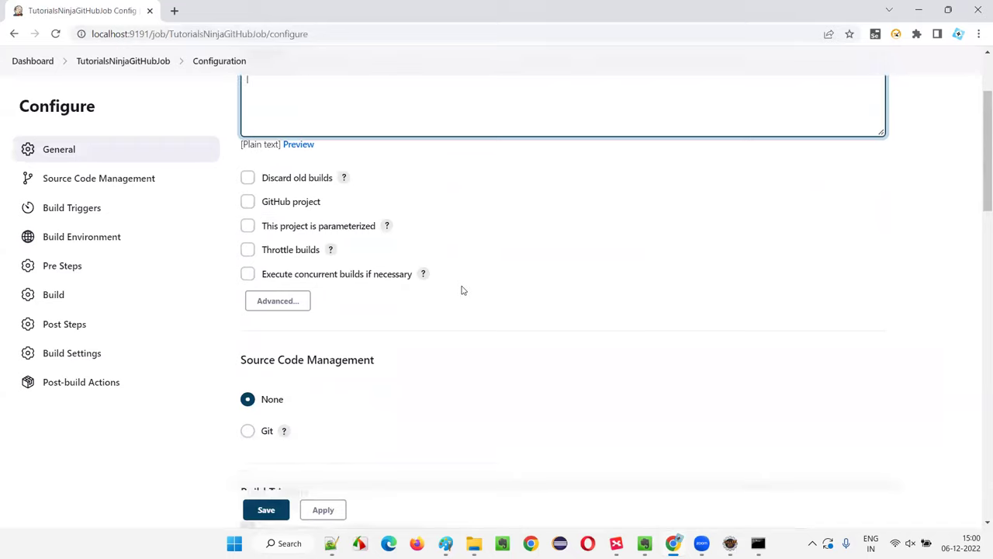
pyautogui.scroll(-1, 439, 295)
pyautogui.click(85, 186)
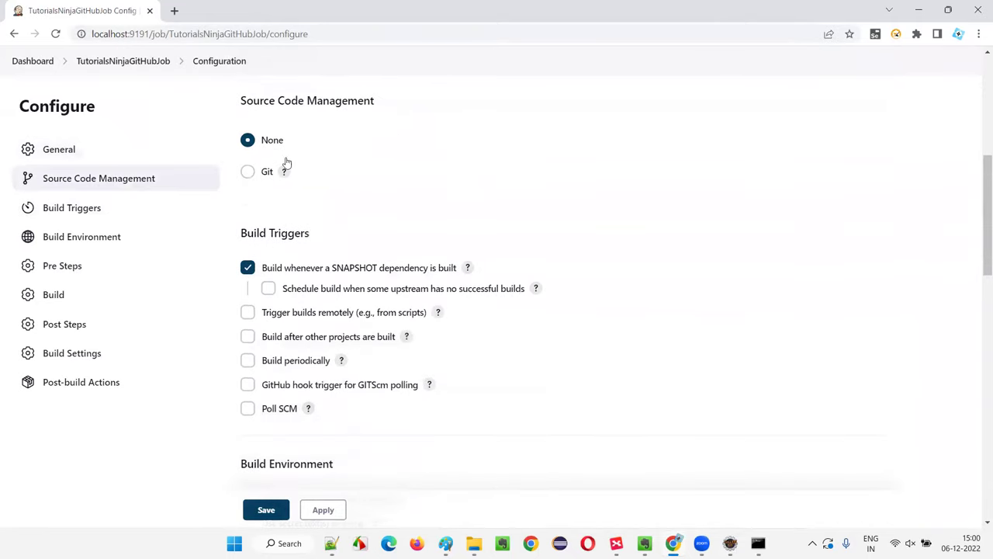
pyautogui.click(248, 172)
pyautogui.click(309, 263)
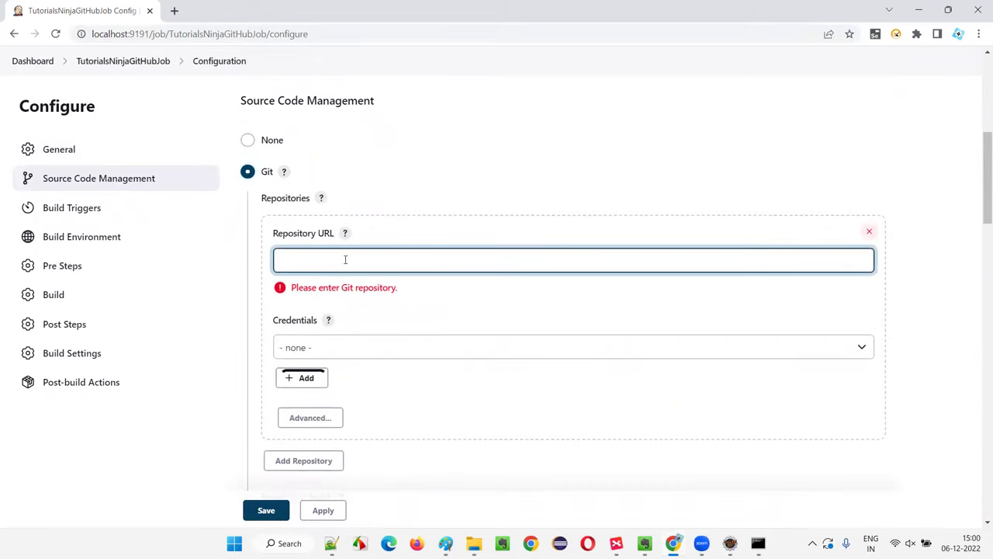
pyautogui.click(674, 542)
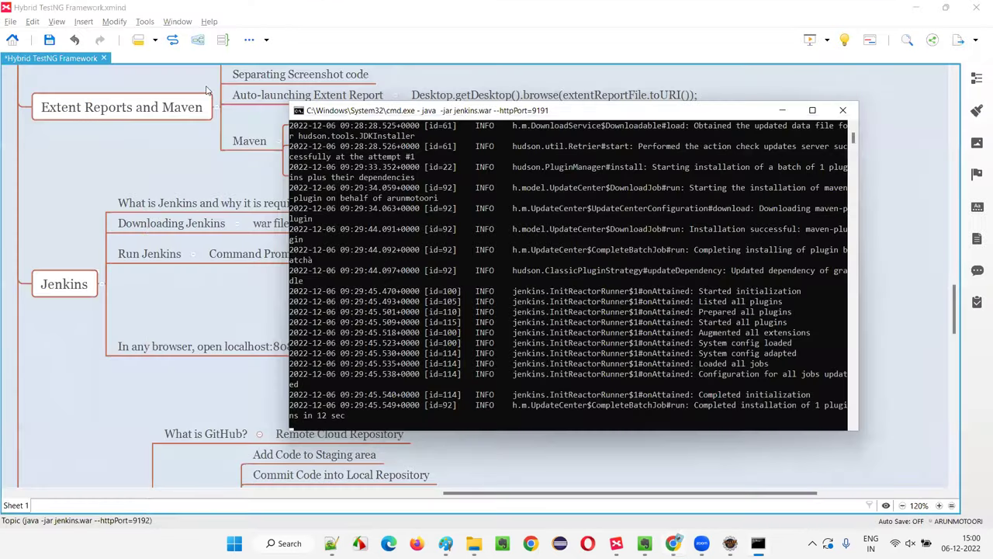
# Open the TutorialsNinjaHybridFrameworkRepo repository from your GitHub repositories list
pyautogui.hotkey('alt', 'Tab')
pyautogui.click(173, 10)
pyautogui.write('gith')
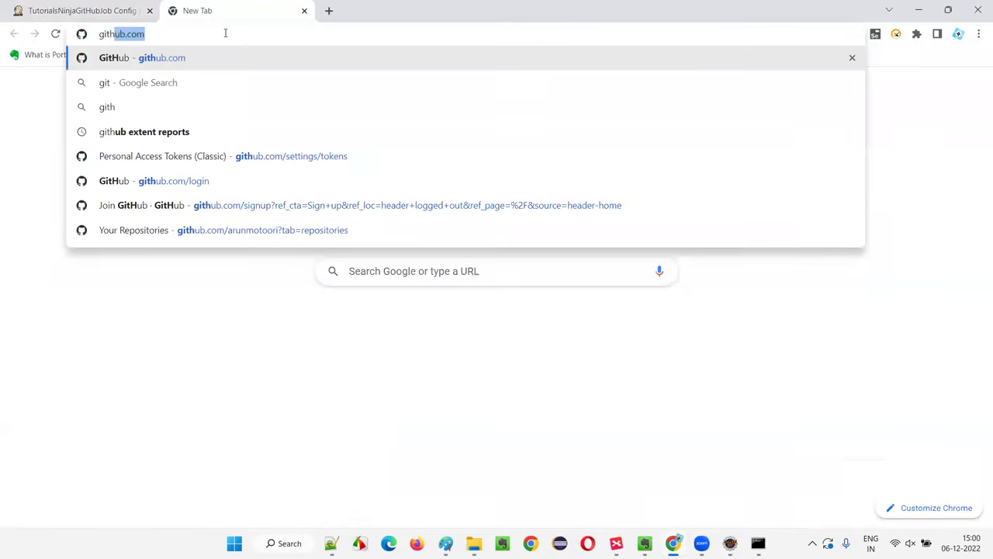
pyautogui.press('Return')
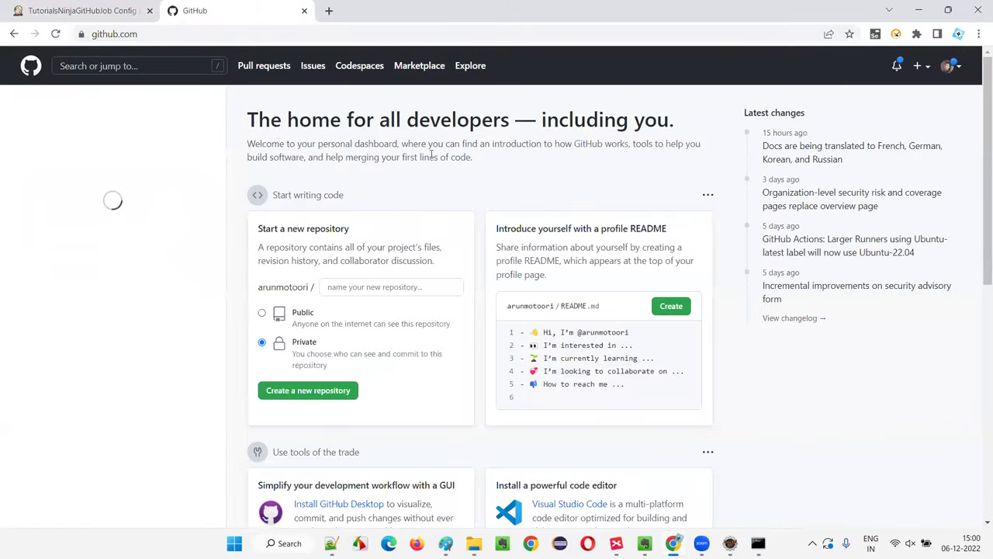
pyautogui.click(948, 66)
pyautogui.click(889, 179)
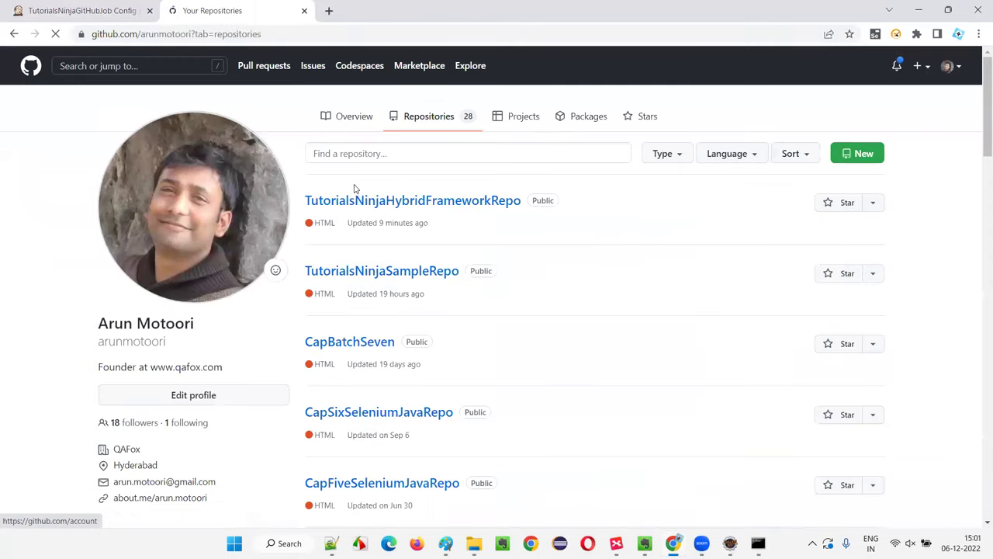
pyautogui.click(448, 203)
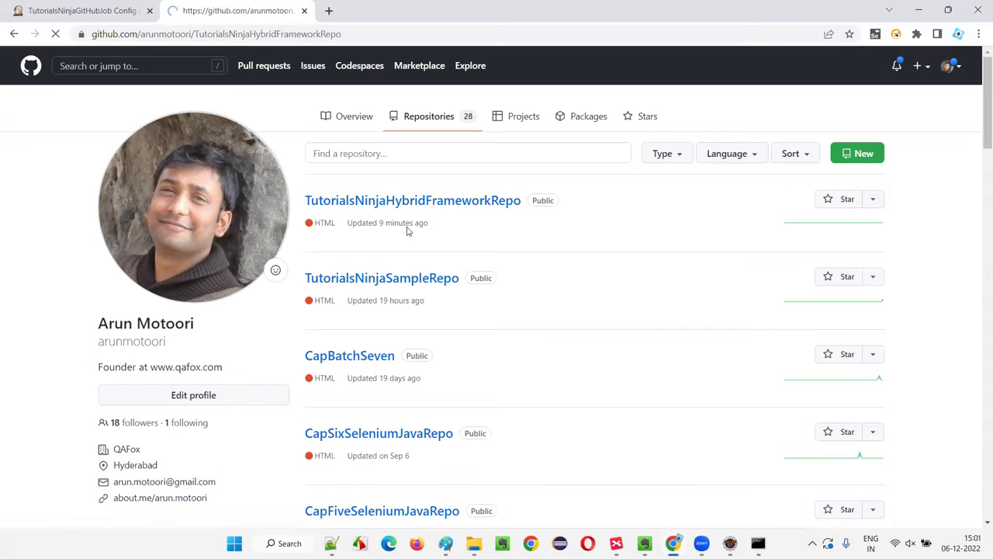
# Copy the repository's web address and return to Jenkins' Repository URL field
pyautogui.click(392, 36)
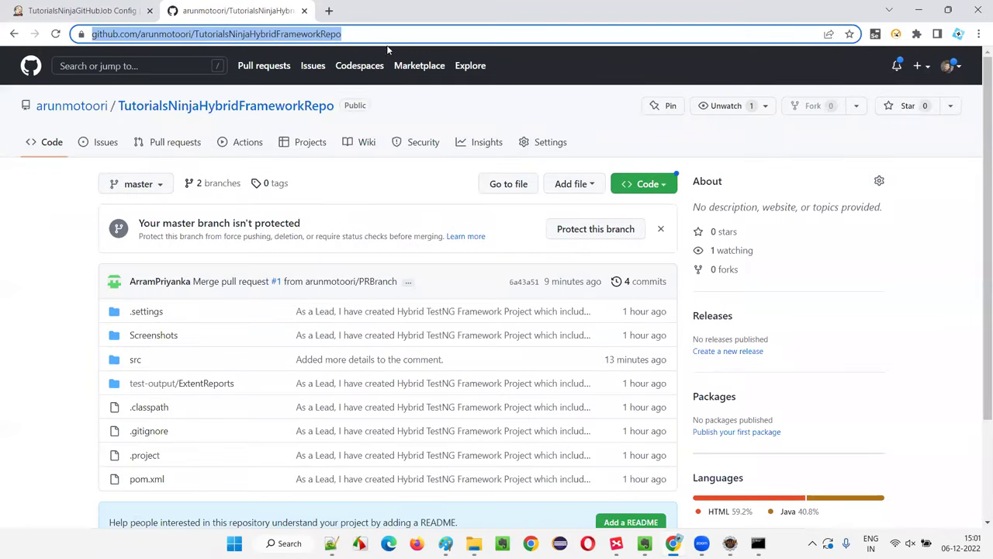
pyautogui.rightClick(307, 36)
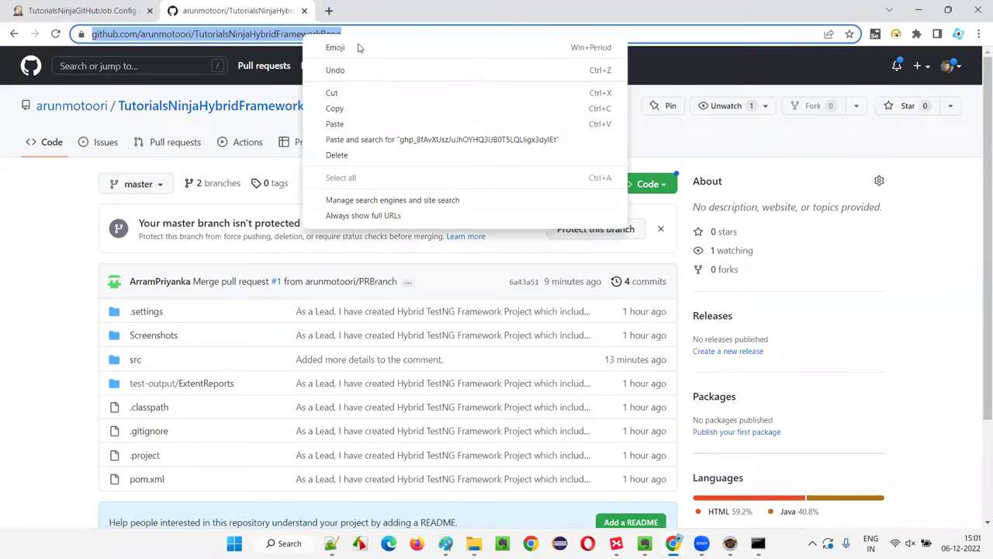
pyautogui.click(353, 112)
pyautogui.click(132, 10)
pyautogui.click(317, 250)
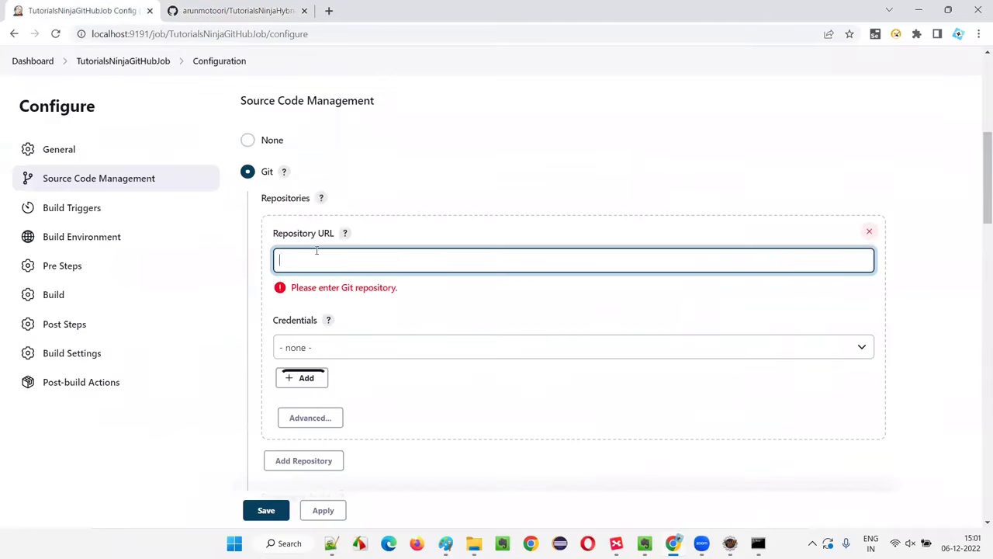
# Paste the GitHub repository web address into Repository URL and inspect the connection error
pyautogui.hotkey('ctrl', 'v')
pyautogui.click(497, 171)
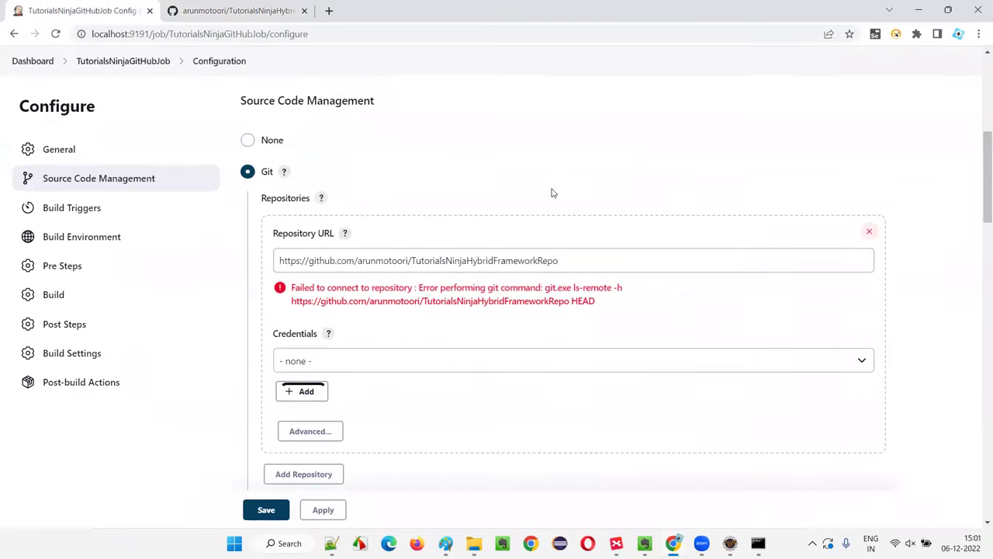
pyautogui.scroll(-1, 449, 284)
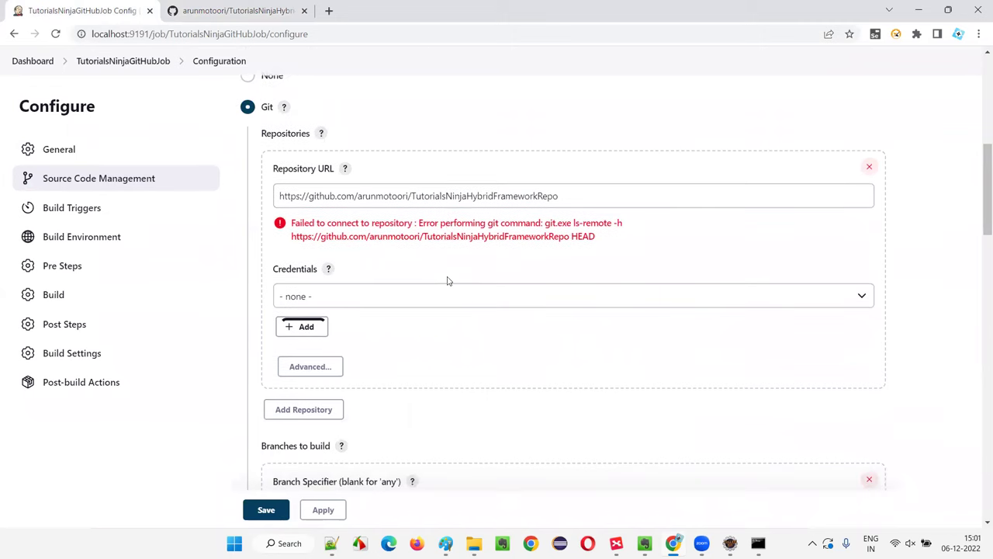
pyautogui.tripleClick(331, 226)
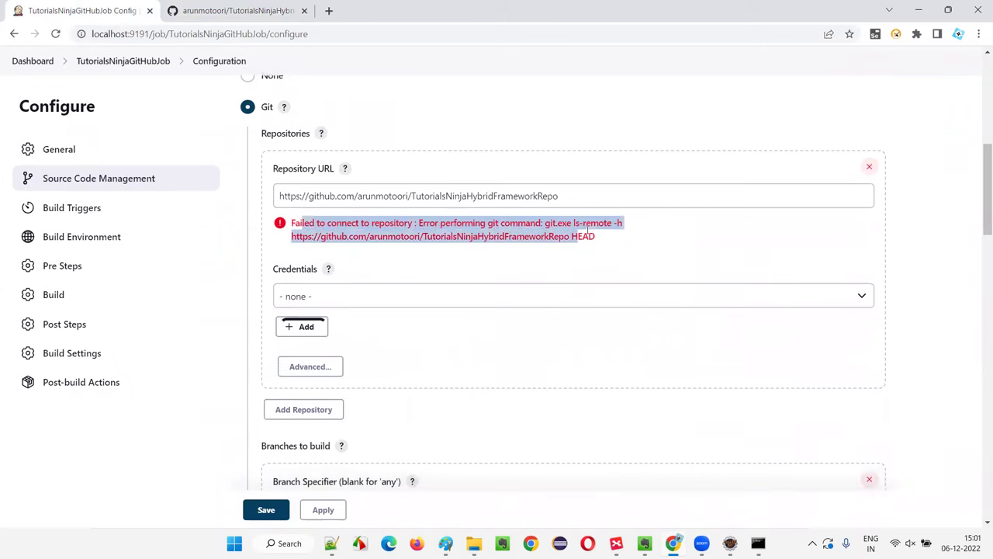
pyautogui.click(578, 226)
pyautogui.moveTo(579, 225); pyautogui.dragTo(639, 235)
pyautogui.click(620, 245)
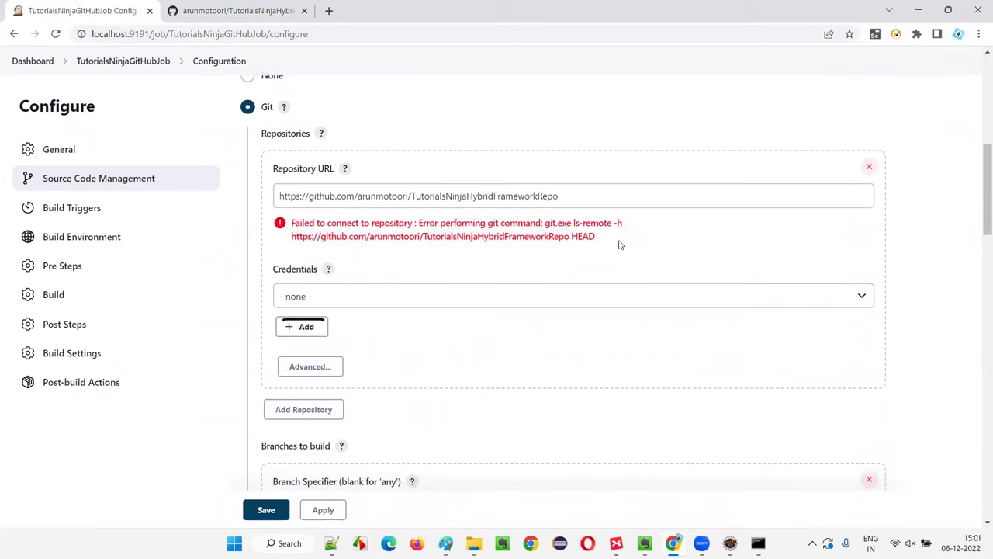
# Check the credentials list and Repository URL help, then delete the web address
pyautogui.click(388, 302)
pyautogui.click(389, 301)
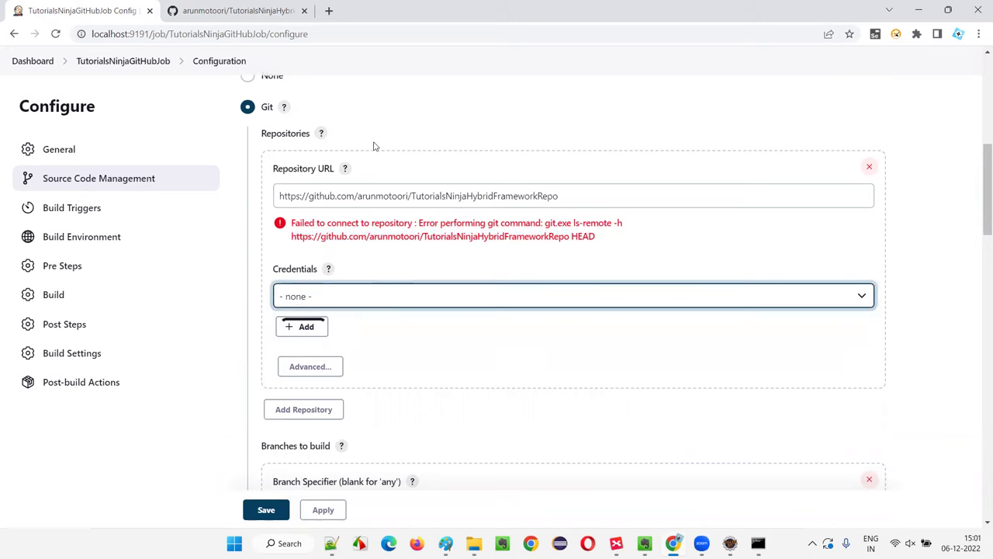
pyautogui.click(345, 169)
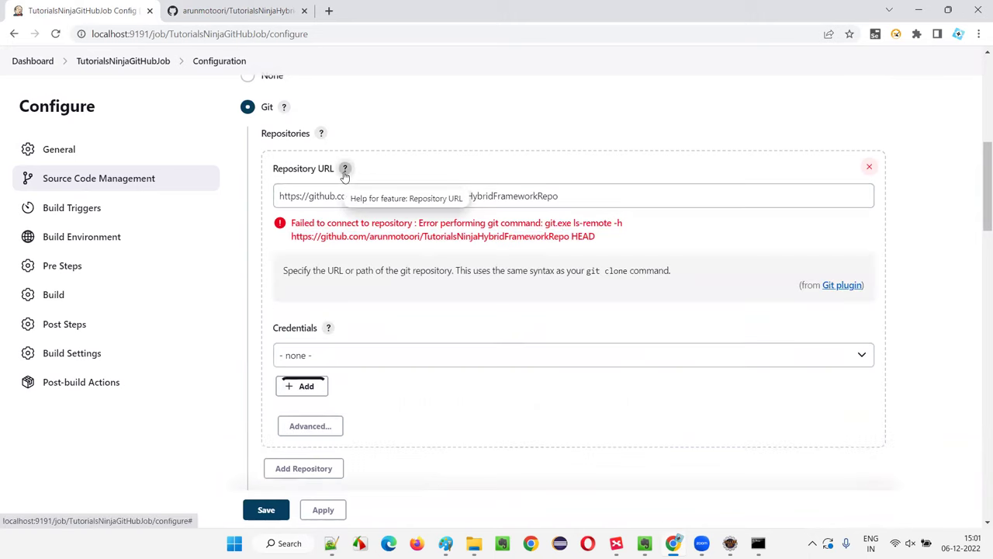
pyautogui.click(346, 170)
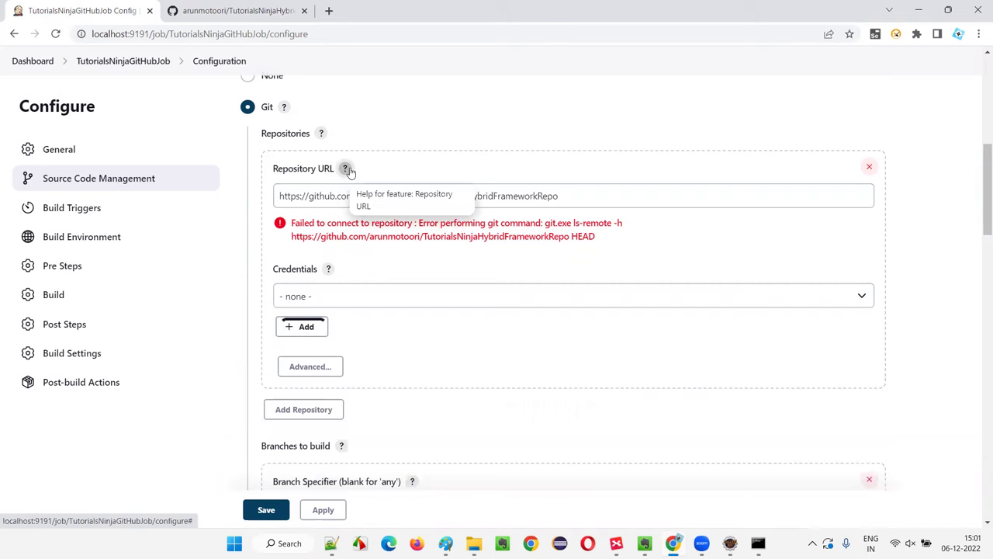
pyautogui.click(656, 193)
pyautogui.tripleClick(419, 199)
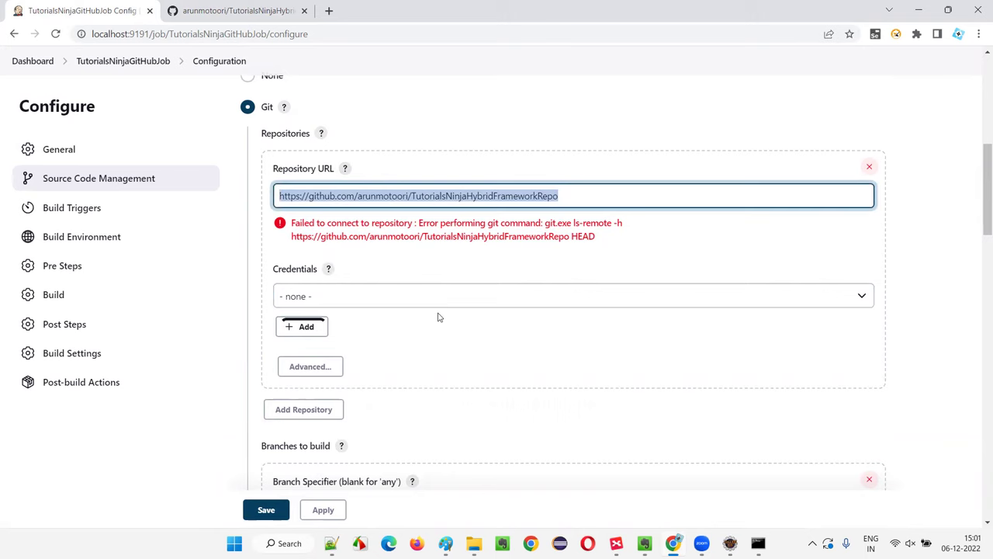
pyautogui.press('BackSpace')
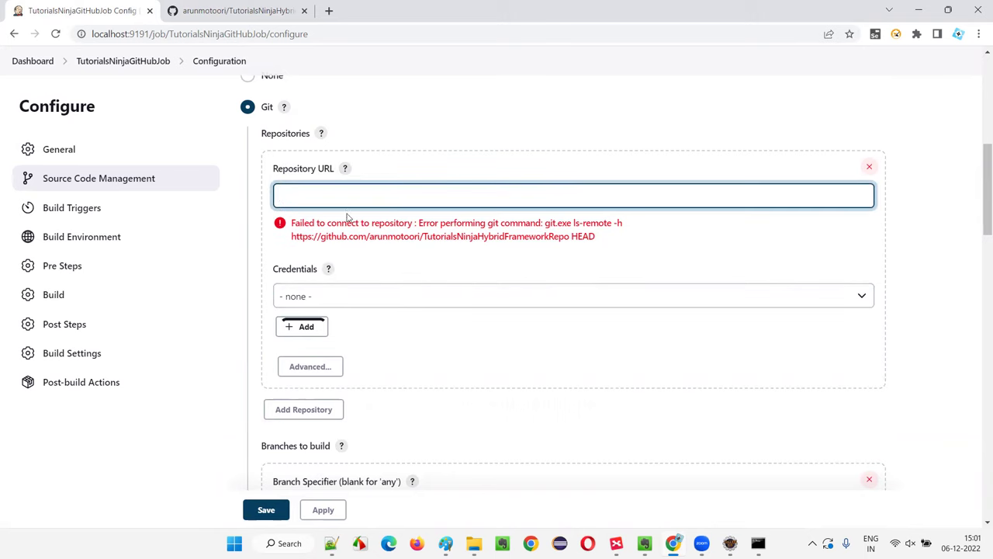
pyautogui.scroll(2, 346, 214)
# Copy the HTTPS .git clone URL from GitHub and paste it into Repository URL
pyautogui.hotkey('alt', 'Tab')
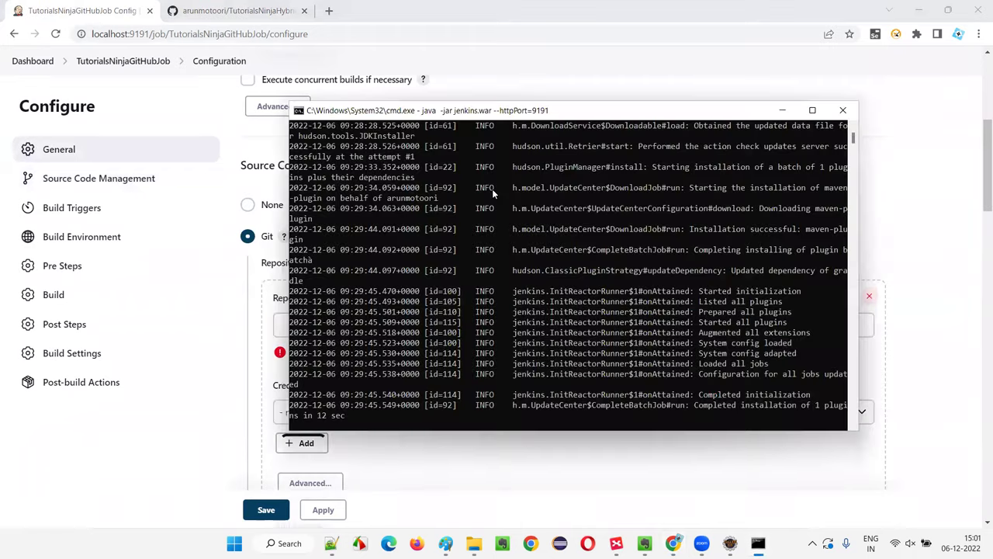
pyautogui.hotkey('alt', 'Tab')
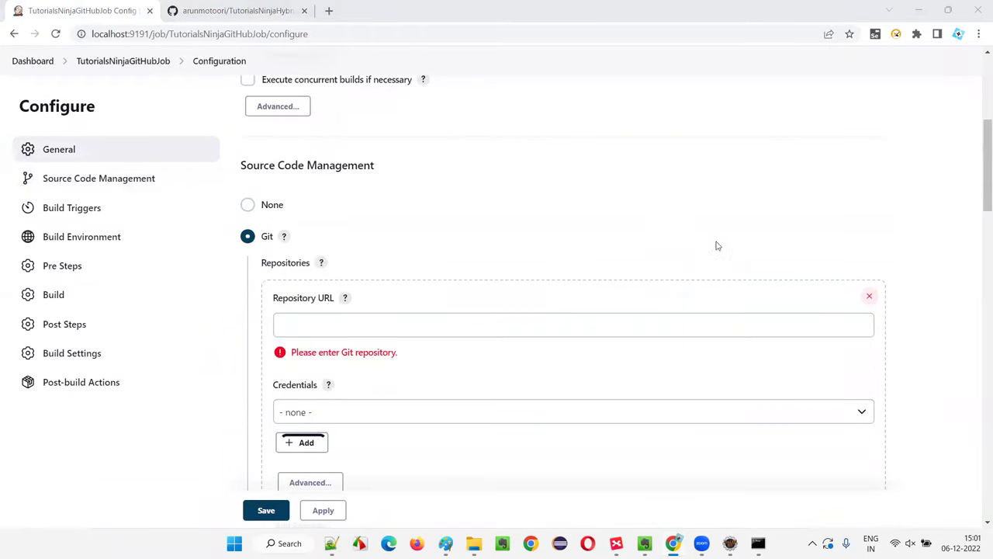
pyautogui.click(253, 19)
pyautogui.click(647, 184)
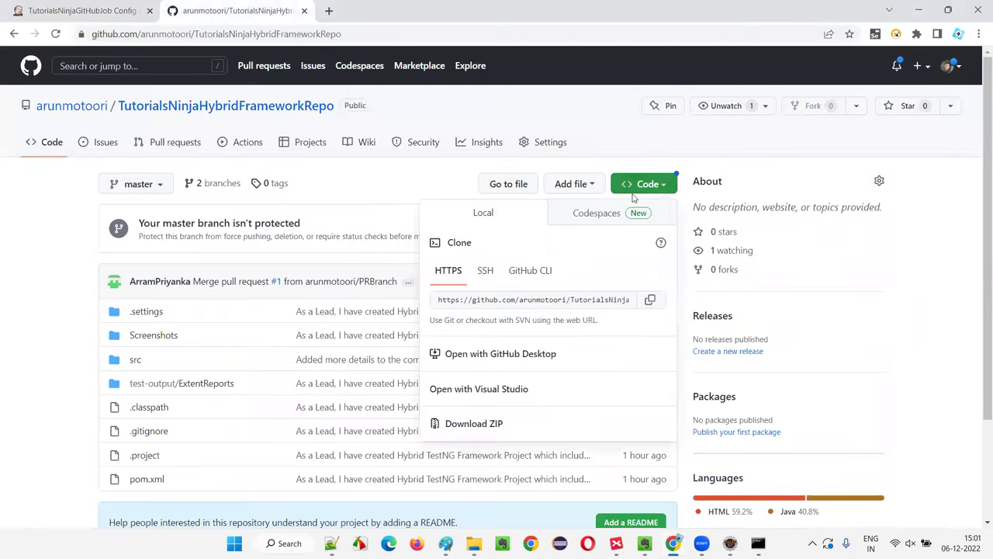
pyautogui.click(651, 300)
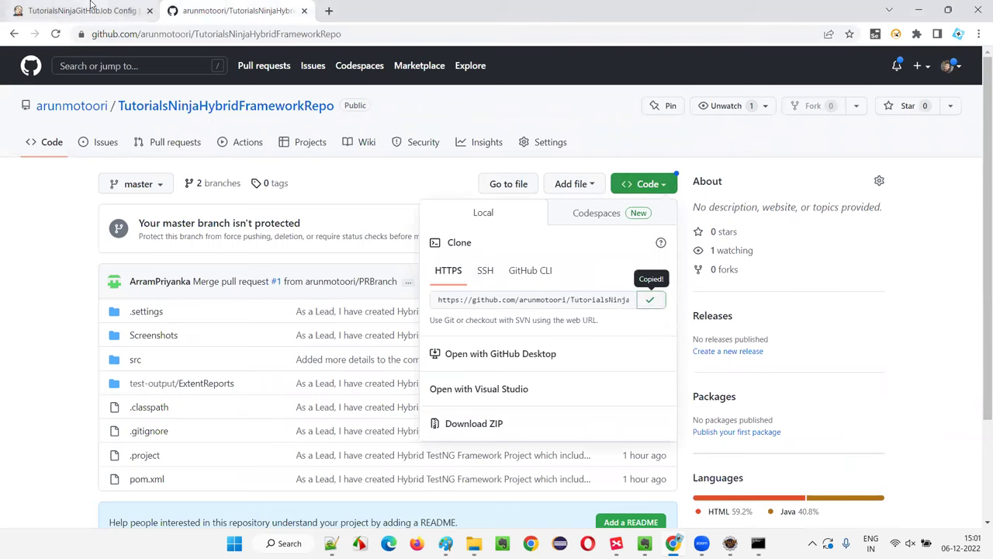
pyautogui.click(56, 7)
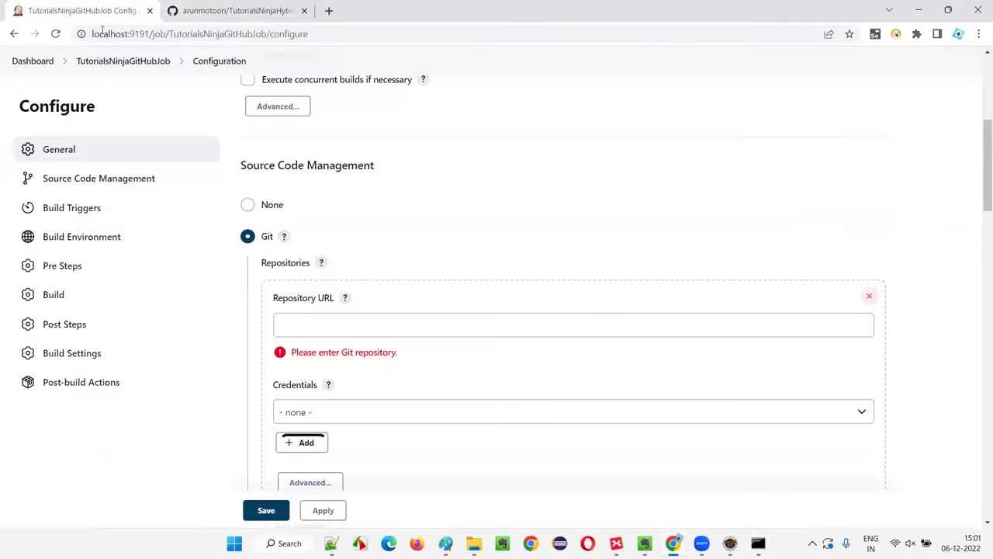
pyautogui.click(323, 326)
pyautogui.hotkey('ctrl', 'v')
pyautogui.click(506, 225)
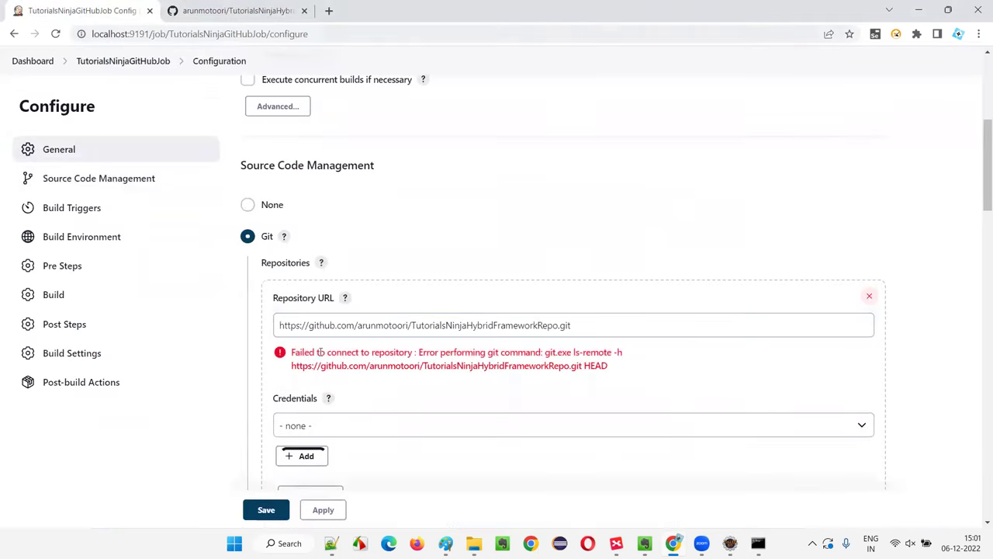
# Review the advanced general options and reselect Git as source code management
pyautogui.scroll(5, 423, 232)
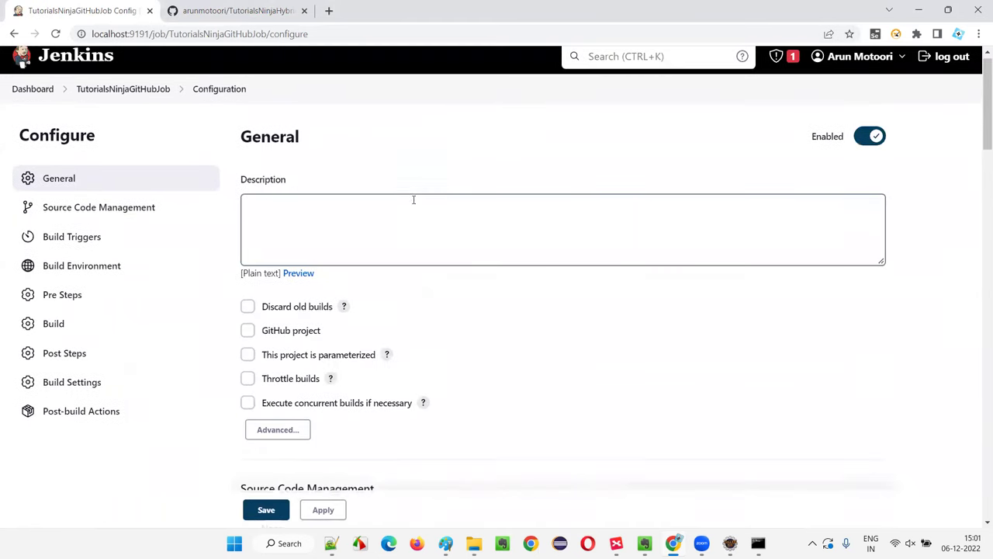
pyautogui.scroll(-1, 428, 213)
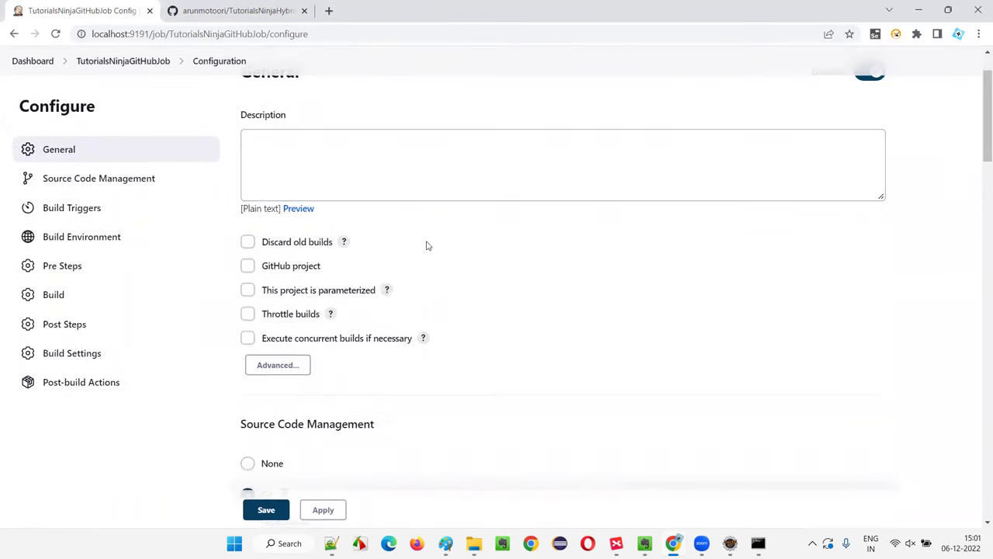
pyautogui.click(289, 366)
pyautogui.scroll(-2, 455, 289)
pyautogui.scroll(-3, 454, 290)
pyautogui.scroll(-1, 480, 249)
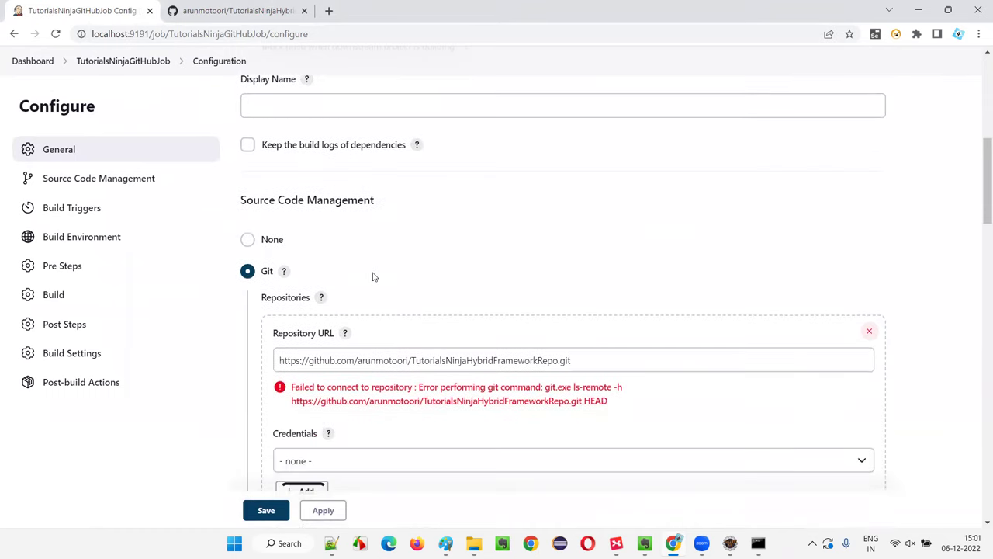
pyautogui.click(256, 241)
pyautogui.click(248, 270)
# Leave the */master branch specifier unchanged and clear the .git clone URL
pyautogui.scroll(-2, 388, 295)
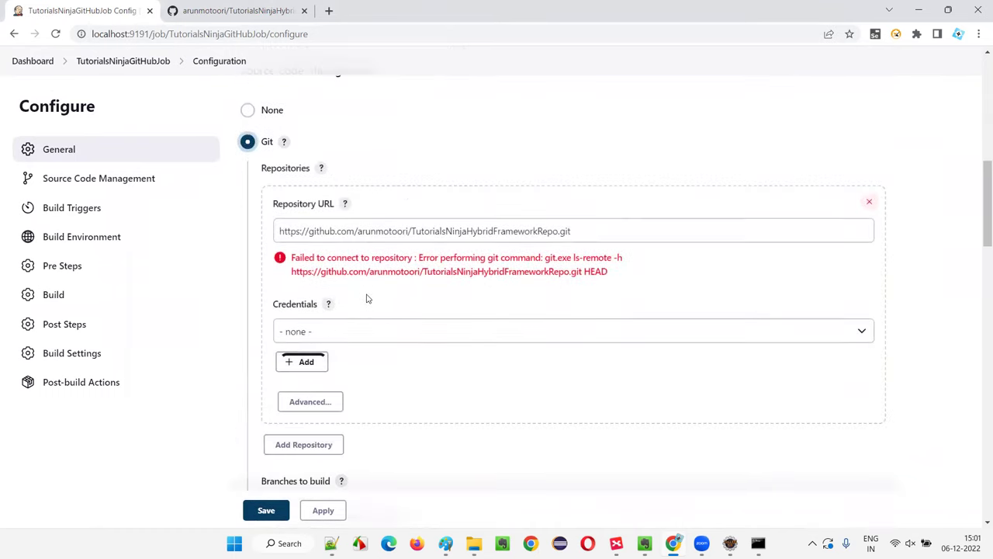
pyautogui.scroll(-1, 408, 272)
pyautogui.scroll(-2, 409, 273)
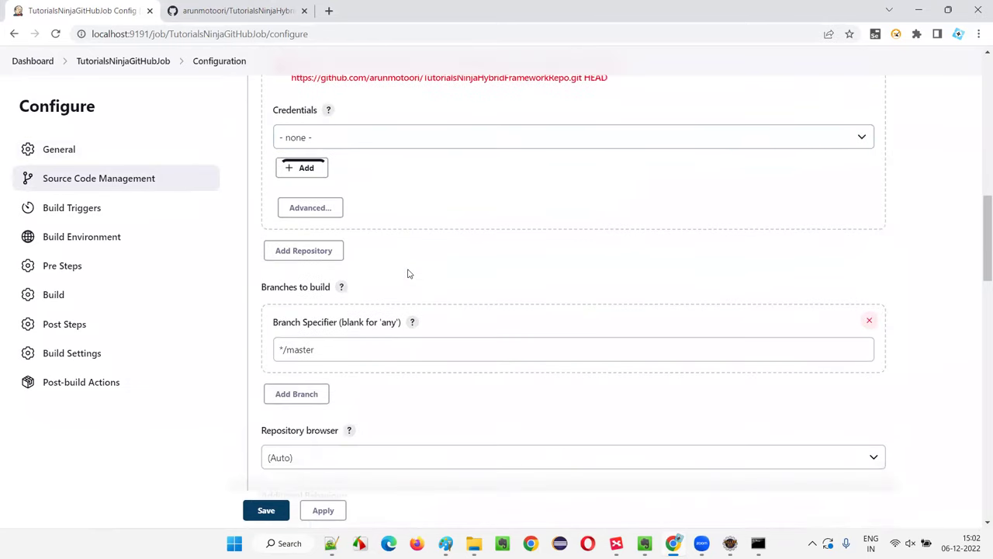
pyautogui.click(318, 350)
pyautogui.click(446, 275)
pyautogui.scroll(2, 443, 273)
pyautogui.tripleClick(311, 166)
pyautogui.press('BackSpace')
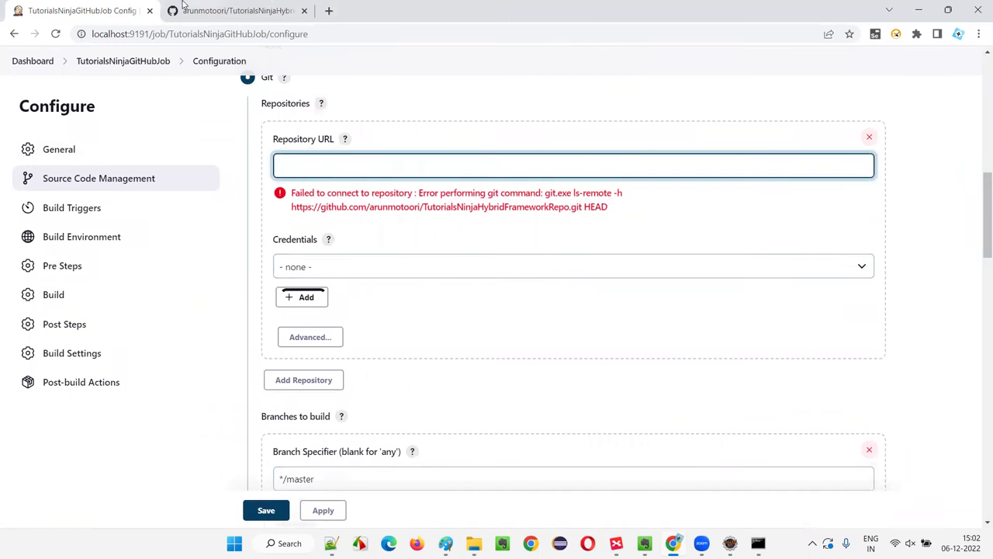
pyautogui.click(221, 11)
pyautogui.click(230, 34)
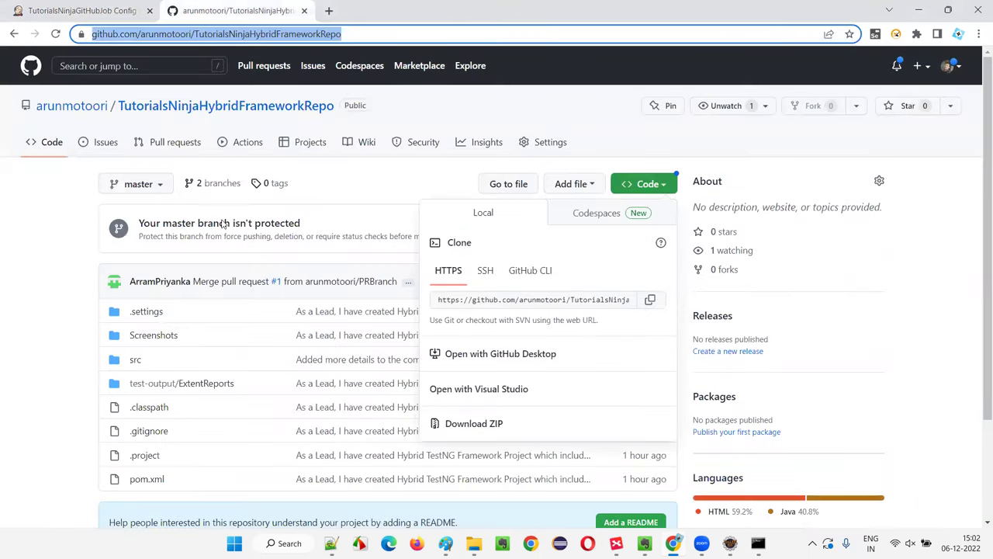
pyautogui.click(2, 278)
pyautogui.click(255, 113)
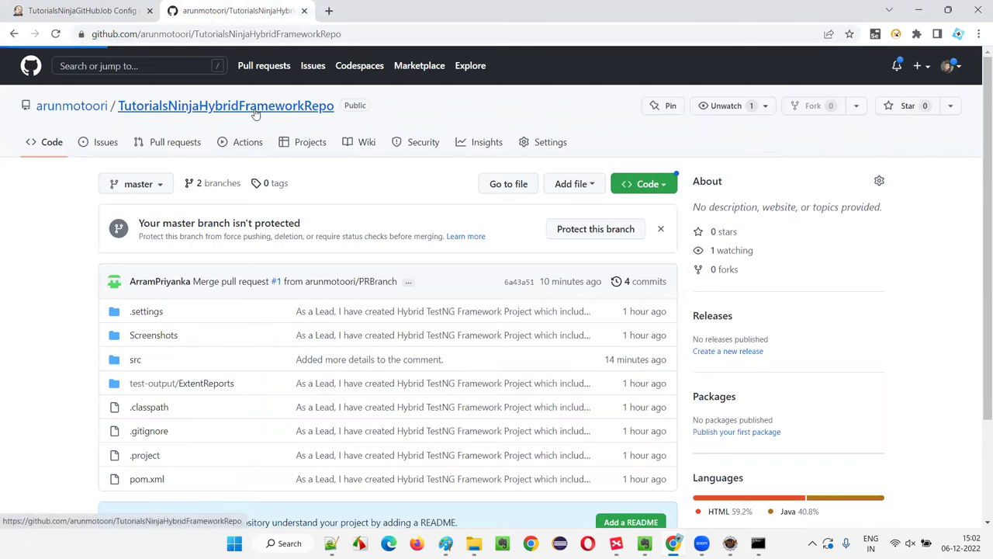
pyautogui.click(352, 31)
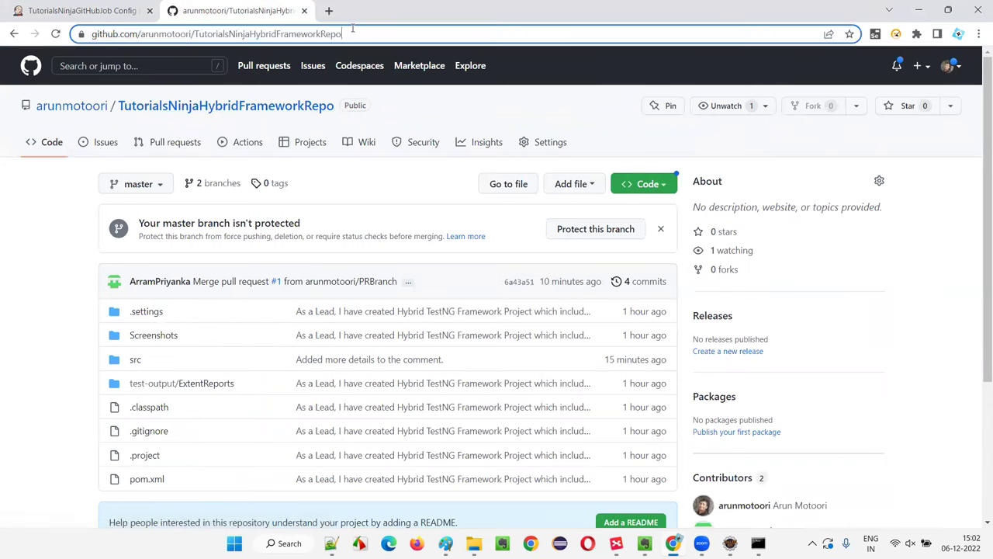
pyautogui.hotkey('ctrl', 'a')
pyautogui.hotkey('ctrl', 'c')
pyautogui.click(78, 10)
pyautogui.hotkey('ctrl', 'v')
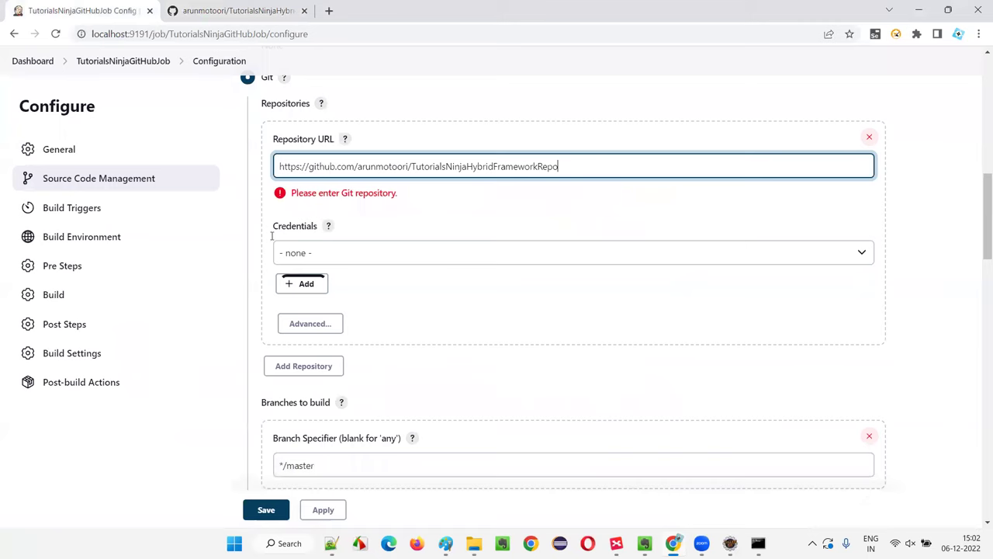
pyautogui.click(194, 381)
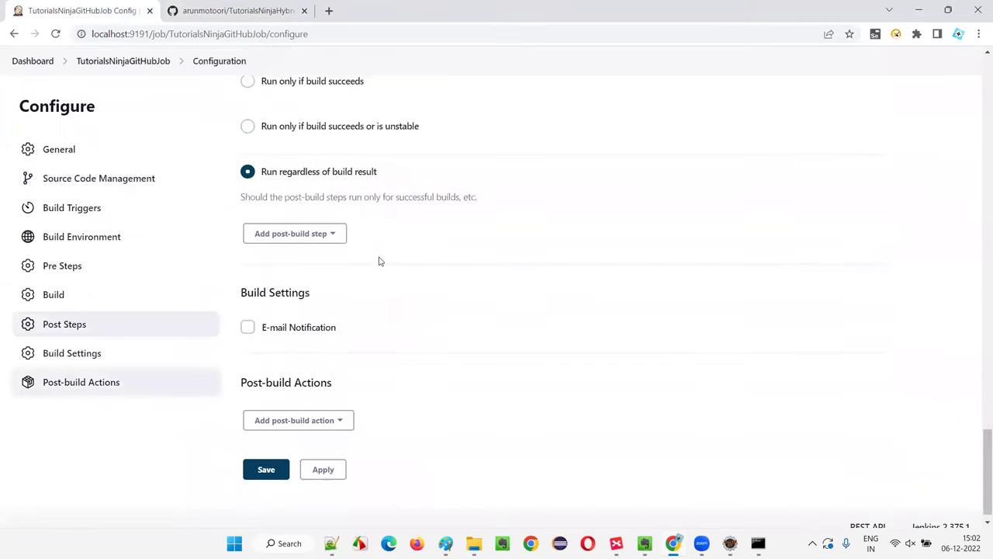
pyautogui.scroll(10, 379, 261)
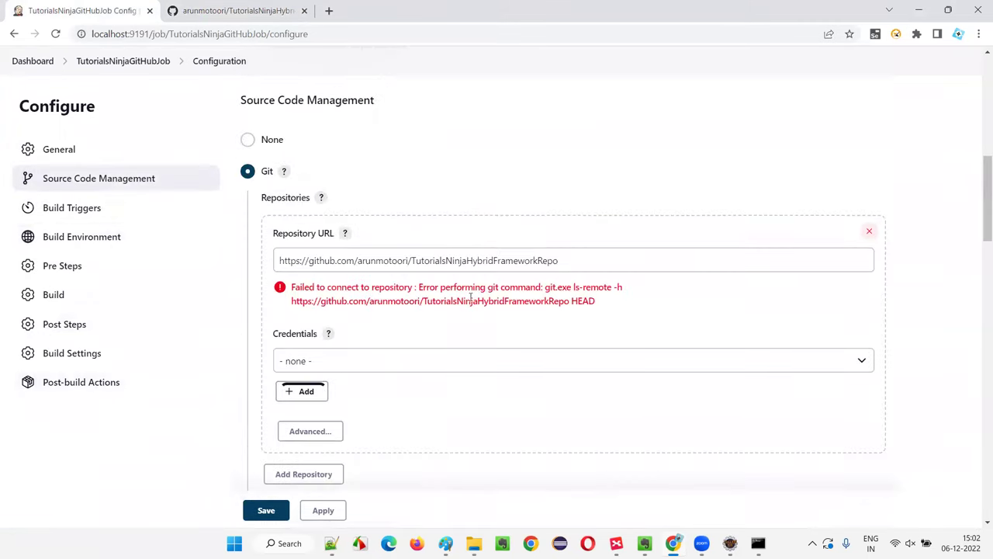
pyautogui.moveTo(293, 287); pyautogui.dragTo(394, 301)
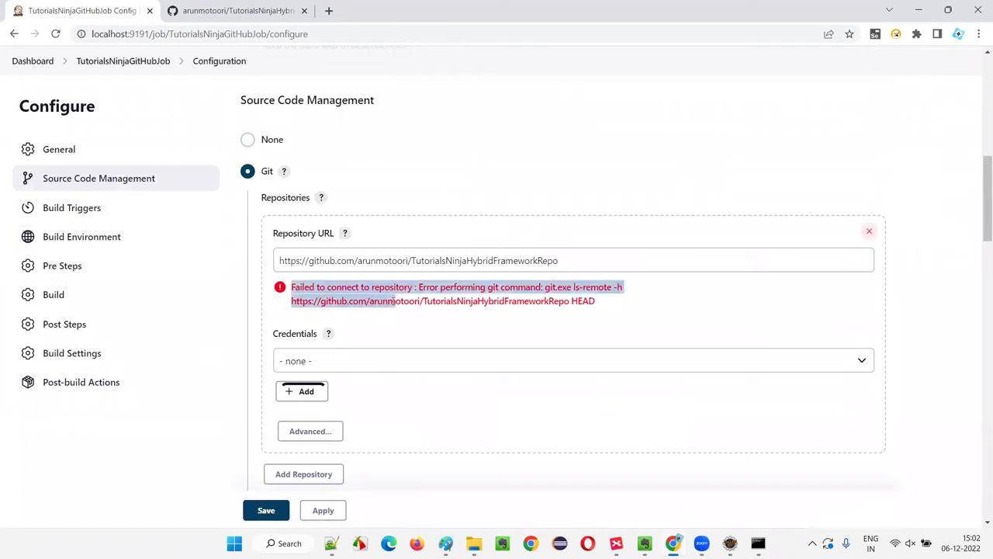
pyautogui.click(394, 301)
pyautogui.moveTo(574, 287); pyautogui.dragTo(629, 307)
pyautogui.click(630, 307)
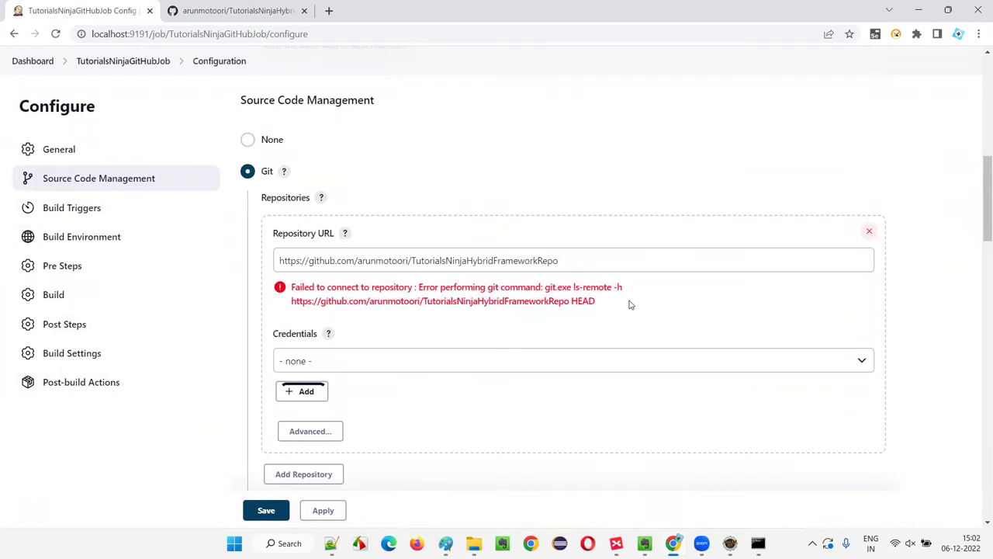
pyautogui.scroll(-1, 572, 304)
pyautogui.click(303, 328)
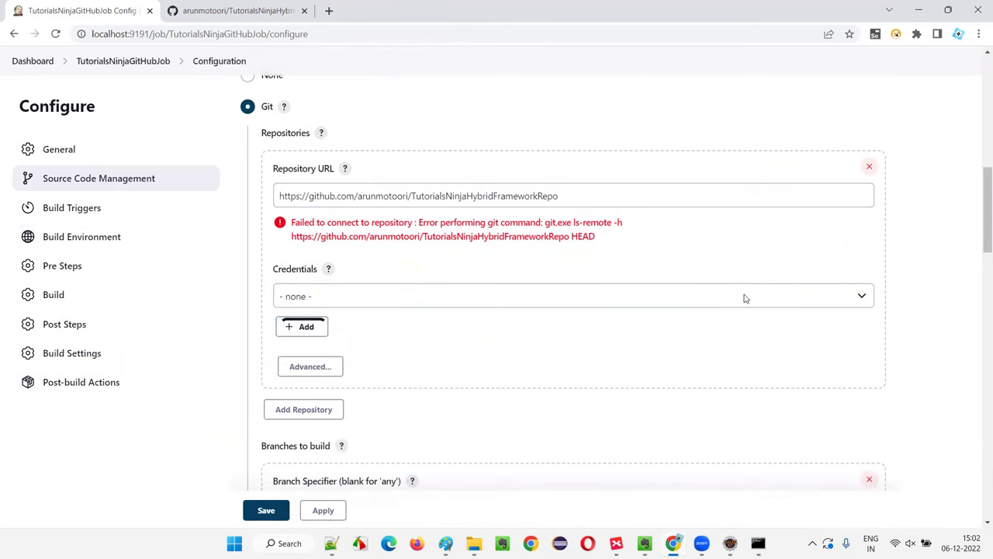
pyautogui.click(860, 300)
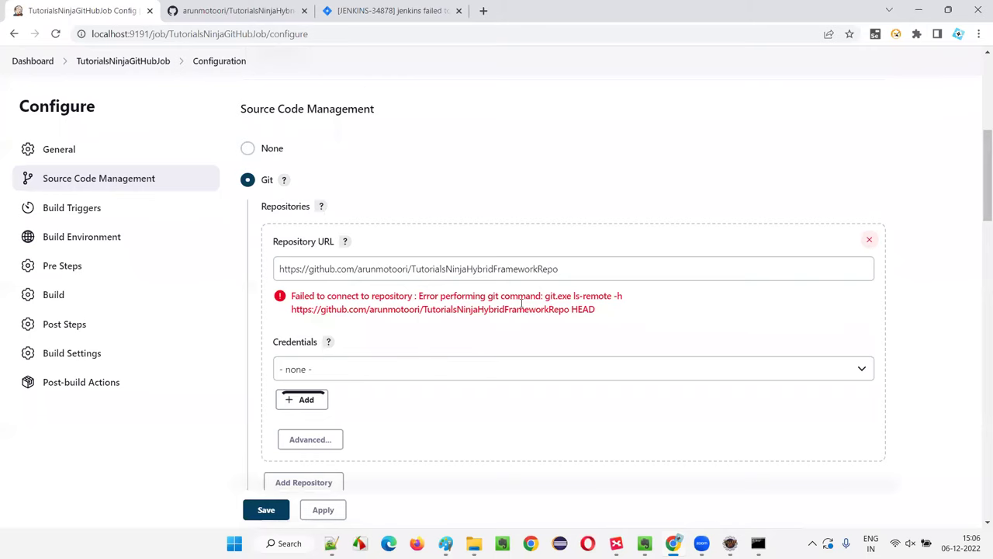
pyautogui.moveTo(292, 296); pyautogui.dragTo(147, 255)
pyautogui.click(482, 327)
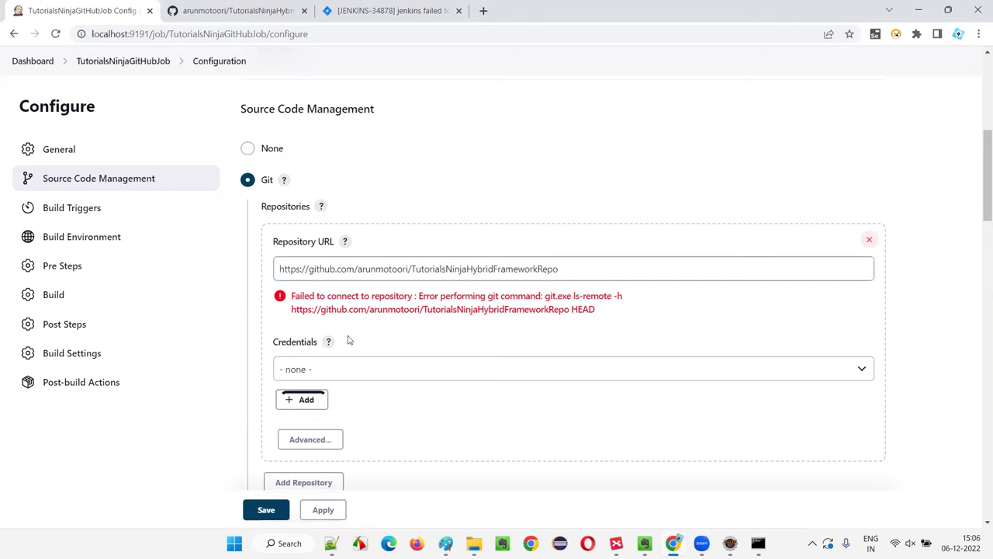
# Open the Dashboard in a new tab and go to Global Tool Configuration
pyautogui.rightClick(33, 60)
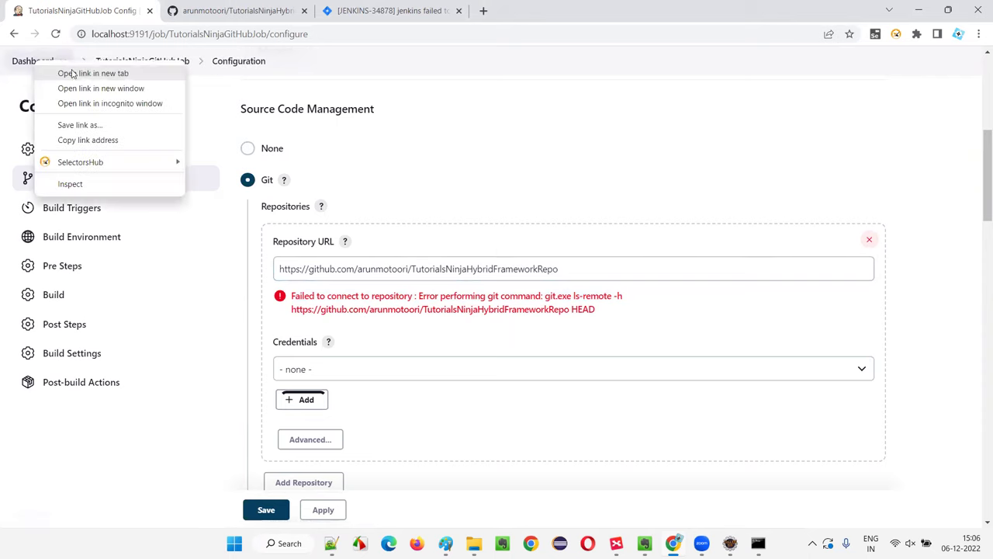
pyautogui.click(87, 73)
pyautogui.click(217, 10)
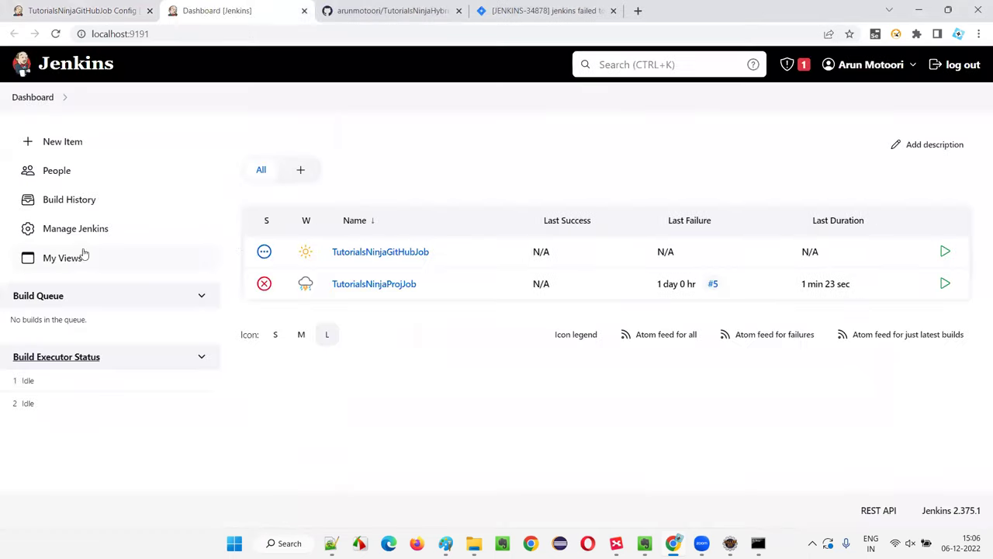
pyautogui.click(81, 231)
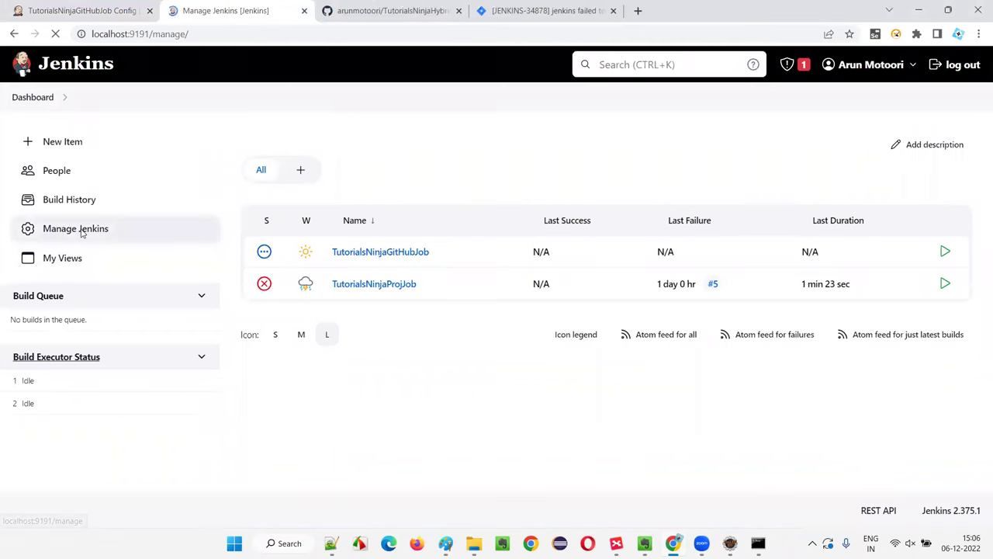
pyautogui.click(579, 291)
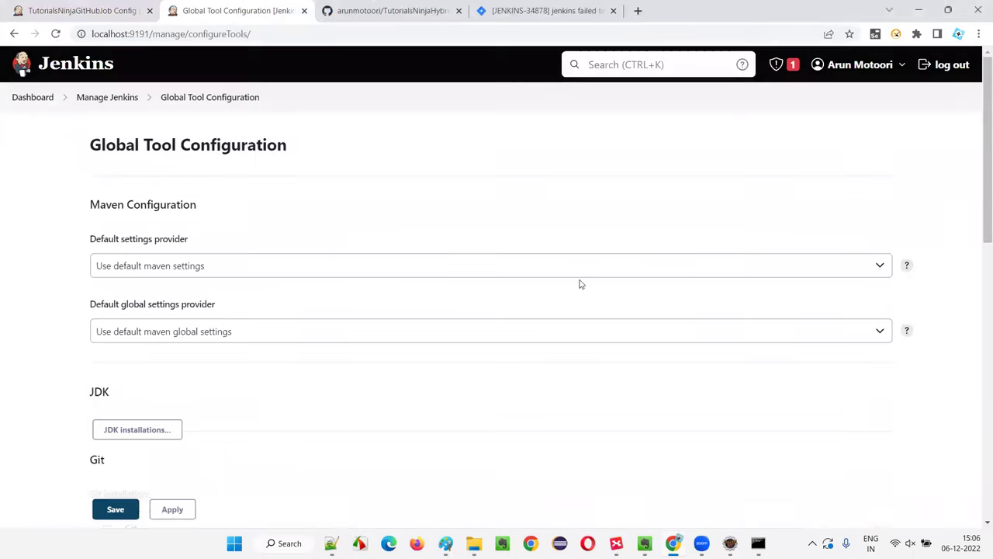
pyautogui.scroll(-4, 236, 239)
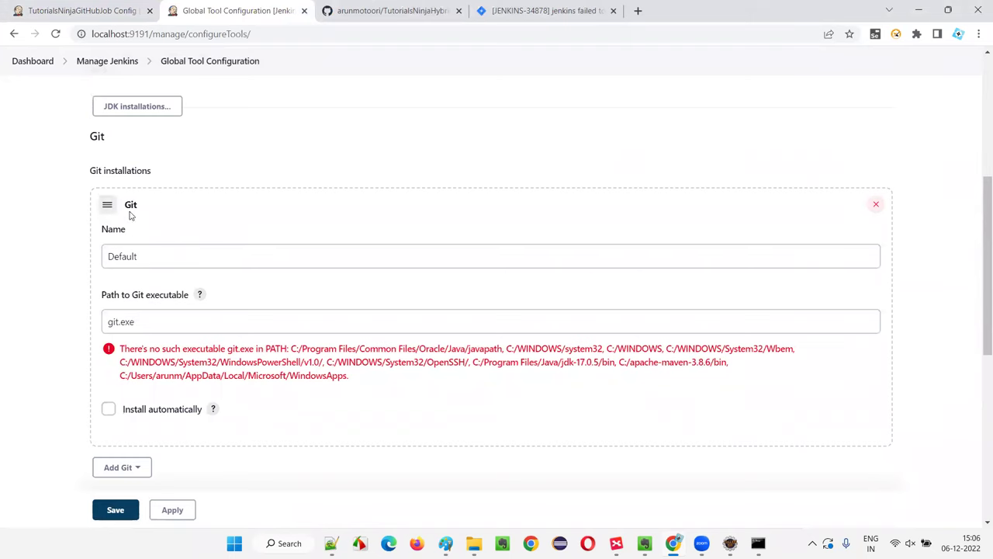
# Rename the Git installation from Default to Git and clear its git.exe path
pyautogui.doubleClick(156, 257)
pyautogui.write('Git')
pyautogui.press('Tab')
pyautogui.press('Tab')
pyautogui.press('BackSpace')
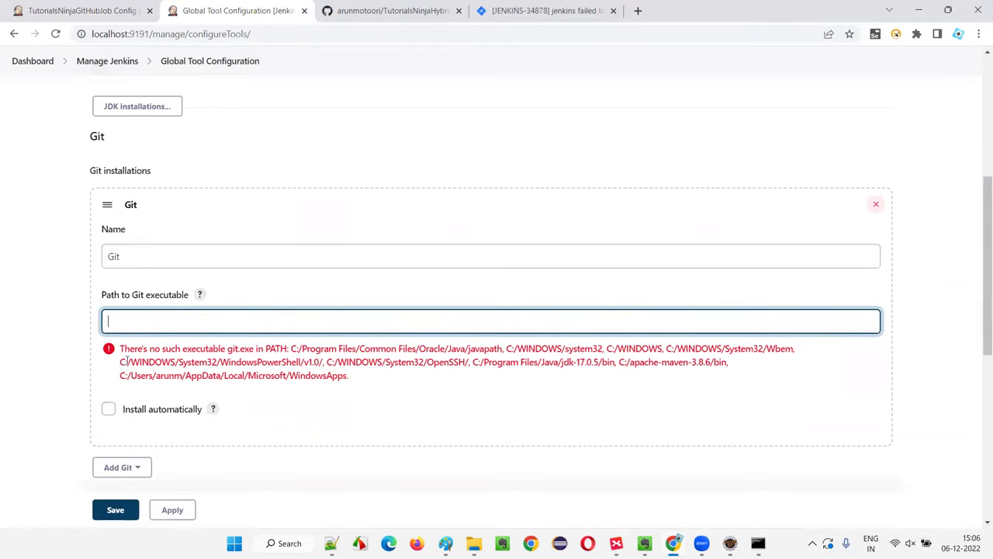
pyautogui.moveTo(366, 368); pyautogui.dragTo(288, 341)
pyautogui.click(109, 321)
pyautogui.click(146, 313)
pyautogui.click(297, 359)
# Read the help text for the Git executable path, then start a new browser tab
pyautogui.click(181, 313)
pyautogui.click(199, 297)
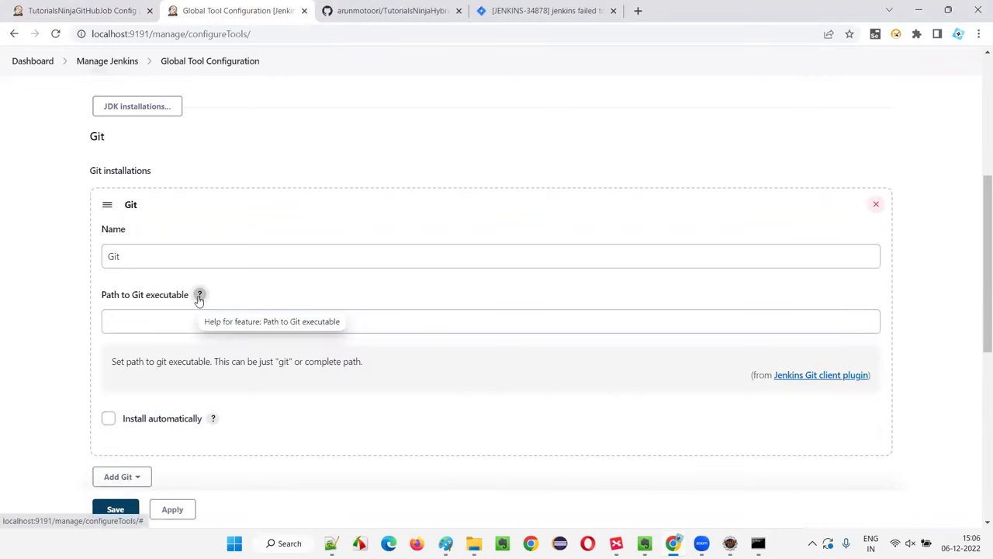
pyautogui.moveTo(213, 361); pyautogui.dragTo(385, 360)
pyautogui.moveTo(286, 361); pyautogui.dragTo(363, 362)
pyautogui.click(298, 322)
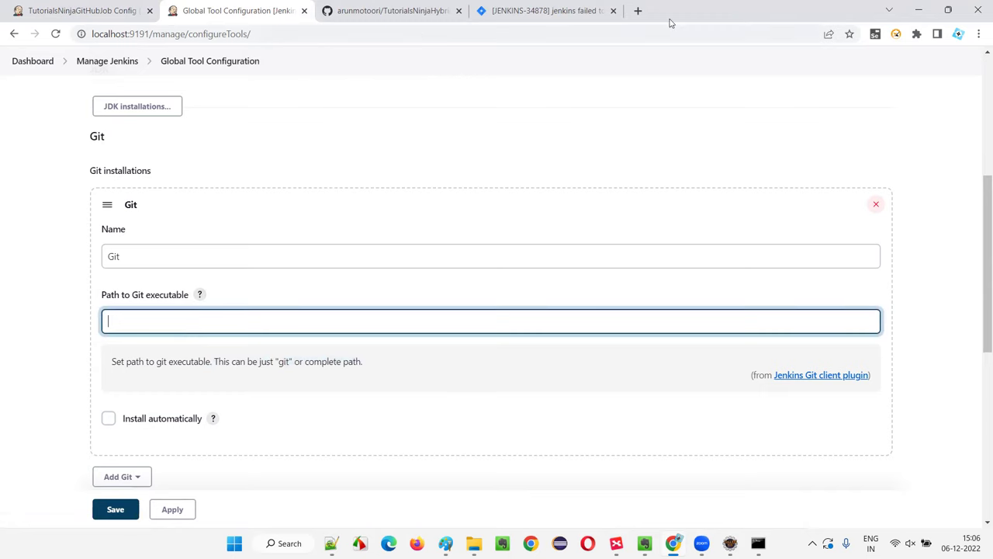
pyautogui.hotkey('ctrl', 't')
# Search 'git download' and download the 64-bit Git 2.38.1 Windows installer from git-scm.com
pyautogui.write('git download')
pyautogui.press('Return')
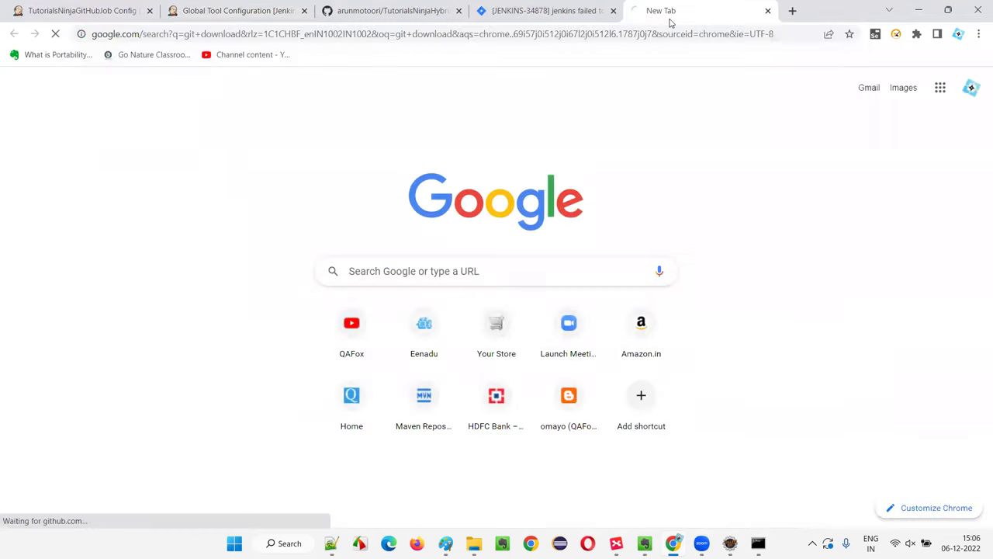
pyautogui.click(193, 179)
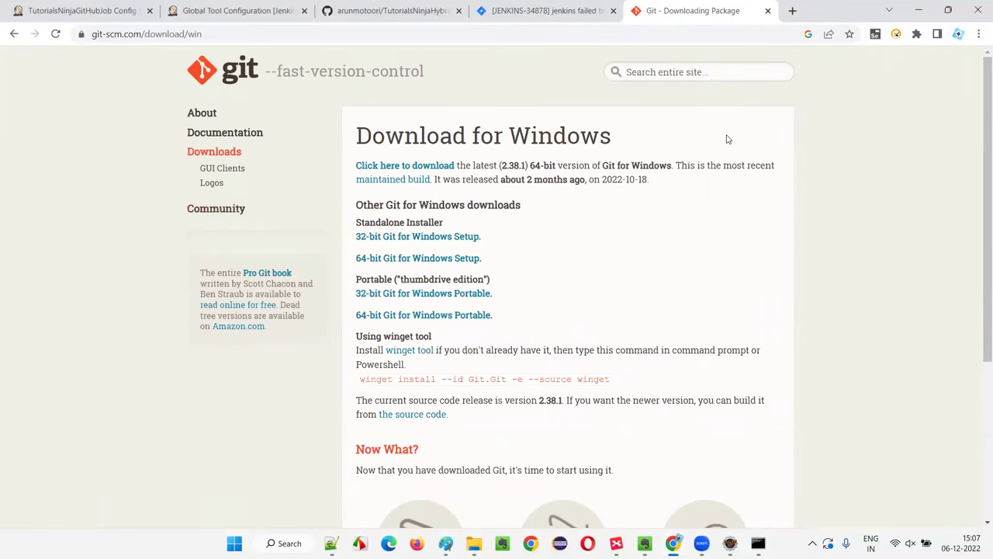
pyautogui.scroll(-3, 204, 166)
pyautogui.scroll(3, 207, 170)
pyautogui.click(441, 168)
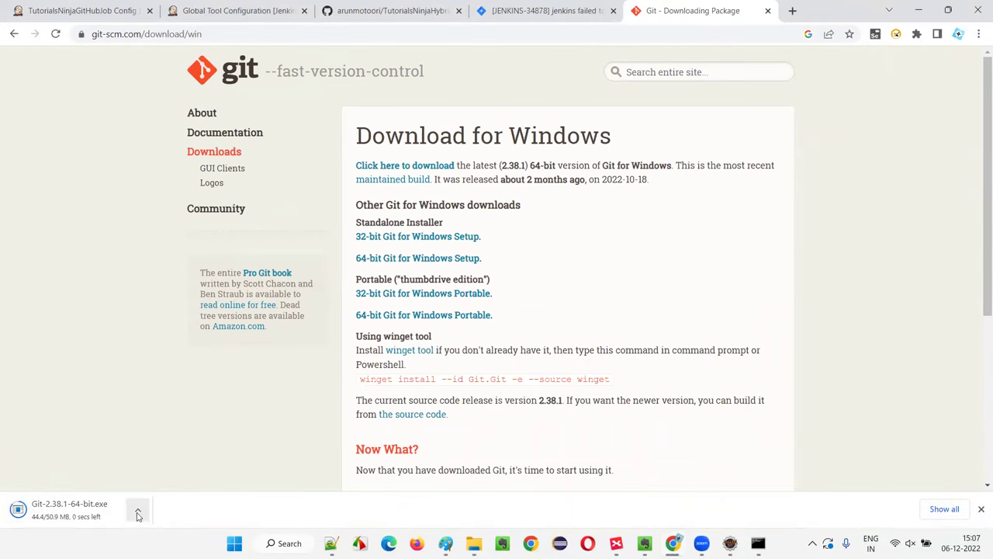
pyautogui.click(260, 6)
pyautogui.click(146, 319)
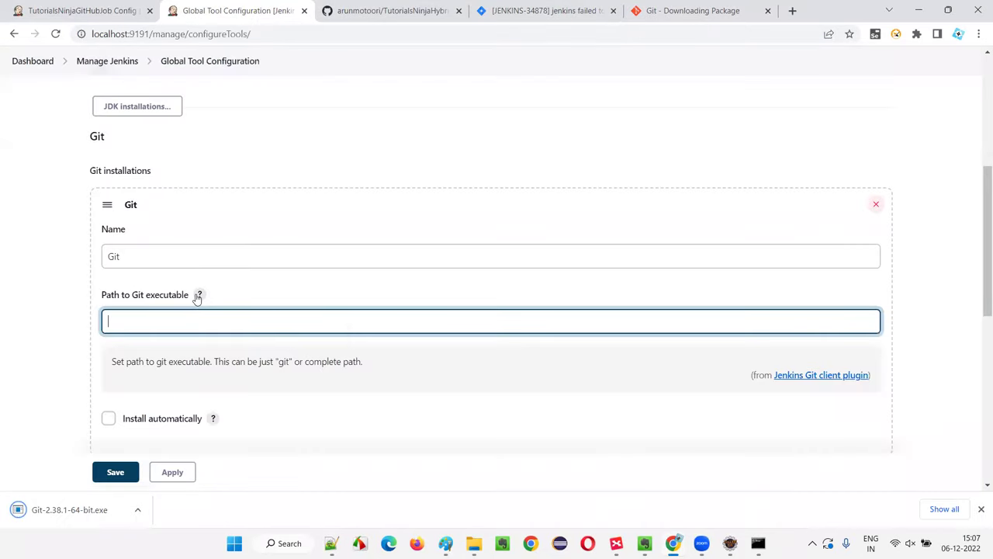
pyautogui.click(240, 374)
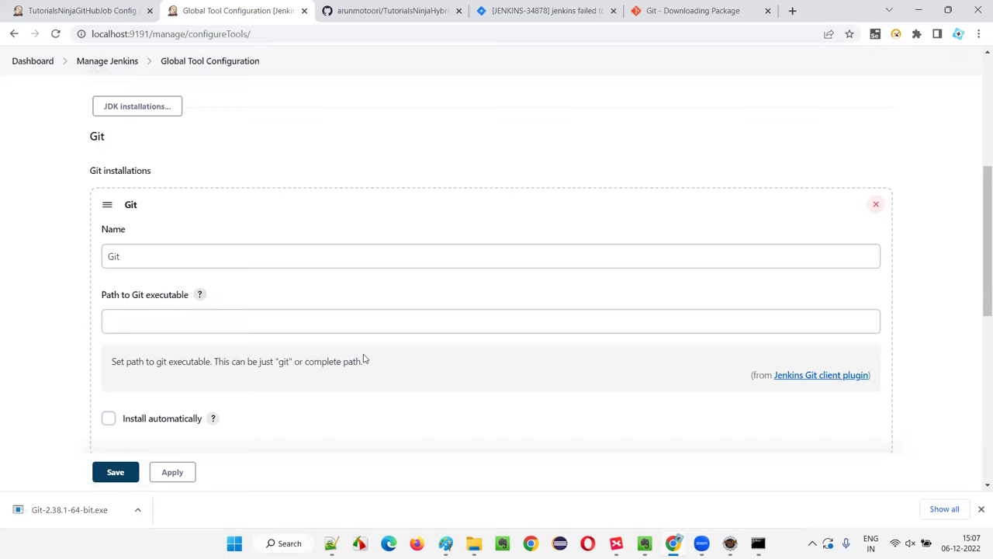
pyautogui.moveTo(371, 358); pyautogui.dragTo(307, 374)
pyautogui.click(110, 419)
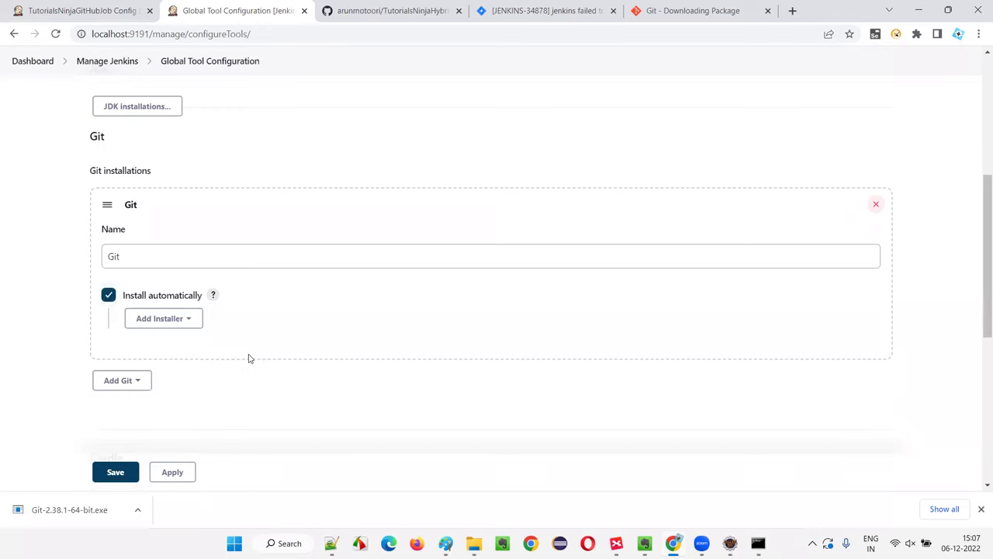
pyautogui.scroll(-1, 194, 353)
pyautogui.scroll(2, 179, 292)
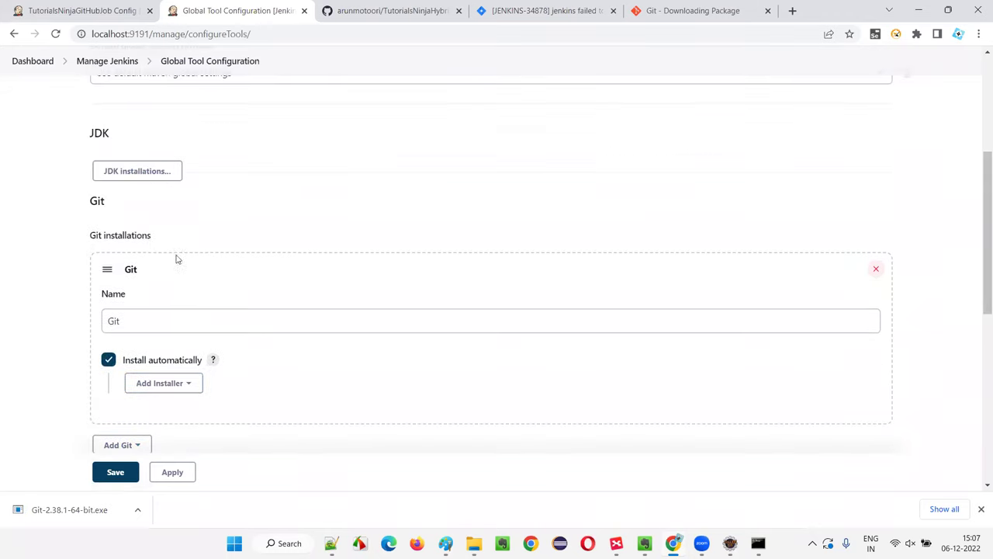
pyautogui.scroll(-2, 176, 236)
pyautogui.click(132, 316)
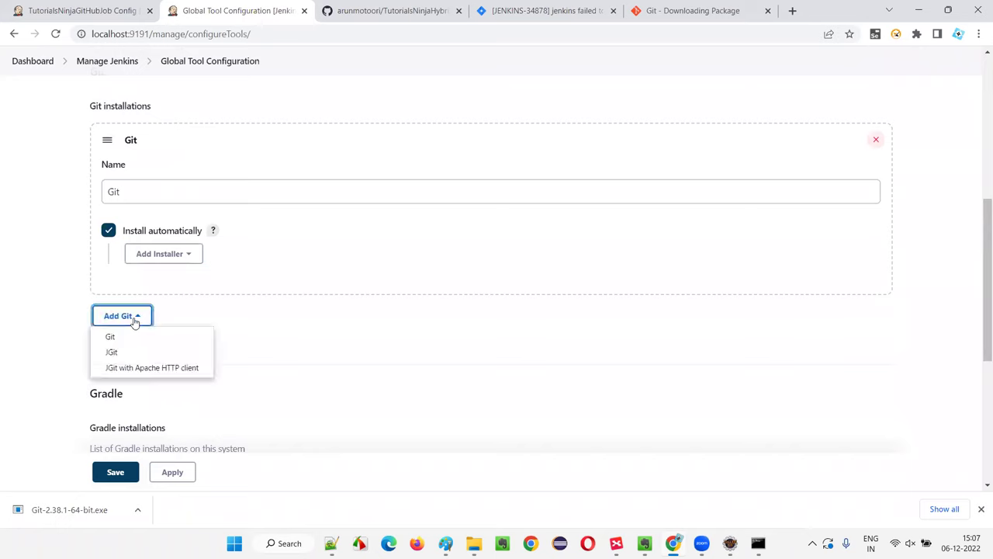
pyautogui.click(189, 256)
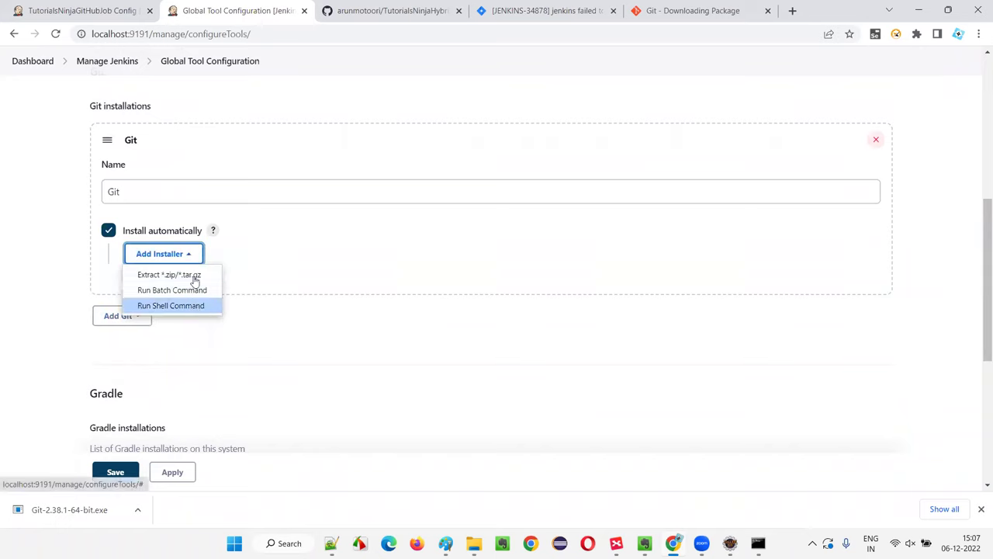
pyautogui.click(196, 275)
pyautogui.click(180, 315)
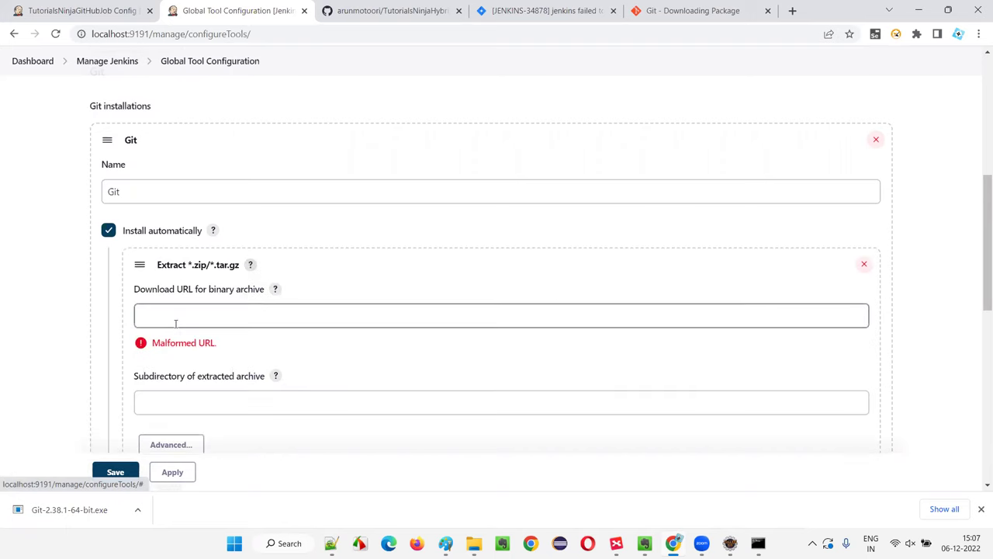
pyautogui.click(109, 231)
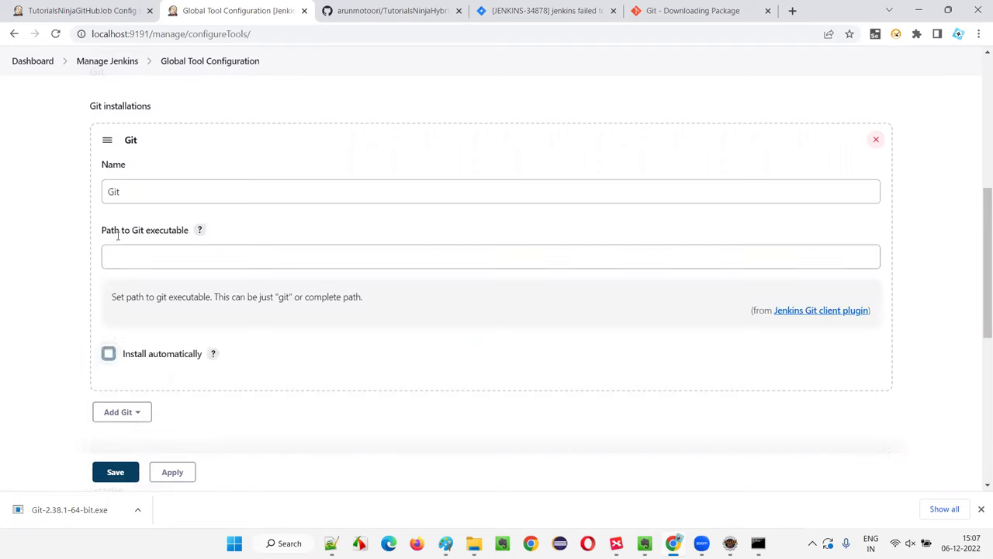
pyautogui.click(162, 257)
pyautogui.click(392, 291)
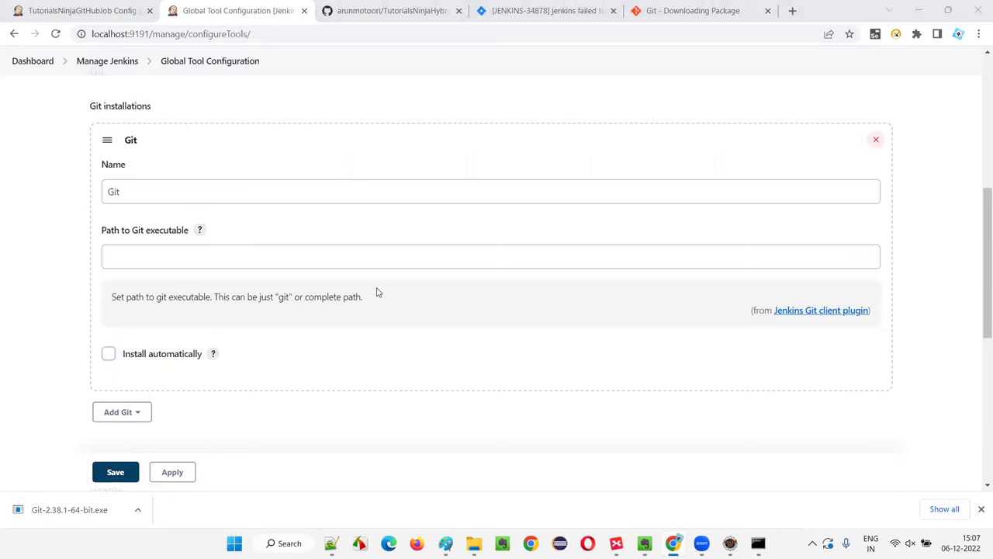
pyautogui.click(175, 253)
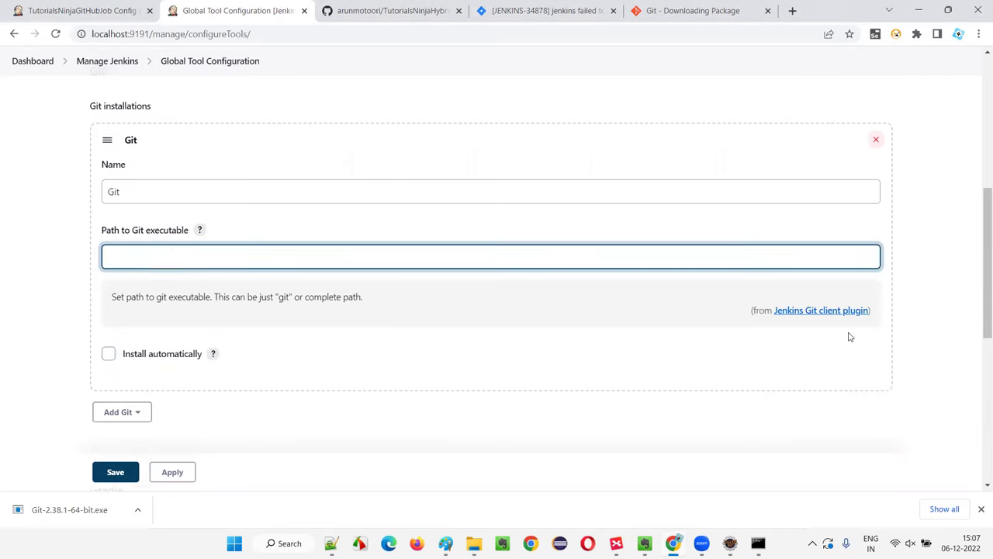
pyautogui.moveTo(208, 303); pyautogui.dragTo(283, 310)
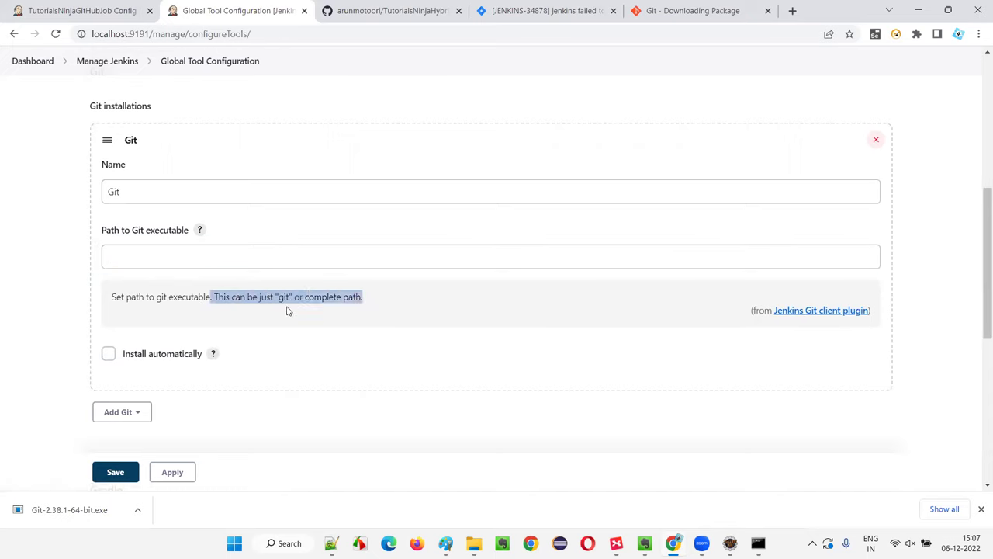
pyautogui.click(388, 299)
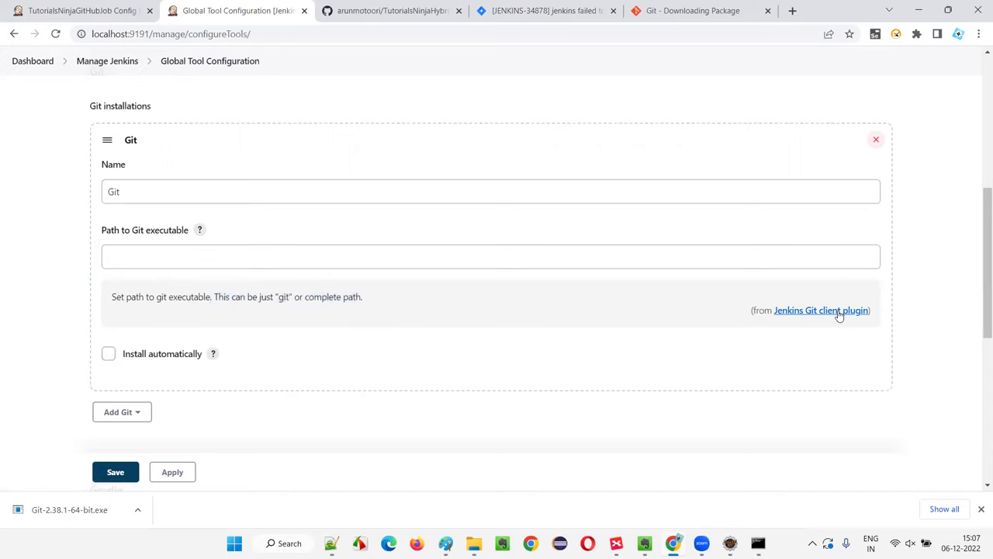
# Read the Git client plugin documentation on plugins.jenkins.io for Git installation guidance
pyautogui.click(839, 312)
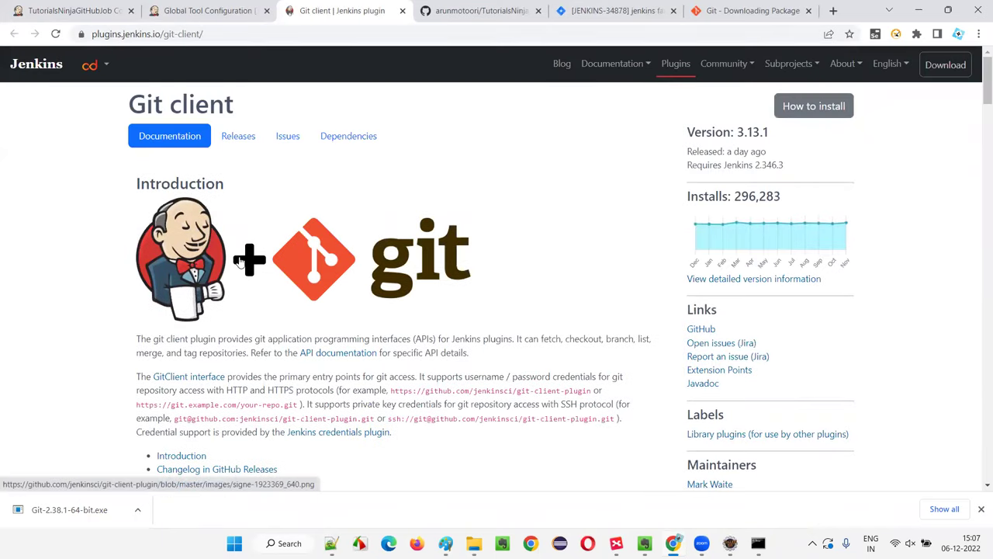
pyautogui.scroll(-1, 248, 263)
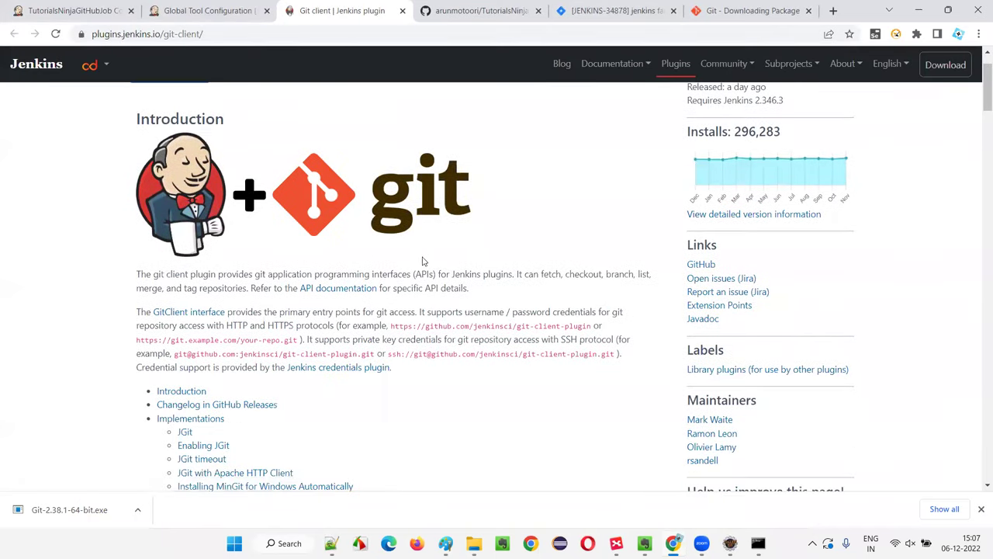
pyautogui.scroll(-2, 231, 266)
pyautogui.scroll(-1, 229, 253)
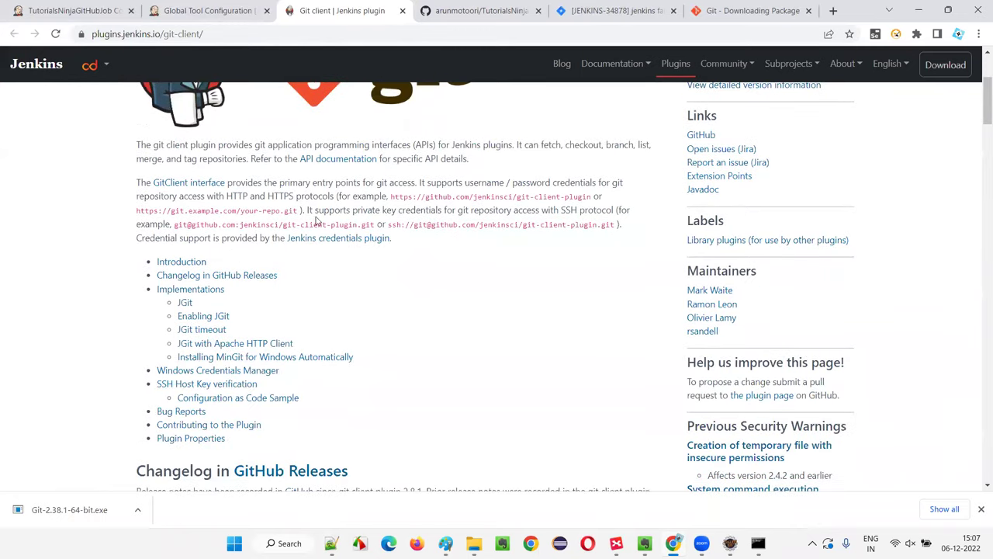
pyautogui.scroll(-1, 334, 266)
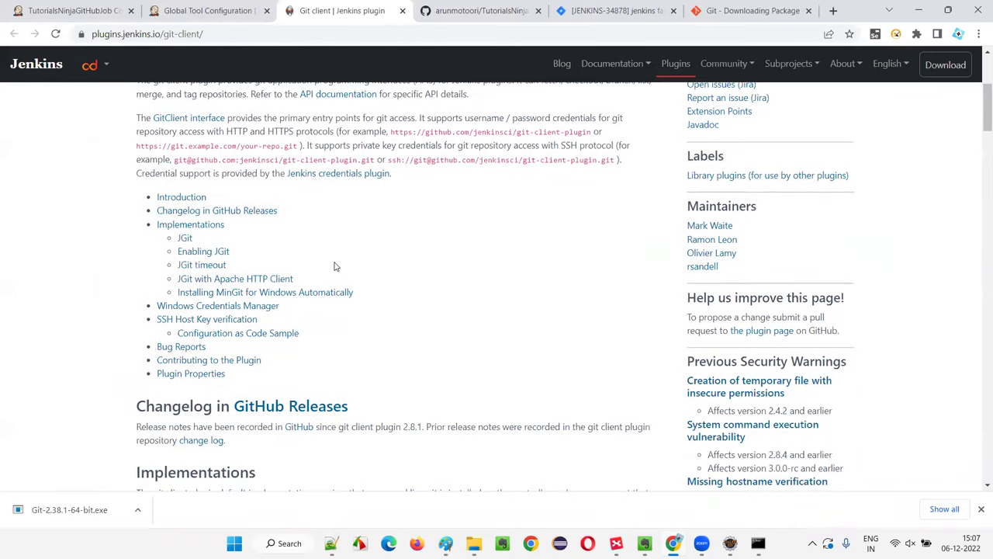
pyautogui.scroll(-4, 339, 265)
pyautogui.scroll(-4, 339, 265)
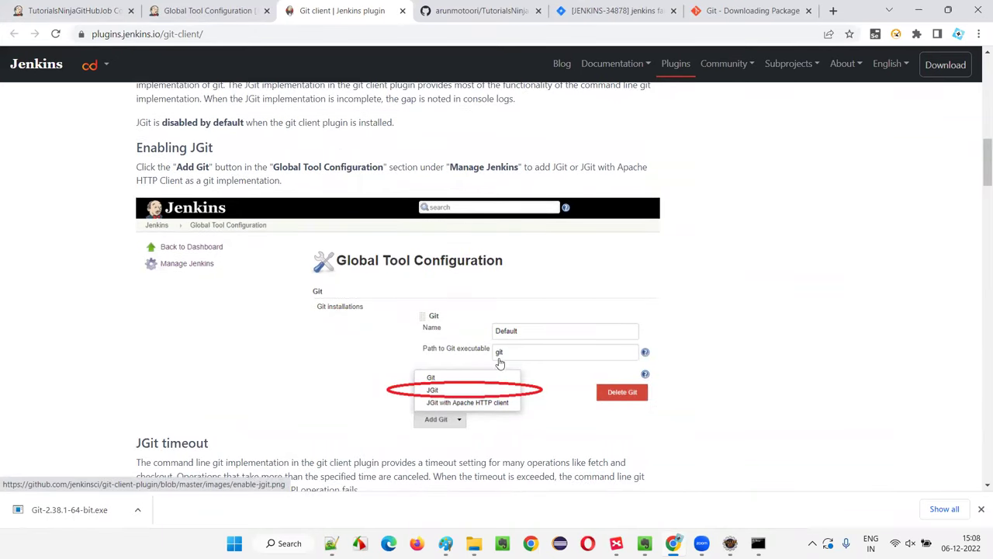
pyautogui.scroll(-2, 515, 364)
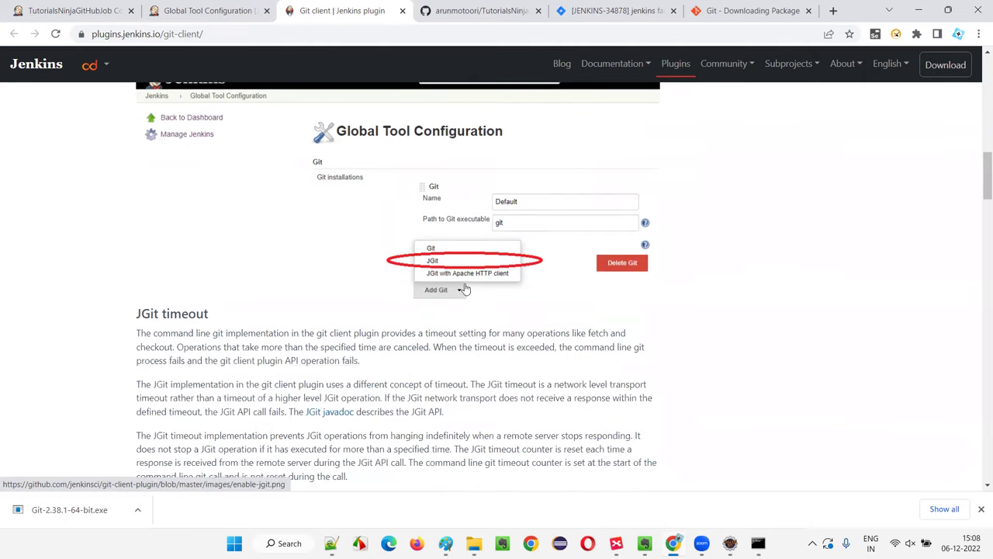
pyautogui.scroll(-8, 381, 286)
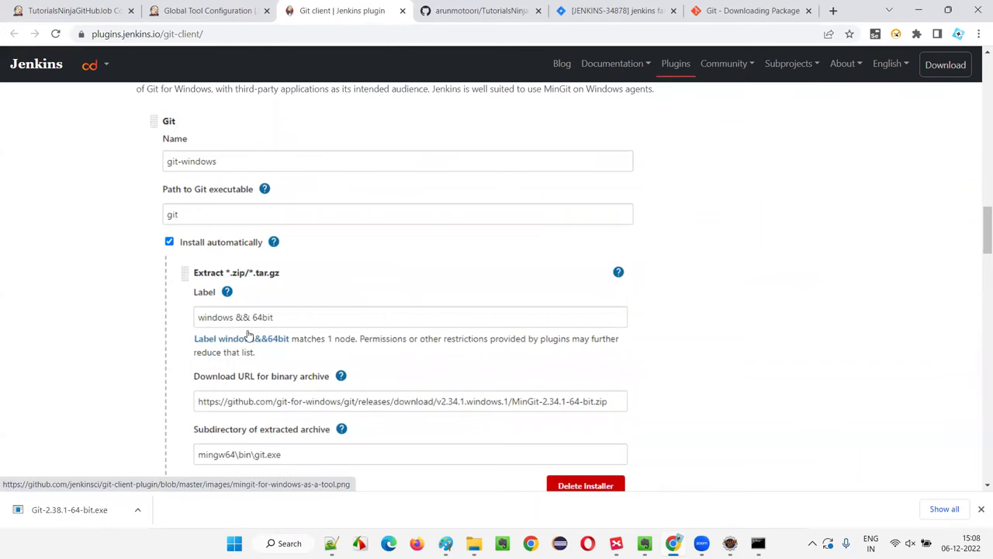
pyautogui.scroll(-1, 317, 321)
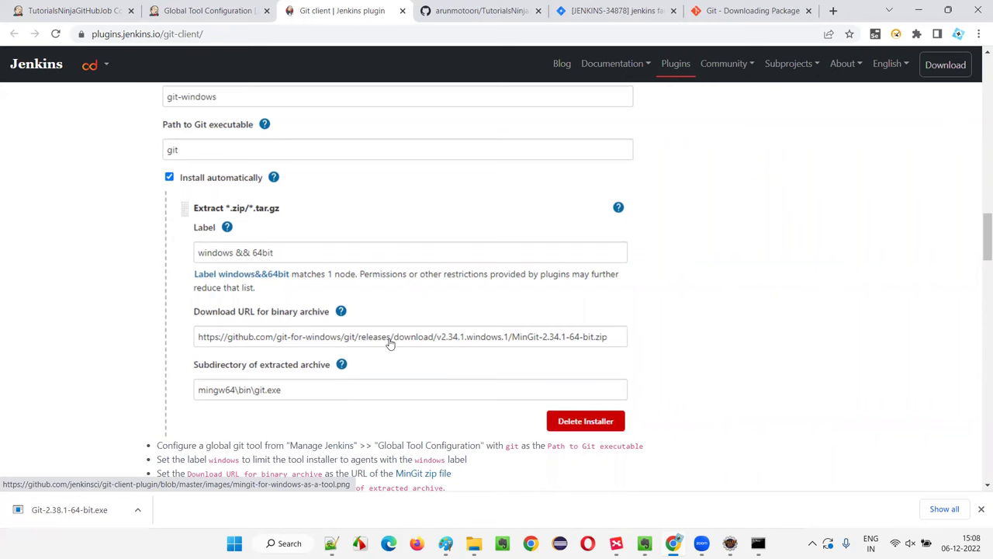
pyautogui.scroll(-10, 389, 344)
pyautogui.scroll(-10, 420, 328)
pyautogui.scroll(-10, 409, 328)
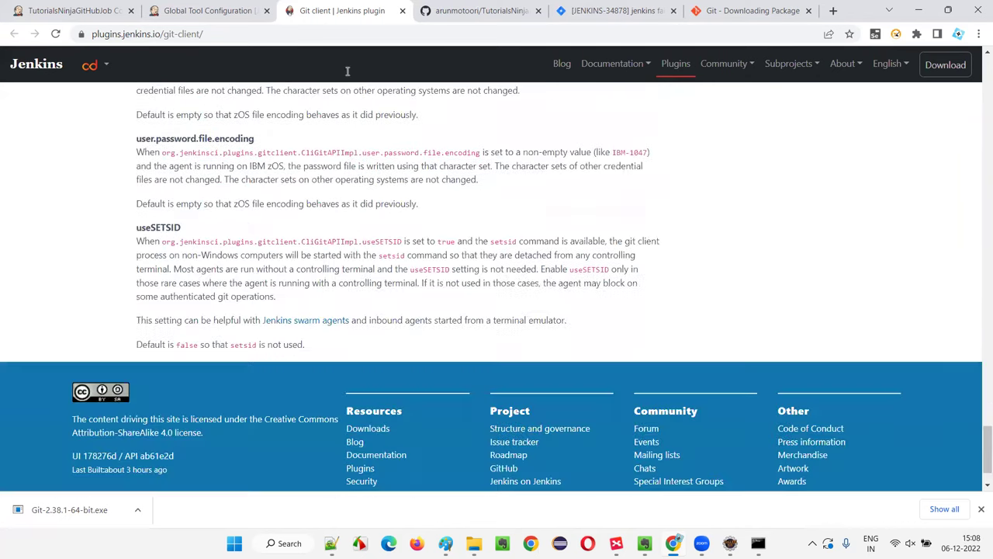
pyautogui.click(194, 10)
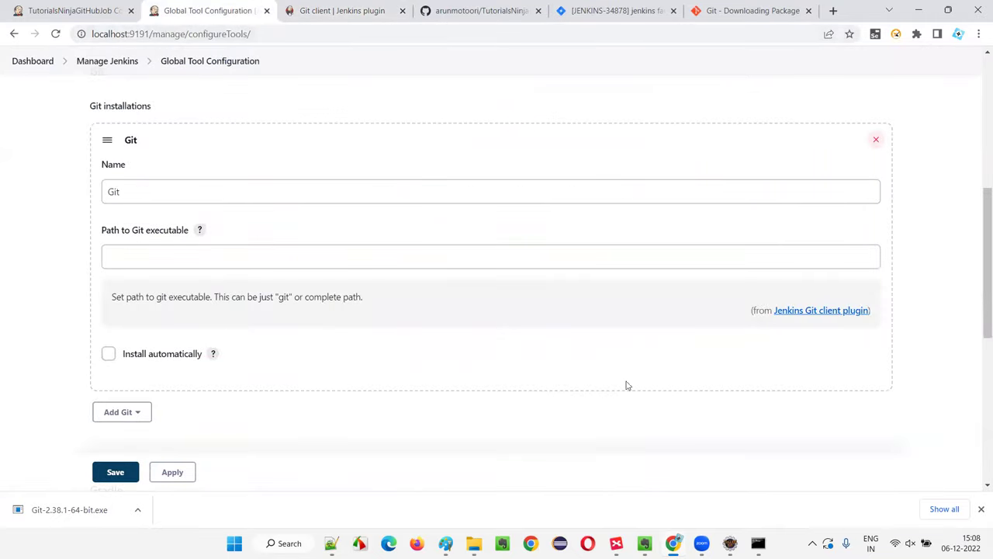
# Show the download in its folder and launch Git-2.38.1-64-bit.exe from Downloads
pyautogui.click(138, 509)
pyautogui.click(186, 464)
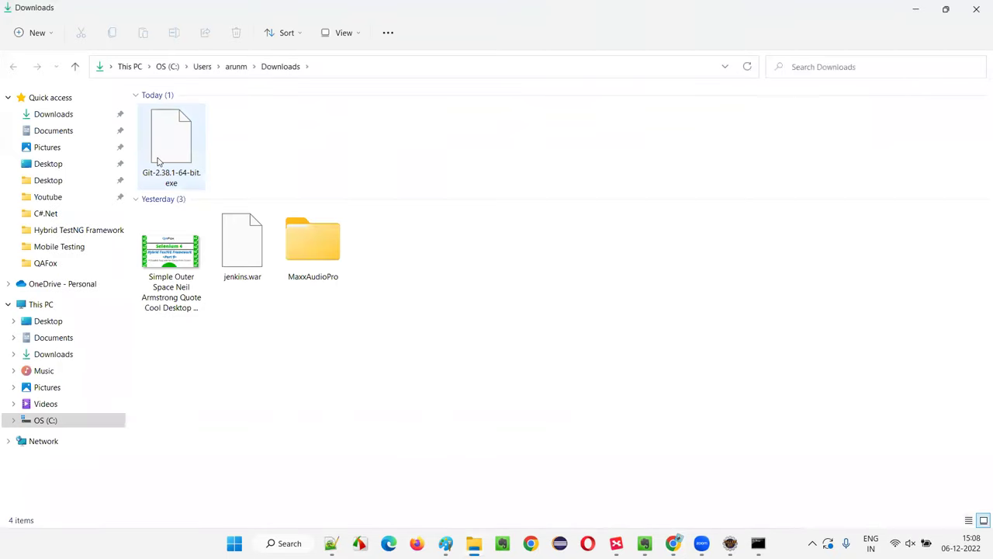
pyautogui.doubleClick(158, 161)
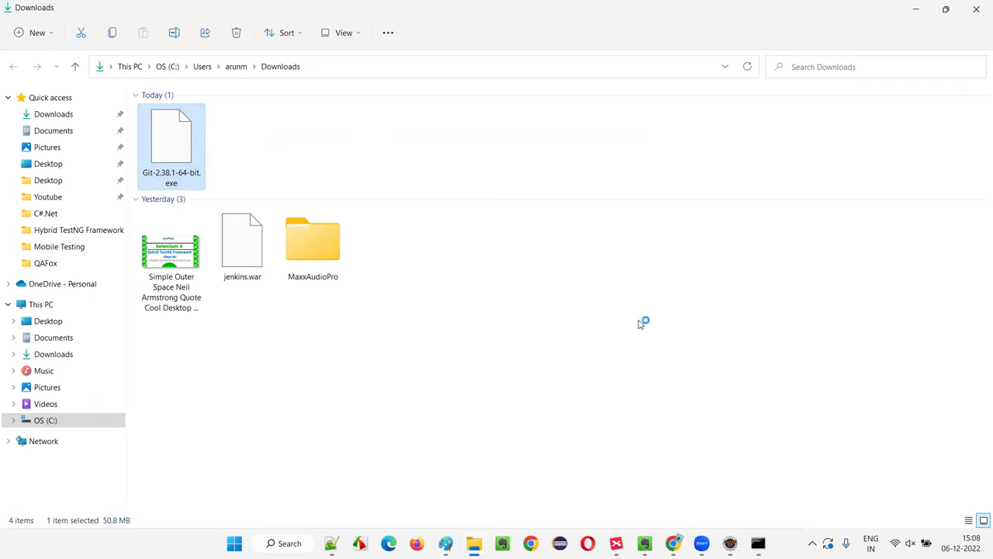
pyautogui.click(674, 543)
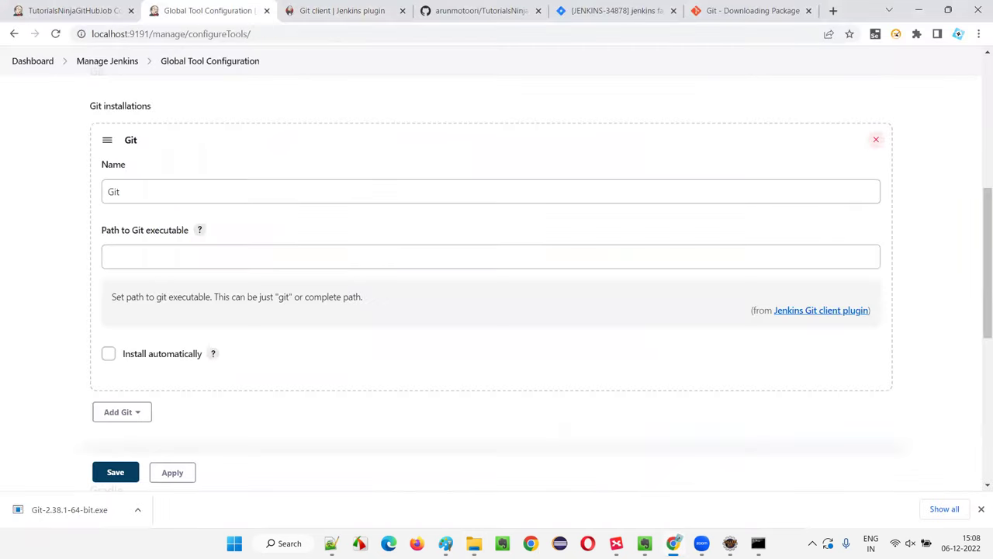
pyautogui.click(674, 543)
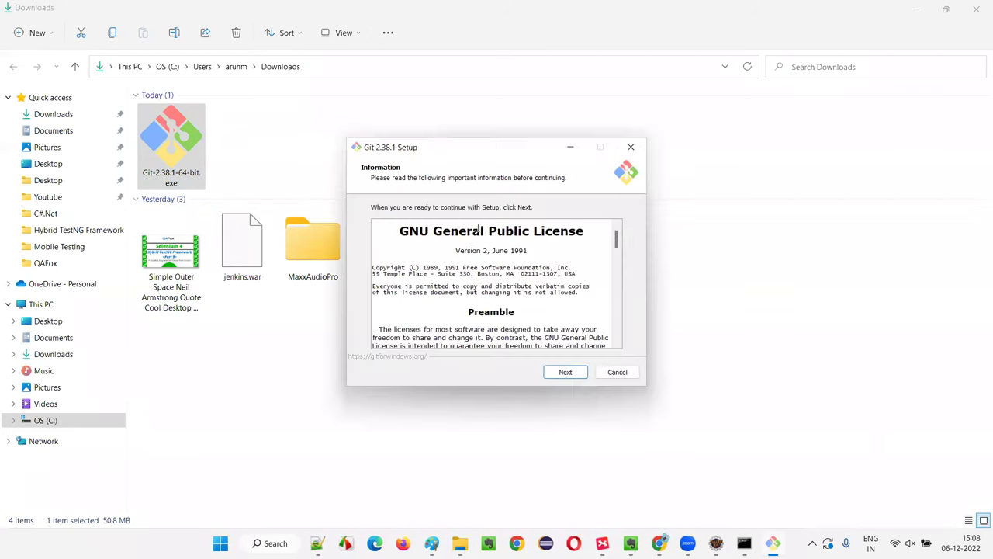
# Accept the licence and confirm installing into the existing C:\Program Files\Git folder with default components
pyautogui.click(572, 374)
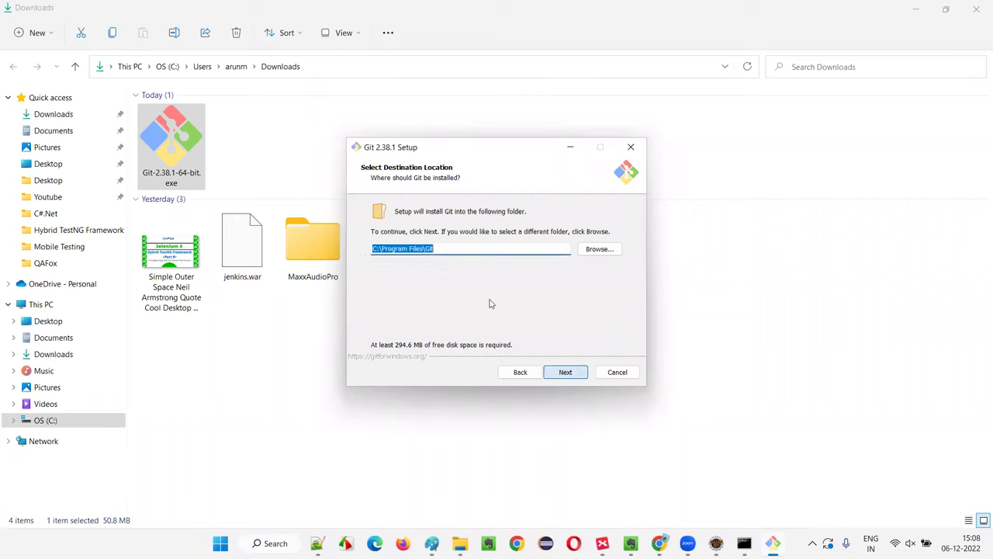
pyautogui.click(571, 373)
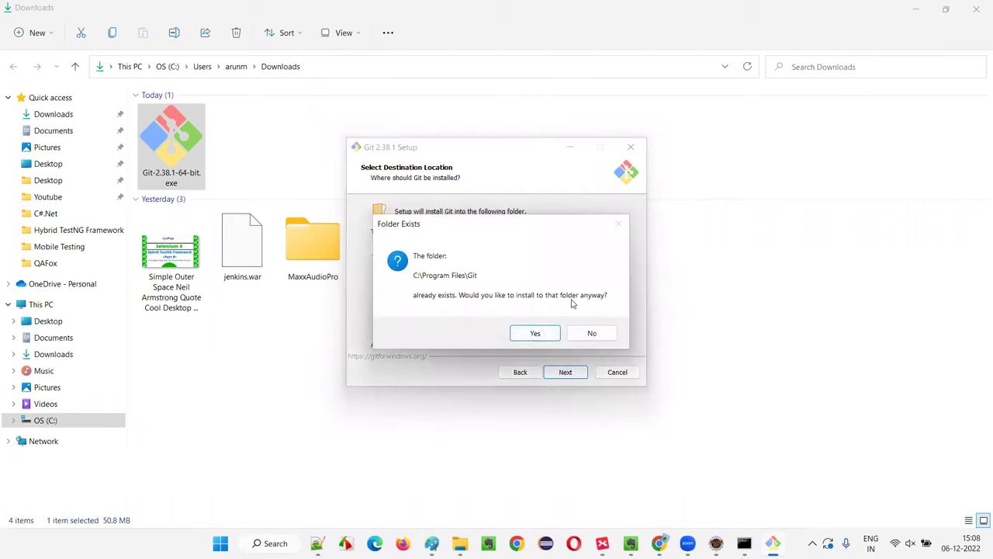
pyautogui.click(537, 334)
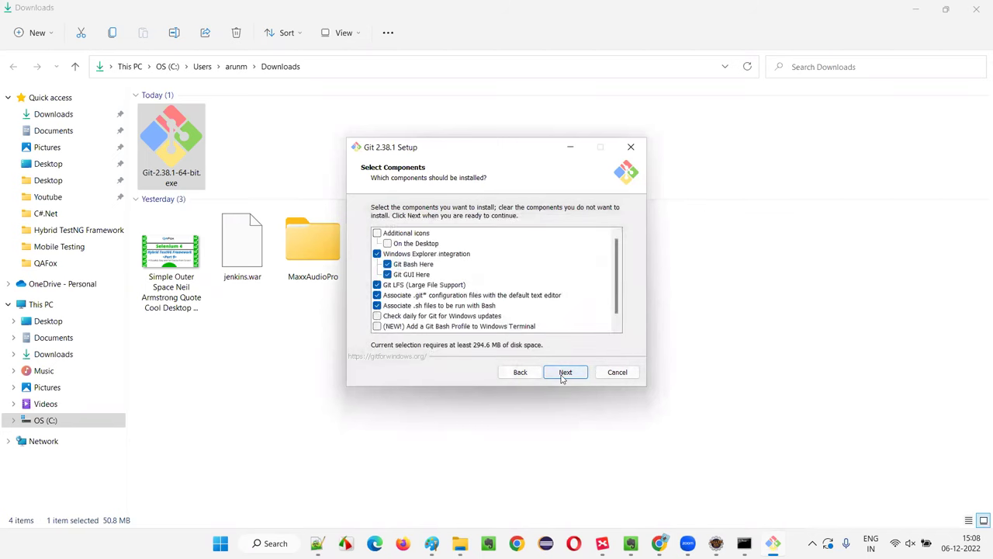
pyautogui.click(565, 372)
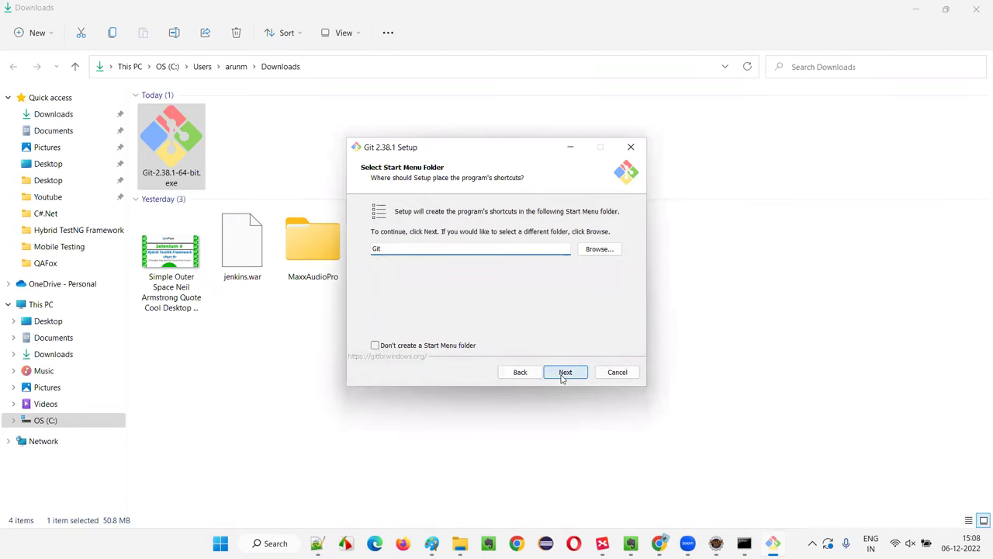
pyautogui.click(565, 372)
pyautogui.click(563, 374)
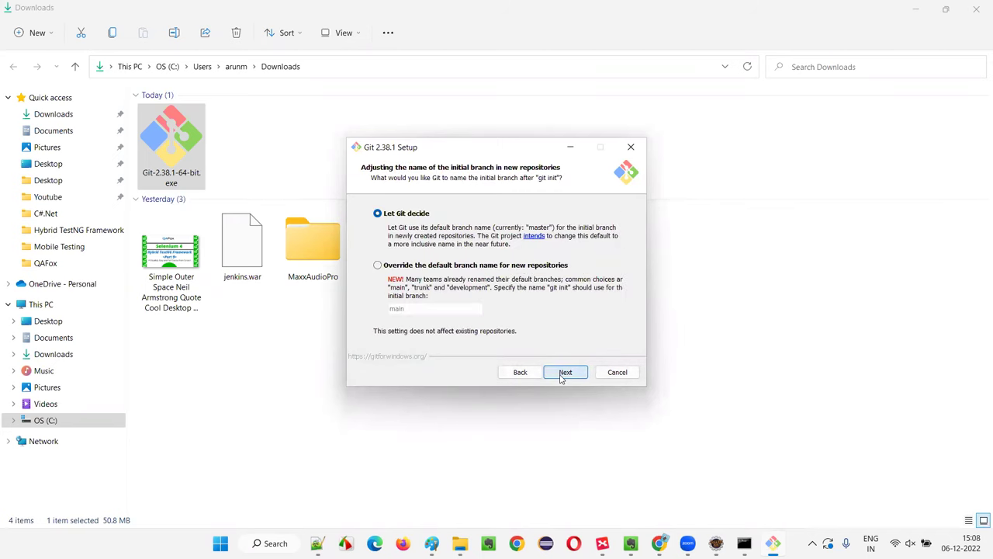
# Keep default branch, PATH, HTTPS, terminal, pull and credential settings and begin installing
pyautogui.click(561, 374)
pyautogui.click(562, 374)
pyautogui.click(561, 374)
pyautogui.click(561, 374)
pyautogui.click(561, 374)
pyautogui.click(561, 374)
pyautogui.click(561, 374)
pyautogui.click(561, 374)
pyautogui.click(561, 374)
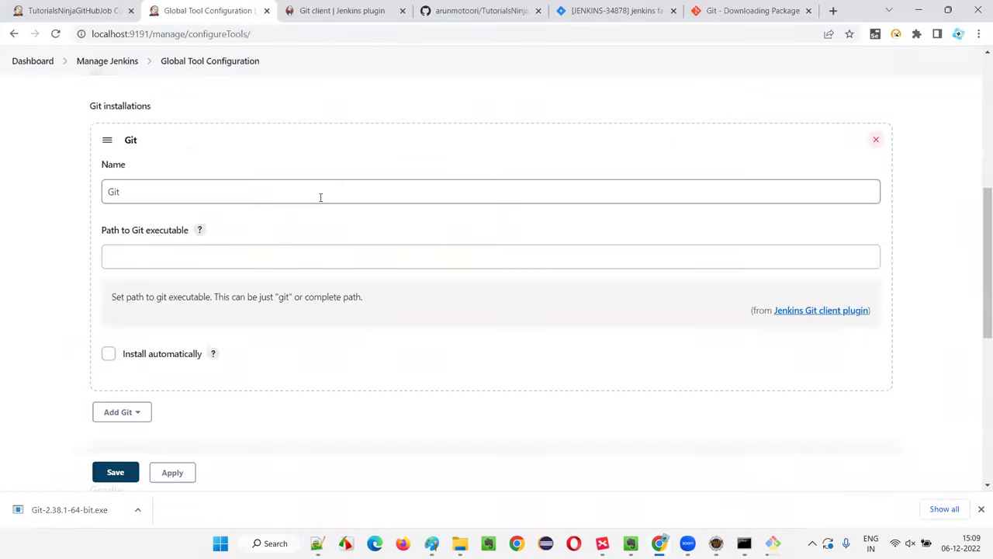
# Check the empty Path to Git executable field in Jenkins' Git installation settings
pyautogui.scroll(3, 322, 200)
pyautogui.scroll(-3, 454, 225)
pyautogui.click(127, 250)
pyautogui.moveTo(133, 230); pyautogui.dragTo(191, 231)
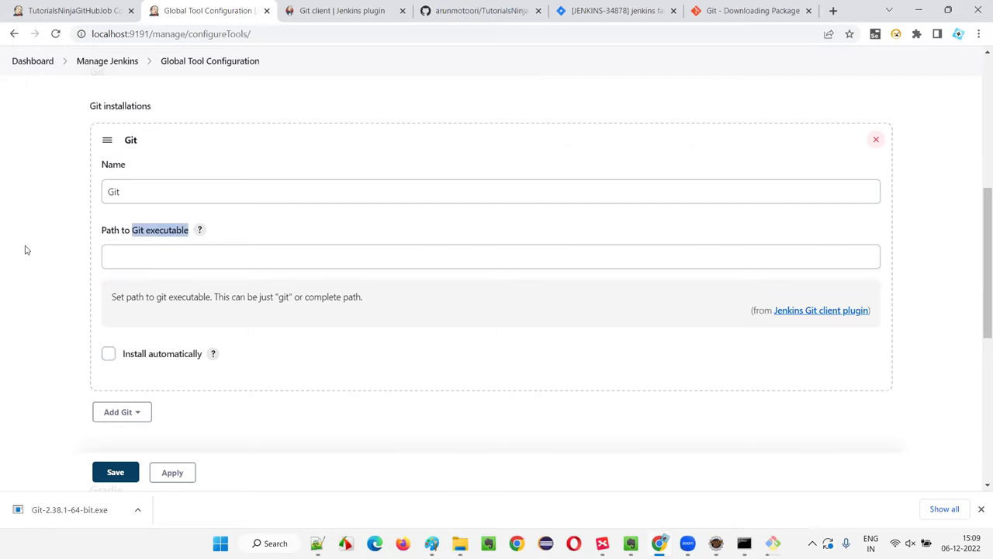
# Search Google for 'path to git executable jenkins' in the Git client plugin tab
pyautogui.click(342, 10)
pyautogui.click(302, 35)
pyautogui.write('Path to ')
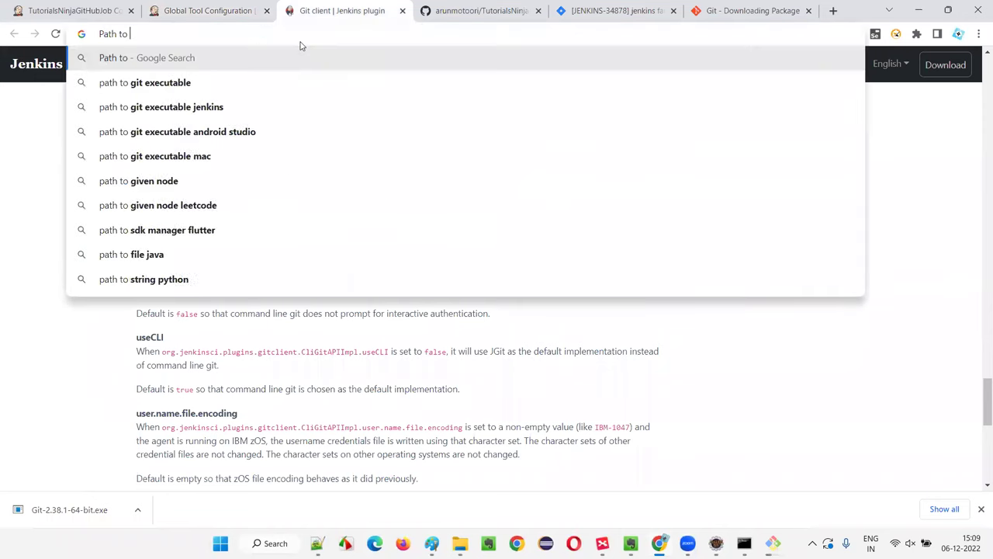
pyautogui.write('Git exxecutabl')
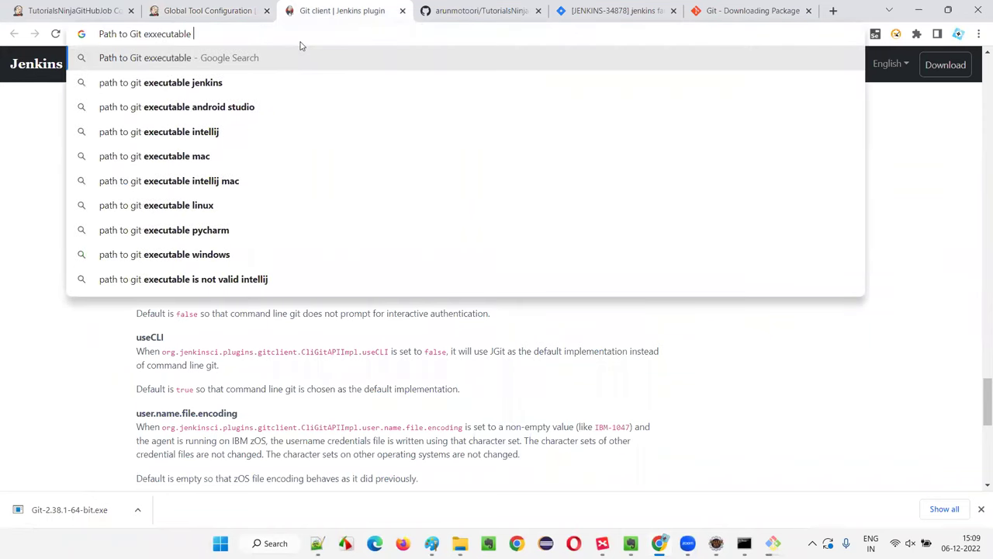
pyautogui.write('ecuta')
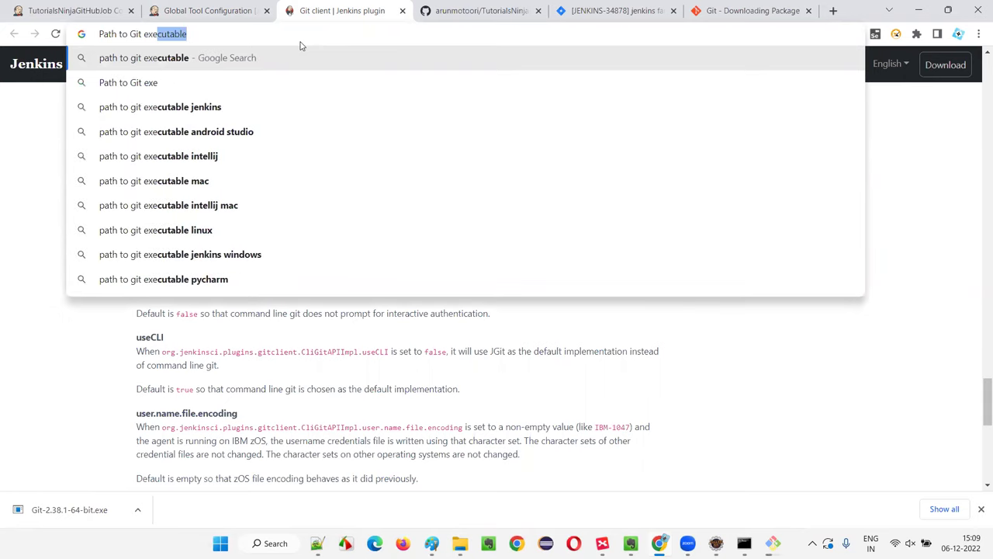
pyautogui.write('ble jeni')
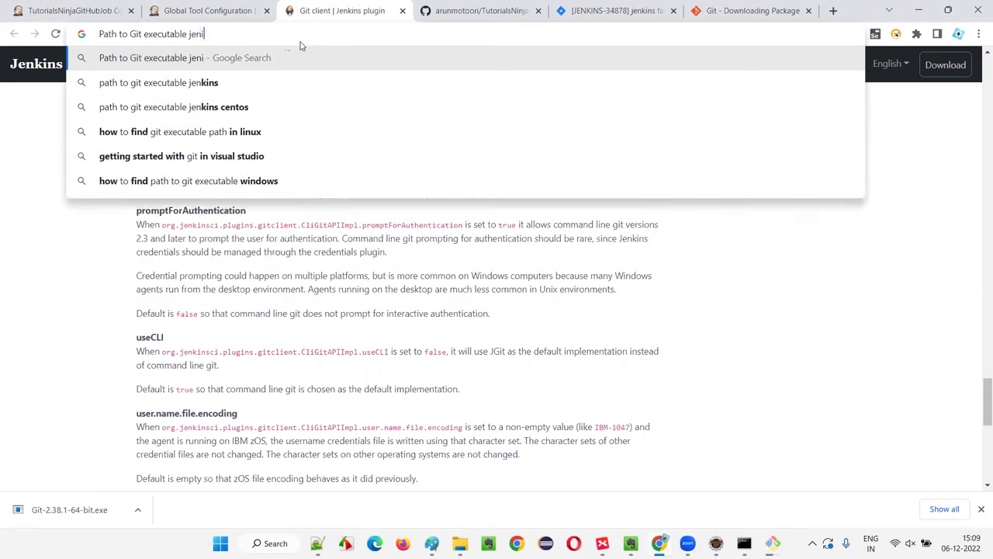
pyautogui.press('BackSpace')
pyautogui.write('kins')
pyautogui.press('Return')
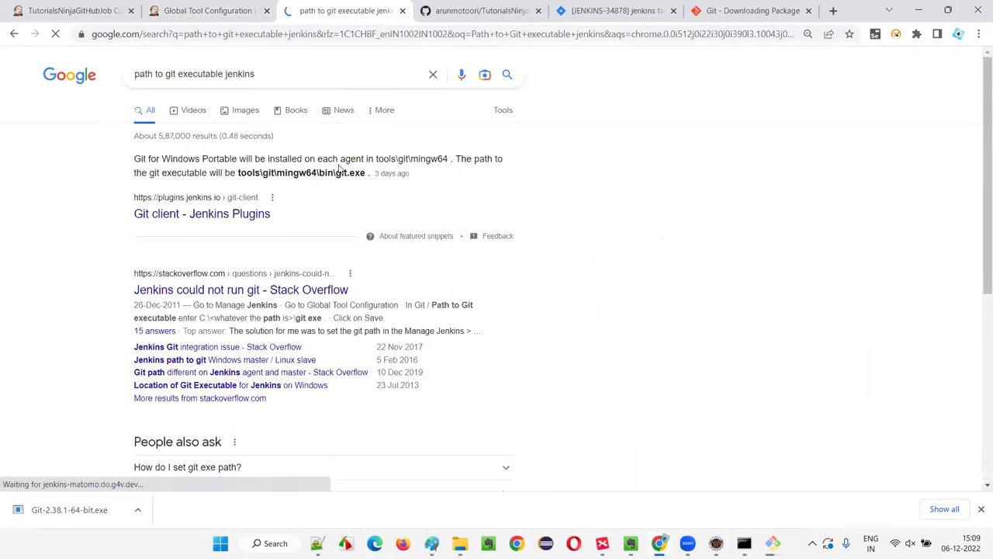
# Read the featured snippet giving the git executable path tools\git\mingw64\bin\git.exe
pyautogui.moveTo(135, 159); pyautogui.dragTo(384, 172)
pyautogui.click(511, 194)
pyautogui.tripleClick(393, 152)
pyautogui.click(479, 183)
pyautogui.moveTo(248, 174); pyautogui.dragTo(336, 174)
pyautogui.click(337, 174)
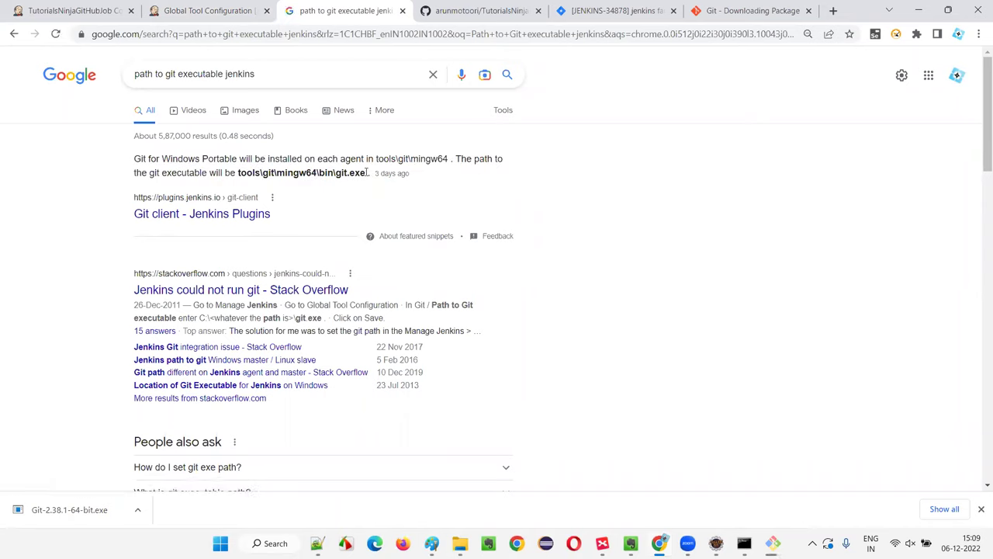
pyautogui.moveTo(255, 175); pyautogui.dragTo(366, 174)
# Open the 'Git client - Jenkins Plugins' search result page
pyautogui.click(228, 217)
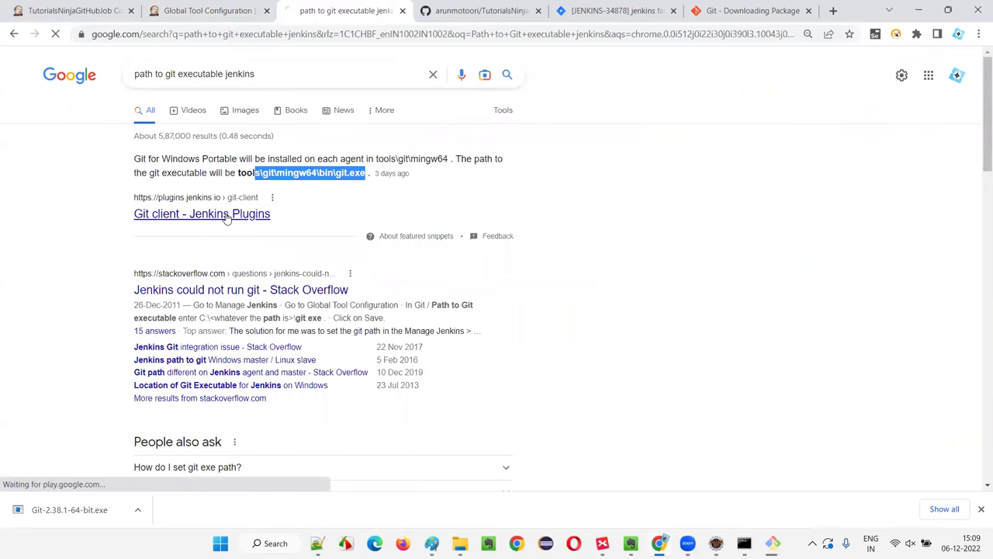
pyautogui.scroll(-2, 461, 276)
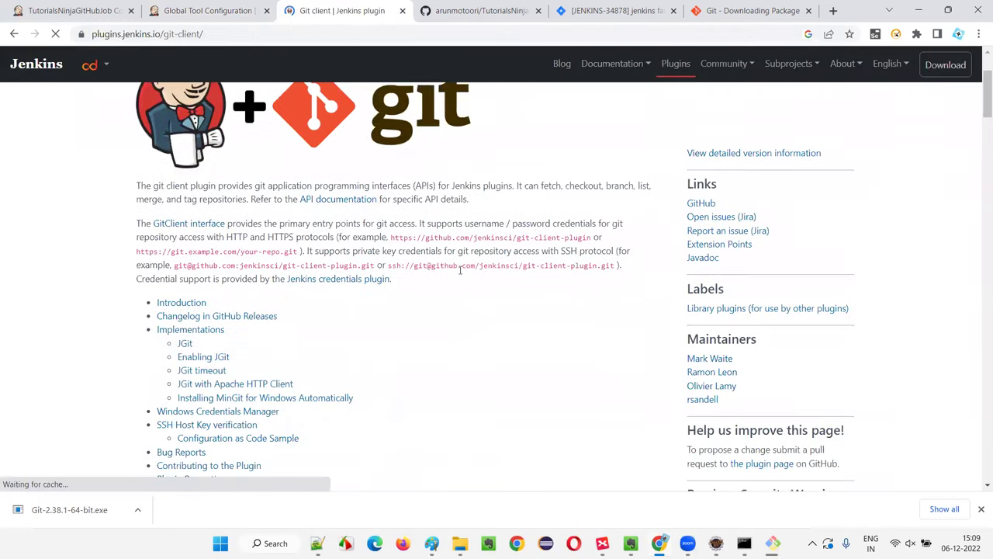
pyautogui.click(14, 33)
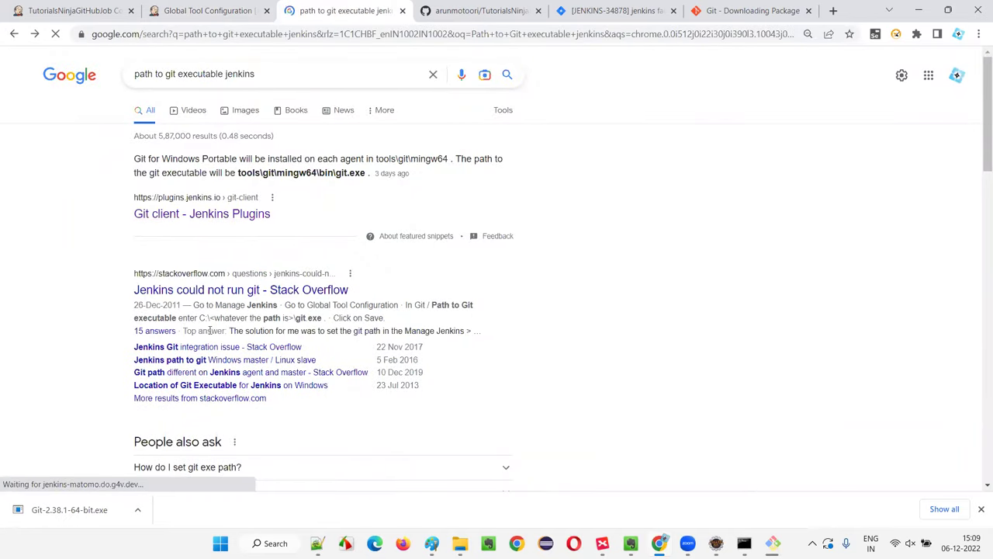
pyautogui.moveTo(239, 172); pyautogui.dragTo(369, 174)
pyautogui.hotkey('ctrl', 'c')
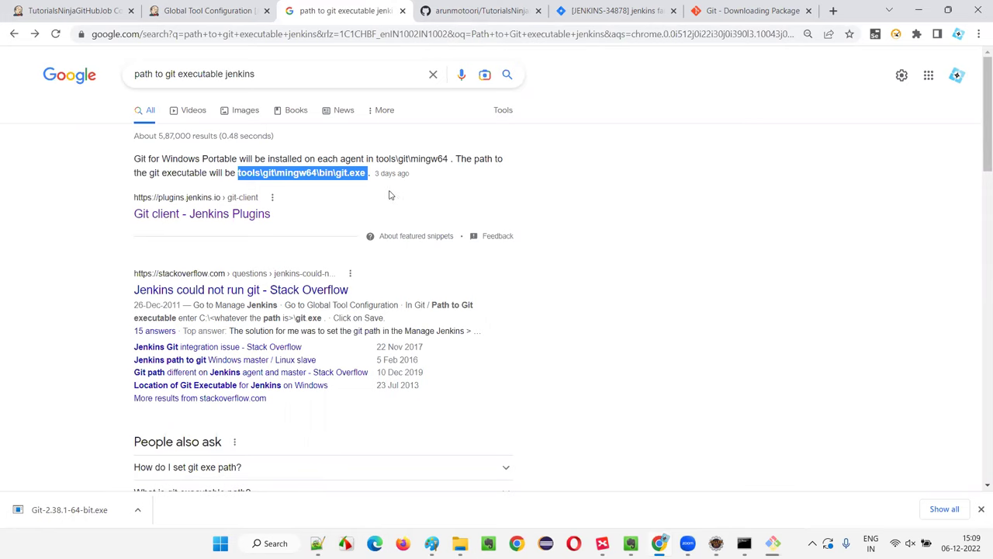
pyautogui.moveTo(256, 75); pyautogui.dragTo(10, 80)
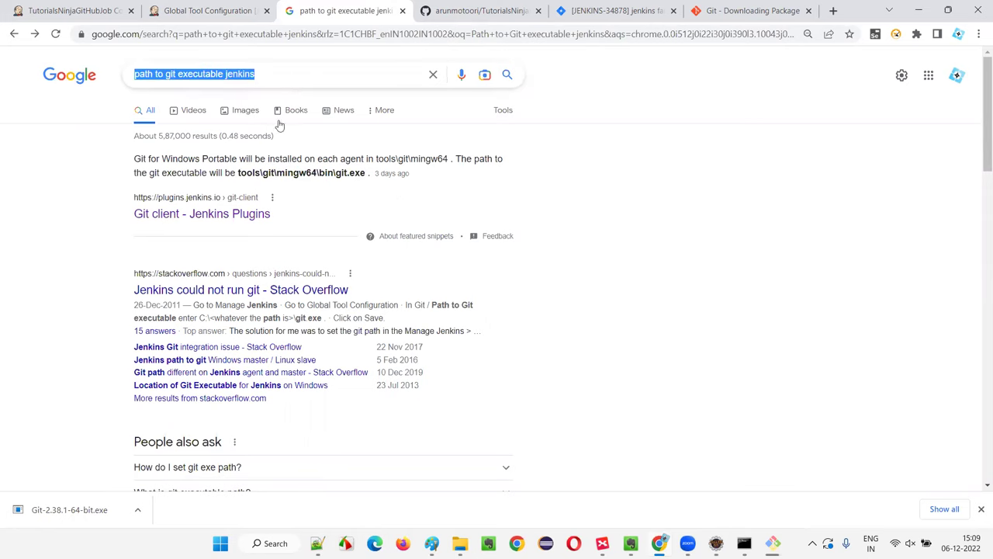
pyautogui.click(180, 214)
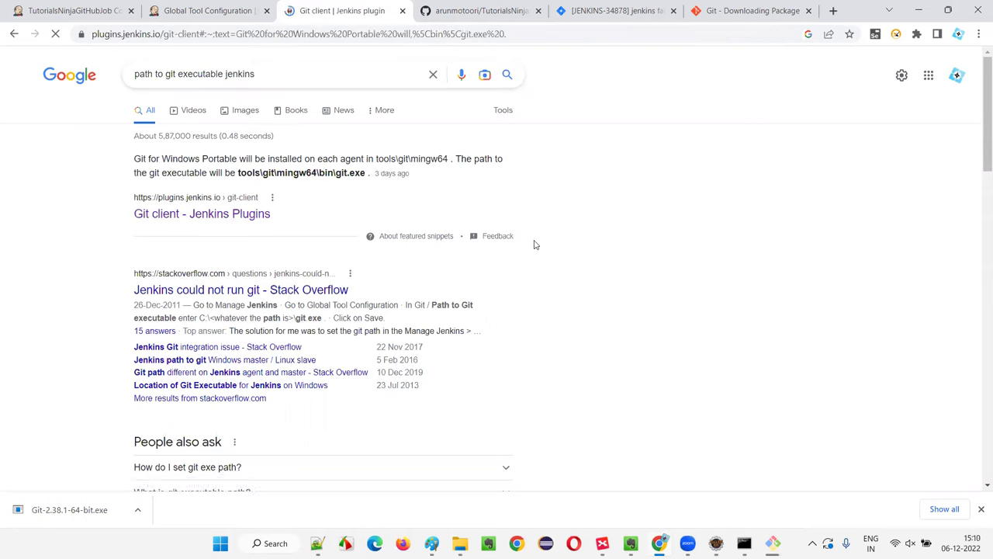
# Find the tools\git\mingw64\bin\git.exe note on the Git client plugin page
pyautogui.hotkey('ctrl', 'f')
pyautogui.hotkey('ctrl', 'v')
pyautogui.scroll(-1, 528, 236)
pyautogui.press('Return')
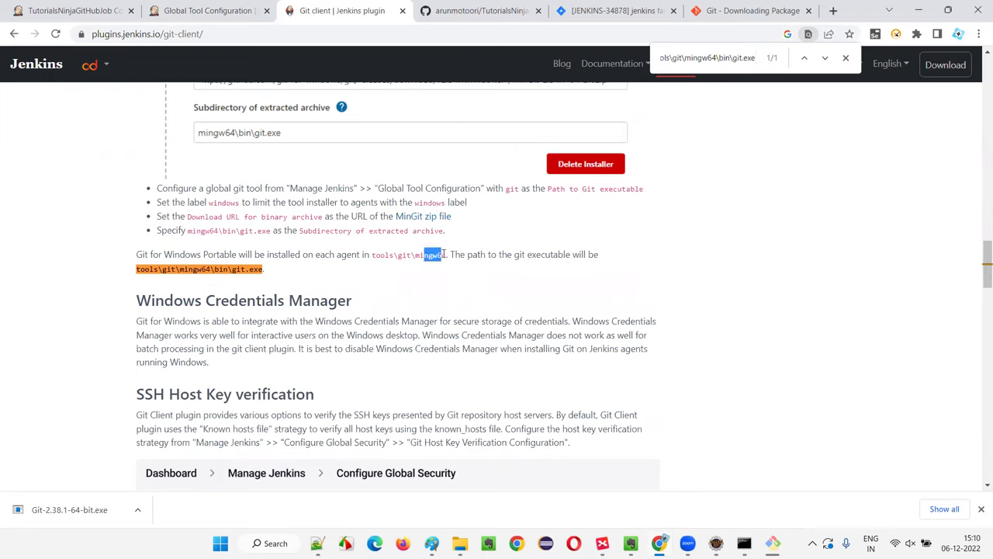
pyautogui.moveTo(496, 253); pyautogui.dragTo(603, 268)
pyautogui.click(192, 267)
pyautogui.moveTo(138, 271); pyautogui.dragTo(315, 279)
pyautogui.click(314, 280)
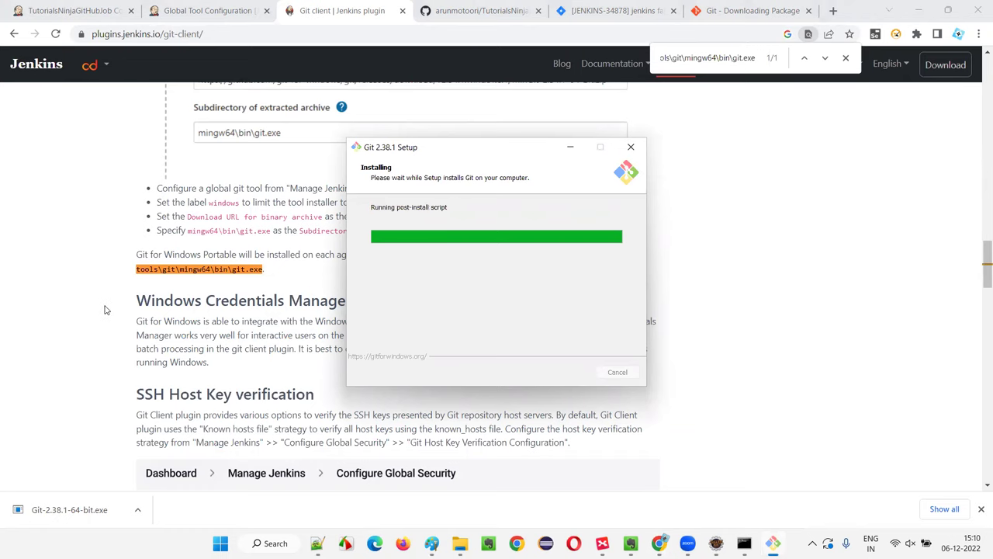
pyautogui.scroll(3, 106, 309)
pyautogui.scroll(4, 107, 309)
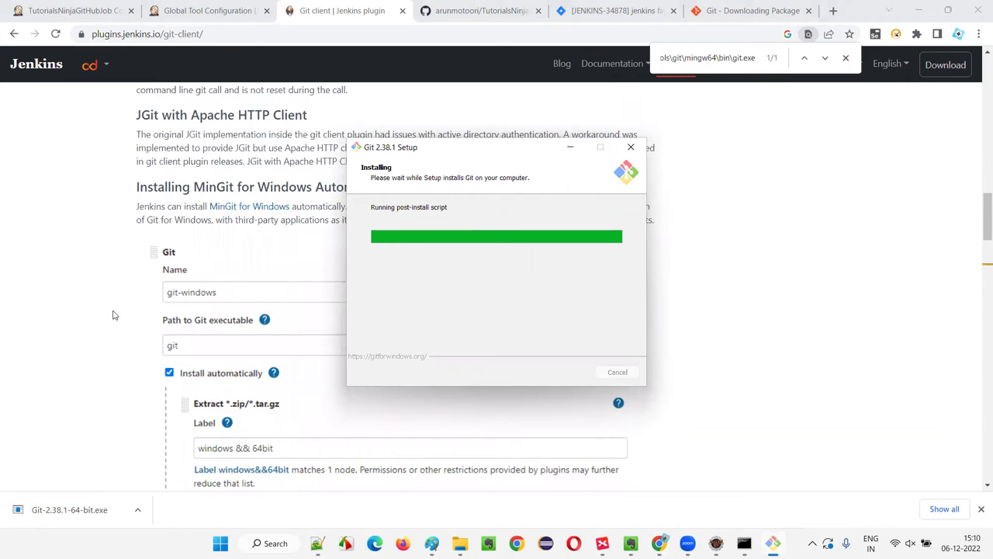
pyautogui.scroll(-2, 112, 315)
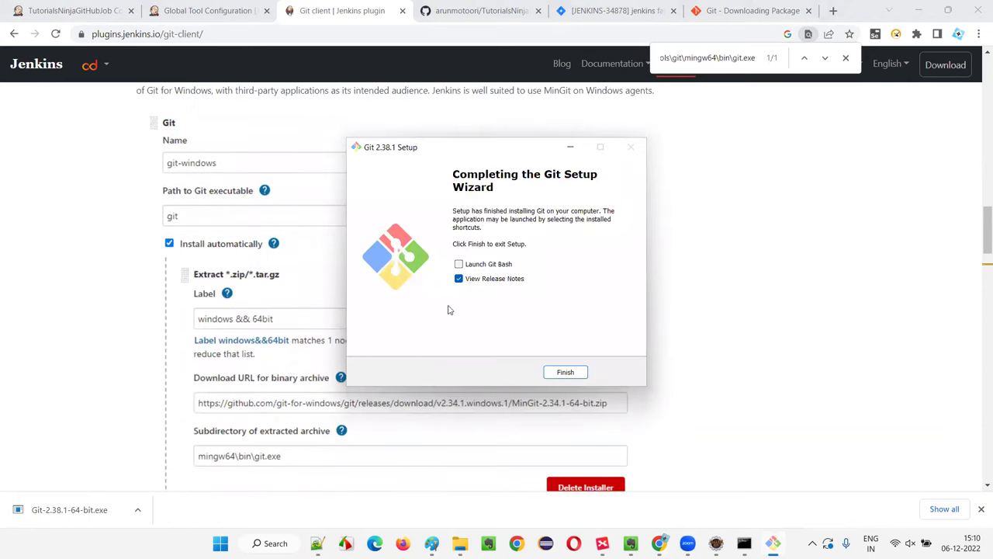
# Finish the Git 2.38.1 setup wizard and bring up File Explorer
pyautogui.click(567, 372)
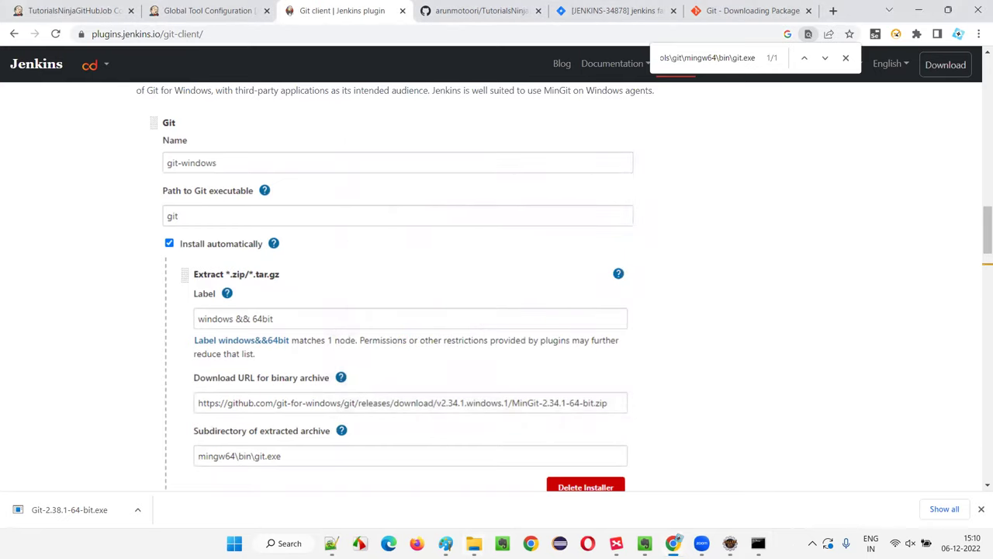
pyautogui.moveTo(475, 544)
pyautogui.click(428, 490)
# Browse to C:\Program Files\Git in File Explorer
pyautogui.click(62, 306)
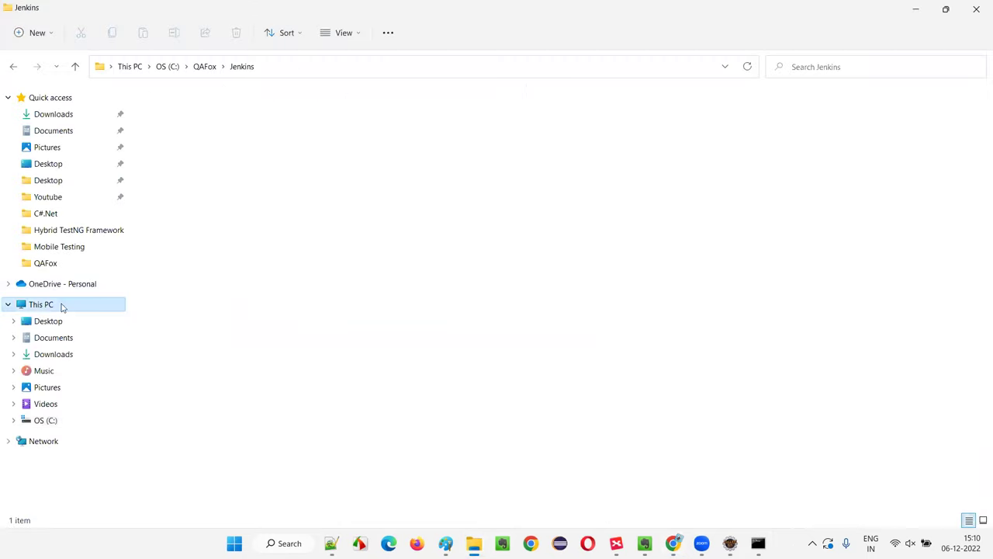
pyautogui.doubleClick(218, 206)
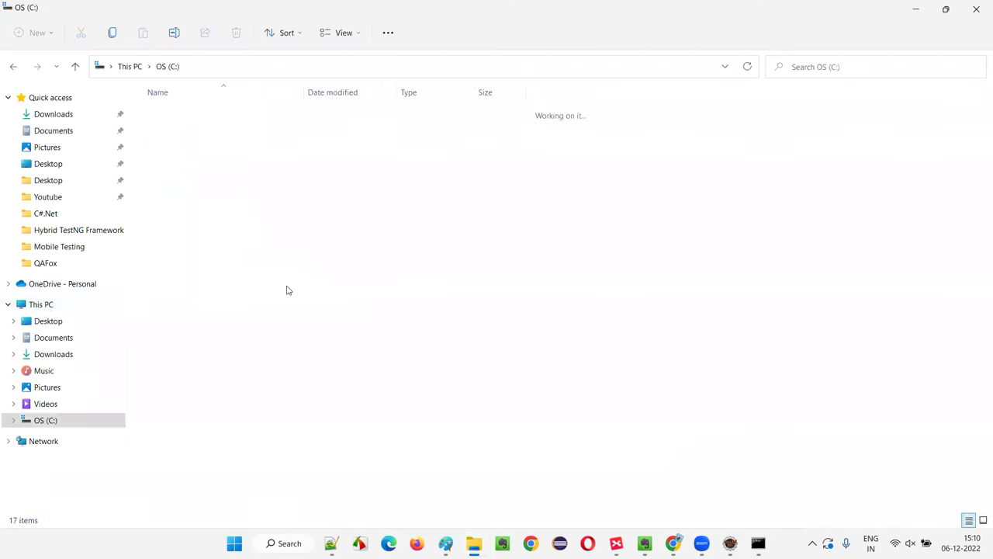
pyautogui.click(195, 303)
pyautogui.doubleClick(196, 302)
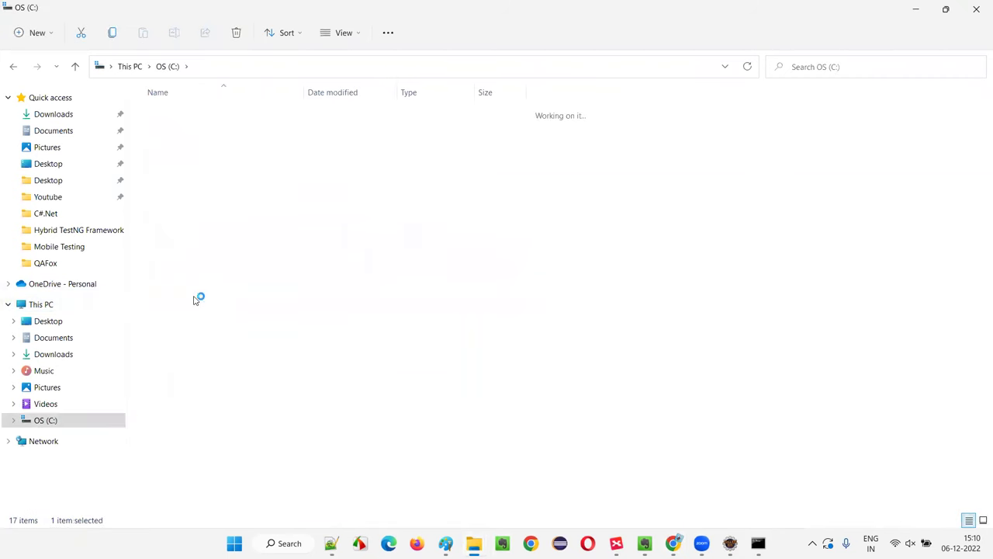
pyautogui.click(195, 239)
pyautogui.doubleClick(195, 239)
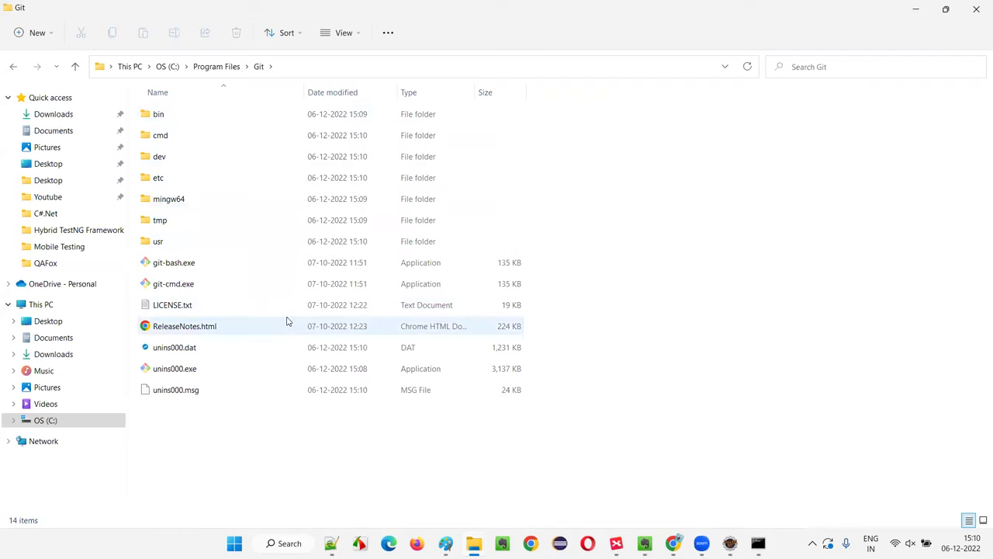
# Open the mingw64 folder of the Git installation, then return to Chrome
pyautogui.click(187, 287)
pyautogui.click(187, 268)
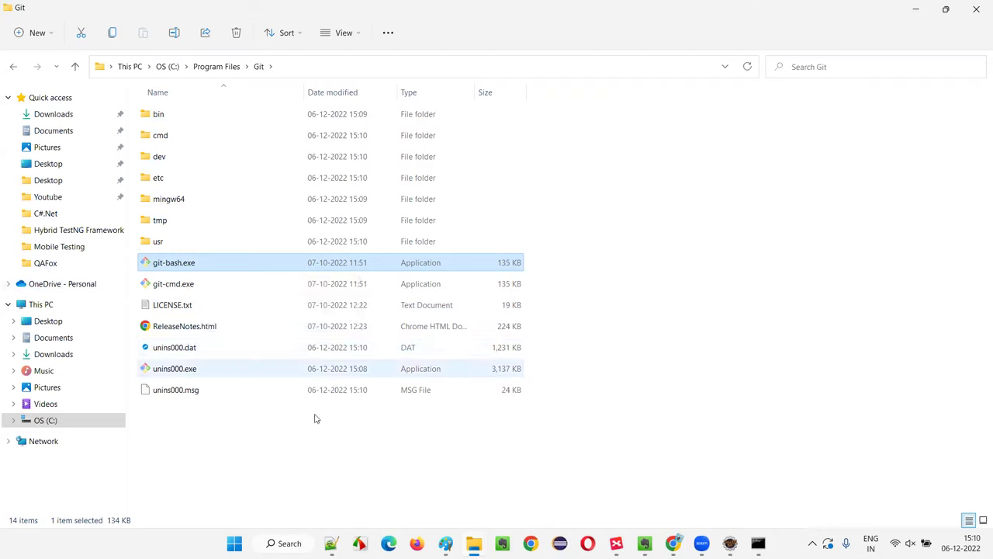
pyautogui.click(379, 443)
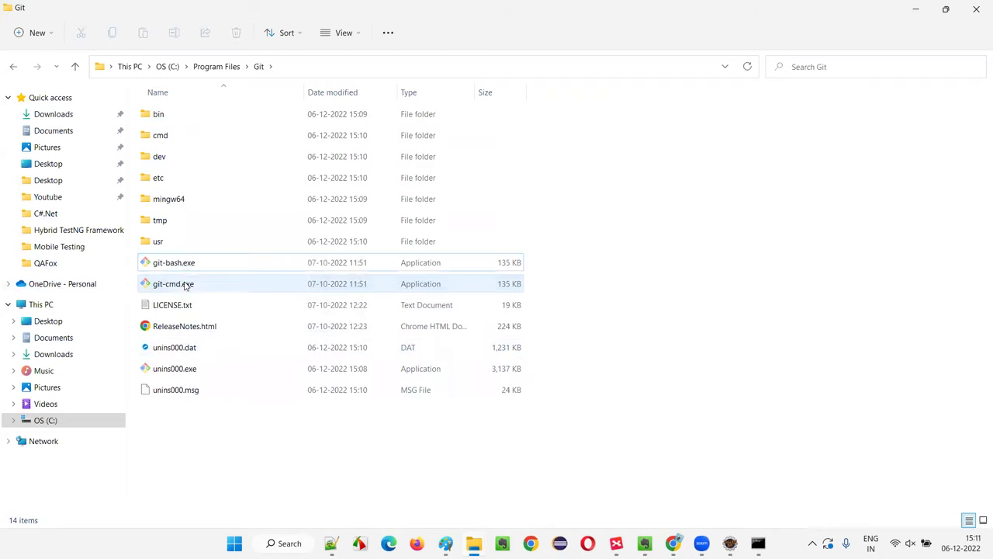
pyautogui.click(214, 268)
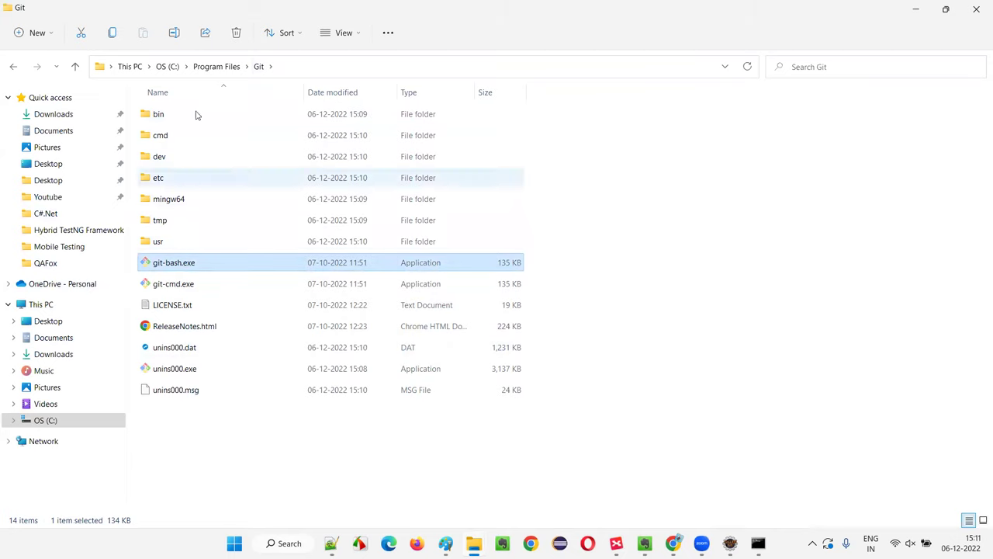
pyautogui.click(174, 202)
pyautogui.doubleClick(174, 202)
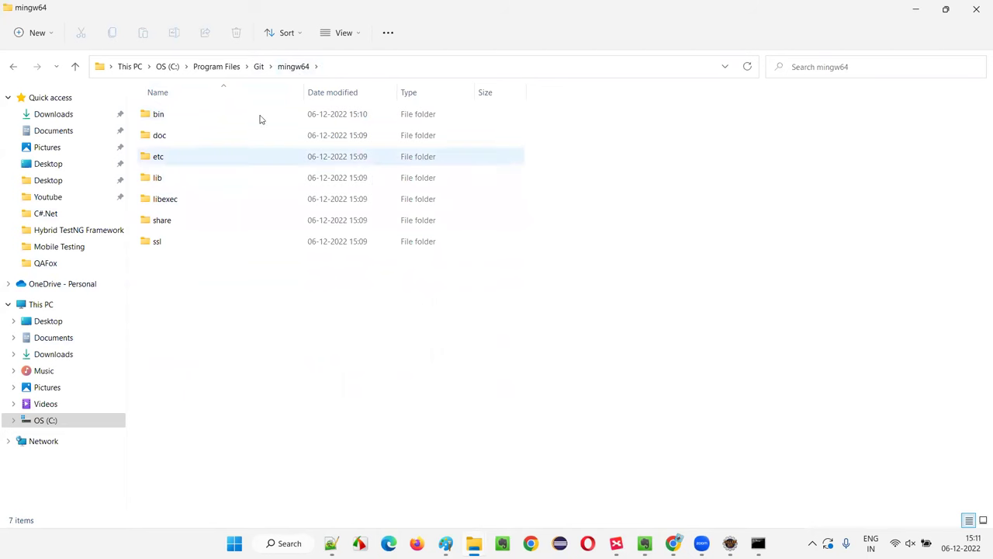
pyautogui.hotkey('alt', 'Tab')
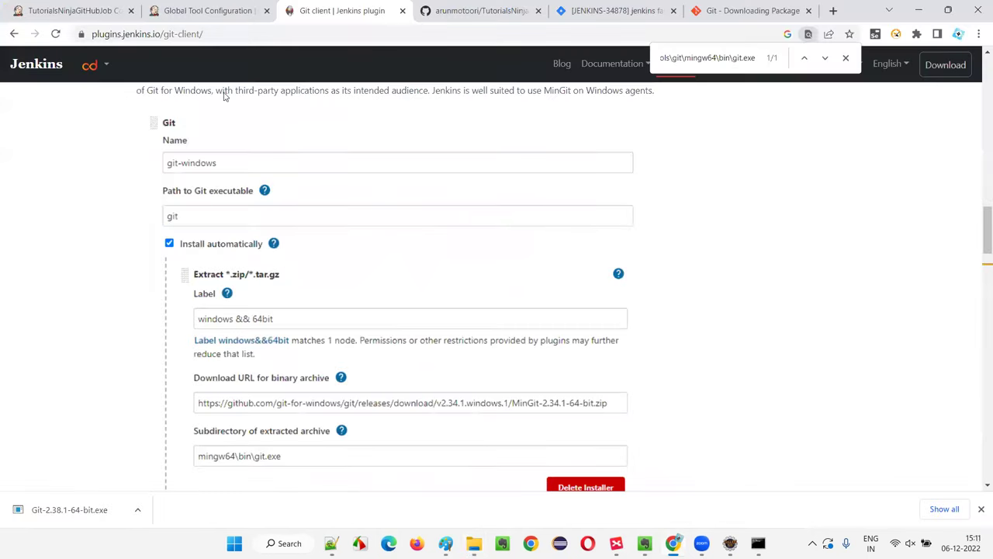
# Close the Git download and JENKINS-34878 tabs and go back to the Git client plugin page
pyautogui.click(447, 16)
pyautogui.click(614, 11)
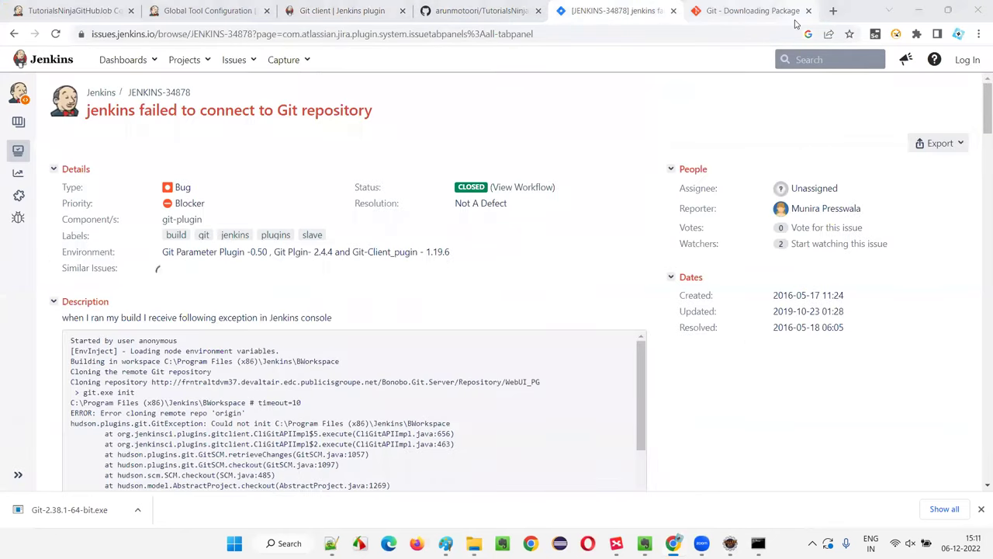
pyautogui.click(757, 11)
pyautogui.click(809, 10)
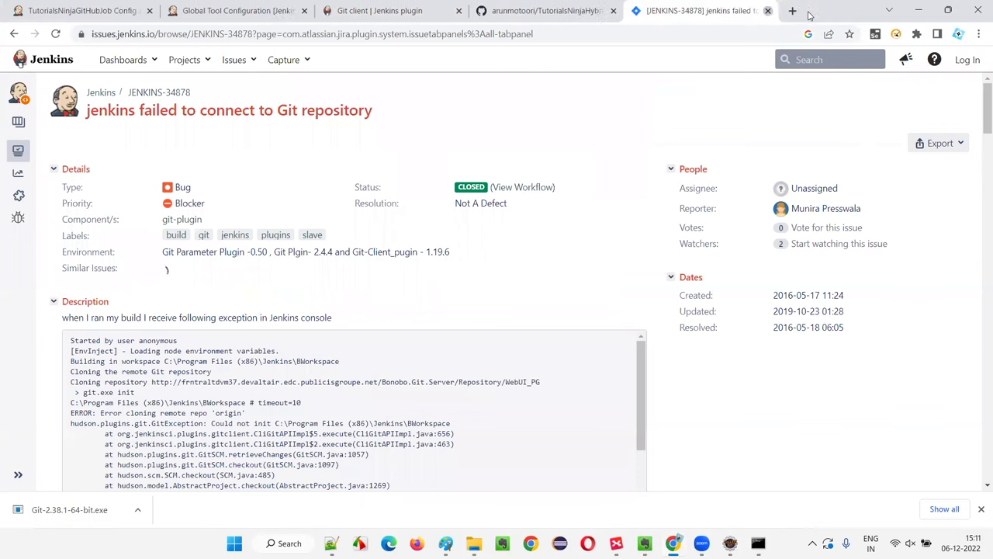
pyautogui.click(768, 11)
pyautogui.click(81, 11)
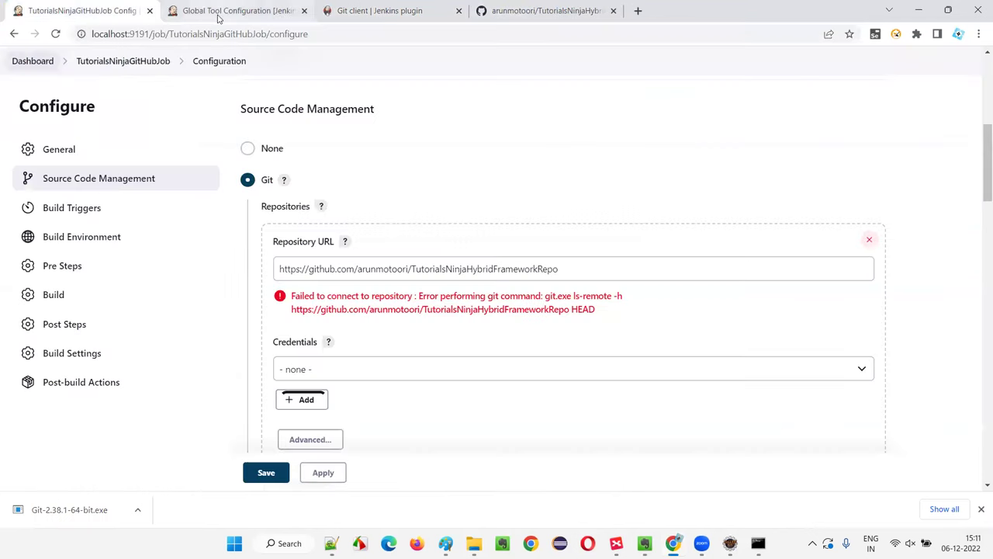
pyautogui.click(233, 11)
pyautogui.click(365, 11)
# Recheck the tools\git\mingw64\bin\git.exe note, then bring the mingw64 Explorer window forward
pyautogui.scroll(10, 364, 219)
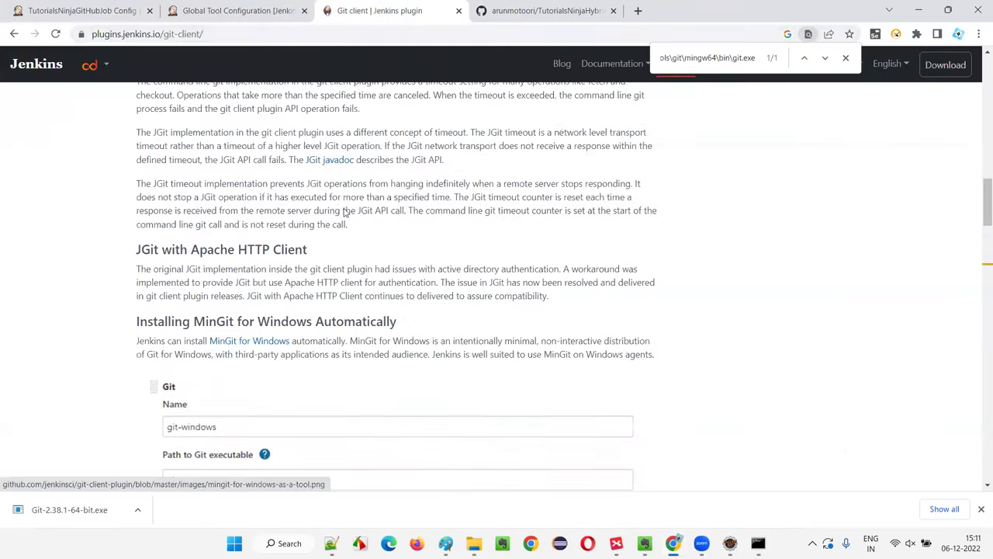
pyautogui.scroll(5, 231, 147)
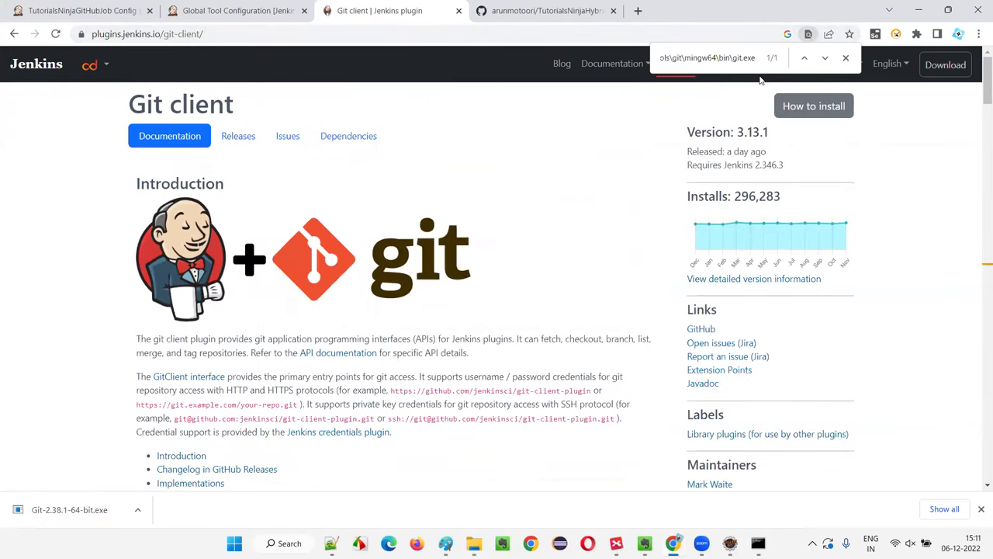
pyautogui.scroll(-15, 760, 80)
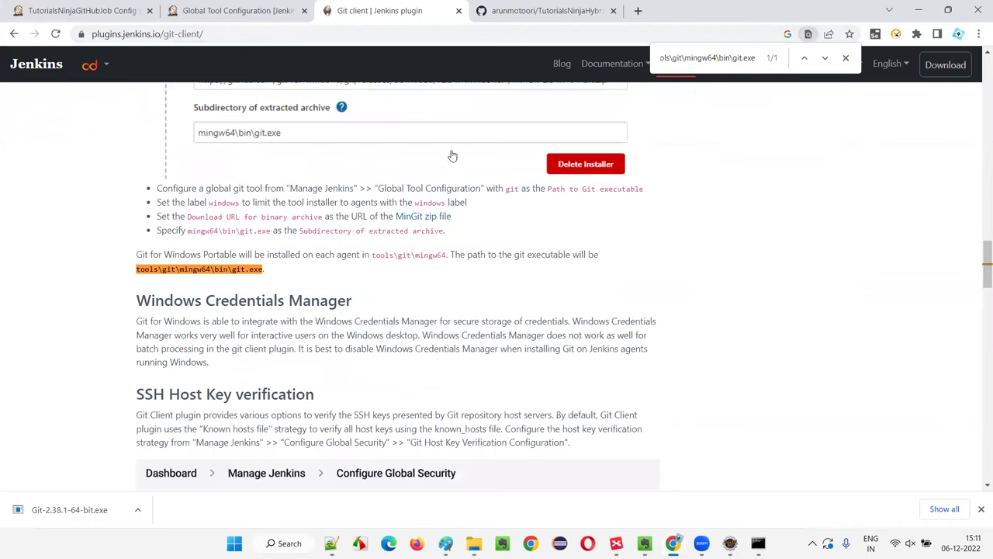
pyautogui.moveTo(474, 543)
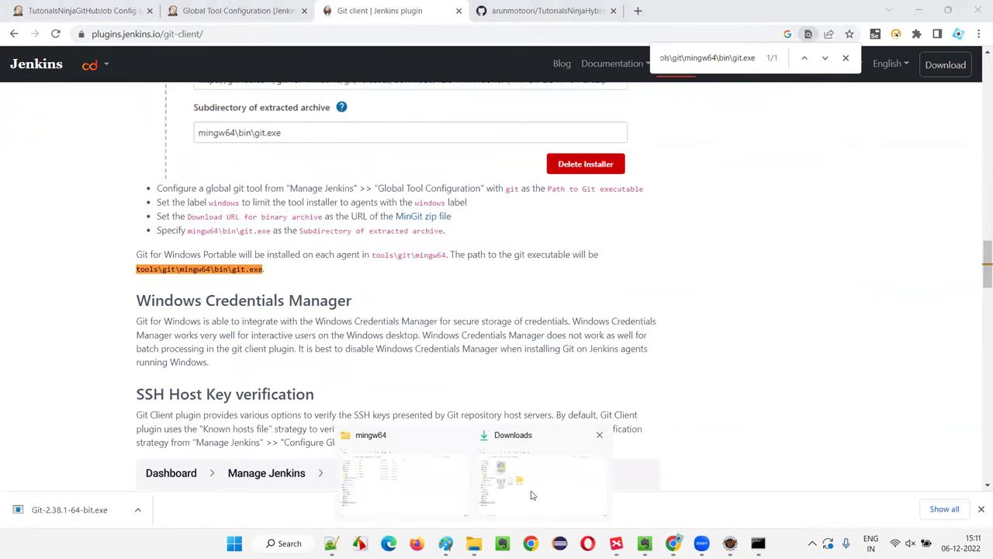
pyautogui.click(409, 489)
# Open mingw64\bin, locate git.exe, and copy the path C:\Program Files\Git\mingw64\bin
pyautogui.doubleClick(165, 116)
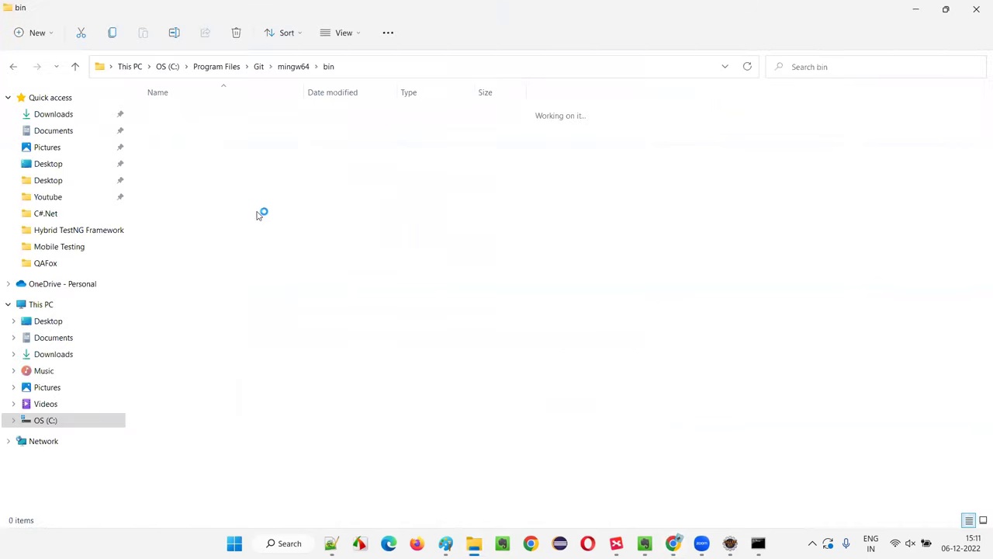
pyautogui.click(239, 264)
pyautogui.scroll(-9, 239, 264)
pyautogui.click(213, 240)
pyautogui.click(358, 67)
pyautogui.hotkey('ctrl', 'c')
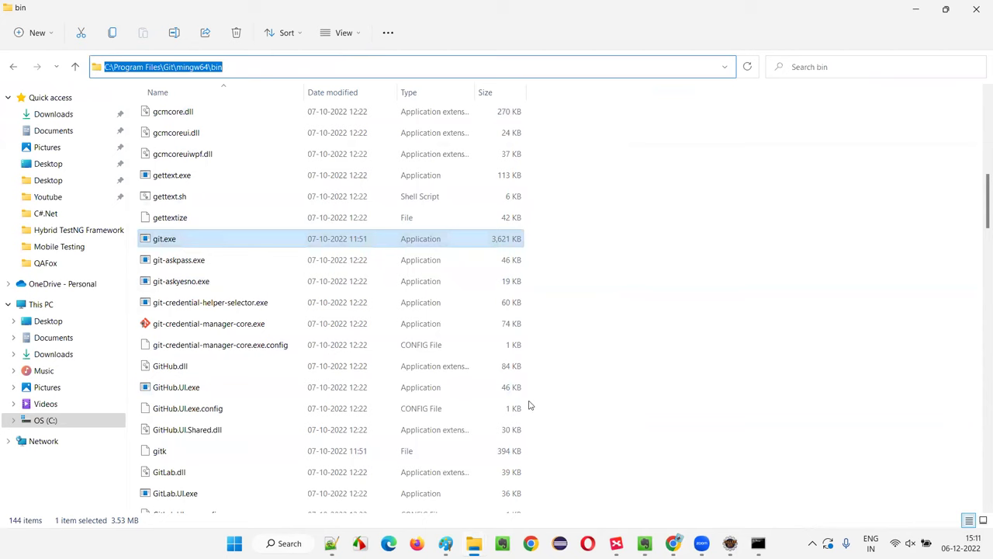
pyautogui.click(673, 543)
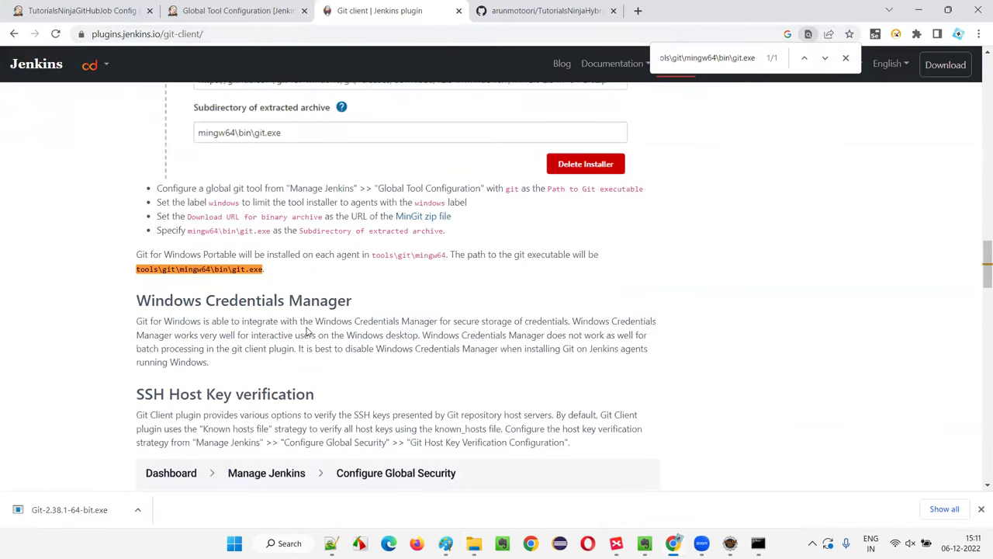
# Paste C:\Program Files\Git\mingw64\bin into the Path to Git executable field
pyautogui.scroll(1, 264, 194)
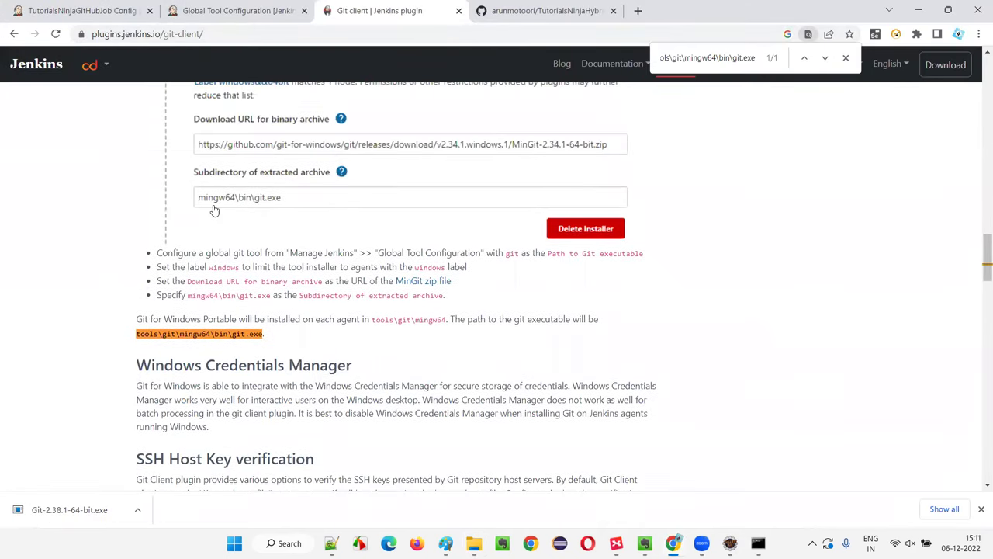
pyautogui.scroll(-5, 288, 226)
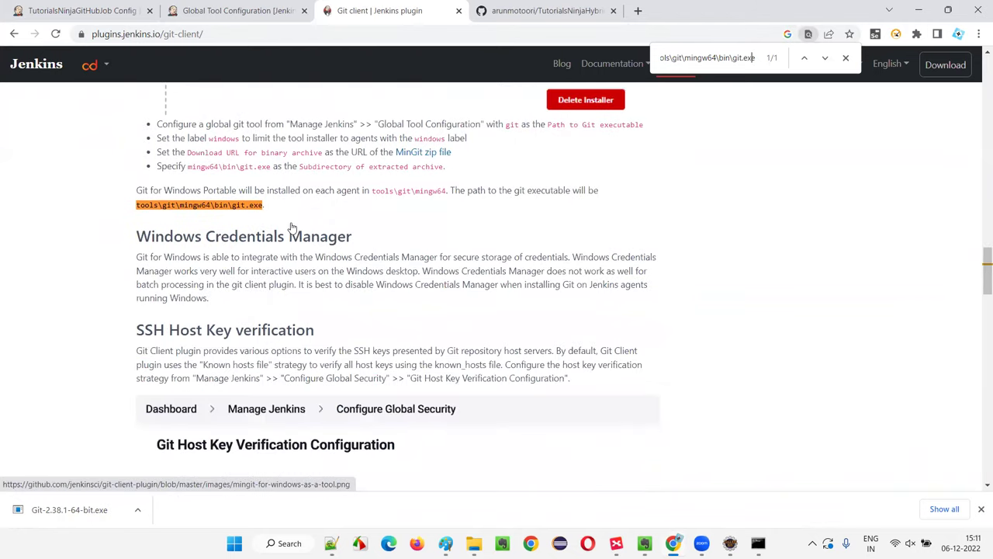
pyautogui.click(224, 10)
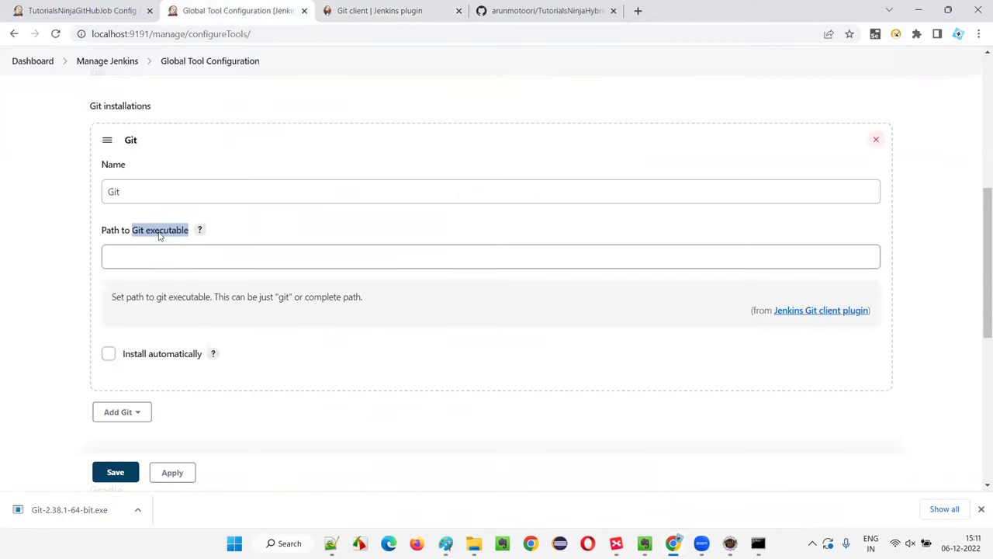
pyautogui.click(138, 257)
pyautogui.hotkey('ctrl', 'v')
pyautogui.click(25, 328)
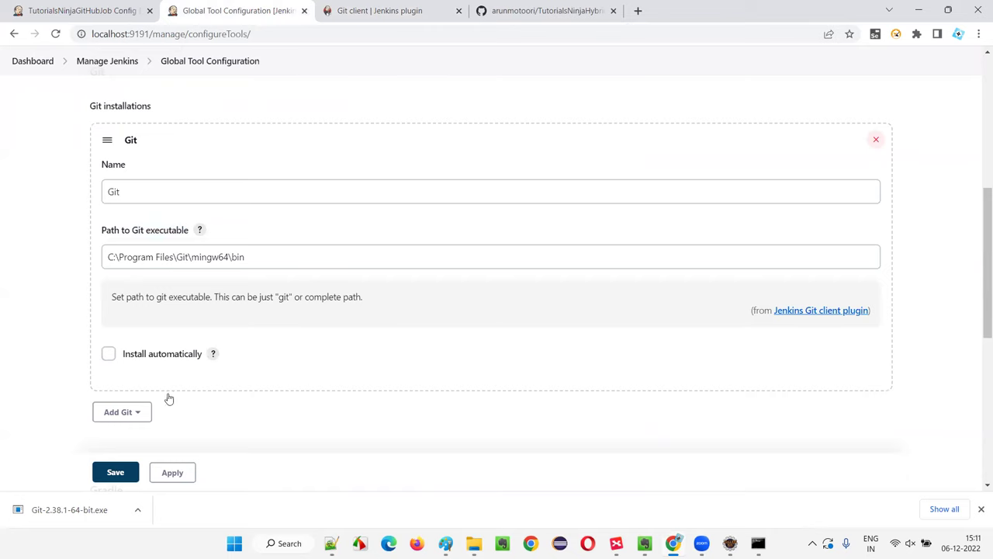
# Apply and save the Global Tool Configuration
pyautogui.scroll(-2, 182, 321)
pyautogui.click(161, 479)
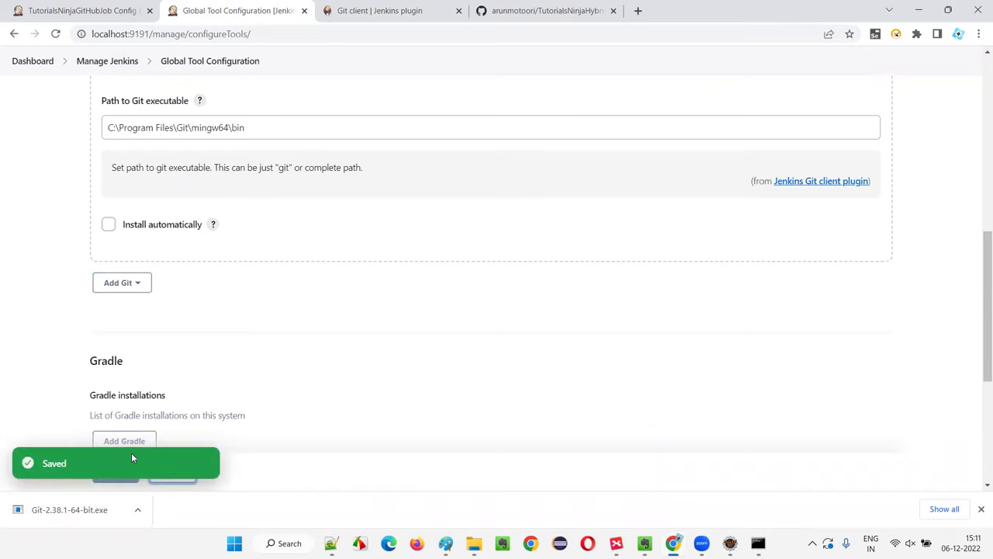
pyautogui.scroll(-3, 229, 315)
pyautogui.scroll(-2, 140, 406)
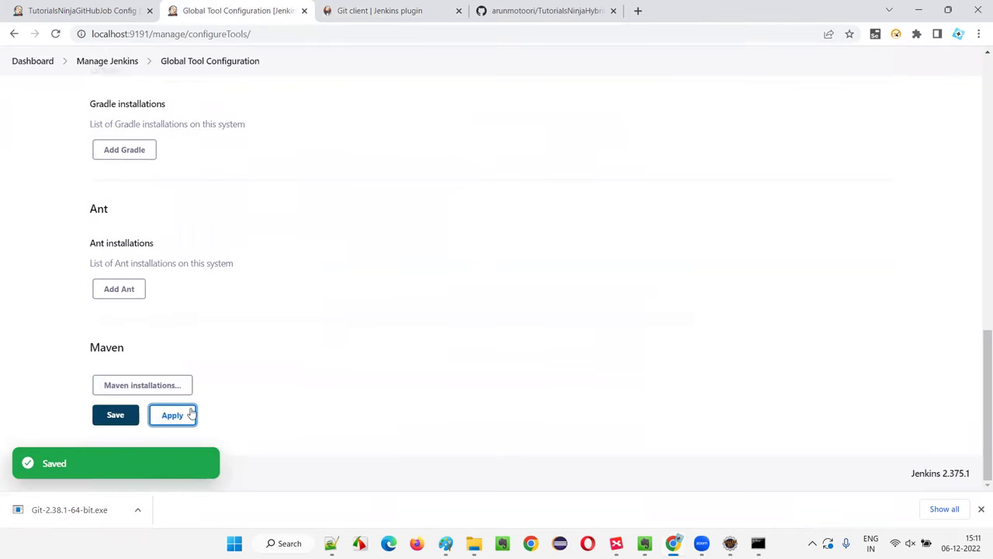
pyautogui.click(115, 415)
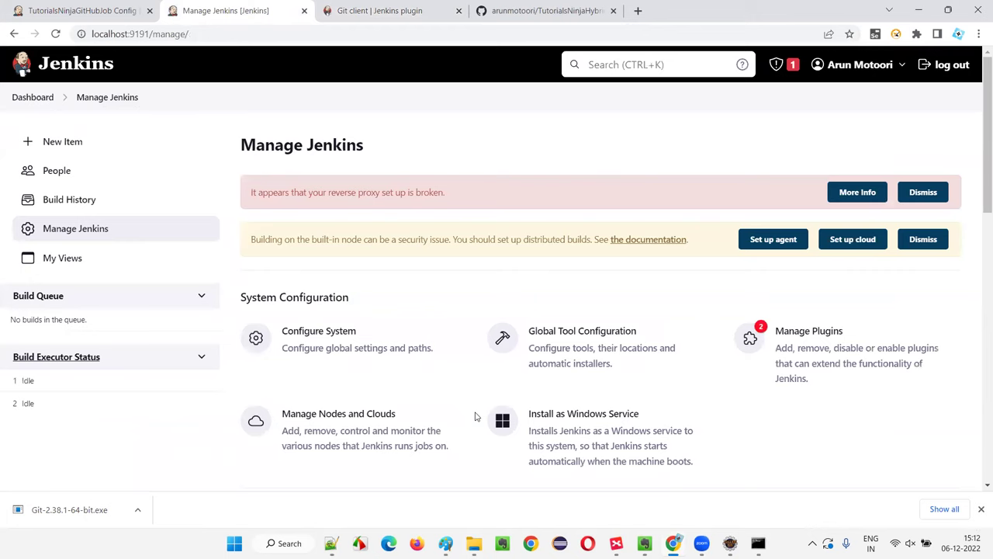
# Dismiss the reverse proxy and distributed builds notices and close the old configure tab unsaved
pyautogui.click(922, 193)
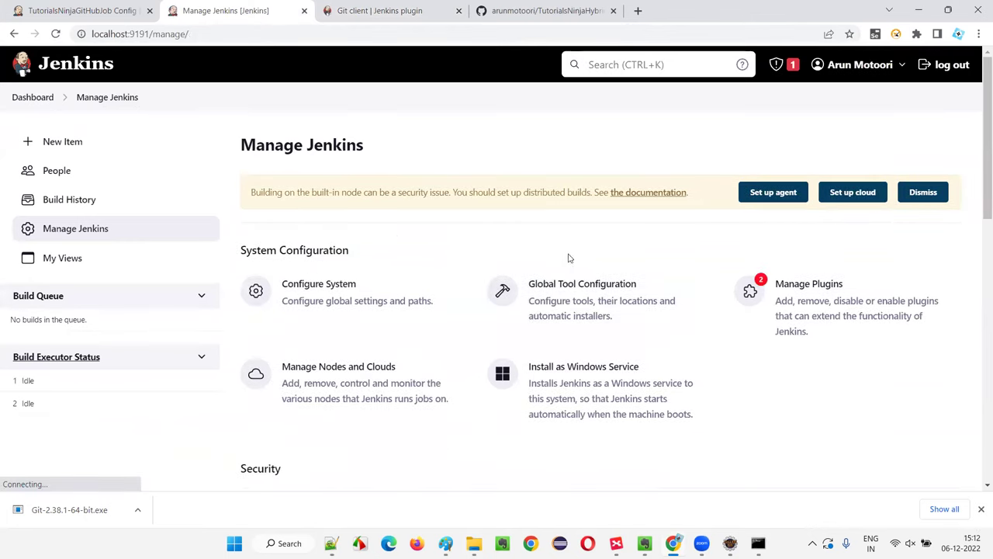
pyautogui.click(944, 195)
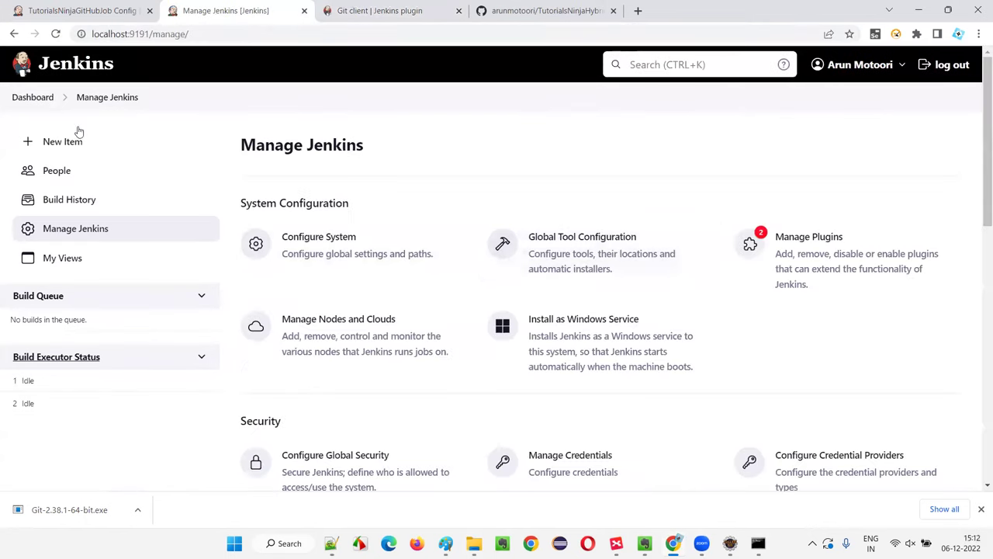
pyautogui.click(92, 11)
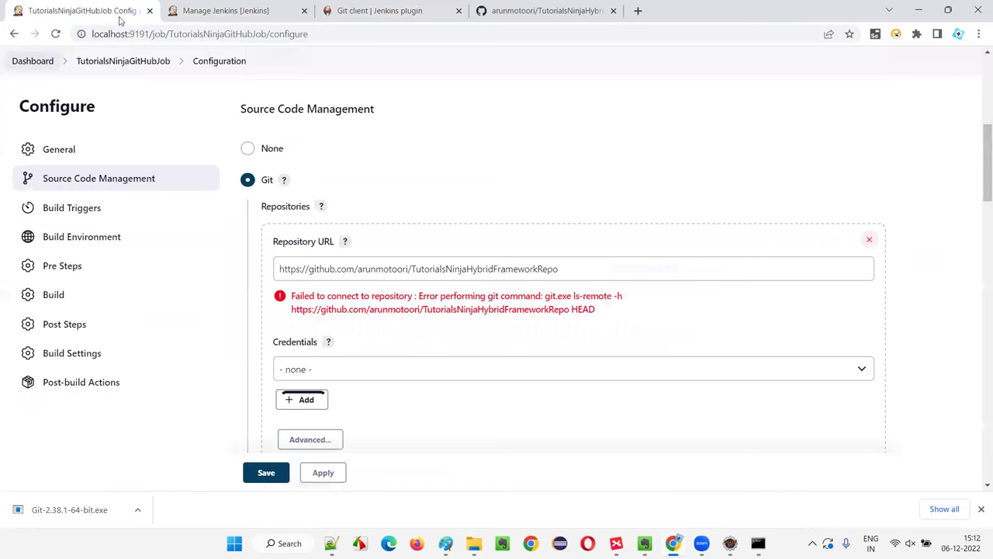
pyautogui.click(149, 11)
pyautogui.click(551, 107)
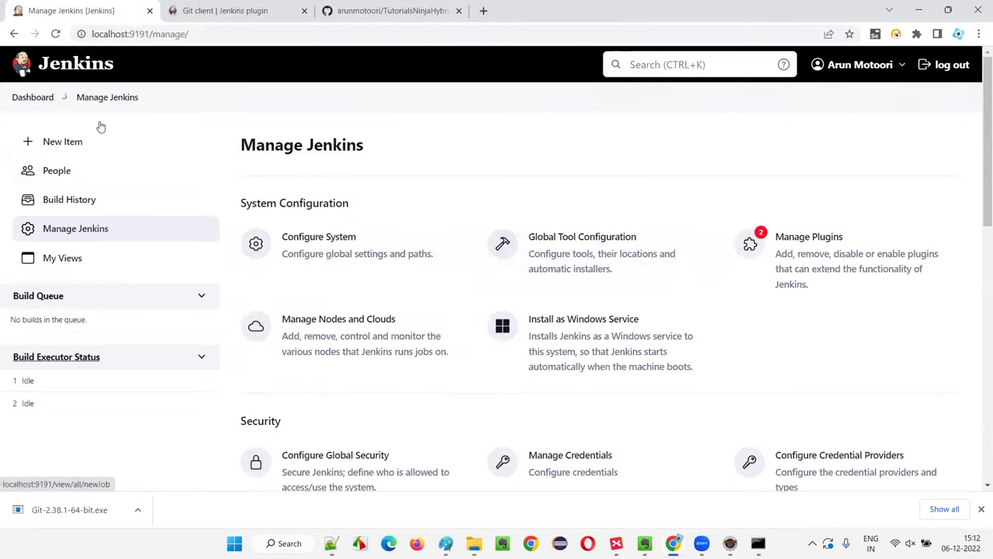
# Open Configure for TutorialsNinjaGitHubJob from the Jenkins dashboard
pyautogui.click(45, 103)
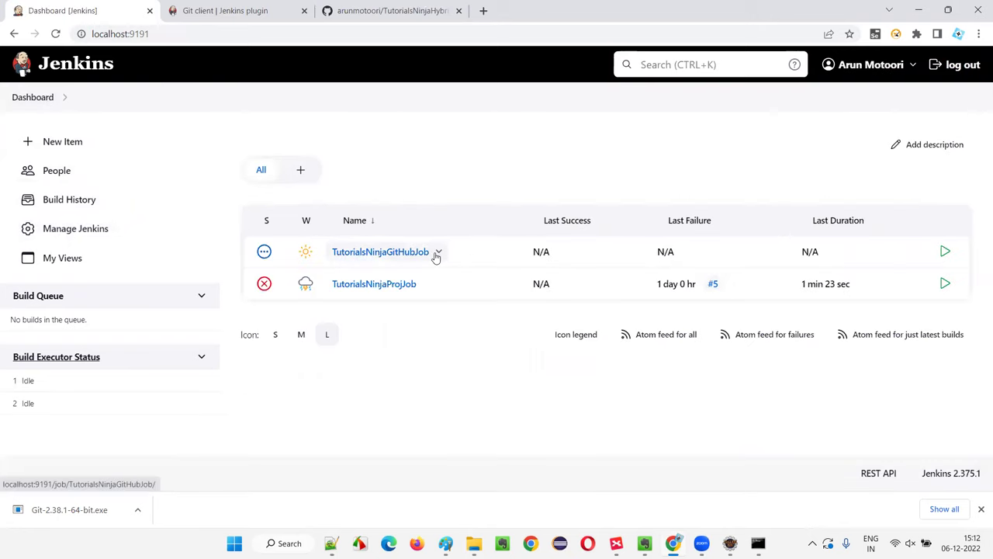
pyautogui.click(435, 253)
pyautogui.click(381, 333)
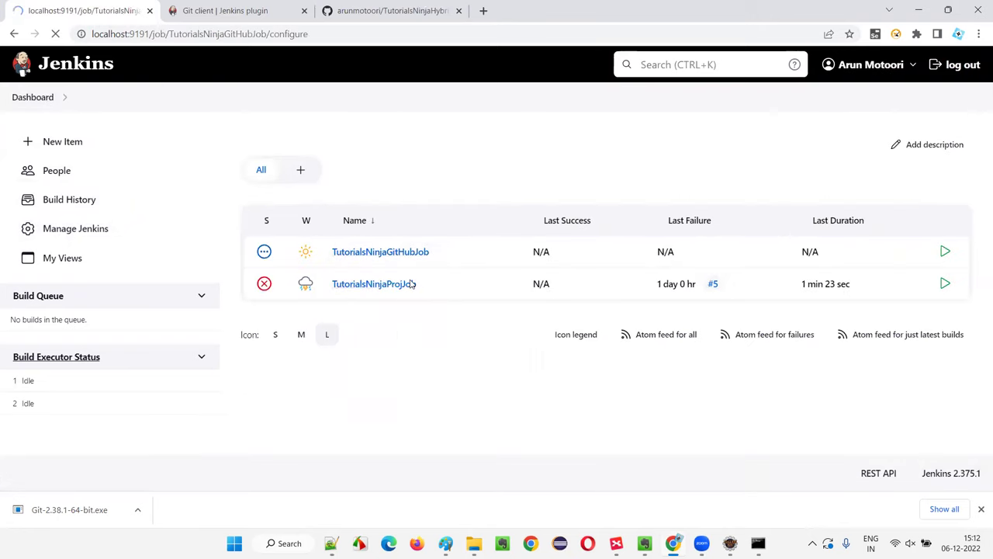
# Select Git source code management and paste the GitHub repository web address, credentials none
pyautogui.click(381, 11)
pyautogui.click(318, 34)
pyautogui.hotkey('ctrl', 'c')
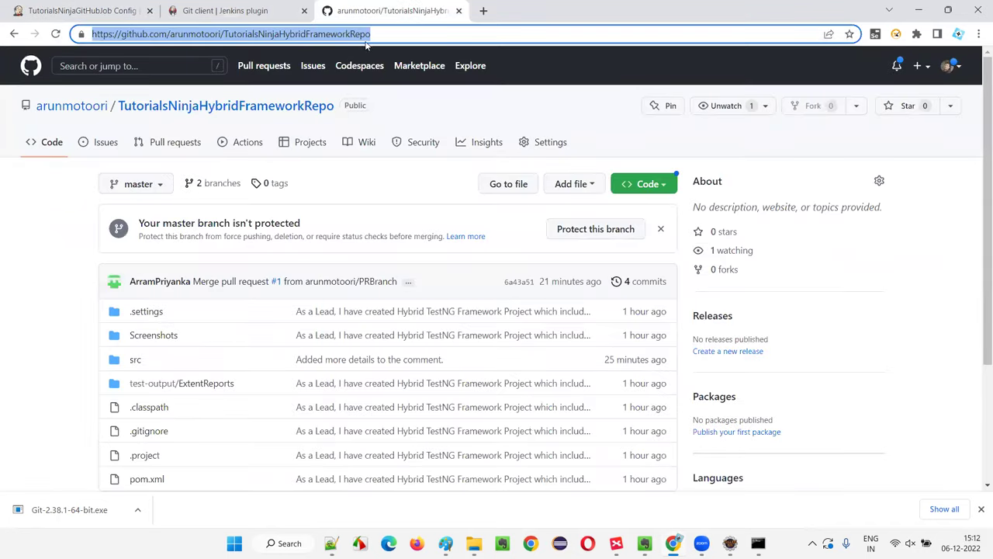
pyautogui.hotkey('ctrl', 'Tab')
pyautogui.scroll(-2, 361, 215)
pyautogui.scroll(-3, 284, 321)
pyautogui.click(266, 246)
pyautogui.scroll(-1, 335, 293)
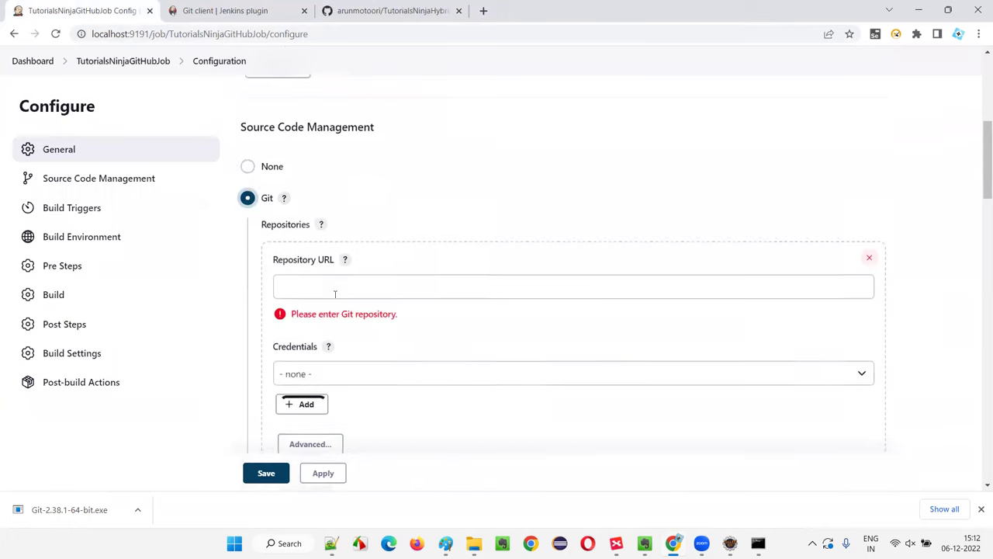
pyautogui.click(319, 271)
pyautogui.hotkey('ctrl', 'v')
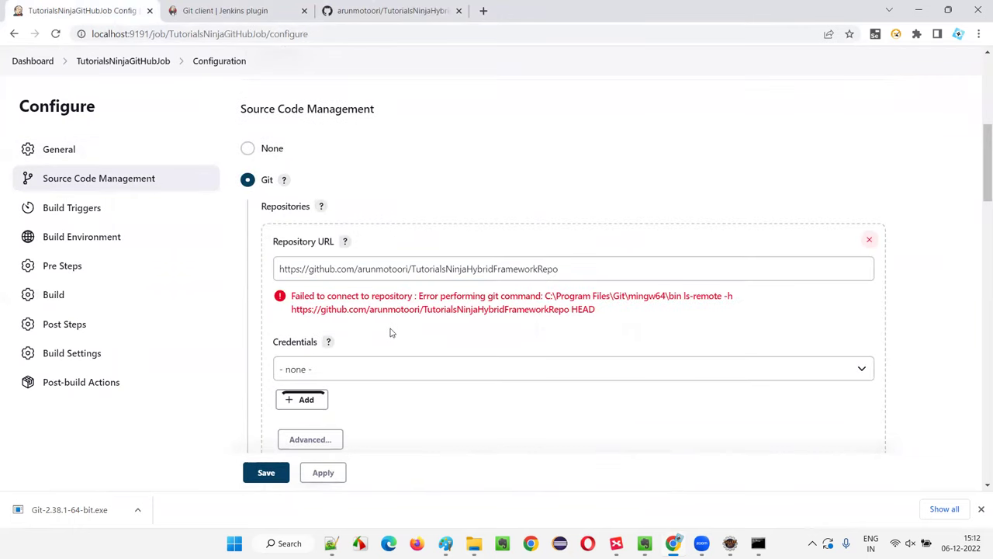
pyautogui.click(354, 358)
pyautogui.click(353, 358)
# Read the Repository URL help about repository paths and git clone syntax
pyautogui.moveTo(559, 269); pyautogui.dragTo(222, 263)
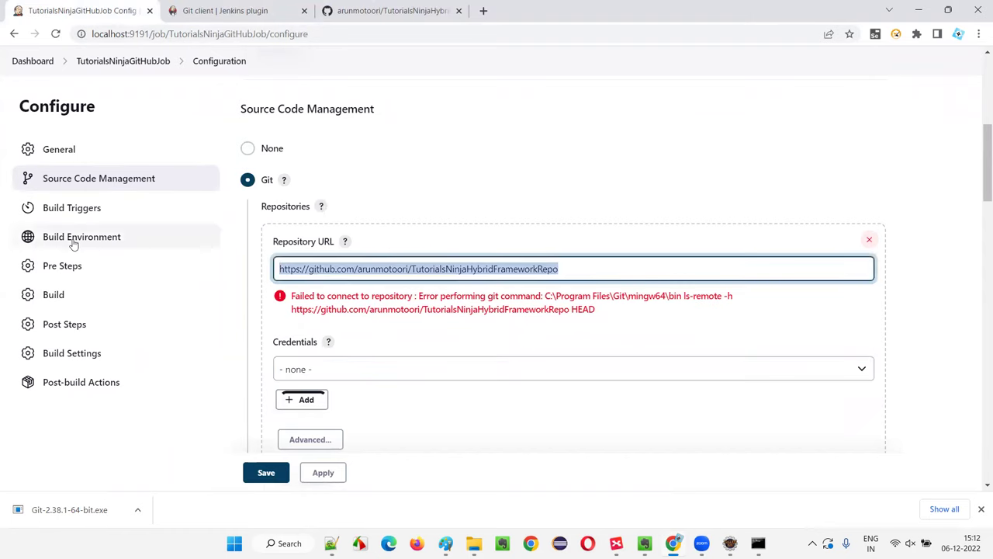
pyautogui.click(346, 242)
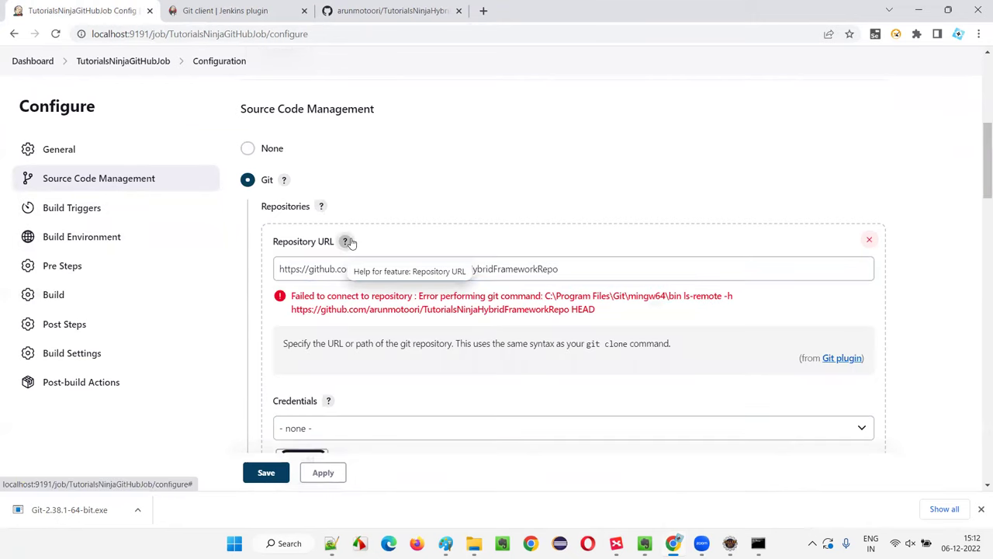
pyautogui.moveTo(358, 345); pyautogui.dragTo(452, 343)
pyautogui.moveTo(302, 344); pyautogui.dragTo(401, 344)
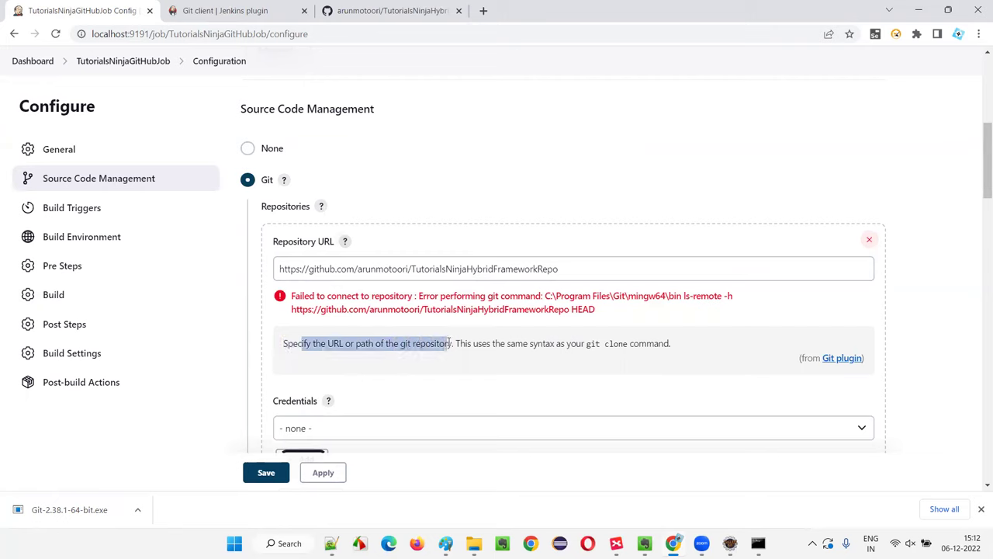
pyautogui.moveTo(450, 343); pyautogui.dragTo(677, 347)
pyautogui.click(677, 347)
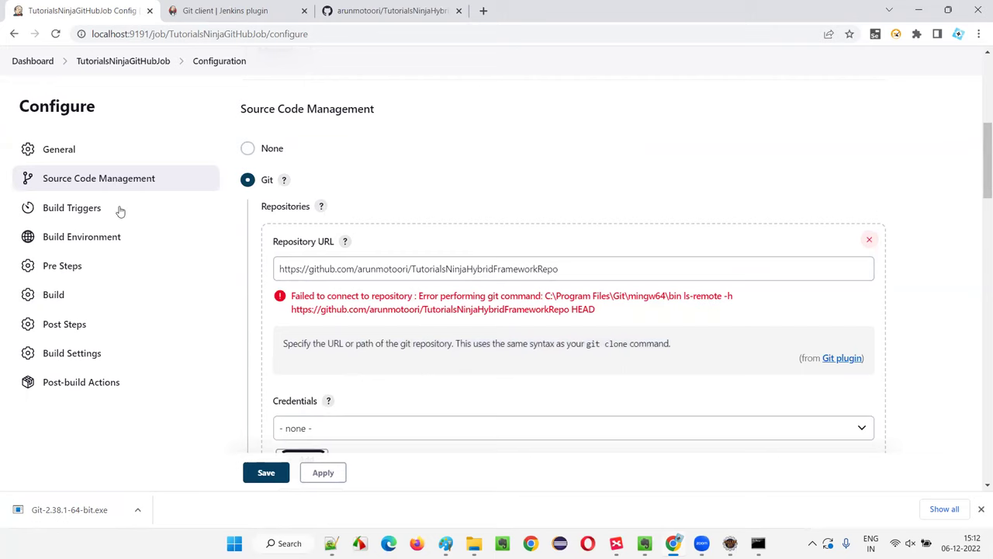
pyautogui.moveTo(344, 343); pyautogui.dragTo(710, 359)
pyautogui.click(707, 359)
pyautogui.moveTo(439, 353); pyautogui.dragTo(688, 355)
pyautogui.click(688, 357)
# Replace the Repository URL with the HTTPS .git clone address from GitHub's Code menu
pyautogui.click(239, 22)
pyautogui.click(351, 12)
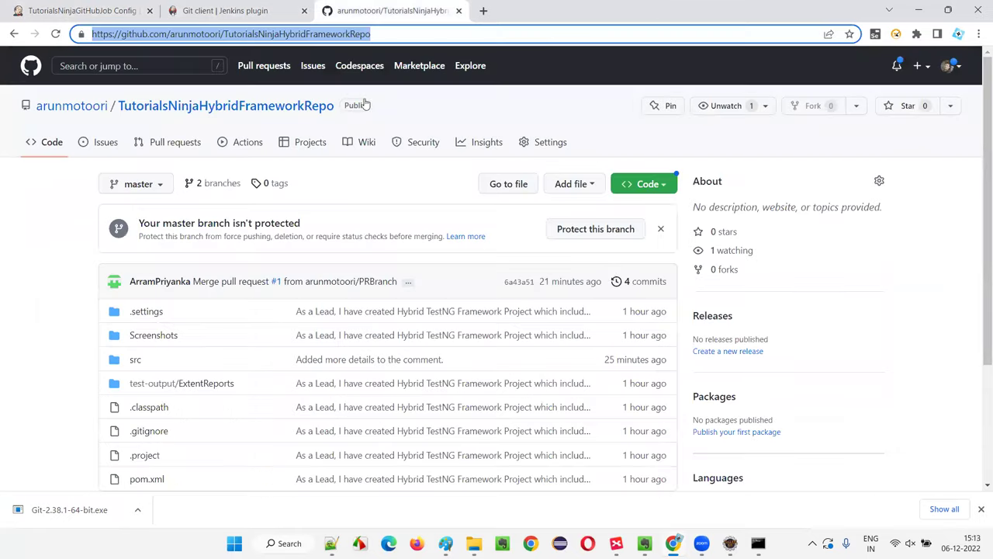
pyautogui.click(644, 185)
pyautogui.click(650, 303)
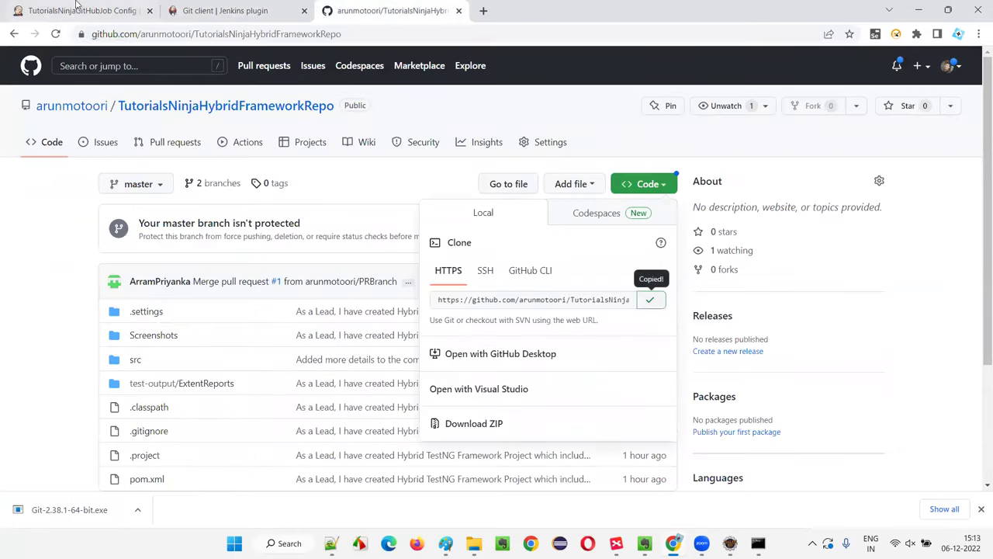
pyautogui.hotkey('ctrl', '1')
pyautogui.moveTo(606, 271); pyautogui.dragTo(215, 211)
pyautogui.hotkey('ctrl', 'v')
pyautogui.click(457, 183)
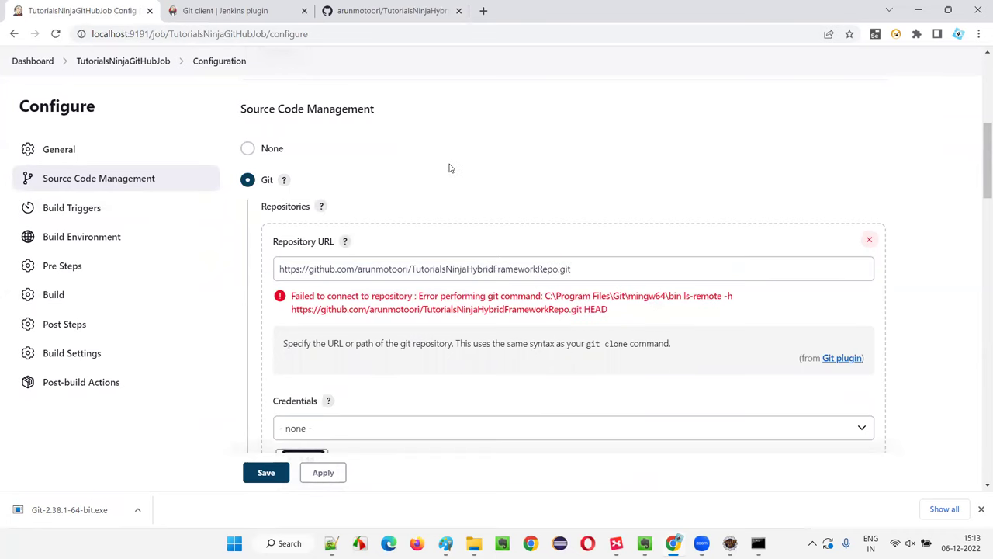
pyautogui.scroll(-2, 449, 168)
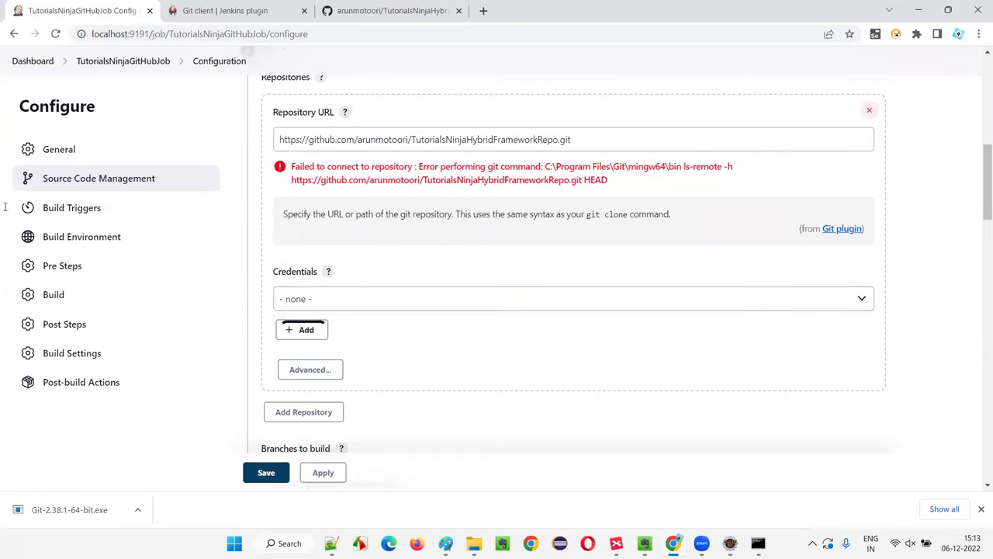
# Open the Git plugin documentation on plugins.jenkins.io from the Repository URL help
pyautogui.click(842, 229)
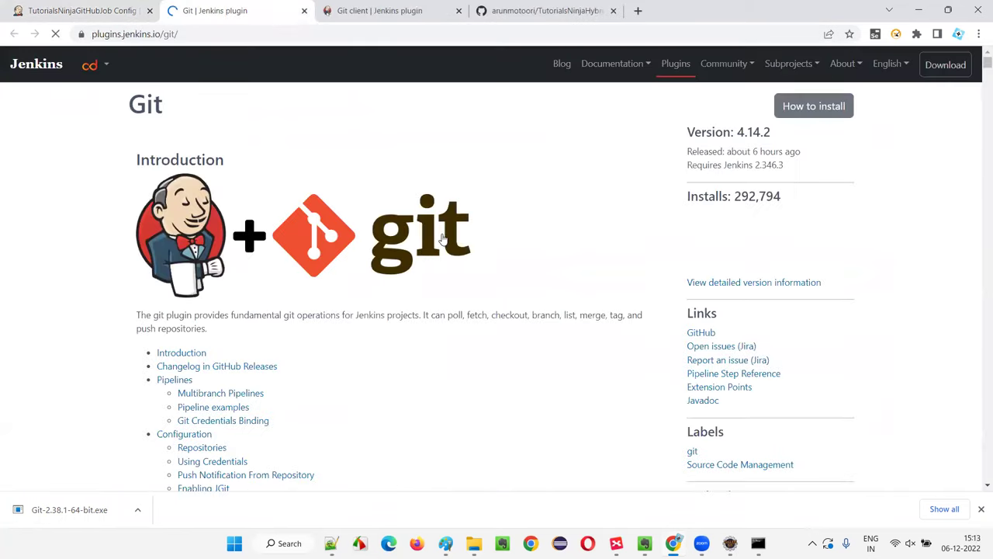
pyautogui.scroll(-3, 195, 293)
pyautogui.scroll(-3, 233, 283)
pyautogui.scroll(-6, 313, 287)
pyautogui.scroll(-10, 324, 278)
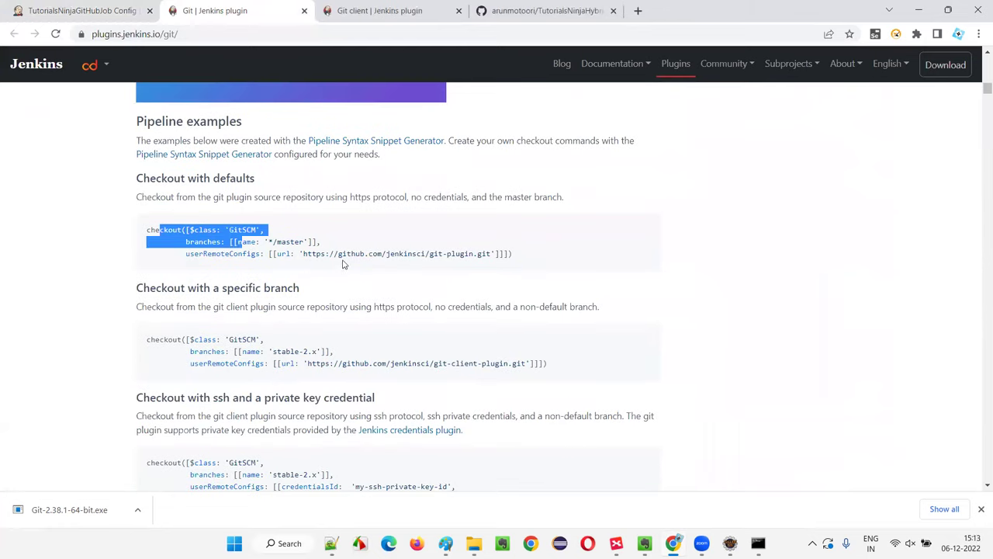
# Read through the default and https Pipeline checkout examples, highlighting their code
pyautogui.tripleClick(346, 264)
pyautogui.scroll(-4, 344, 267)
pyautogui.moveTo(206, 272); pyautogui.dragTo(452, 293)
pyautogui.click(453, 293)
pyautogui.scroll(-3, 457, 284)
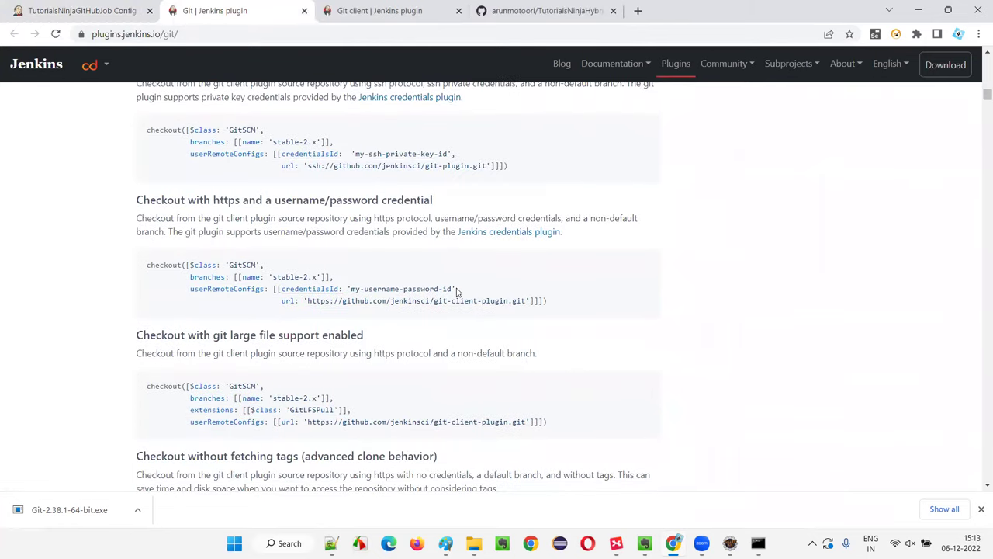
pyautogui.scroll(1, 446, 218)
pyautogui.moveTo(436, 183); pyautogui.dragTo(462, 169)
pyautogui.click(577, 210)
pyautogui.scroll(-3, 575, 211)
pyautogui.scroll(-4, 567, 216)
pyautogui.scroll(-4, 400, 284)
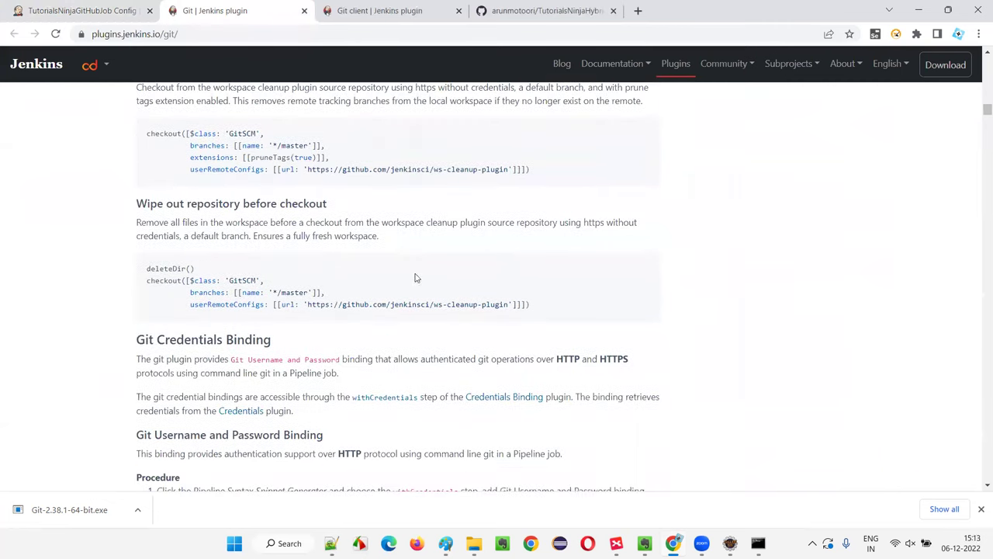
pyautogui.scroll(-3, 527, 284)
# Leave the job configuration unsaved and go to Manage Jenkins > Global Tool Configuration
pyautogui.click(81, 11)
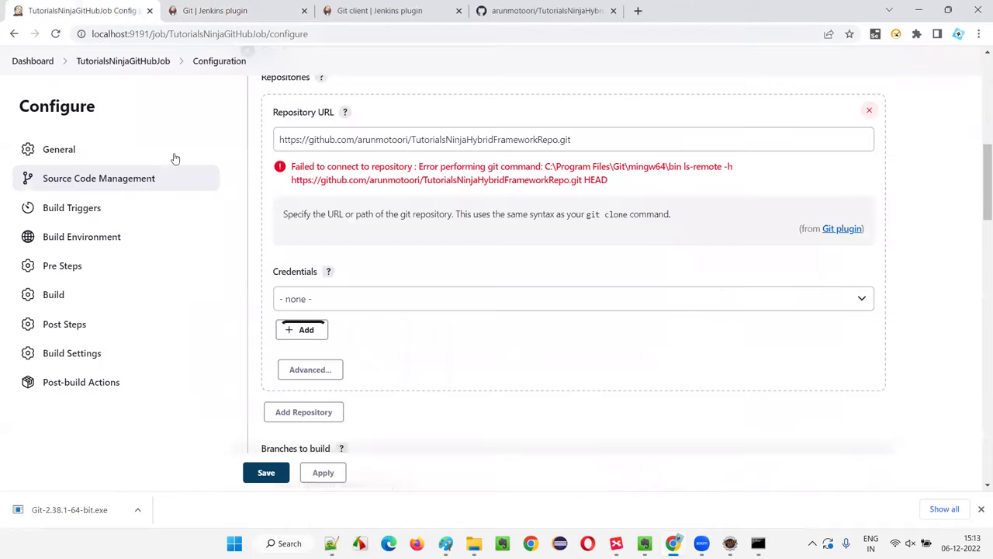
pyautogui.click(32, 61)
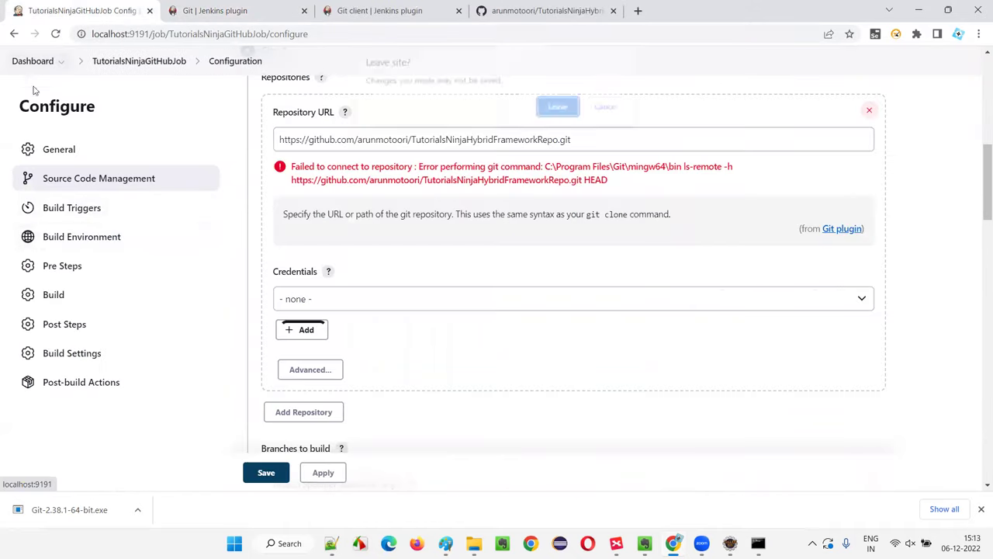
pyautogui.click(559, 107)
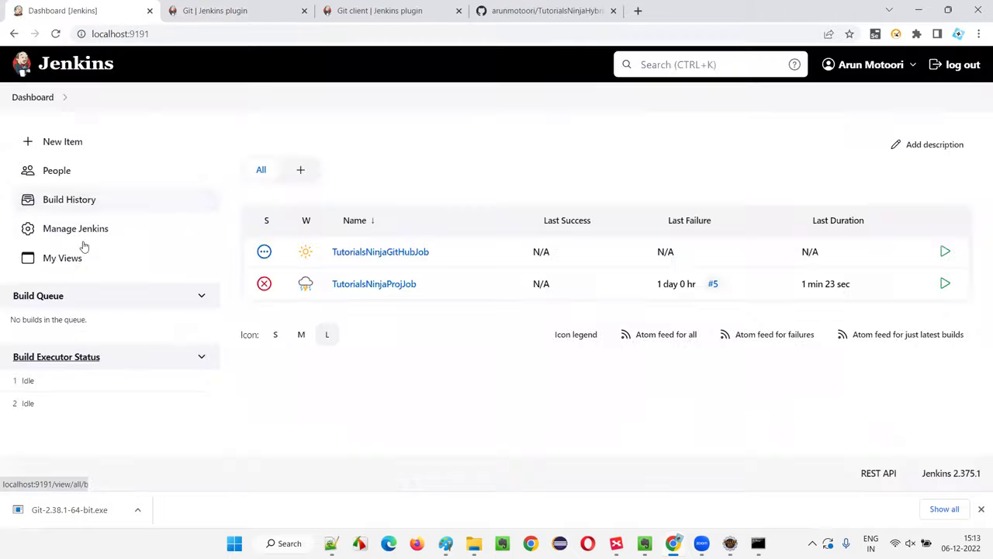
pyautogui.click(77, 232)
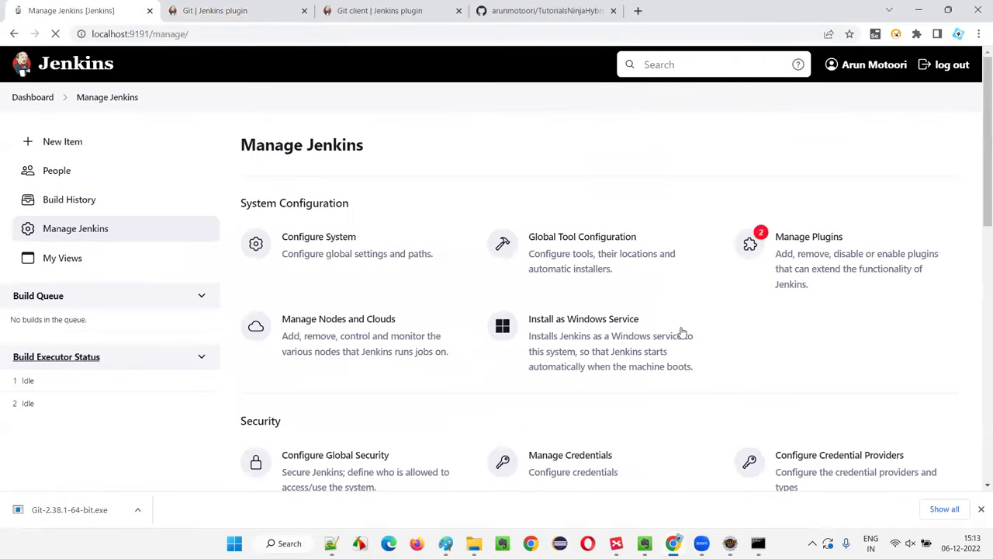
pyautogui.click(568, 243)
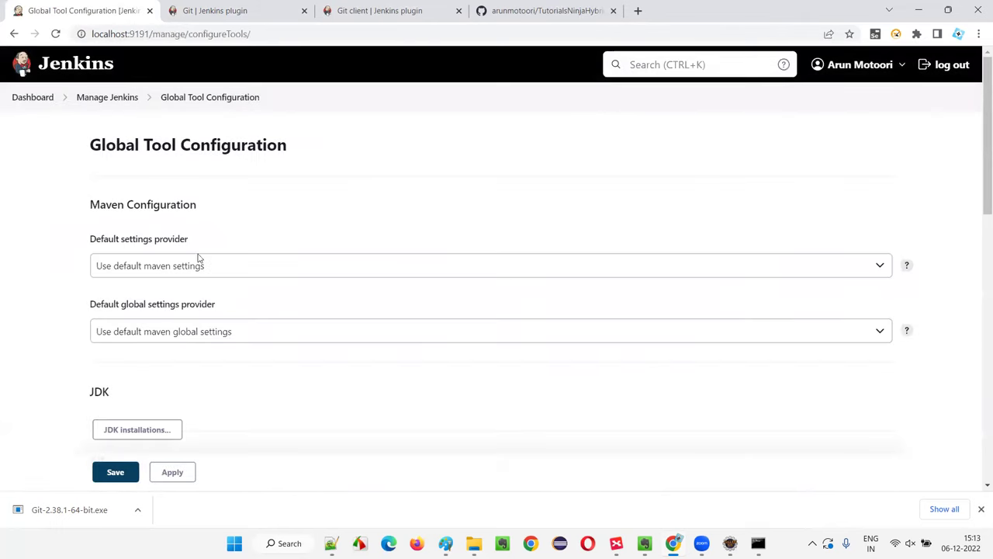
# Set Path to Git executable to C:\Program Files\Git\mingw64\bin\git.exe, then apply and save
pyautogui.scroll(-5, 274, 248)
pyautogui.click(264, 260)
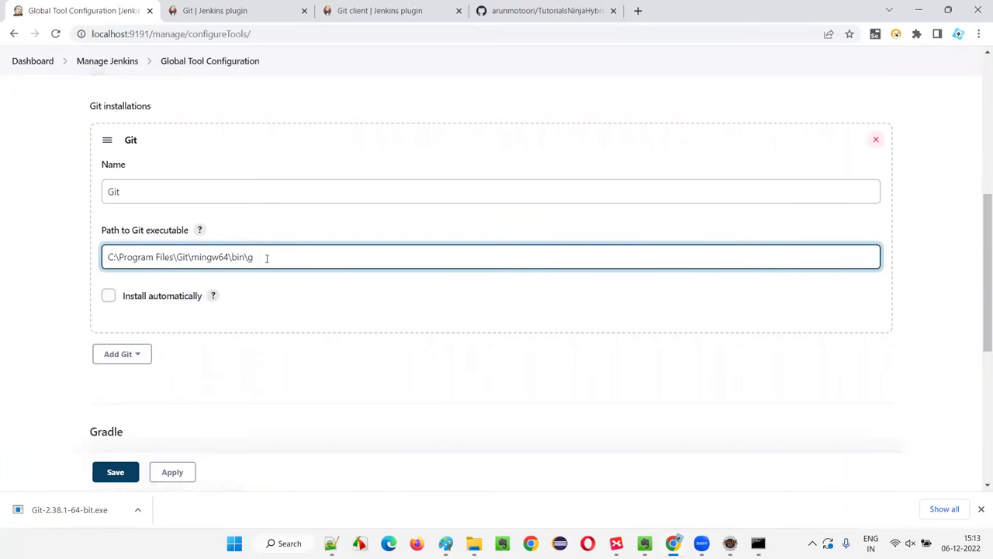
pyautogui.click(113, 277)
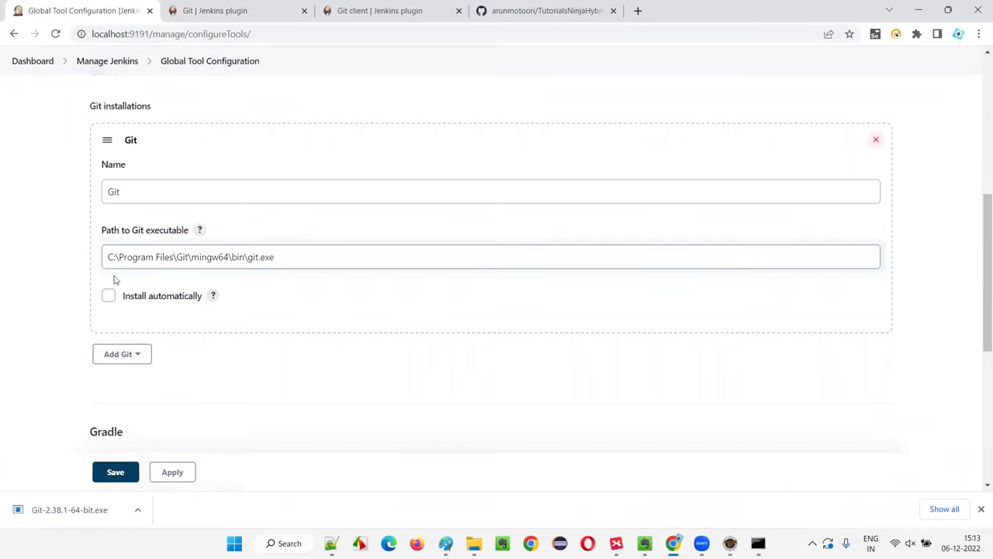
pyautogui.scroll(-3, 275, 370)
pyautogui.click(115, 471)
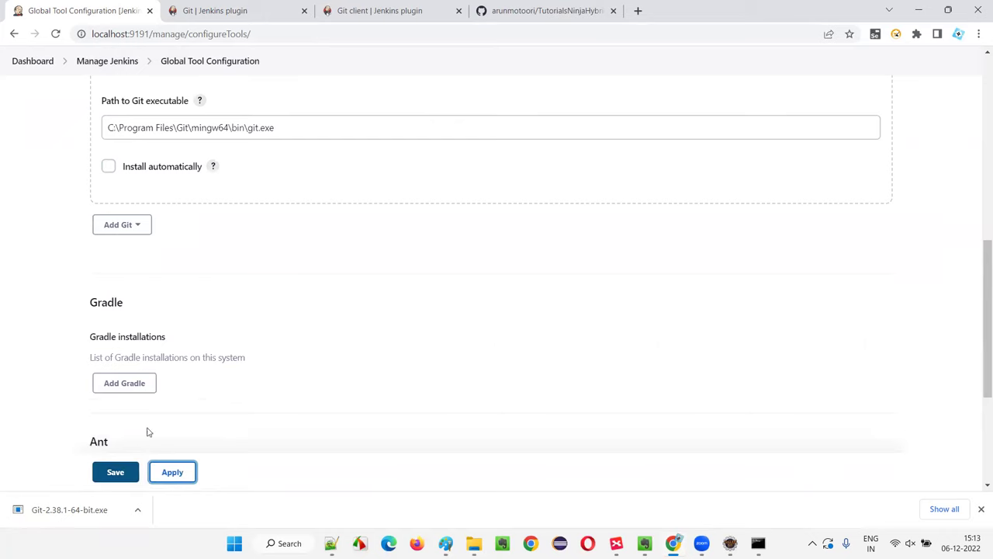
pyautogui.scroll(-3, 200, 311)
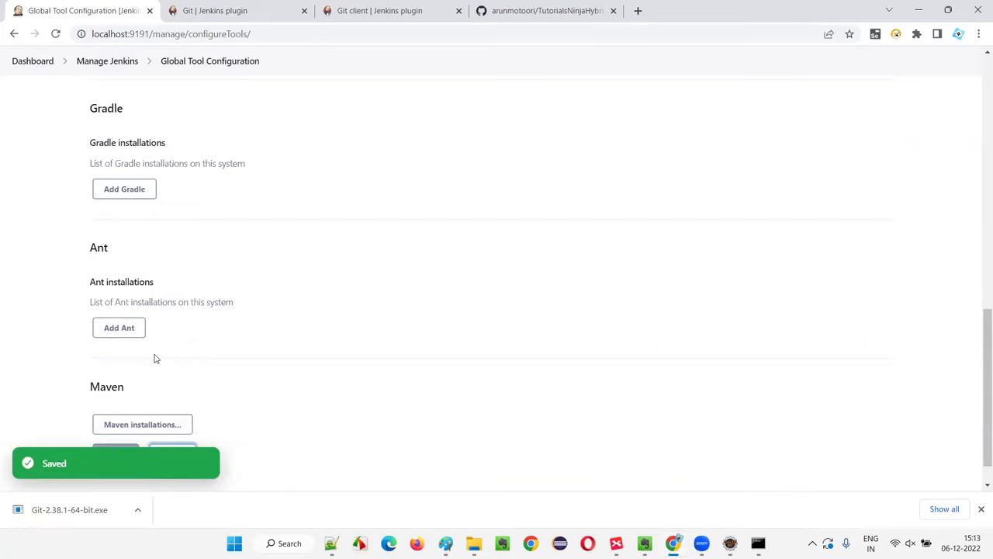
pyautogui.click(115, 414)
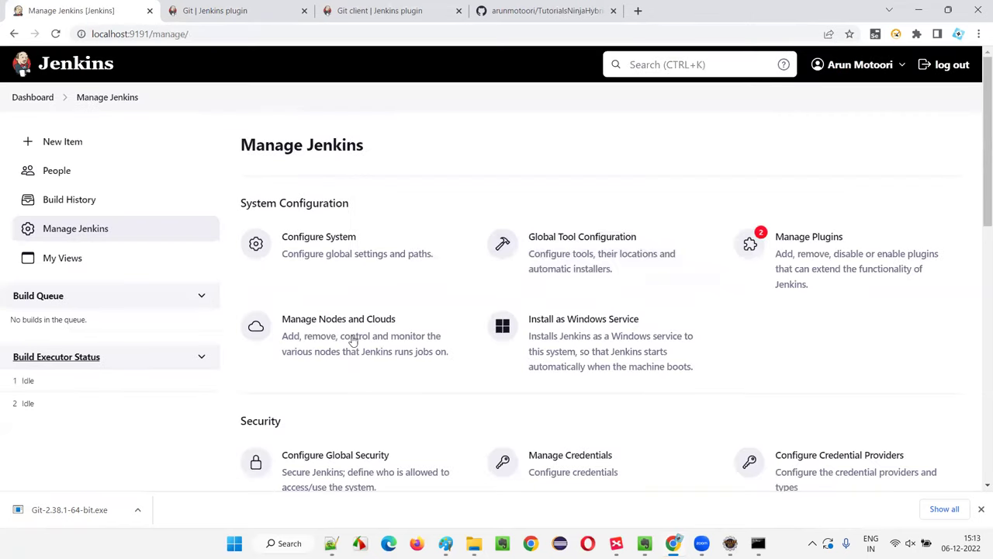
# Open TutorialsNinjaGitHubJob's configuration, choose Git source control and paste the repository URL
pyautogui.click(35, 98)
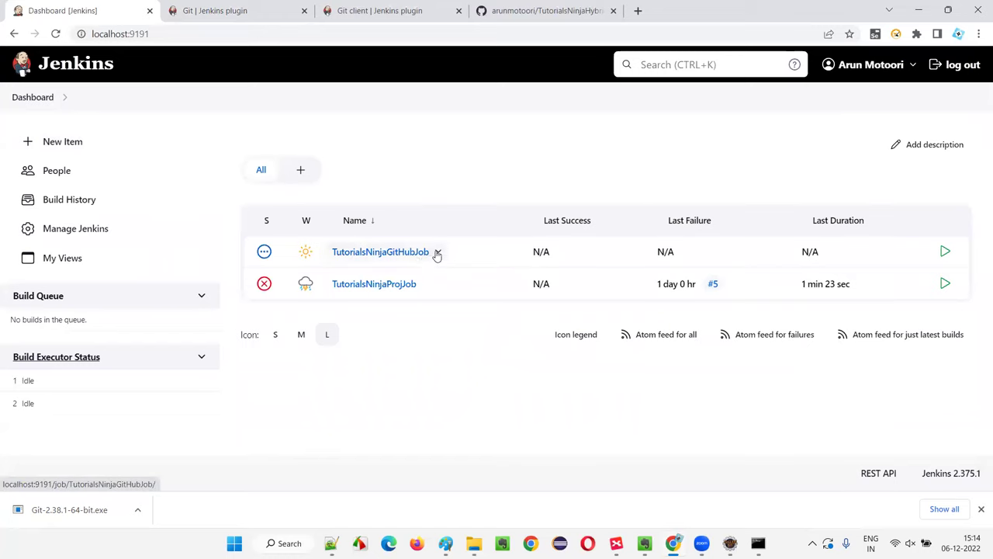
pyautogui.click(435, 253)
pyautogui.click(393, 336)
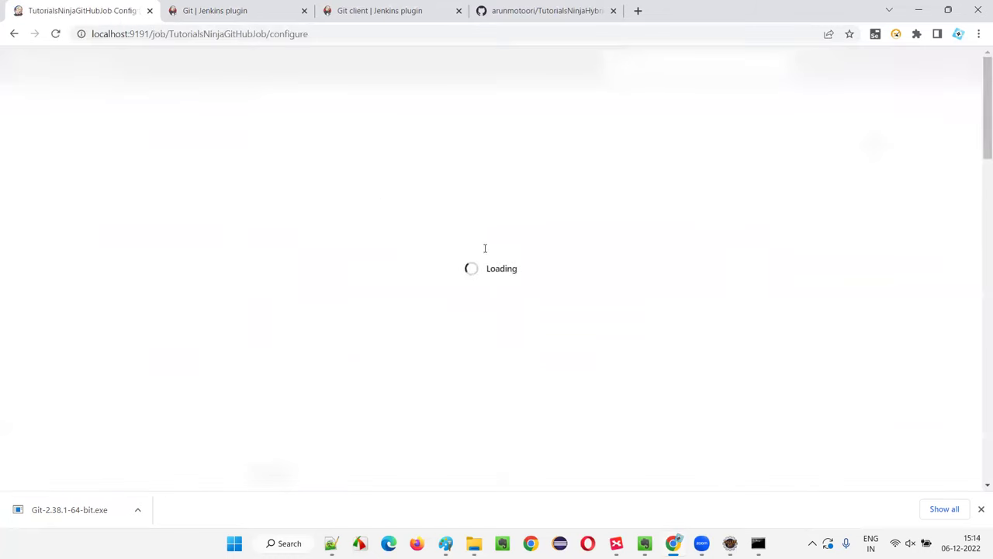
pyautogui.scroll(-1, 307, 286)
pyautogui.scroll(-3, 306, 285)
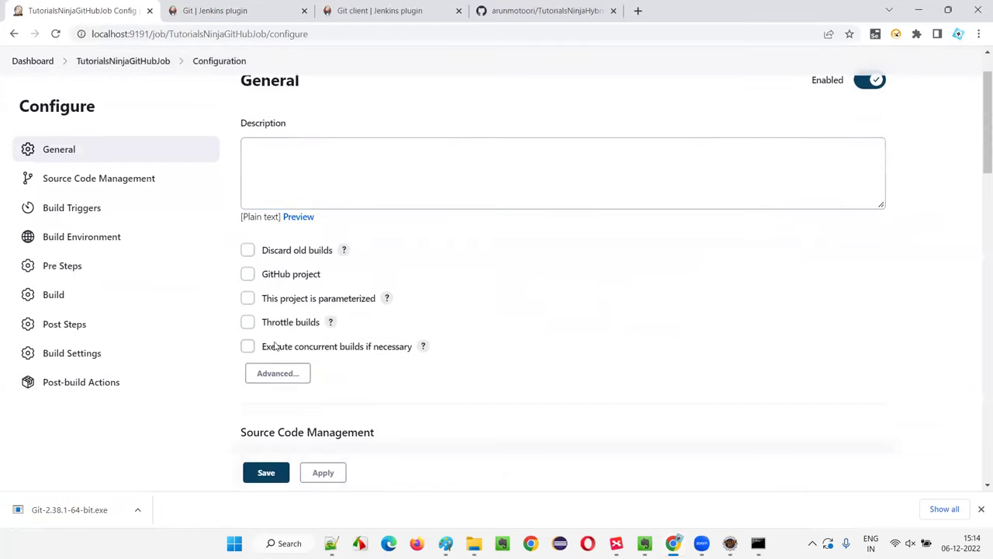
pyautogui.click(247, 309)
pyautogui.click(340, 404)
pyautogui.write('https://github.com/arunmotoori/TutorialsNinjaHybridFrameworkRepo.git')
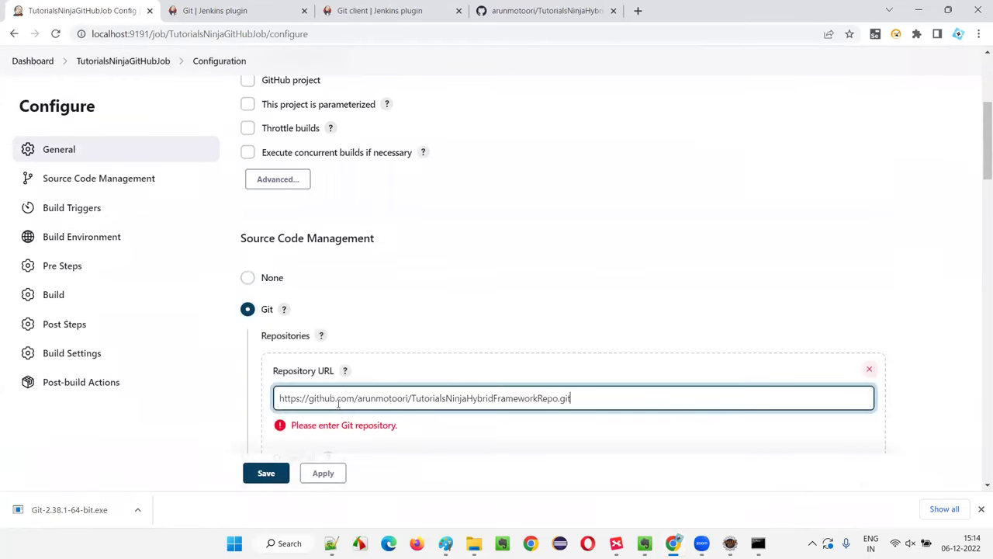
pyautogui.click(675, 307)
# Close the plugin documentation tabs and replace the Repository URL with the address copied from GitHub
pyautogui.moveTo(208, 12); pyautogui.dragTo(78, 11)
pyautogui.click(150, 11)
pyautogui.click(188, 11)
pyautogui.click(233, 11)
pyautogui.click(150, 11)
pyautogui.click(193, 15)
pyautogui.tripleClick(184, 34)
pyautogui.hotkey('ctrl', 'c')
pyautogui.click(77, 11)
pyautogui.tripleClick(477, 397)
pyautogui.hotkey('ctrl', 'v')
pyautogui.click(534, 277)
# Review the TutorialsNinjaHybridFrameworkRepo address now in the Repository URL field
pyautogui.scroll(-3, 510, 353)
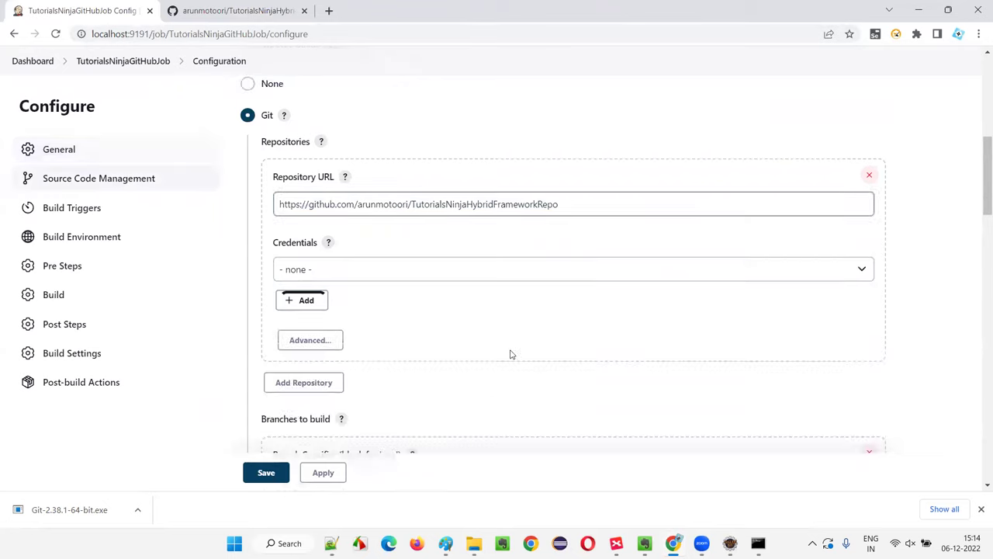
pyautogui.scroll(3, 572, 245)
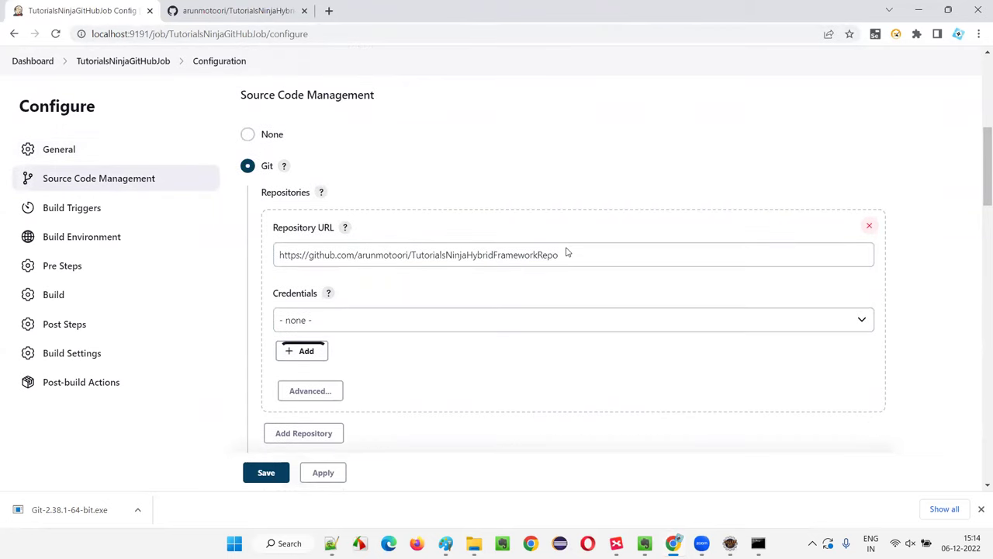
pyautogui.scroll(-4, 561, 246)
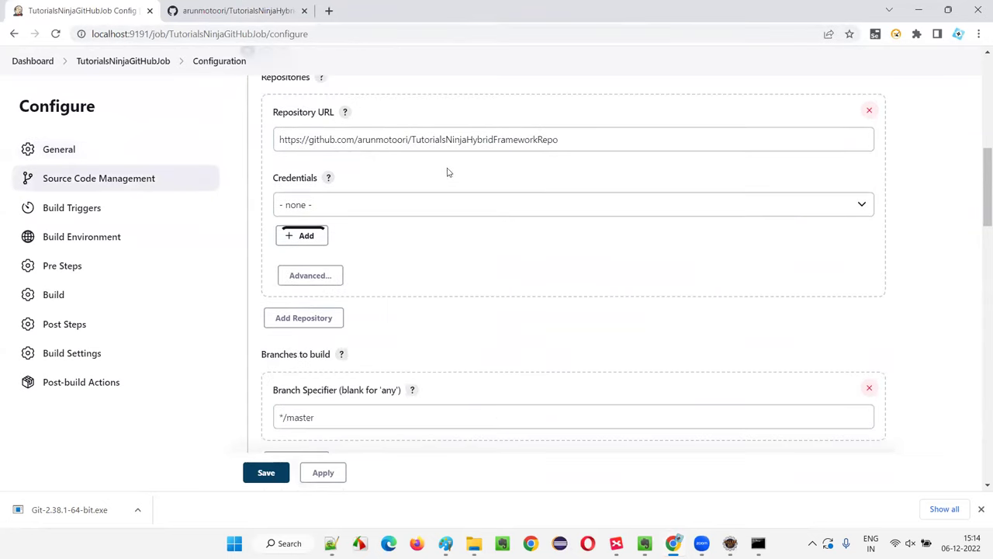
pyautogui.scroll(2, 360, 241)
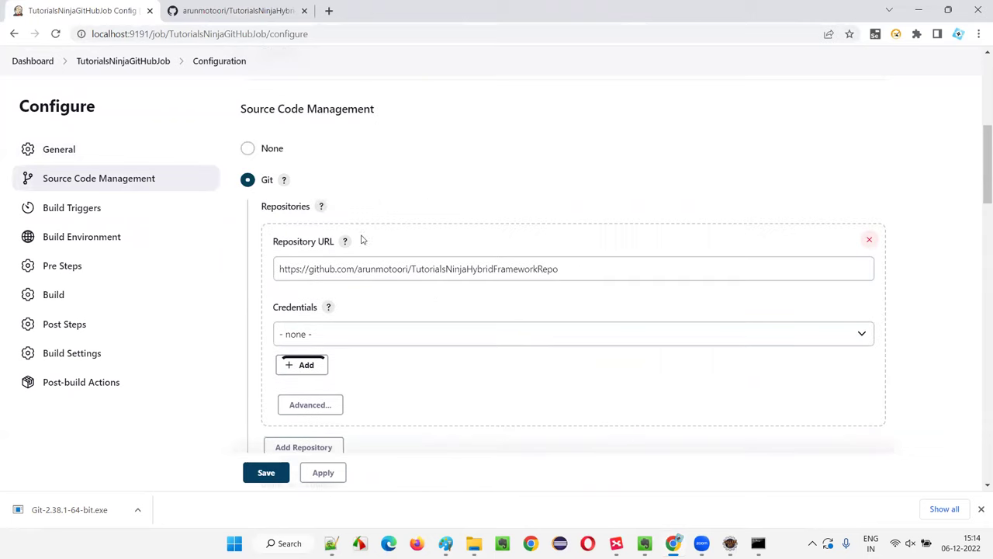
pyautogui.scroll(5, 423, 280)
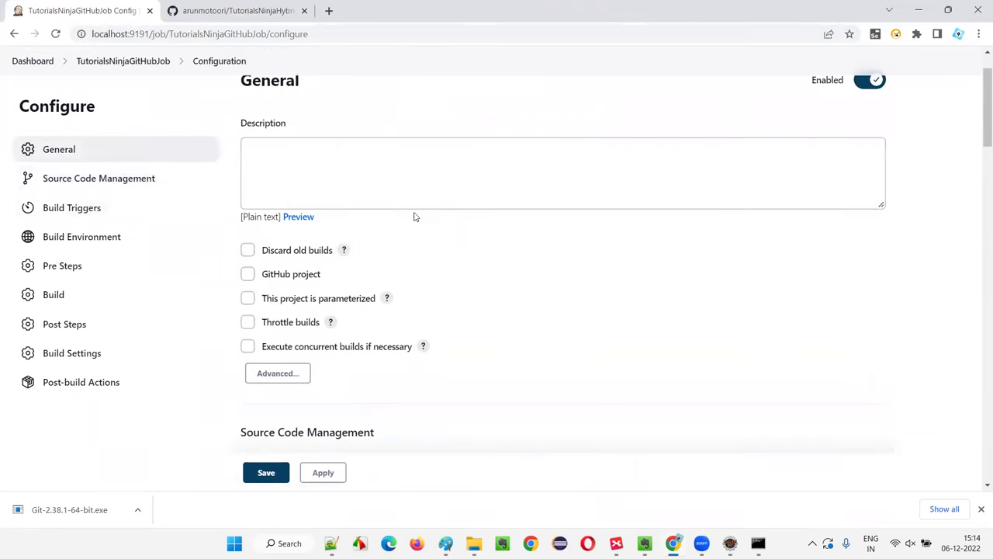
pyautogui.scroll(-5, 423, 224)
pyautogui.moveTo(279, 272); pyautogui.dragTo(574, 267)
pyautogui.click(561, 303)
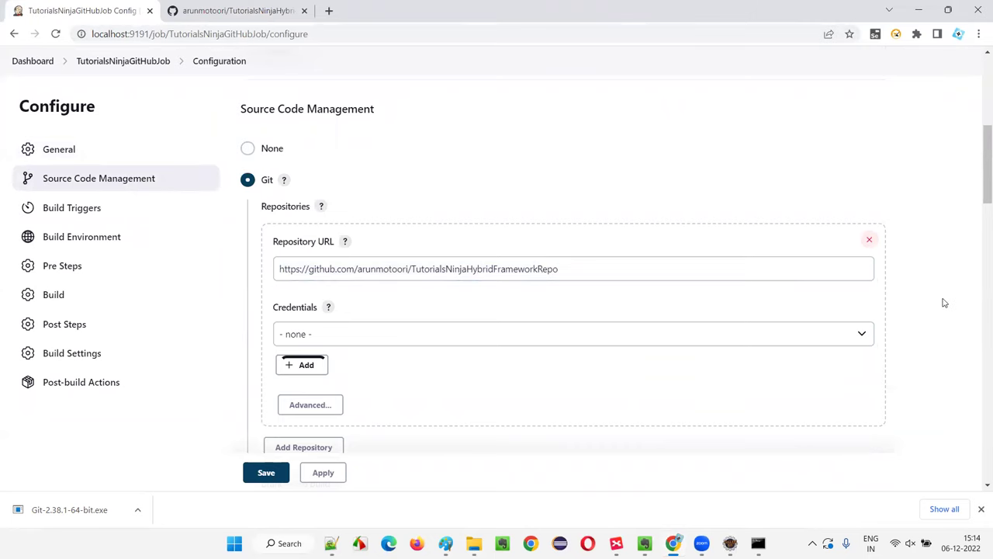
# Confirm the branch name on GitHub and keep the */master branch specifier
pyautogui.scroll(-3, 499, 350)
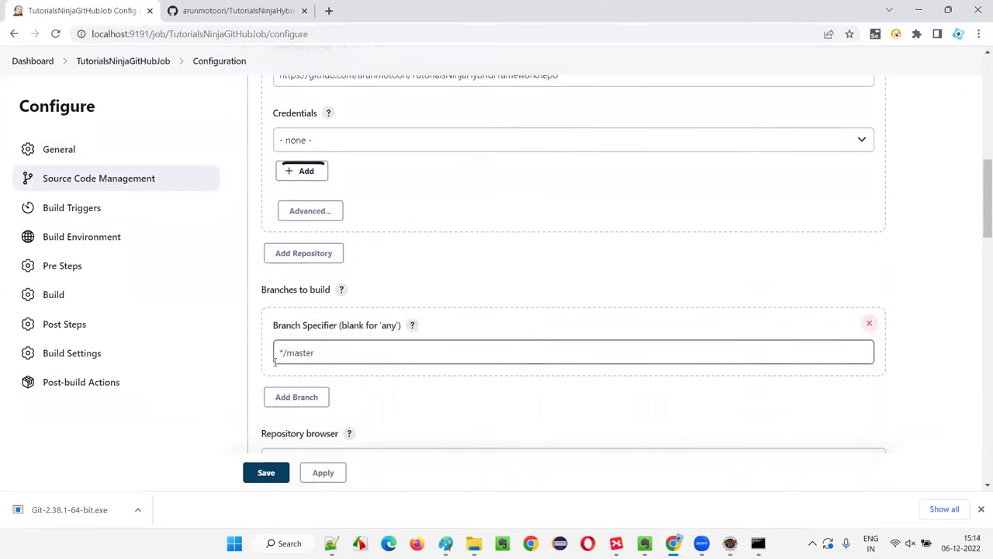
pyautogui.moveTo(285, 353); pyautogui.dragTo(315, 352)
pyautogui.click(193, 16)
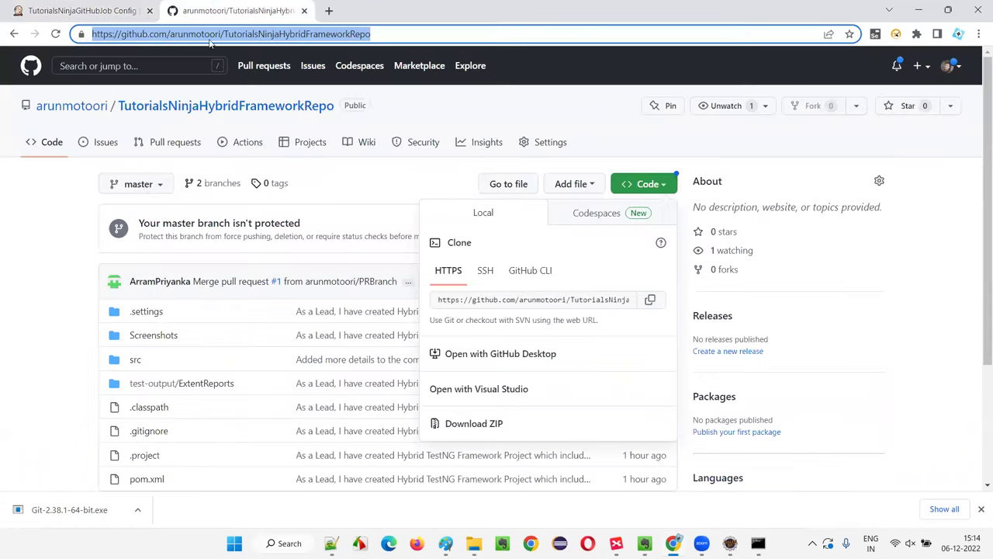
pyautogui.click(87, 10)
pyautogui.click(313, 354)
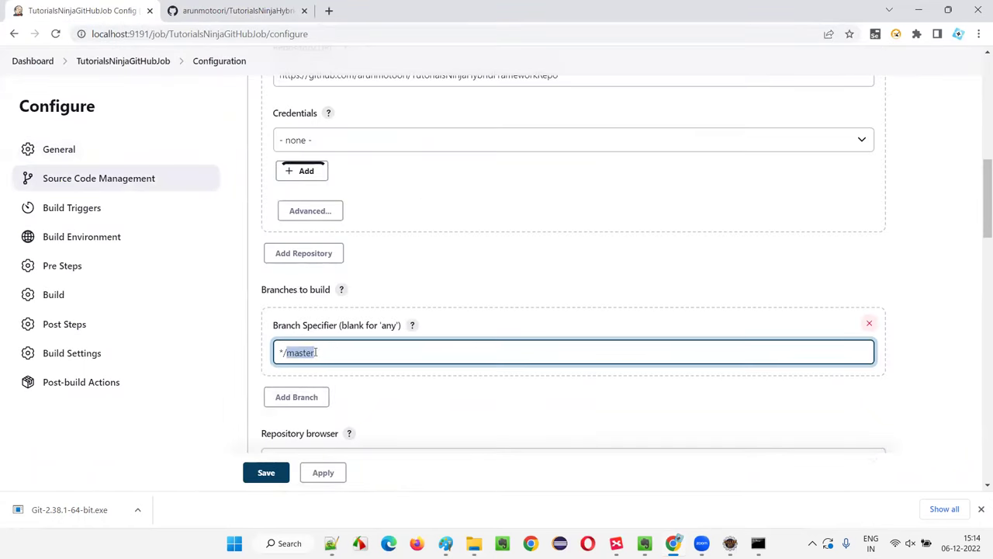
pyautogui.scroll(3, 388, 294)
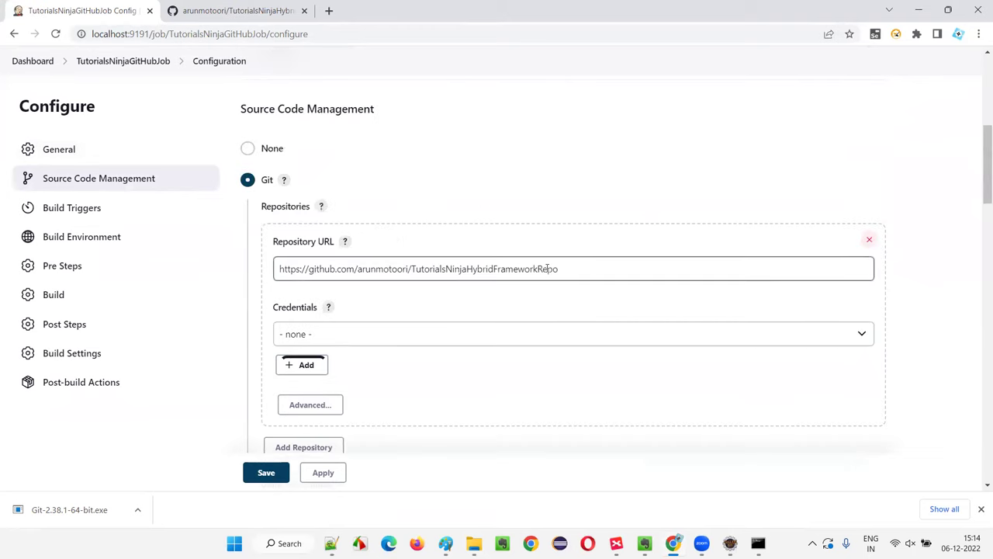
pyautogui.scroll(-3, 353, 347)
pyautogui.click(470, 350)
# Turn off the 'Build whenever a SNAPSHOT dependency is built' trigger
pyautogui.scroll(-3, 479, 339)
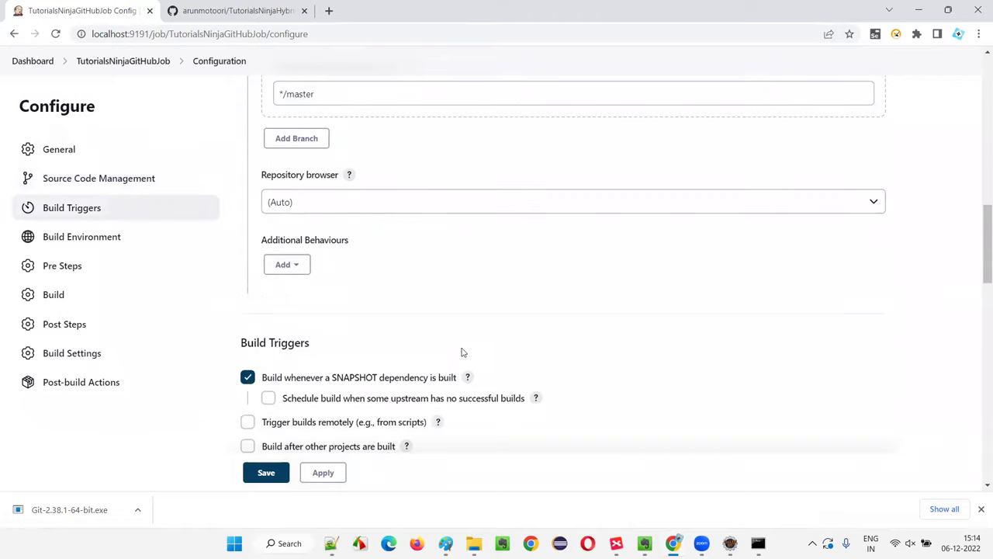
pyautogui.scroll(-3, 469, 258)
pyautogui.click(247, 184)
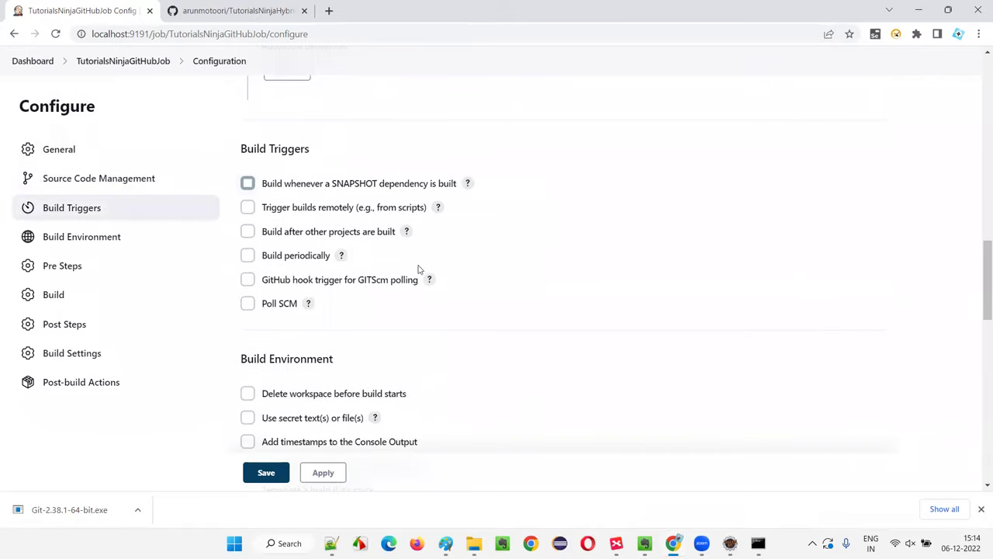
# Add an Invoke top-level Maven targets pre-build step using MAVEN_HOME with goal test
pyautogui.scroll(-3, 333, 233)
pyautogui.scroll(-3, 367, 280)
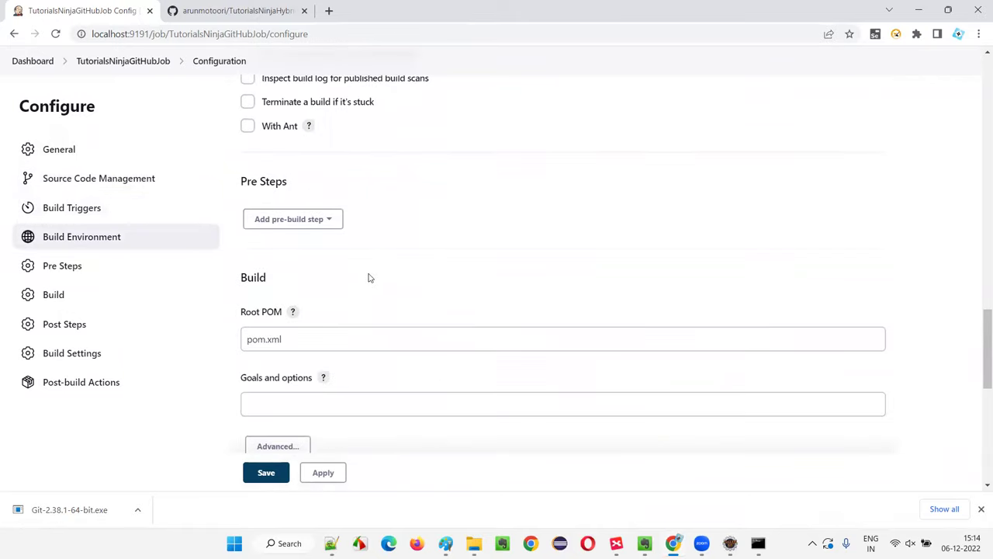
pyautogui.click(289, 220)
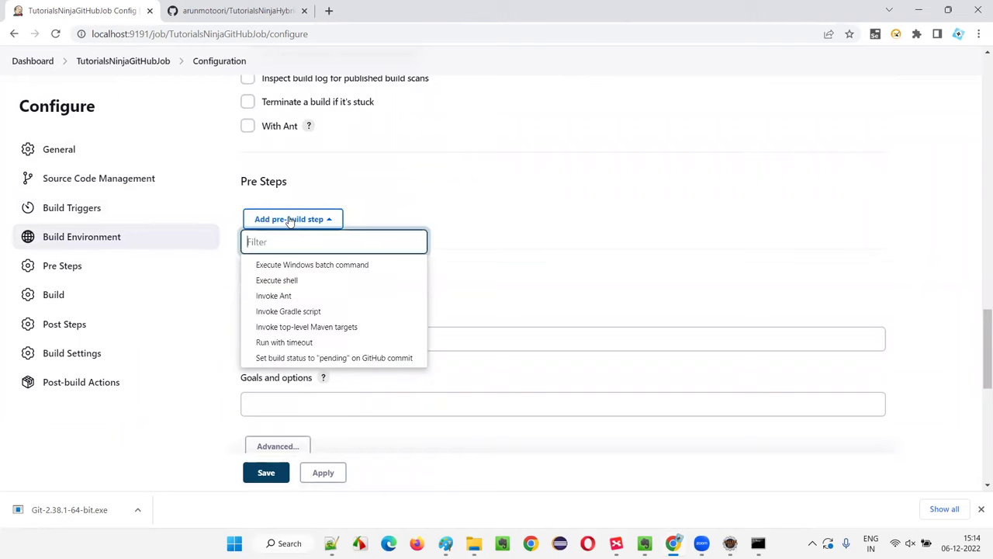
pyautogui.click(301, 326)
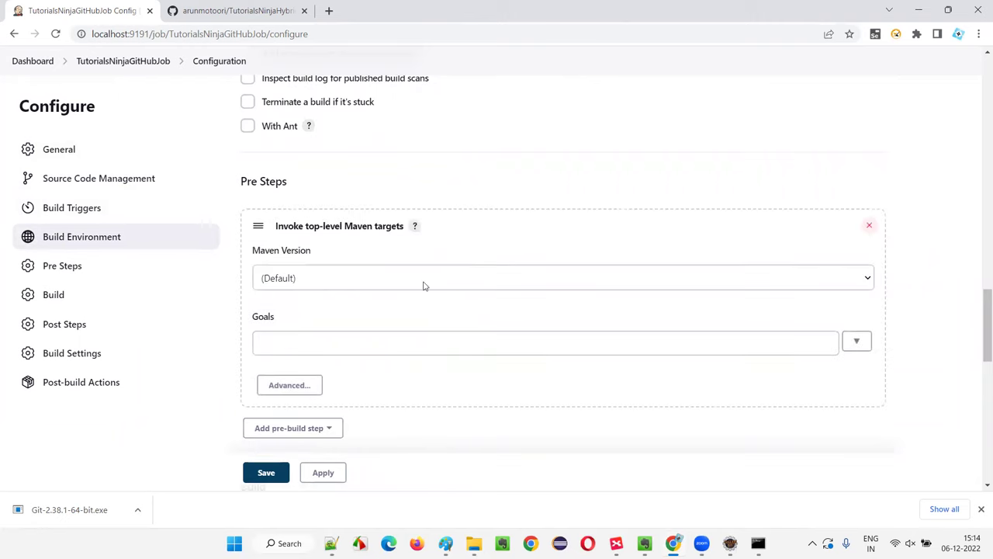
pyautogui.click(294, 289)
pyautogui.click(297, 310)
pyautogui.click(302, 339)
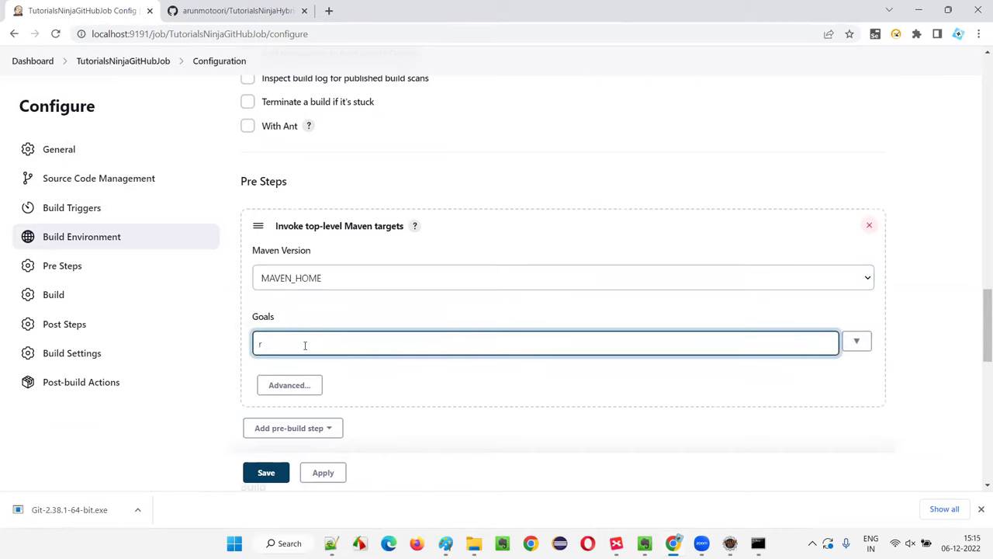
pyautogui.click(221, 391)
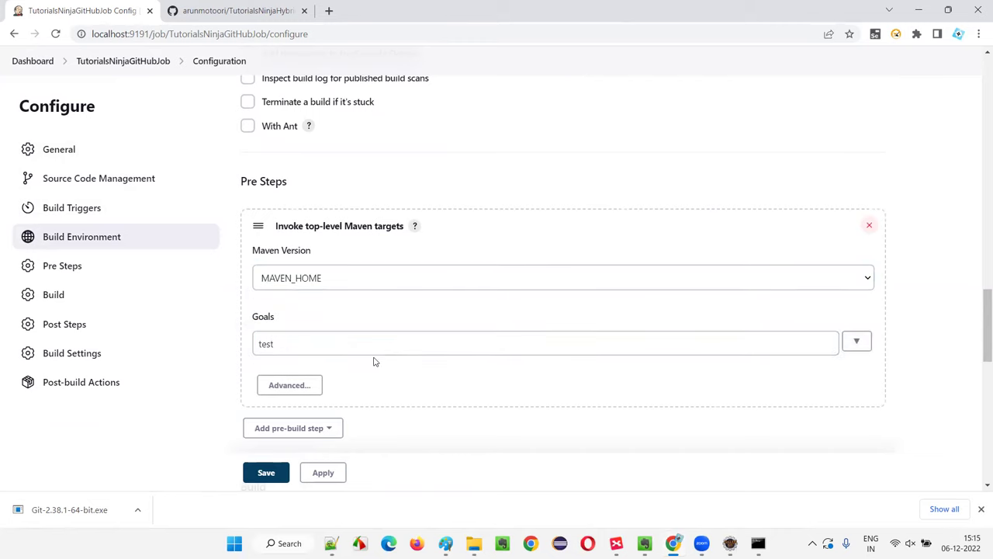
# Check the Build section's Root POM is pom.xml and move down to Post-build Actions
pyautogui.scroll(-2, 314, 331)
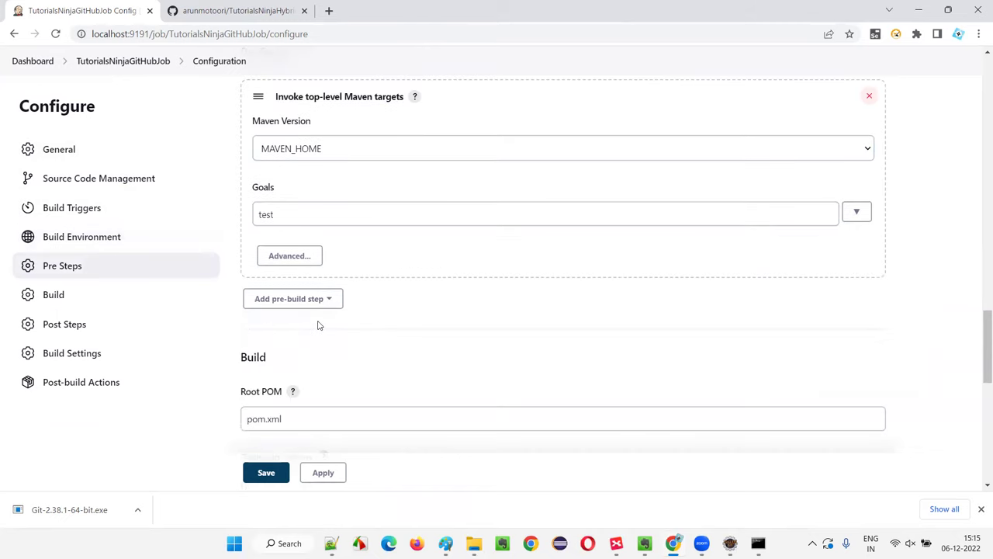
pyautogui.scroll(-2, 317, 325)
pyautogui.click(299, 289)
pyautogui.doubleClick(300, 289)
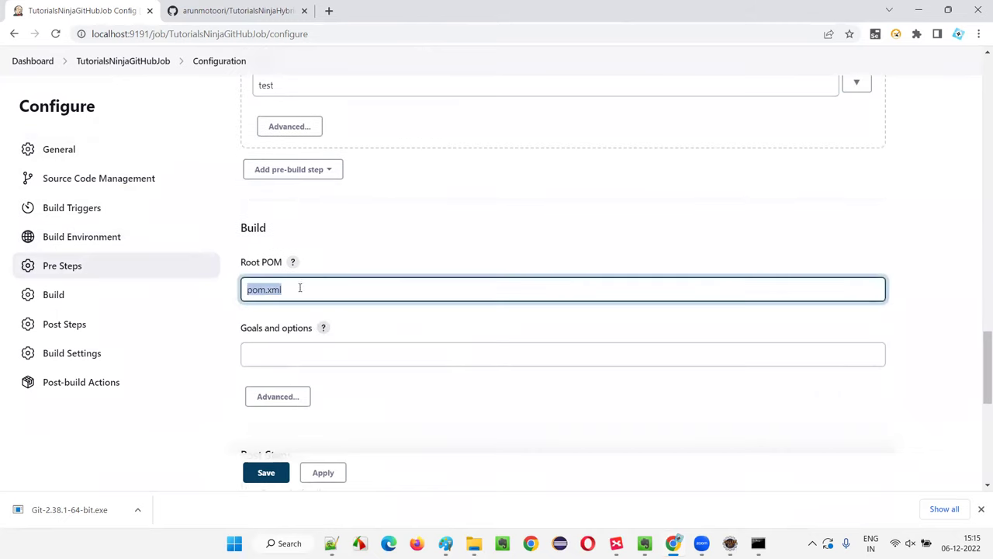
pyautogui.click(209, 377)
pyautogui.scroll(-6, 209, 377)
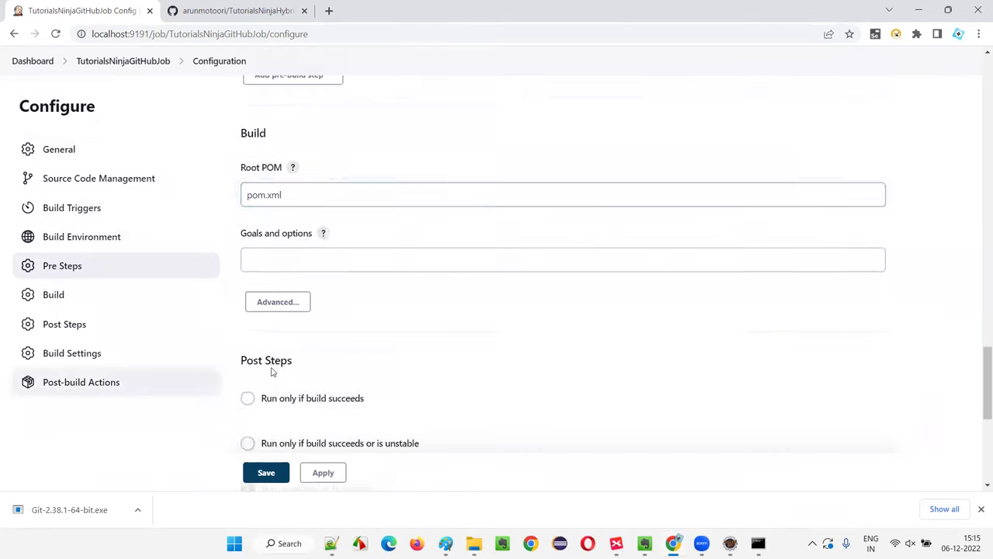
pyautogui.click(85, 332)
pyautogui.click(78, 293)
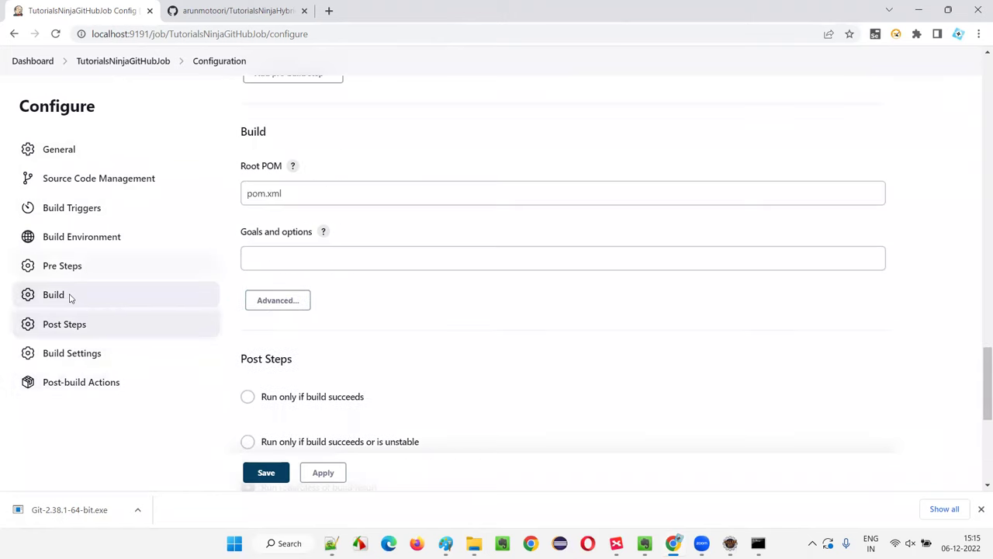
pyautogui.scroll(-1, 394, 298)
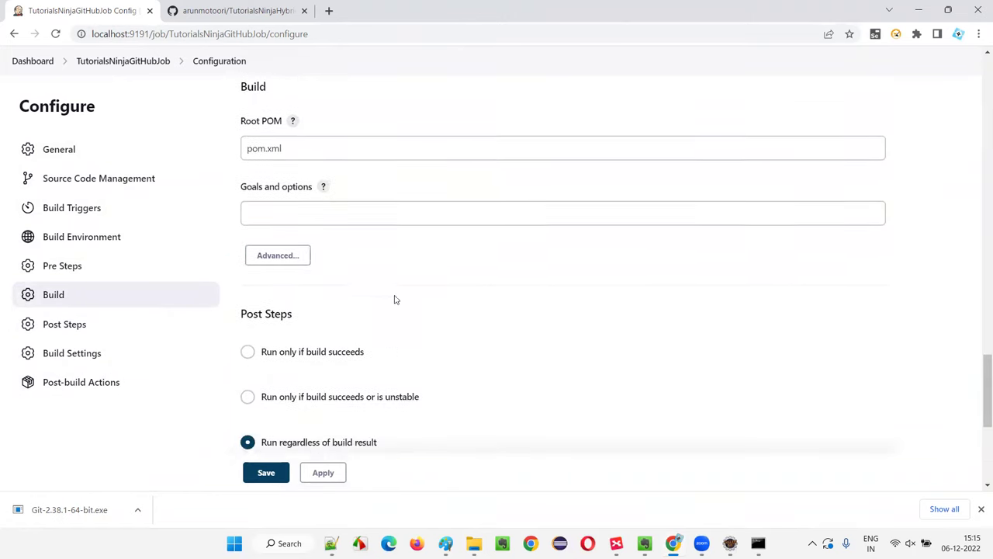
pyautogui.scroll(5, 392, 293)
pyautogui.scroll(2, 388, 290)
pyautogui.scroll(-1, 386, 287)
pyautogui.scroll(-5, 380, 315)
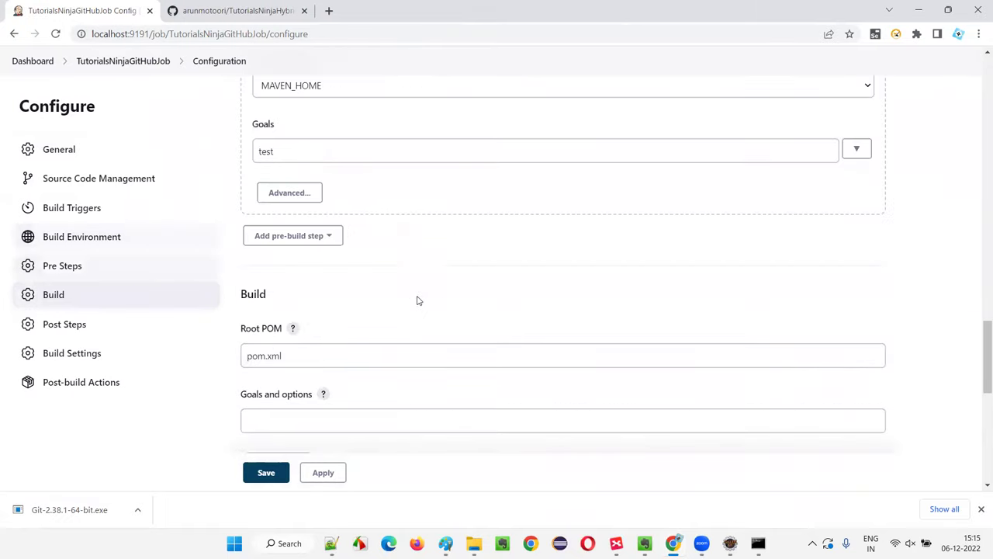
pyautogui.scroll(-2, 349, 312)
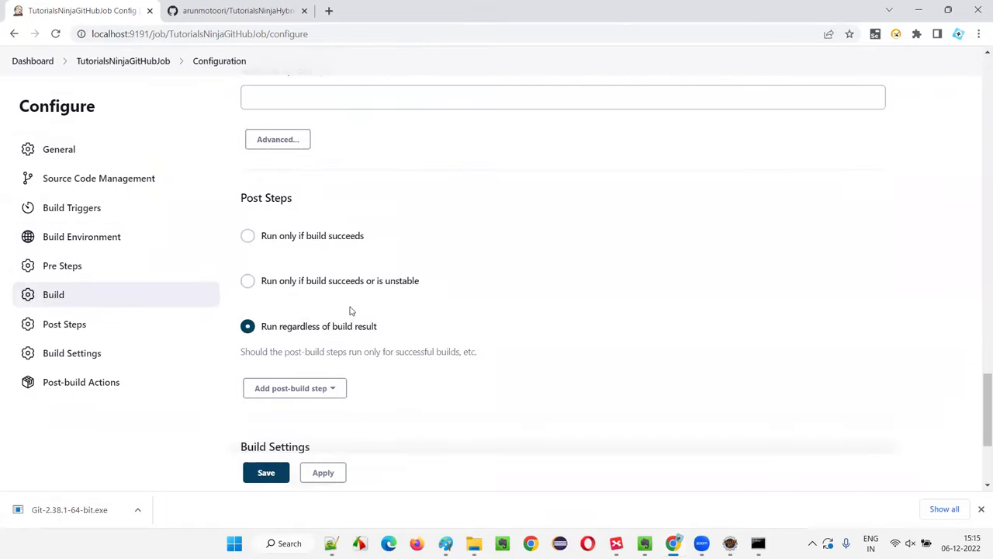
pyautogui.scroll(-1, 315, 305)
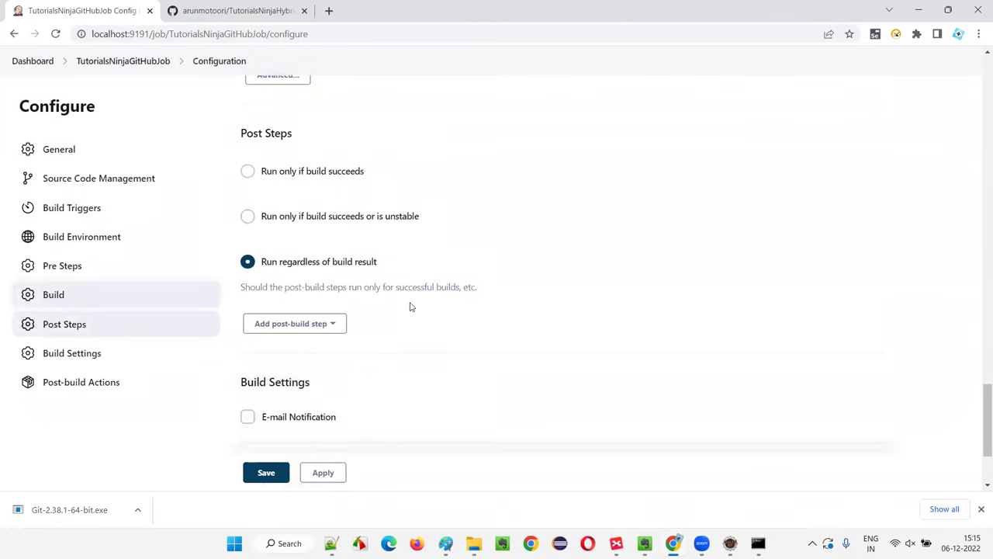
pyautogui.scroll(-2, 412, 307)
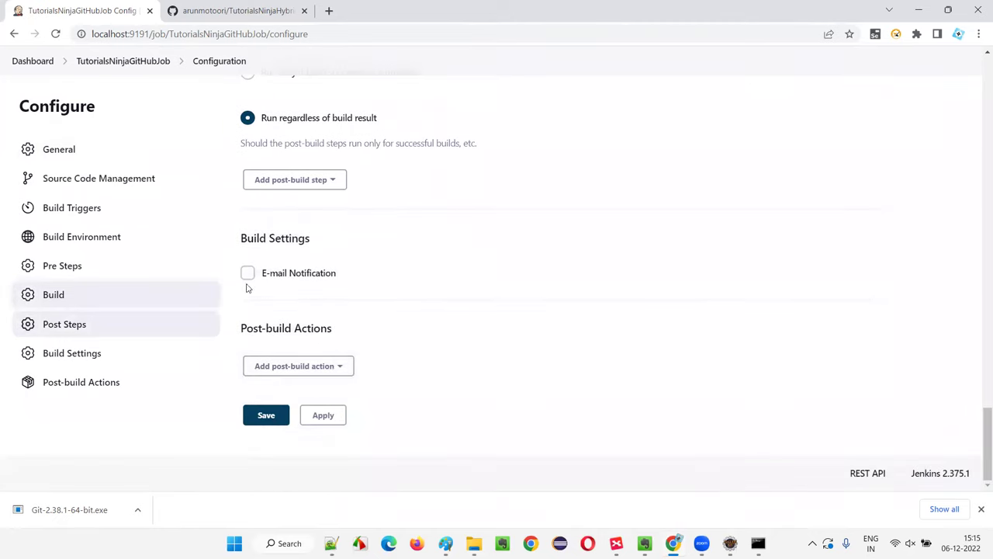
# Add a Publish TestNG Results post-build action with **/testng-results.xml, then apply and save
pyautogui.click(277, 366)
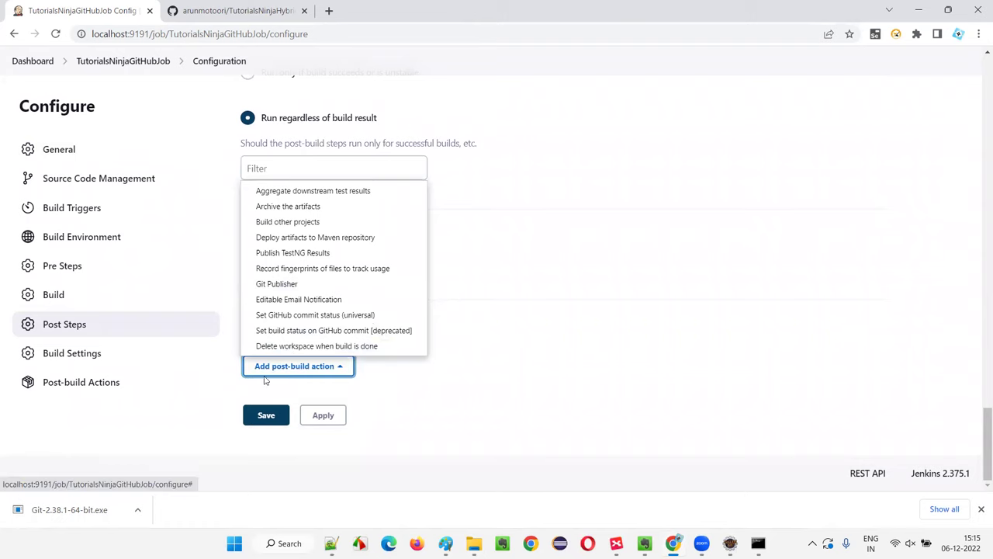
pyautogui.click(304, 253)
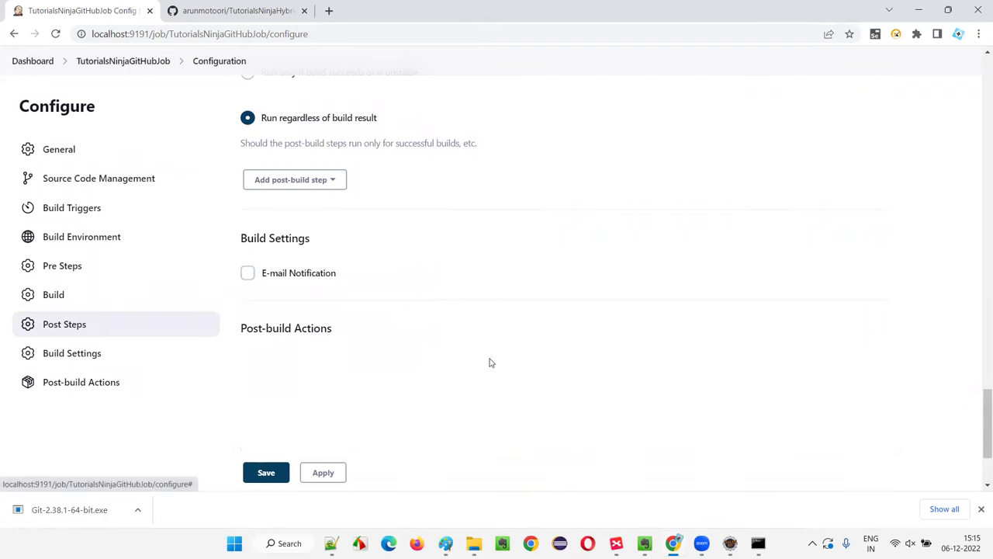
pyautogui.scroll(-2, 486, 378)
pyautogui.click(333, 412)
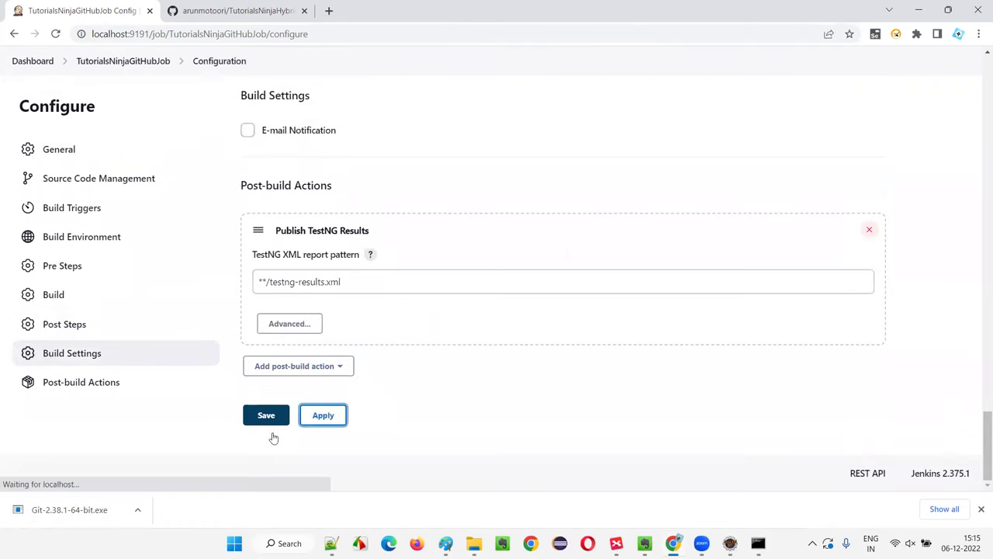
pyautogui.click(266, 419)
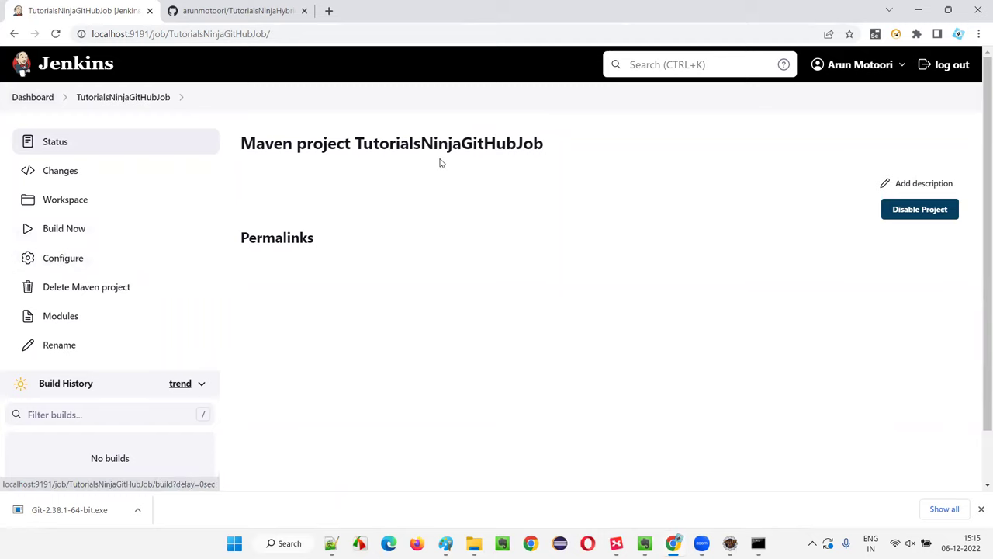
pyautogui.moveTo(244, 142); pyautogui.dragTo(356, 146)
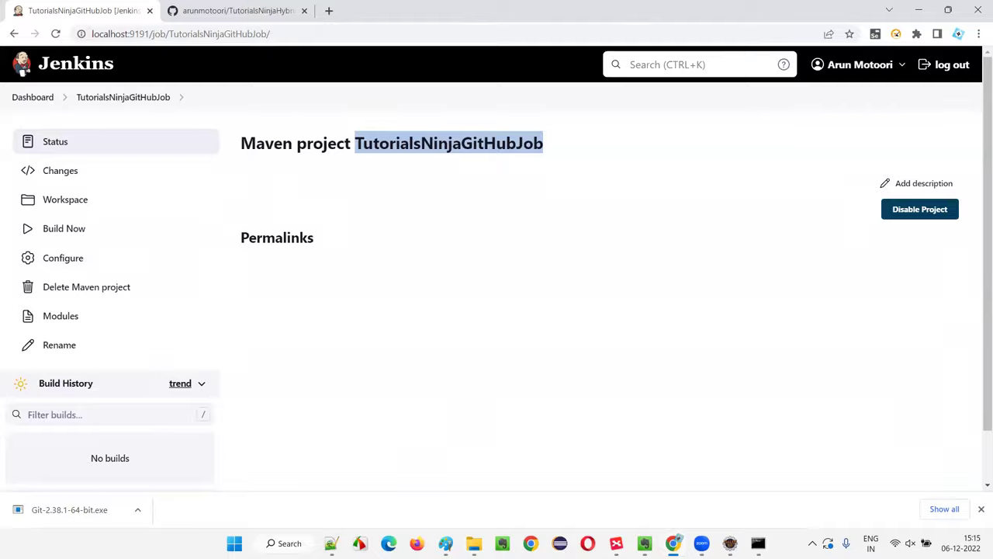
pyautogui.hotkey('alt', 'Tab')
pyautogui.click(204, 15)
pyautogui.scroll(-2, 153, 384)
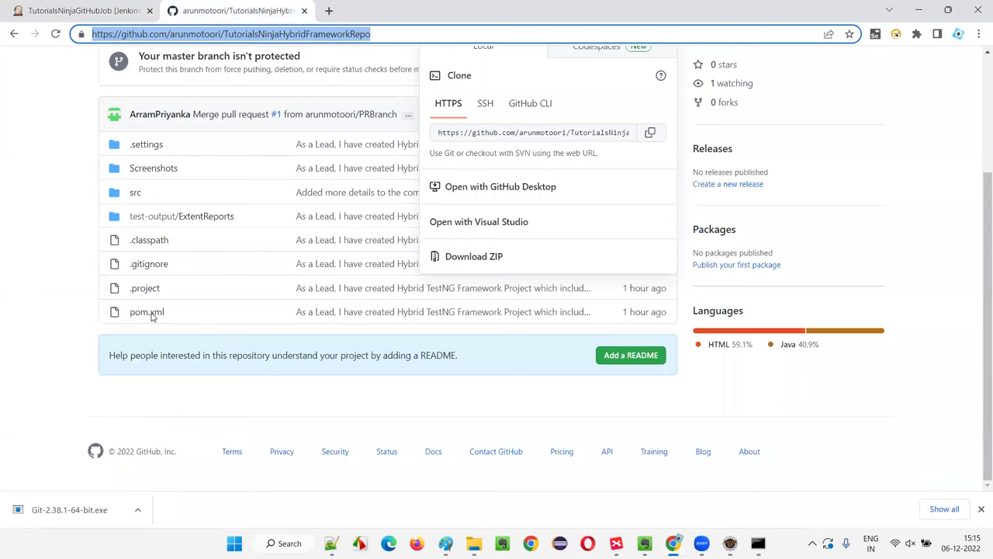
pyautogui.click(38, 320)
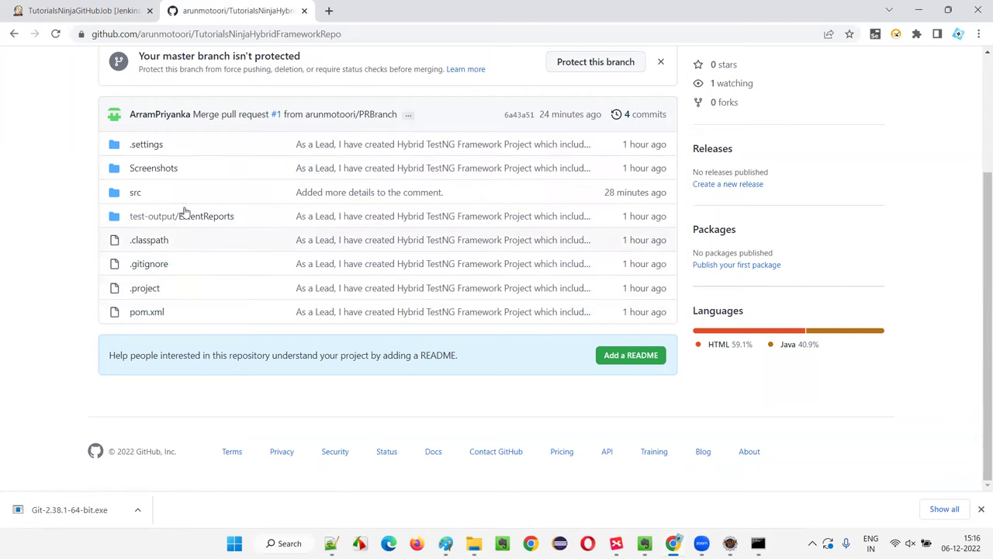
pyautogui.click(82, 11)
# Start a build, then review the Maven Project Job and Run Scripts from GitHub mind map topics
pyautogui.click(64, 228)
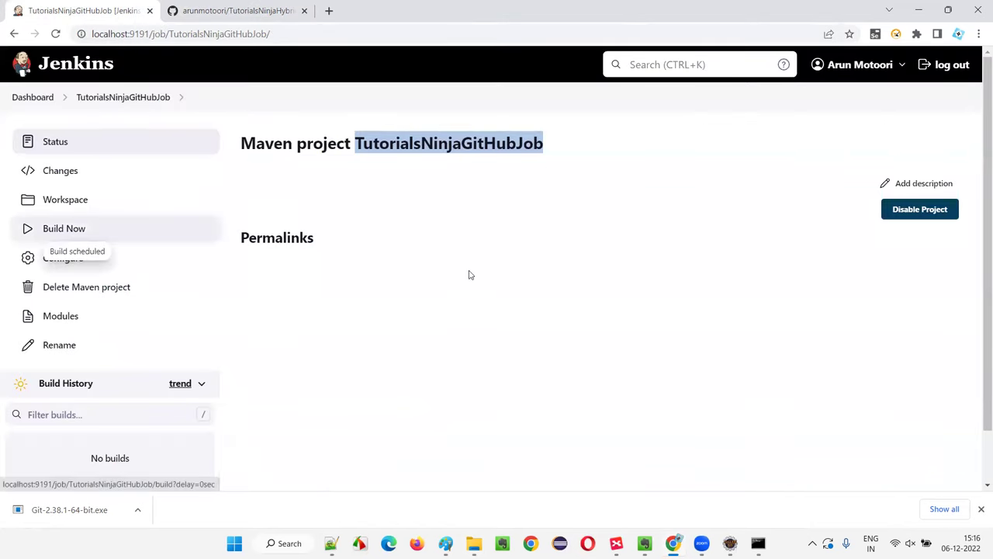
pyautogui.scroll(-1, 466, 276)
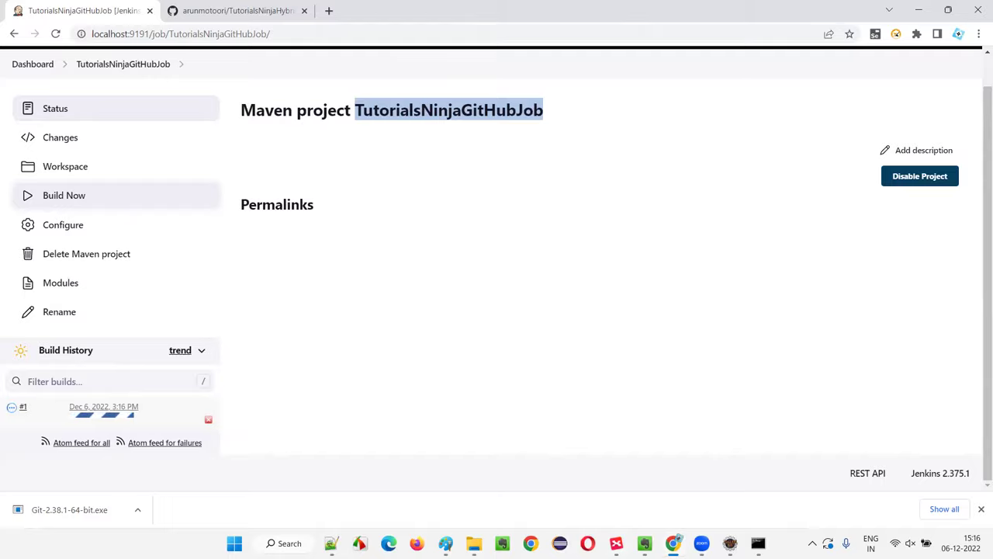
pyautogui.hotkey('alt', 'Tab')
pyautogui.scroll(-10, 447, 384)
pyautogui.scroll(-10, 380, 348)
pyautogui.scroll(4, 380, 348)
pyautogui.click(289, 335)
pyautogui.click(294, 357)
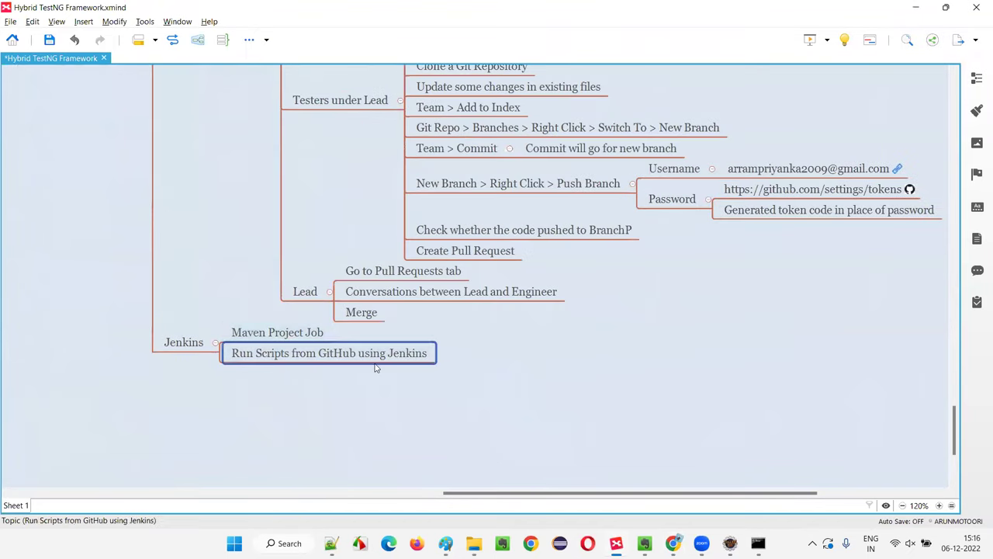
# Open build #1 from Build History and view its live Console Output
pyautogui.hotkey('alt', 'Tab')
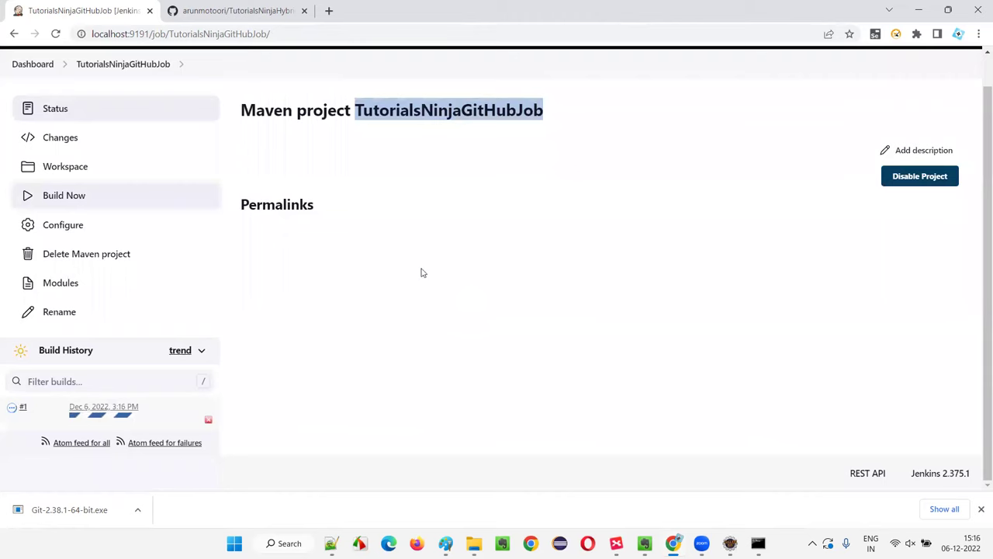
pyautogui.click(24, 409)
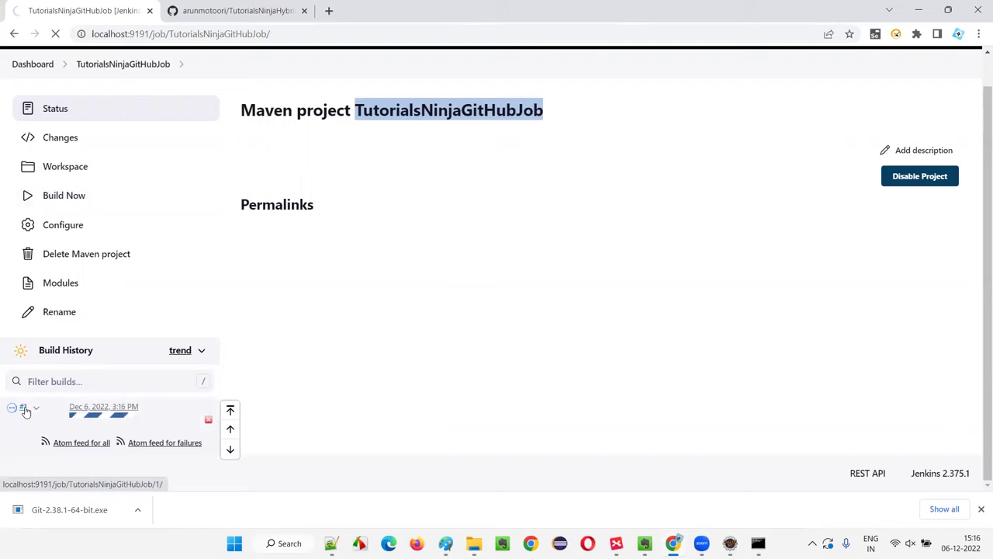
pyautogui.click(79, 207)
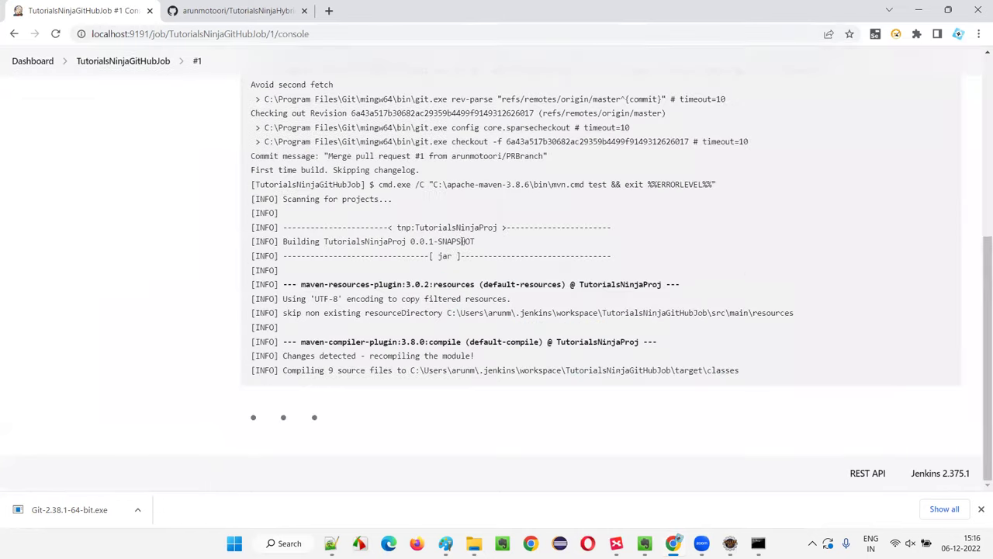